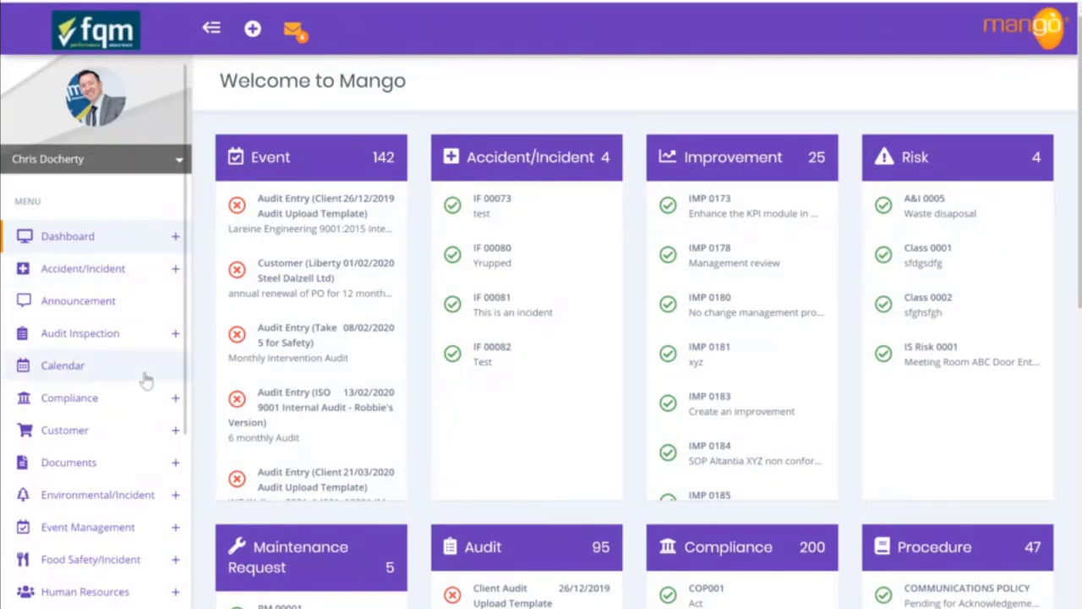
Step: Open the Manage Risks list under Risk Management and page forward through it to examine the risk names and templates
scroll(146, 381, "down", 5)
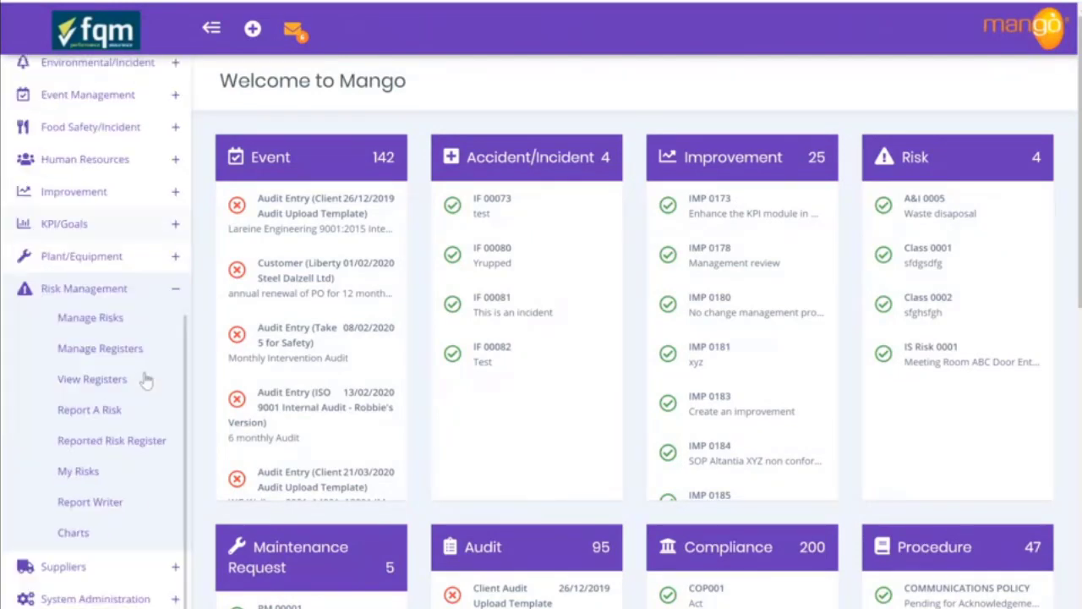
left_click(98, 326)
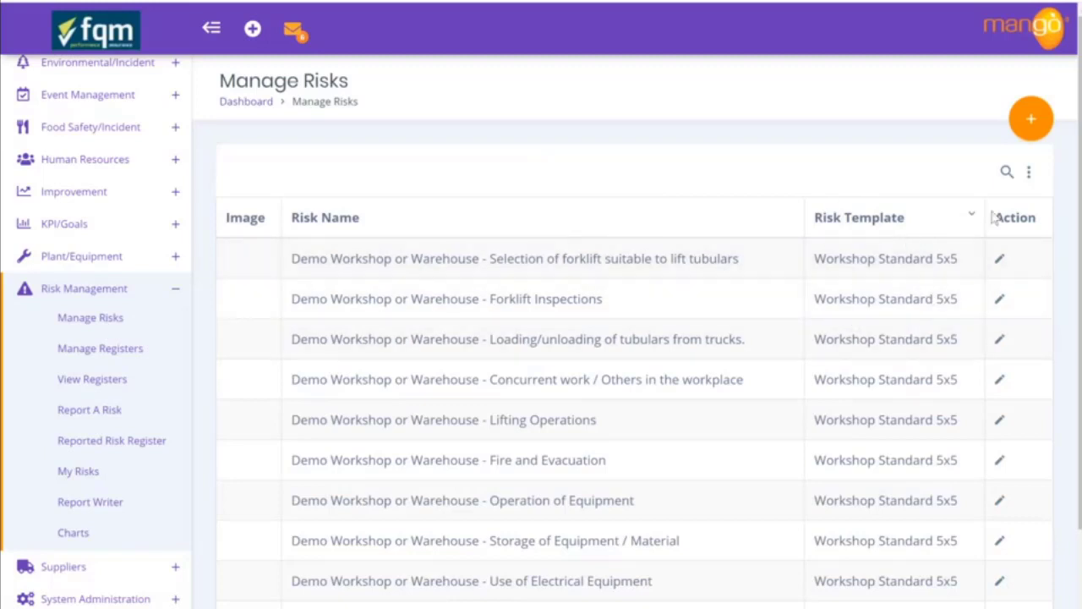
scroll(1062, 198, "down", 1)
scroll(894, 258, "down", 1)
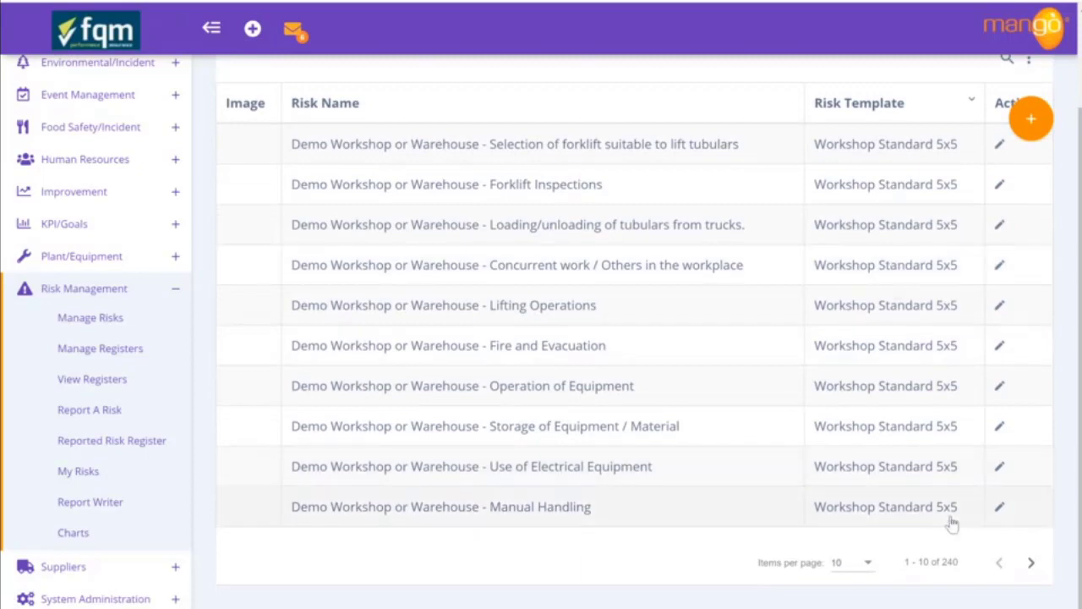
left_click(1032, 565)
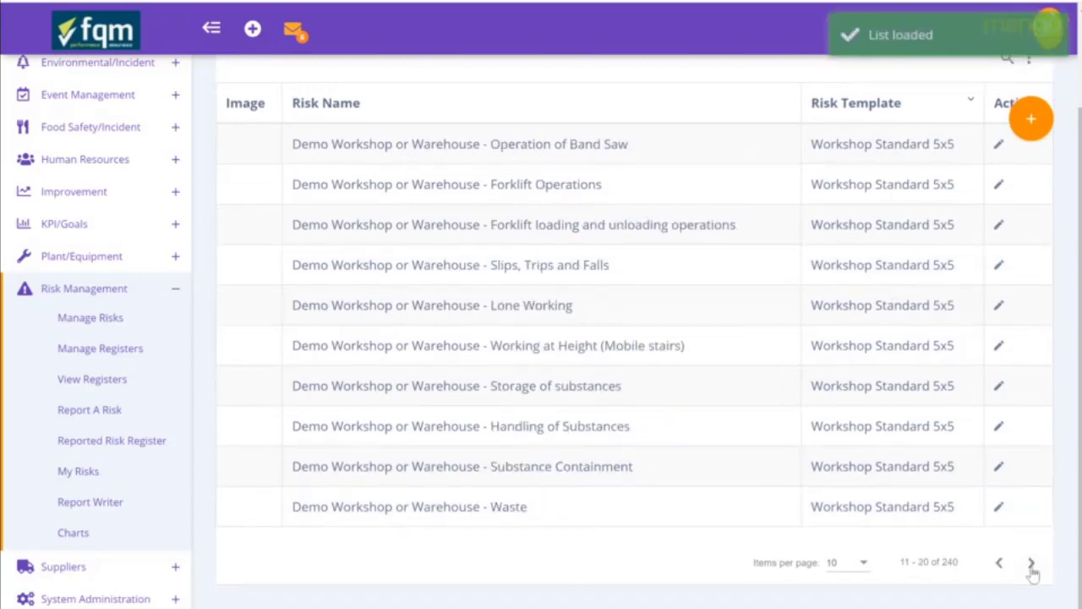
left_click(1032, 566)
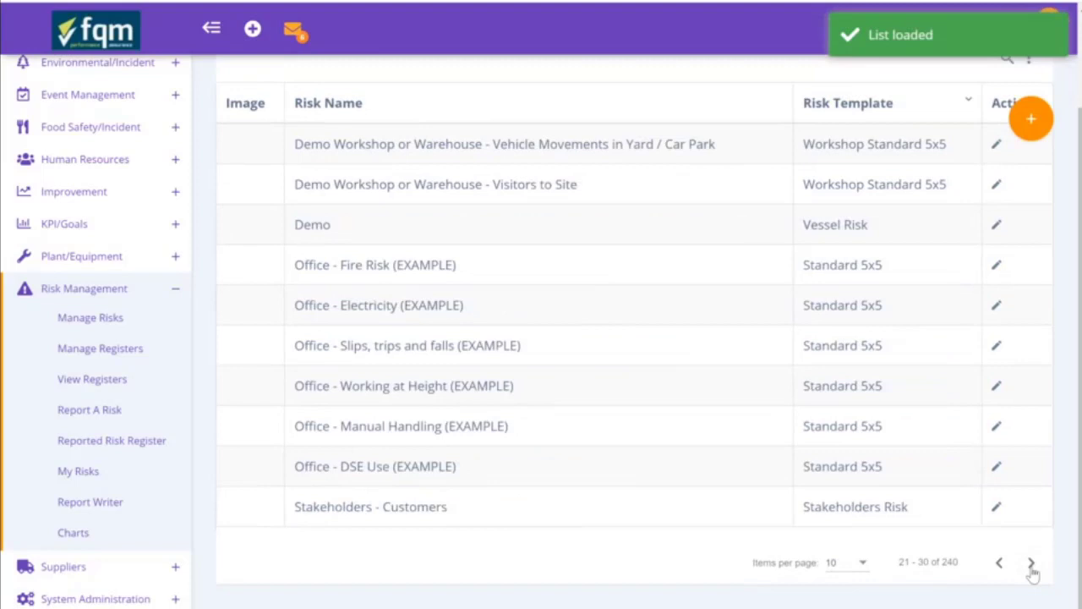
left_click(1032, 565)
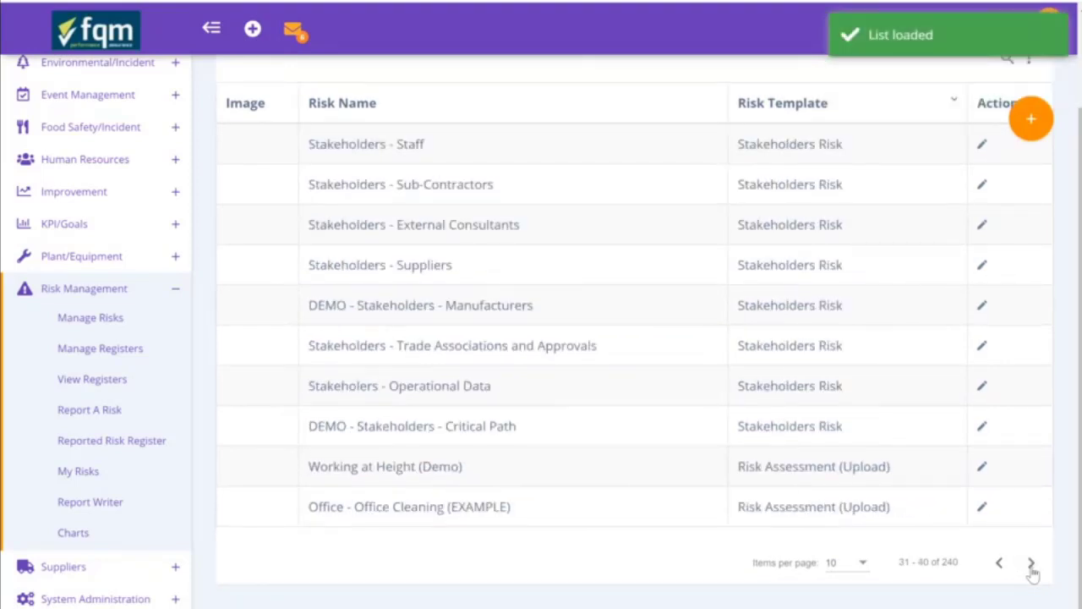
left_click(1032, 565)
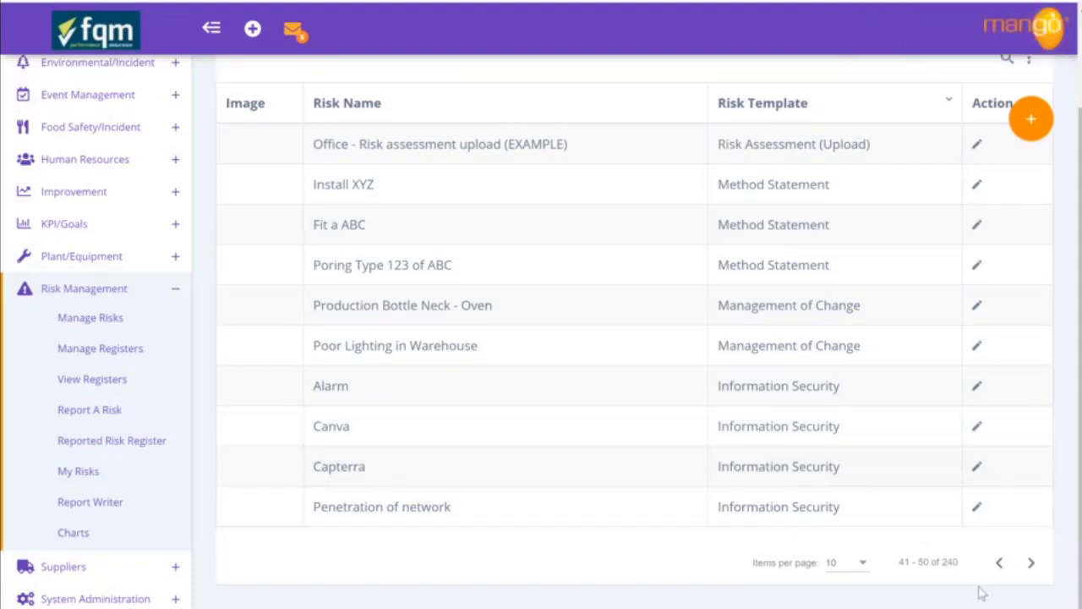
left_click(1032, 564)
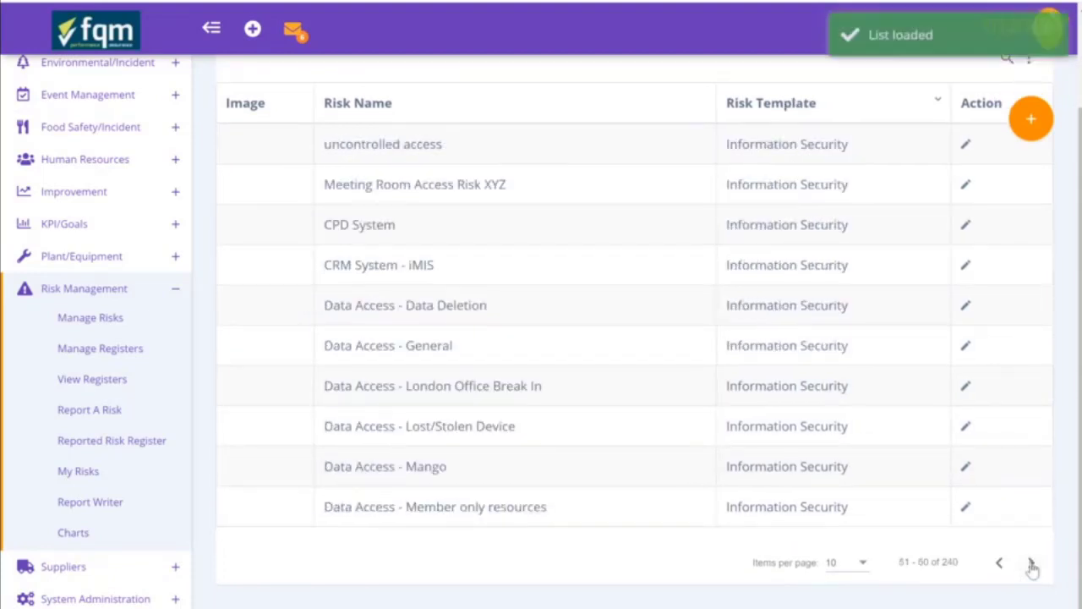
Step: Return to the first page of the risk list and open the "Demo Workshop or Warehouse - Lifting Operations" risk
left_click(1000, 565)
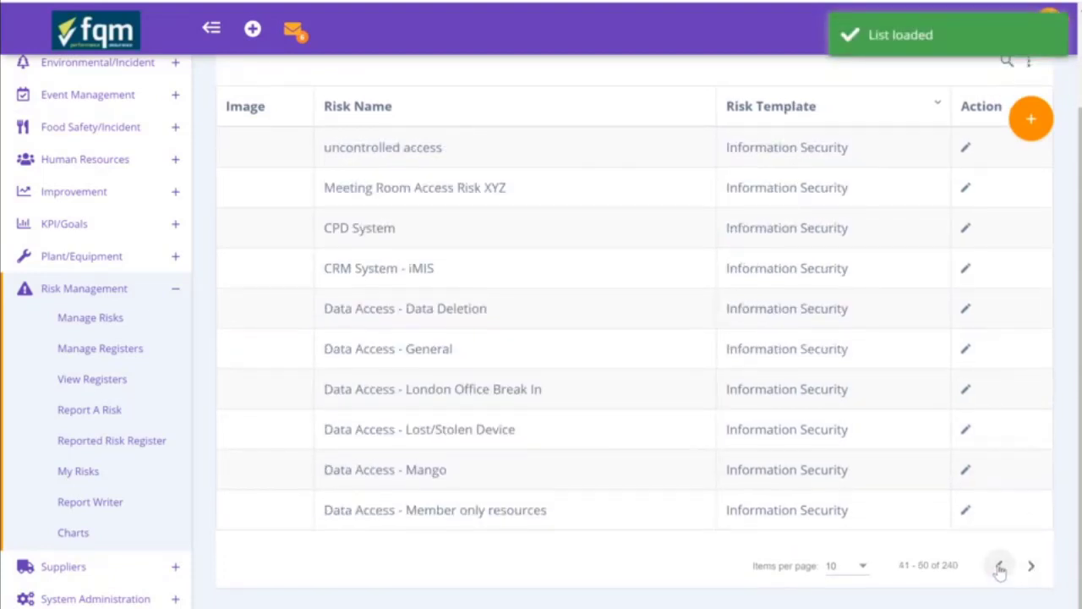
left_click(999, 564)
left_click(1000, 565)
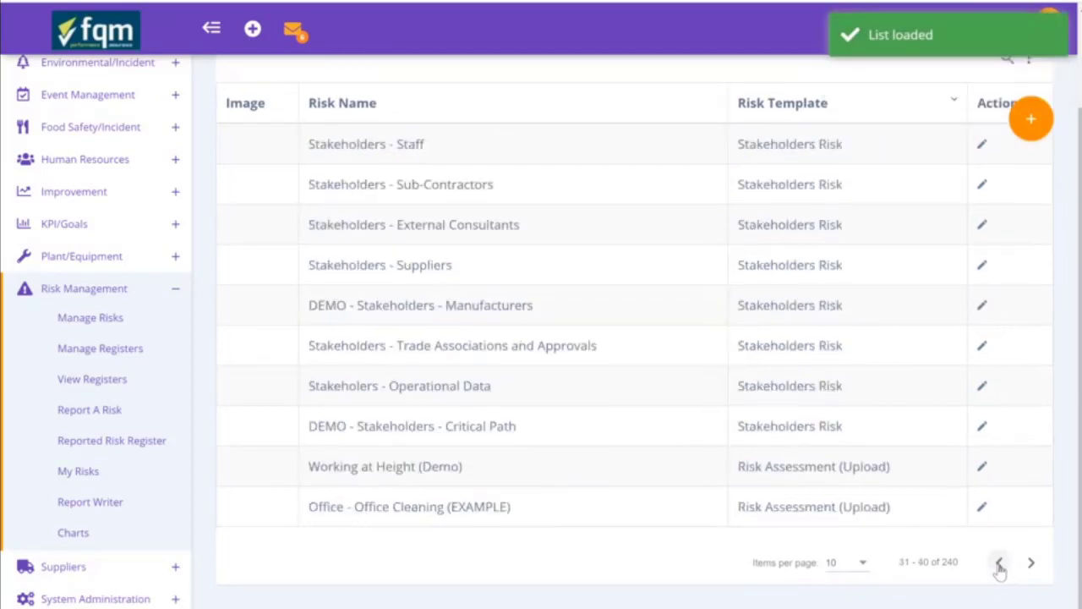
left_click(1000, 565)
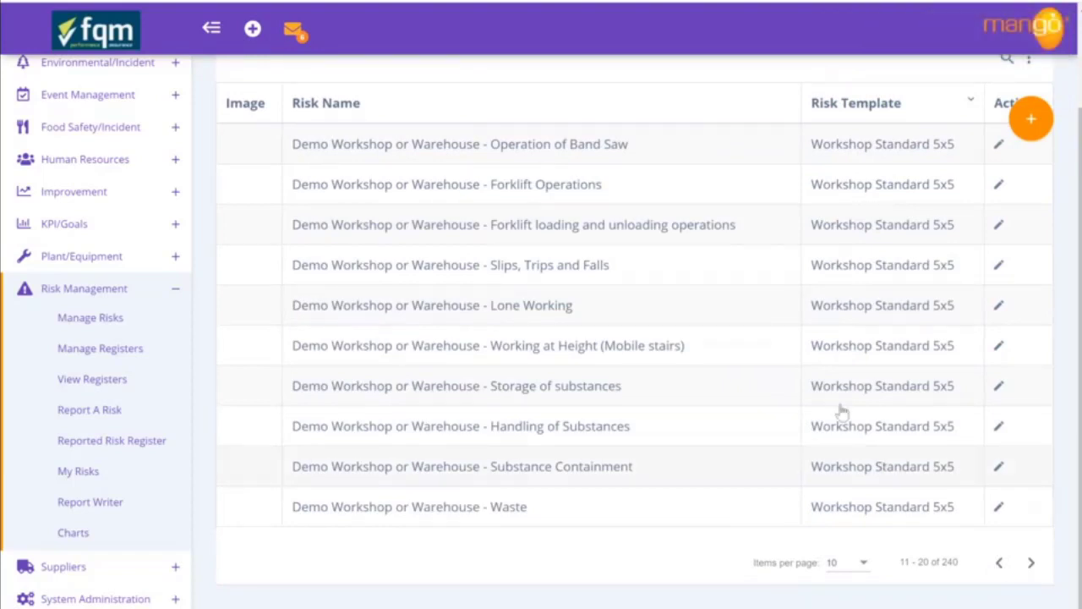
left_click(998, 568)
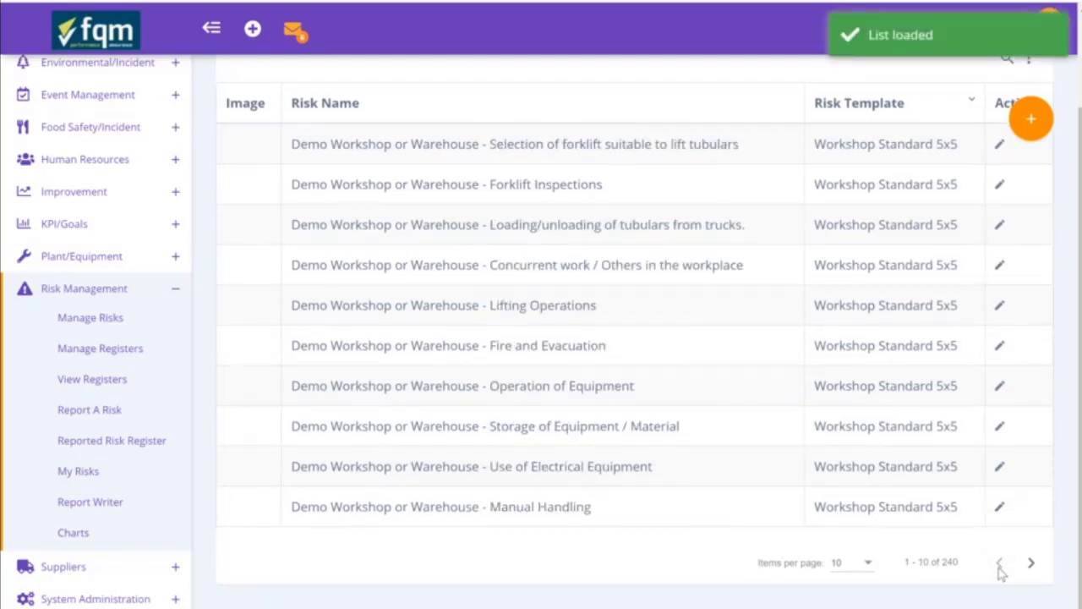
left_click(536, 307)
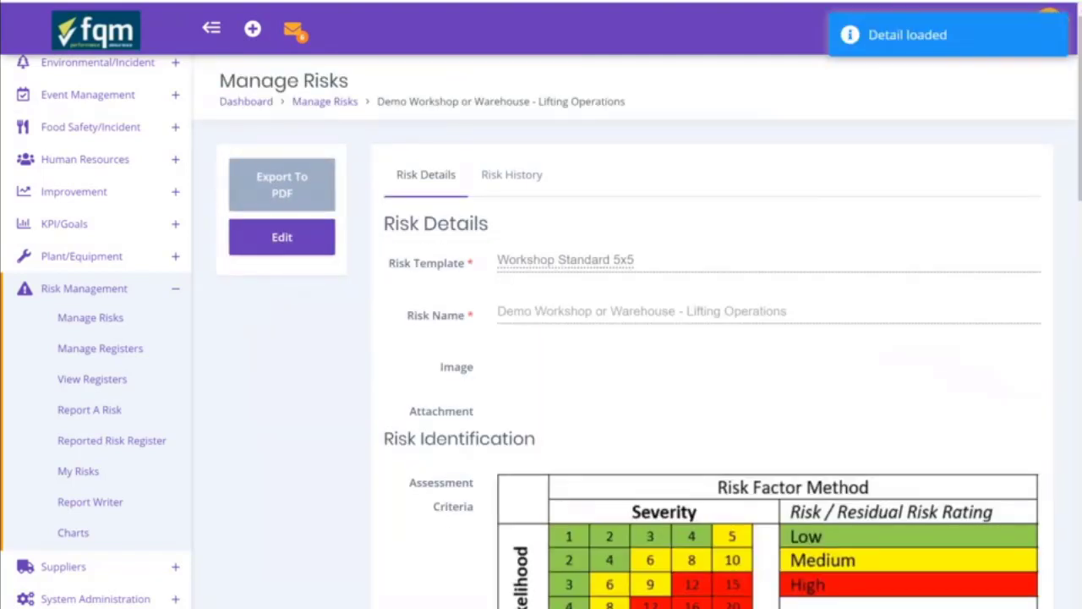
Step: Collapse the navigation menu and review the risk's name, assessment criteria, hazard description, who is at risk and existing controls
left_click(211, 32)
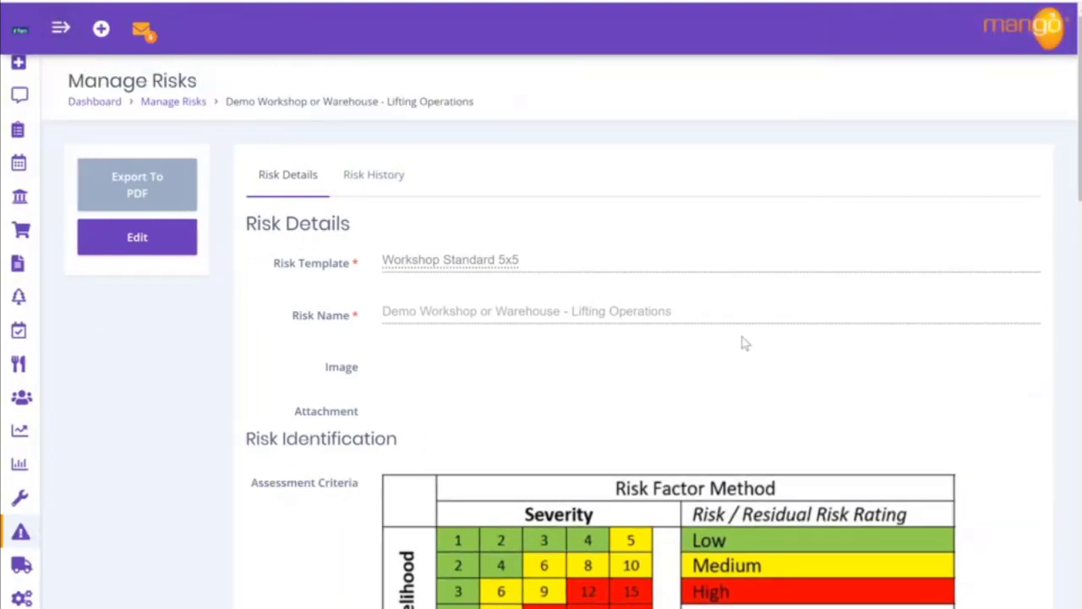
scroll(741, 343, "down", 2)
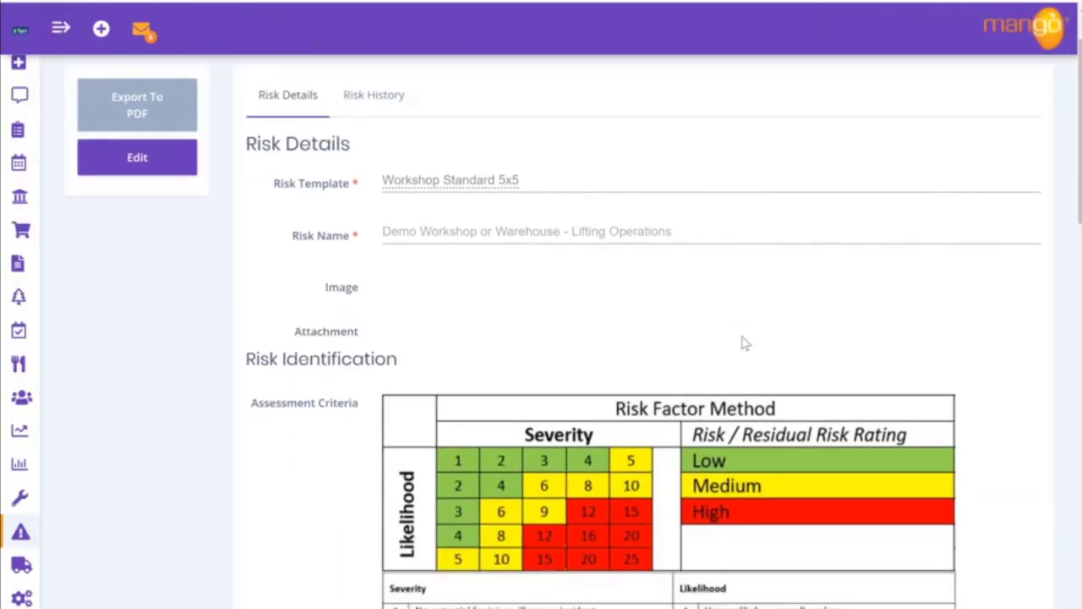
left_click_drag(672, 154, 573, 161)
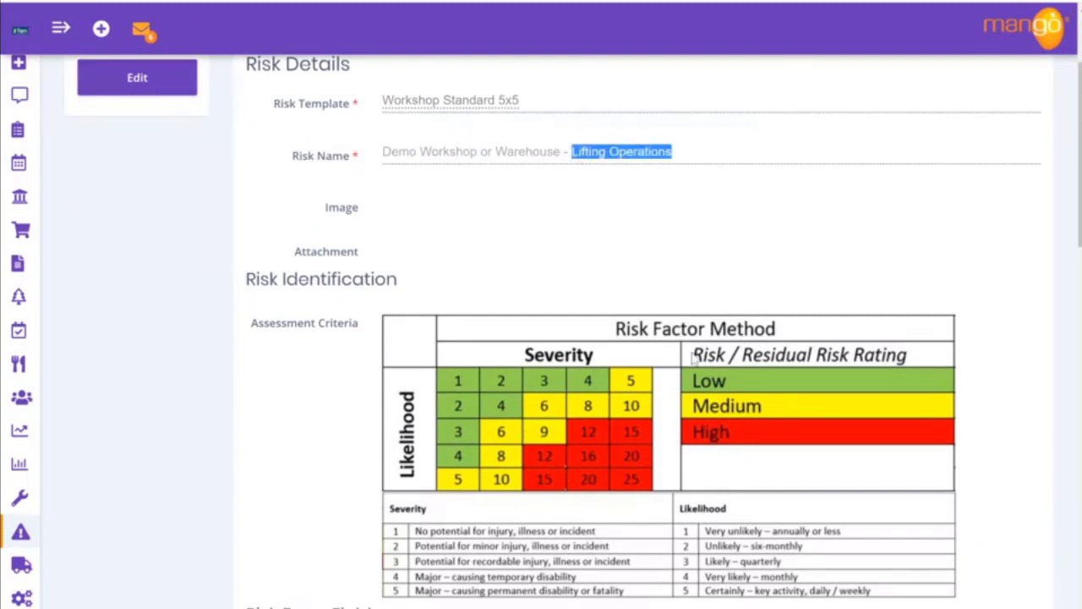
scroll(696, 360, "down", 2)
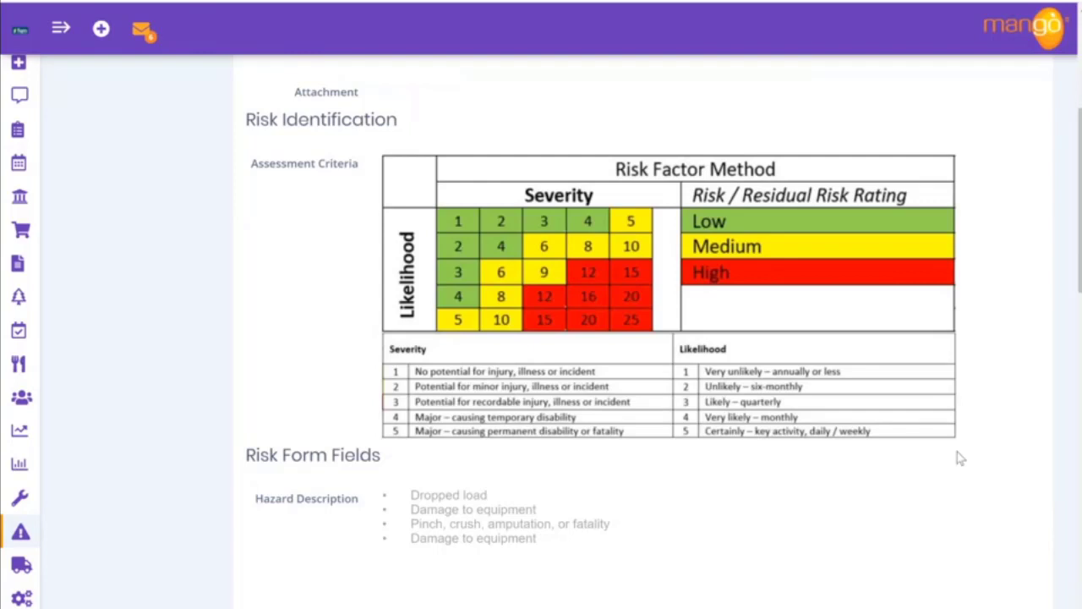
scroll(960, 454, "down", 2)
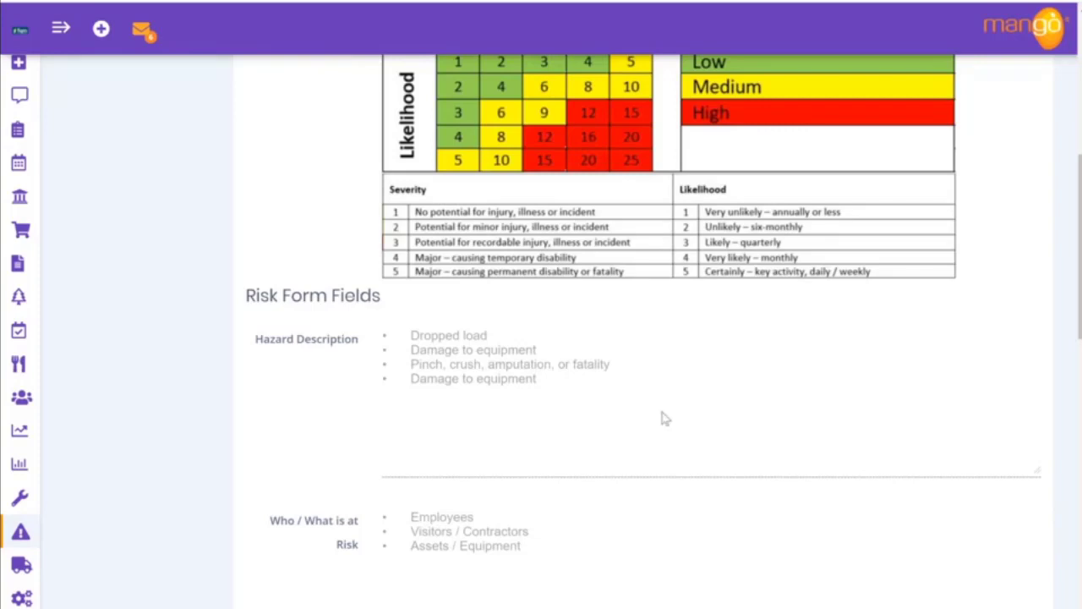
scroll(757, 435, "down", 3)
scroll(757, 435, "down", 1)
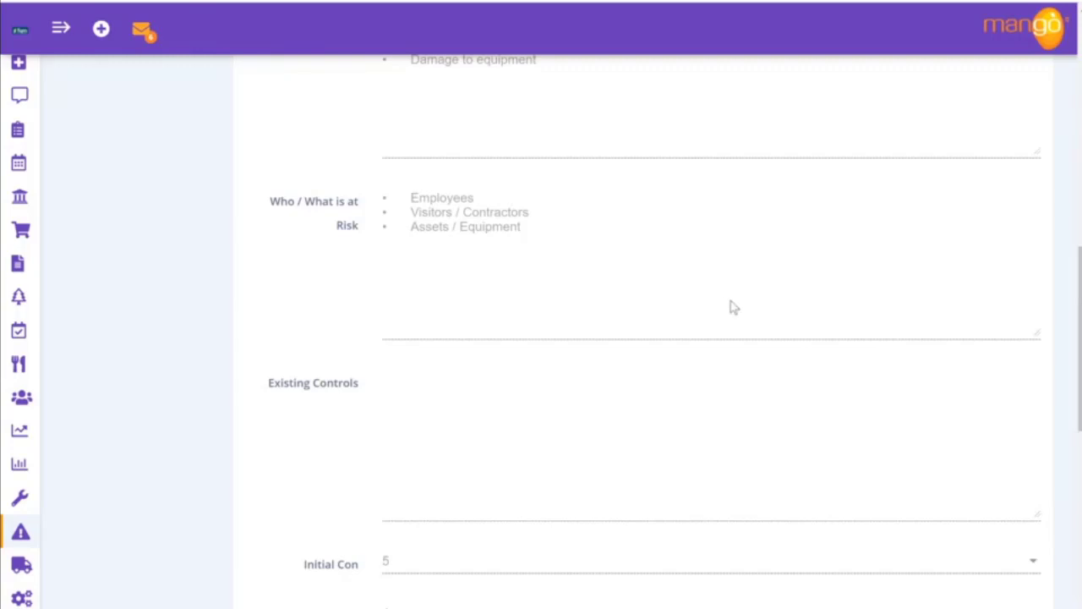
scroll(735, 308, "down", 2)
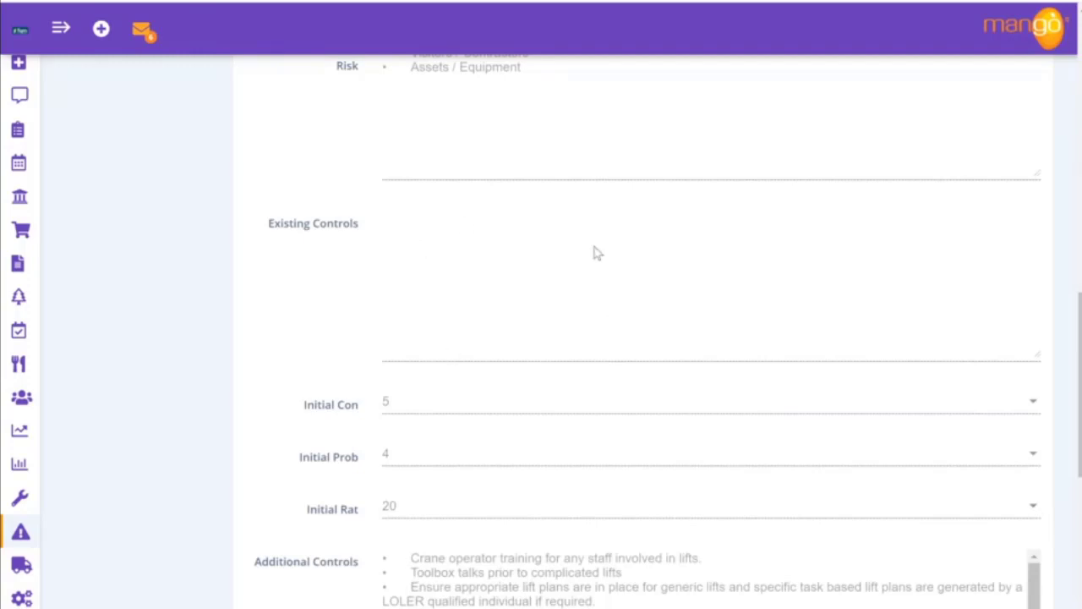
Step: Compare the initial consequence, probability and rating with the severity and likelihood matrix in the assessment criteria
scroll(595, 250, "down", 3)
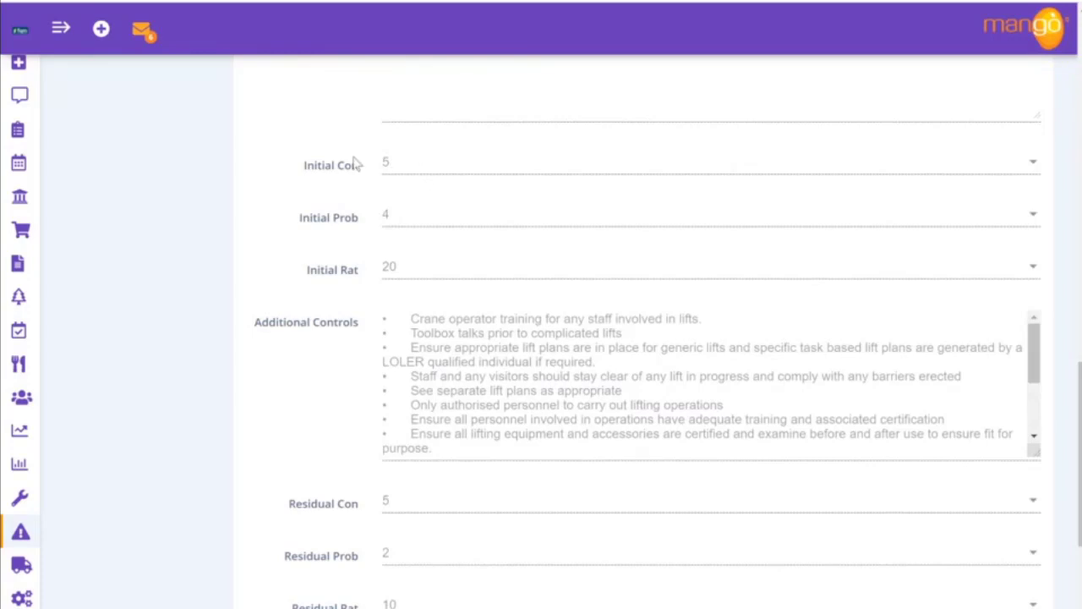
scroll(426, 178, "up", 5)
scroll(426, 178, "up", 5)
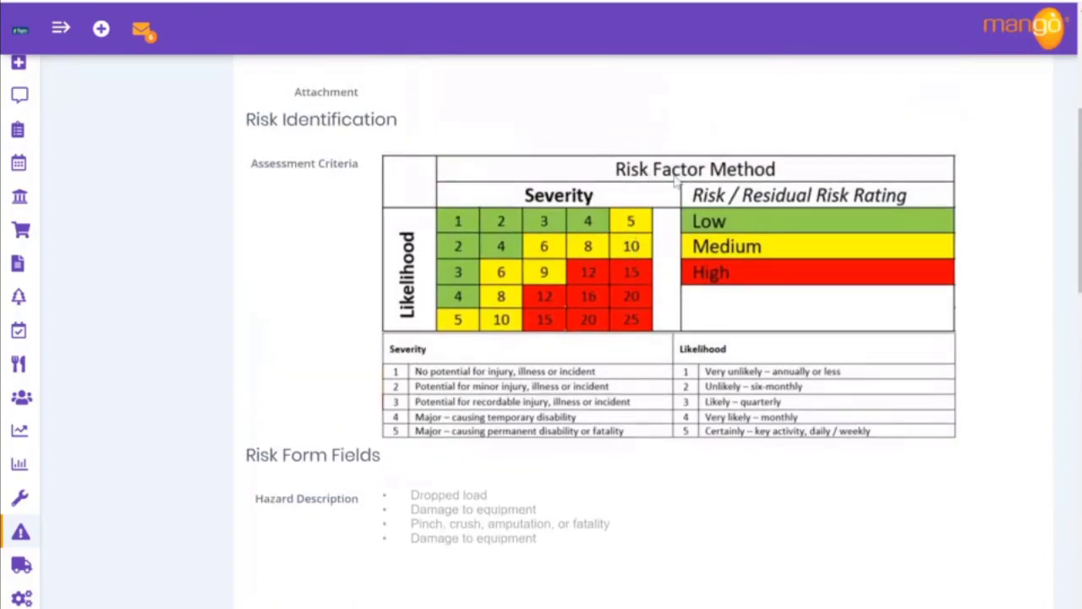
scroll(677, 247, "down", 5)
scroll(677, 247, "down", 6)
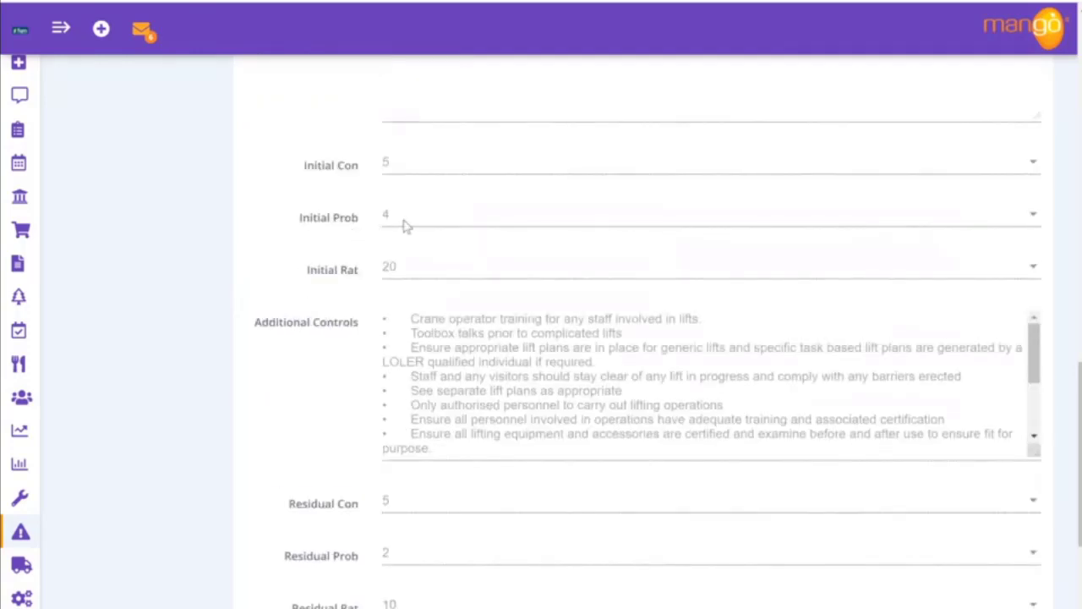
scroll(405, 224, "up", 10)
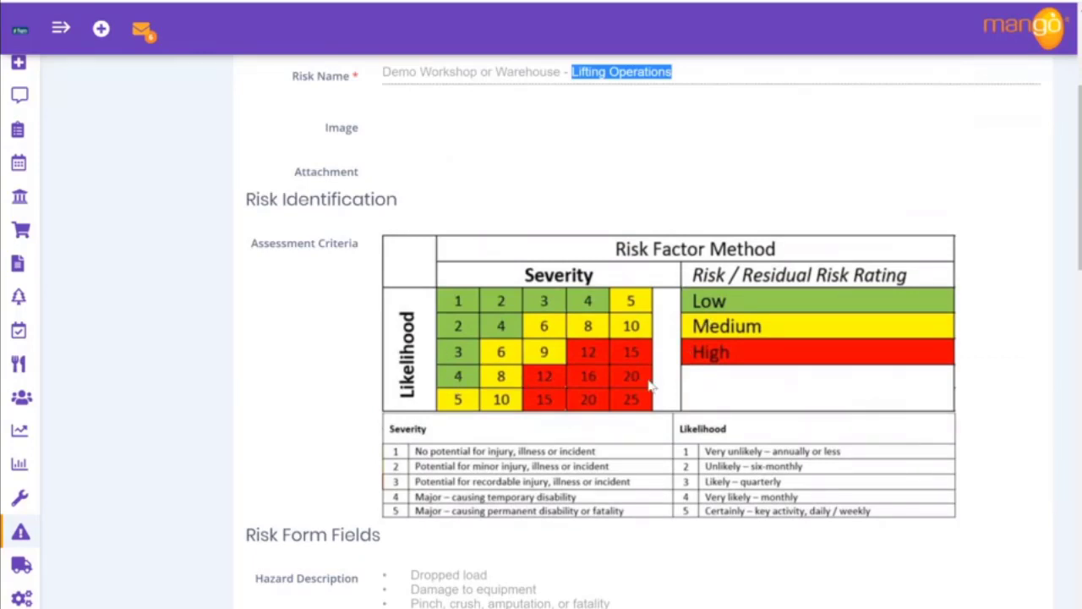
scroll(761, 382, "down", 10)
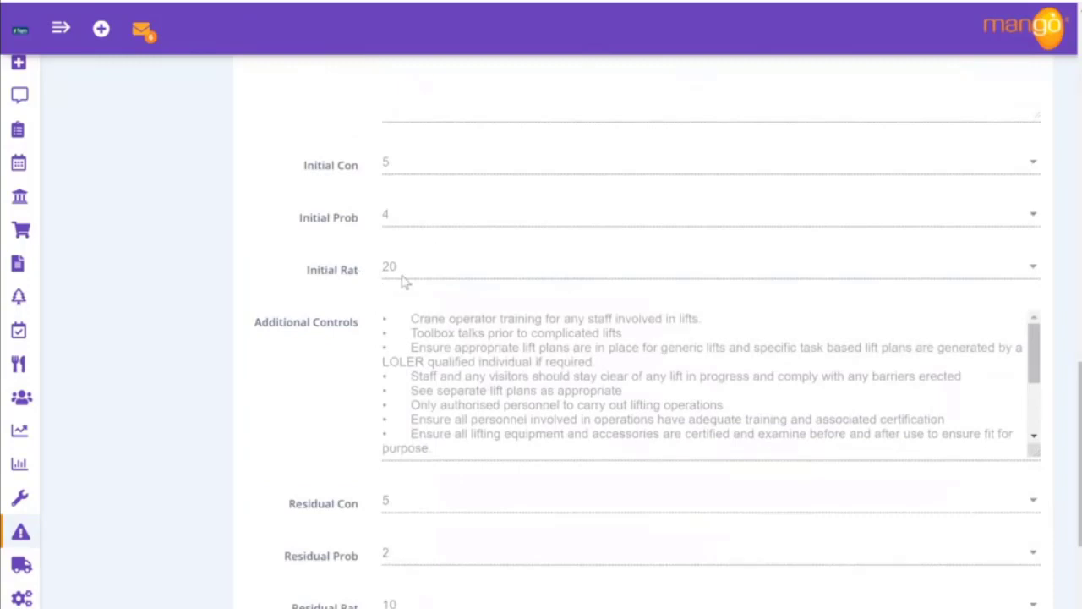
Step: Read through all the additional controls, then examine the residual ratings and the document and monitoring fields
scroll(345, 379, "down", 1)
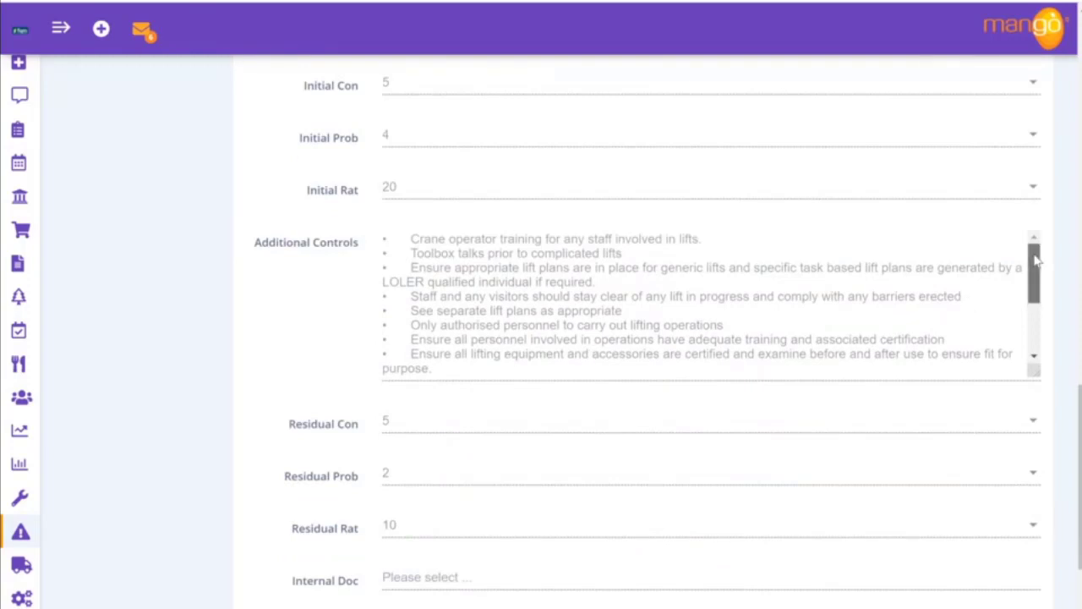
left_click_drag(1036, 262, 1036, 275)
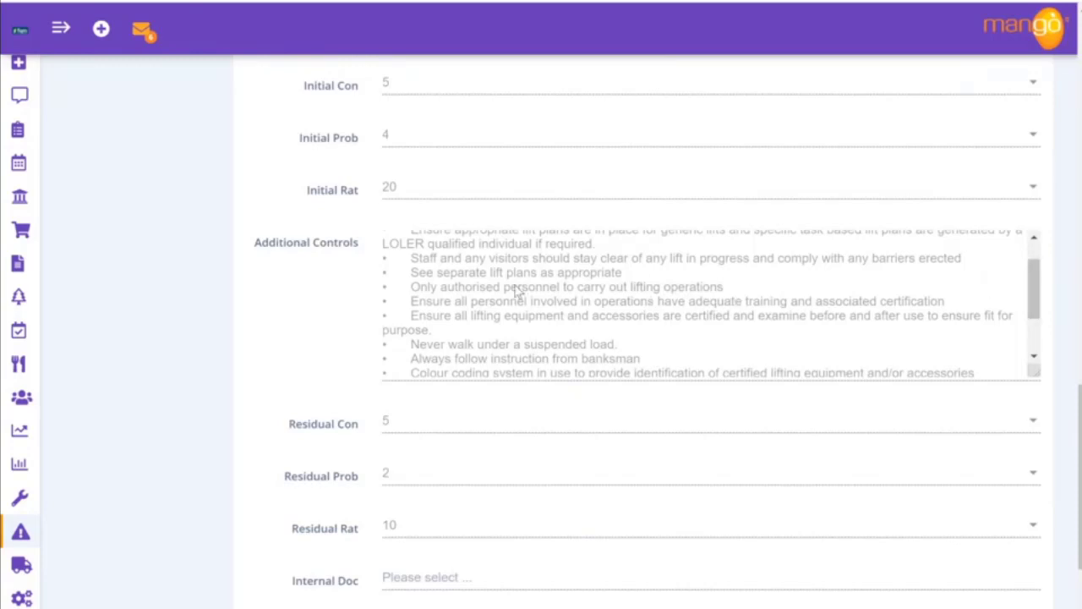
scroll(517, 290, "down", 3)
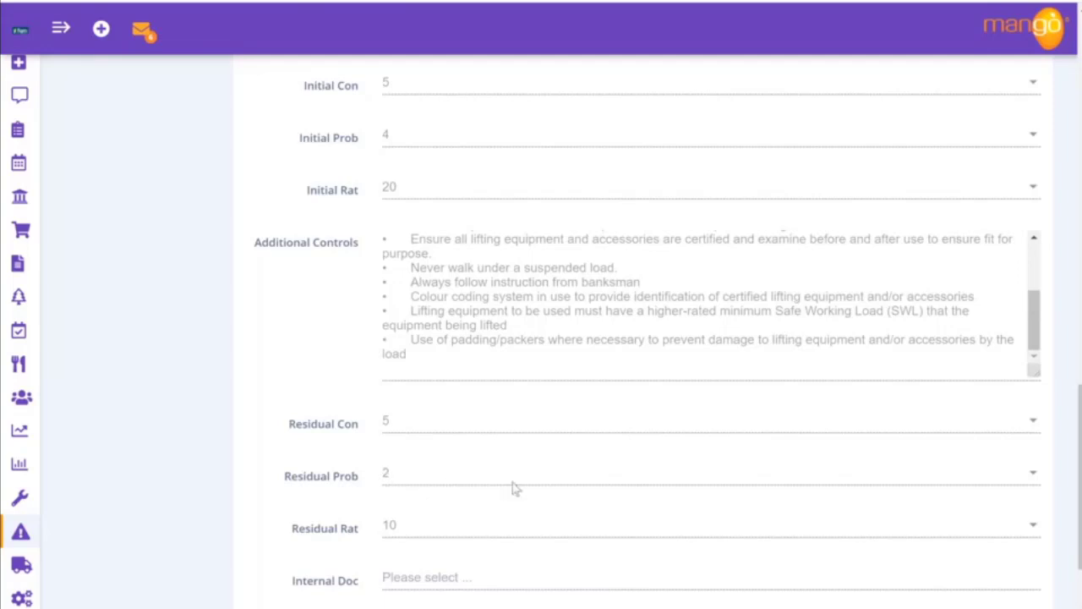
scroll(513, 489, "down", 2)
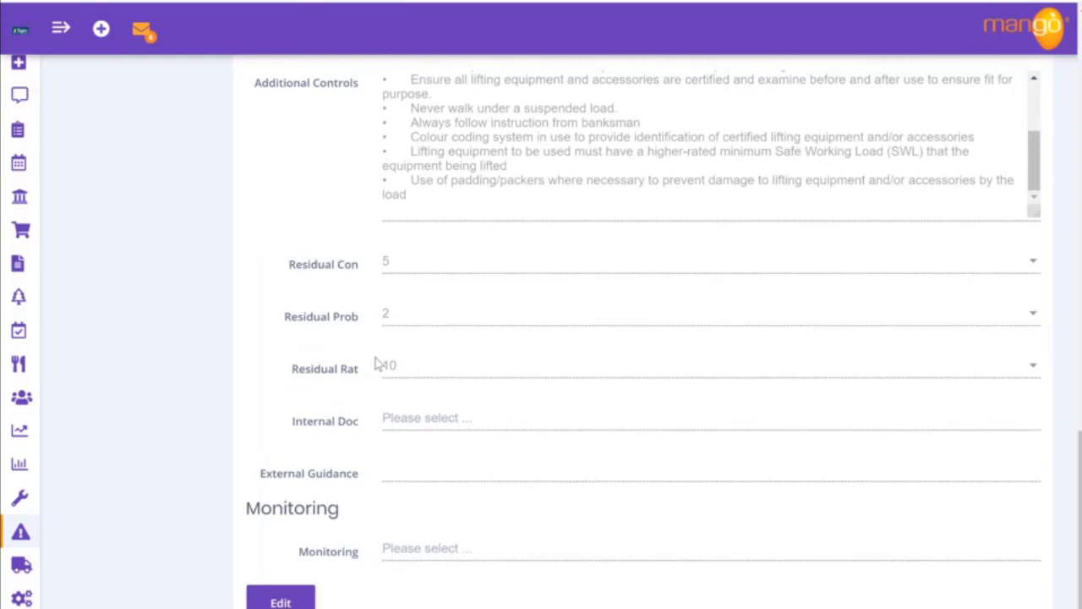
Step: Open the Lifting Operations risk for editing at its internal document and monitoring fields
left_click(282, 601)
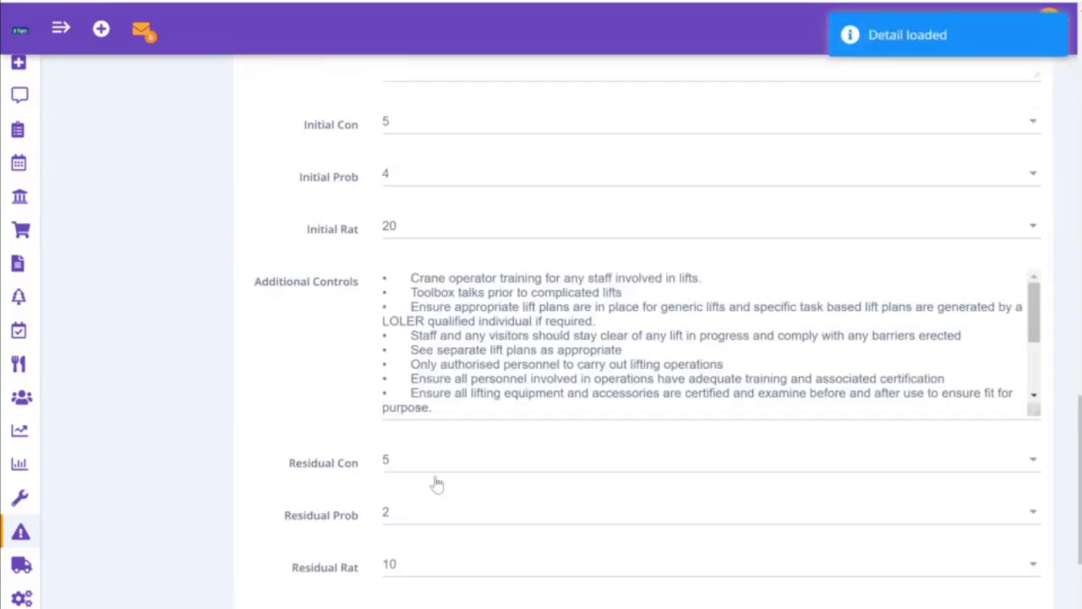
scroll(452, 491, "down", 3)
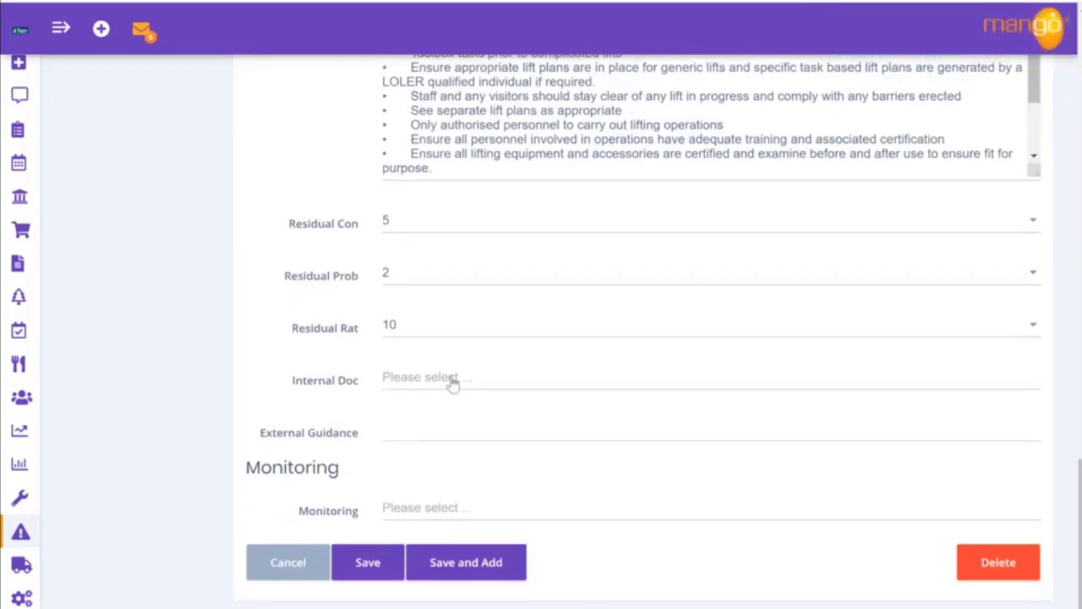
Step: Search the documents available for Internal Doc for "lift pl" and then "plan", and cancel the selection
left_click(452, 383)
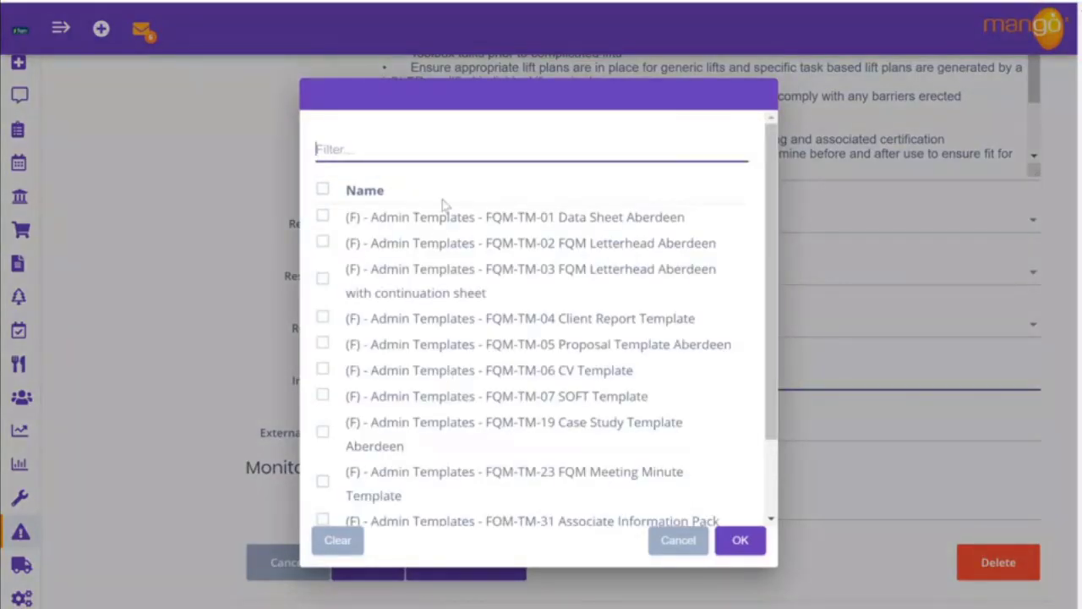
type("lift pl")
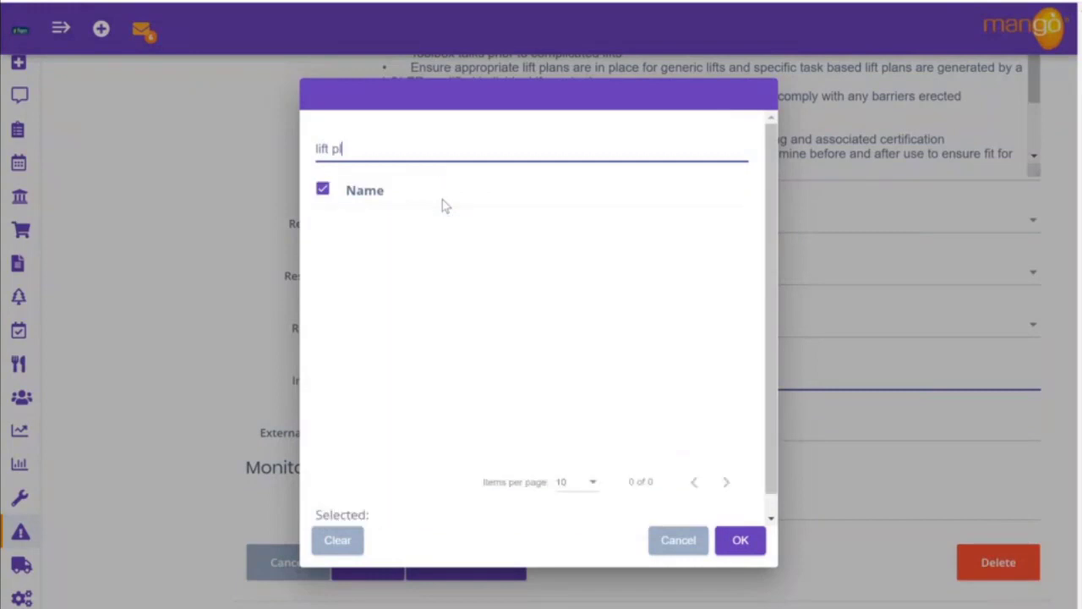
key("BackSpace")
key("BackSpace")
key("BackSpace")
key("BackSpace")
key("BackSpace")
key("BackSpace")
key("BackSpace")
type("plan")
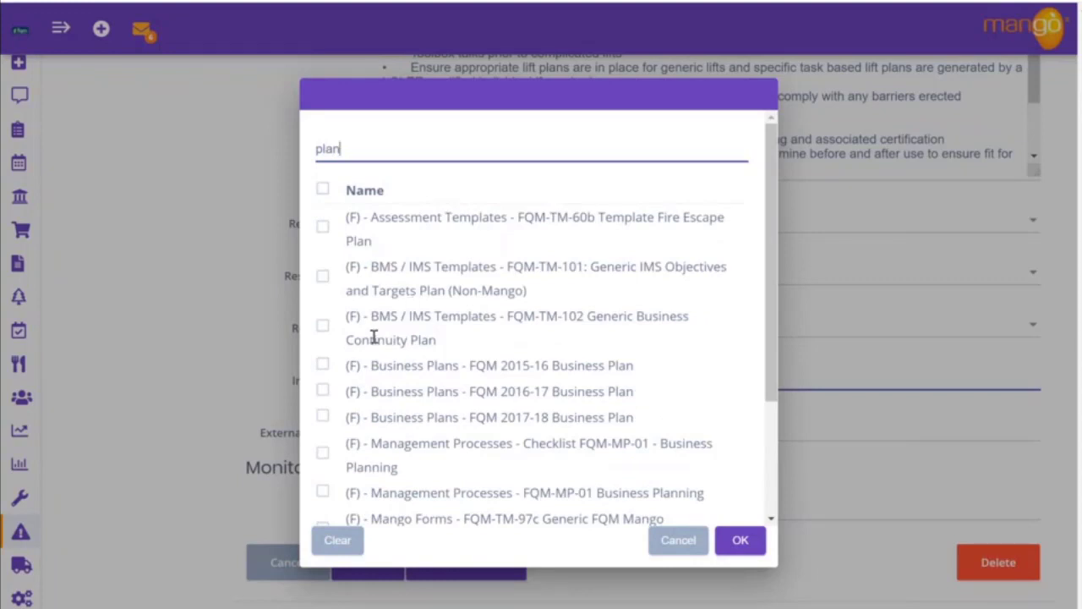
left_click(679, 540)
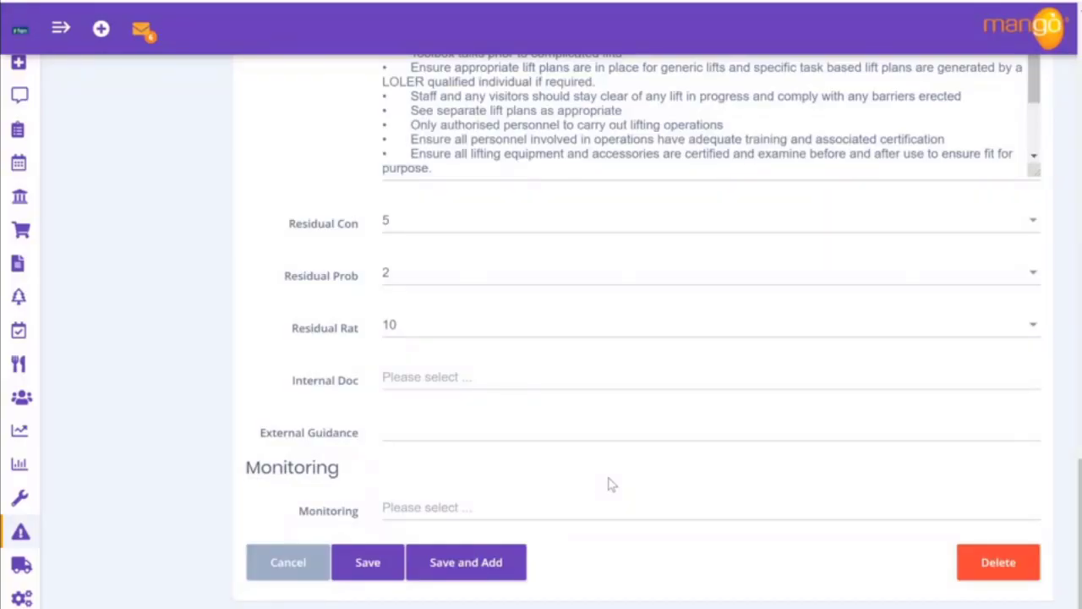
Step: Search Google in a new browser tab for "health safety executive heavy lifting" to find external guidance
left_click(410, 427)
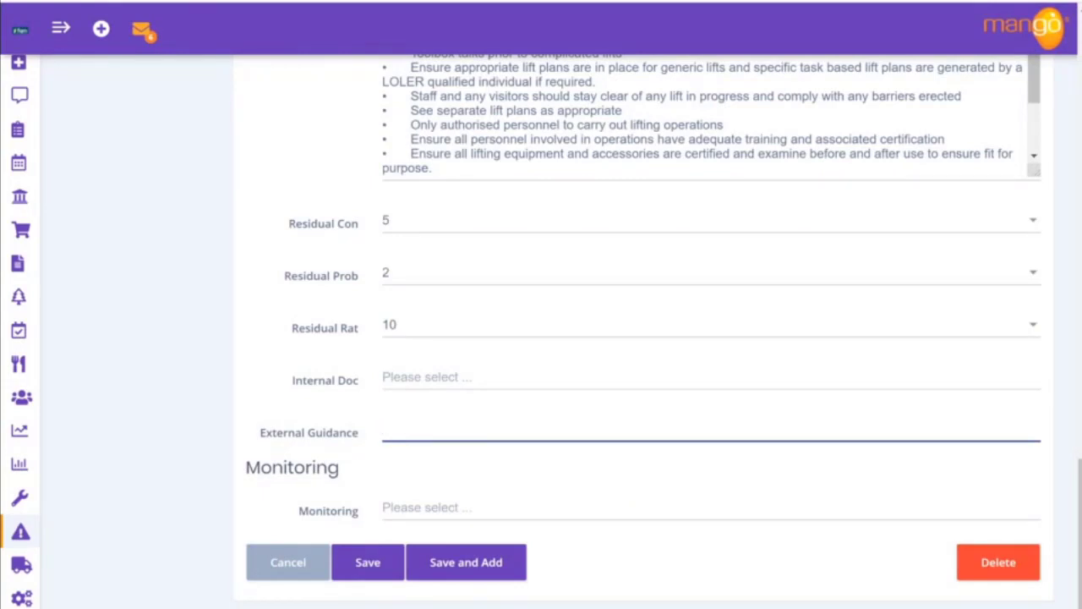
key("ctrl+t")
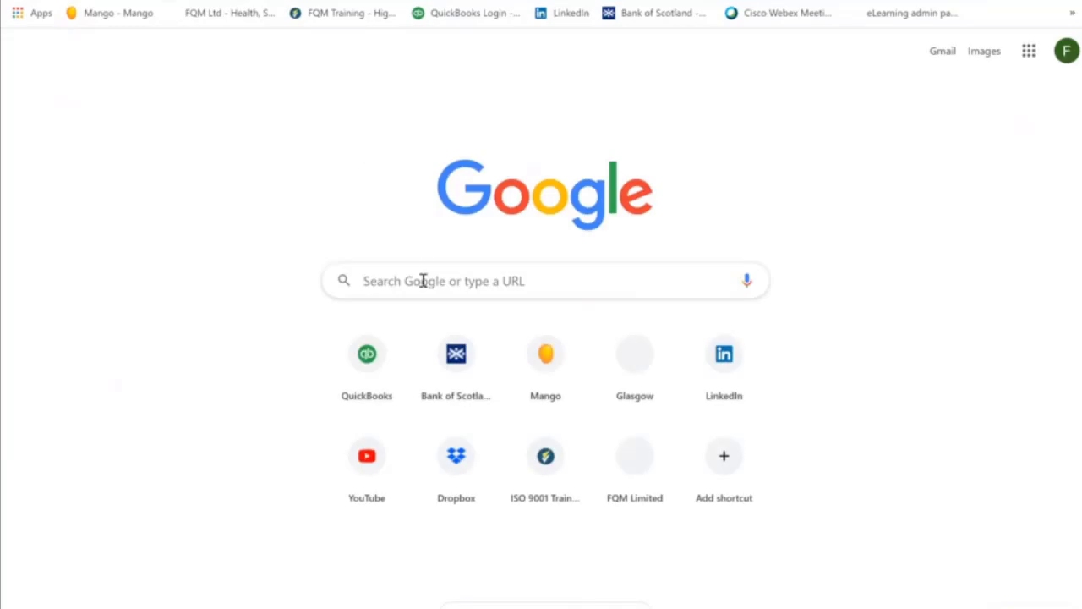
left_click(422, 281)
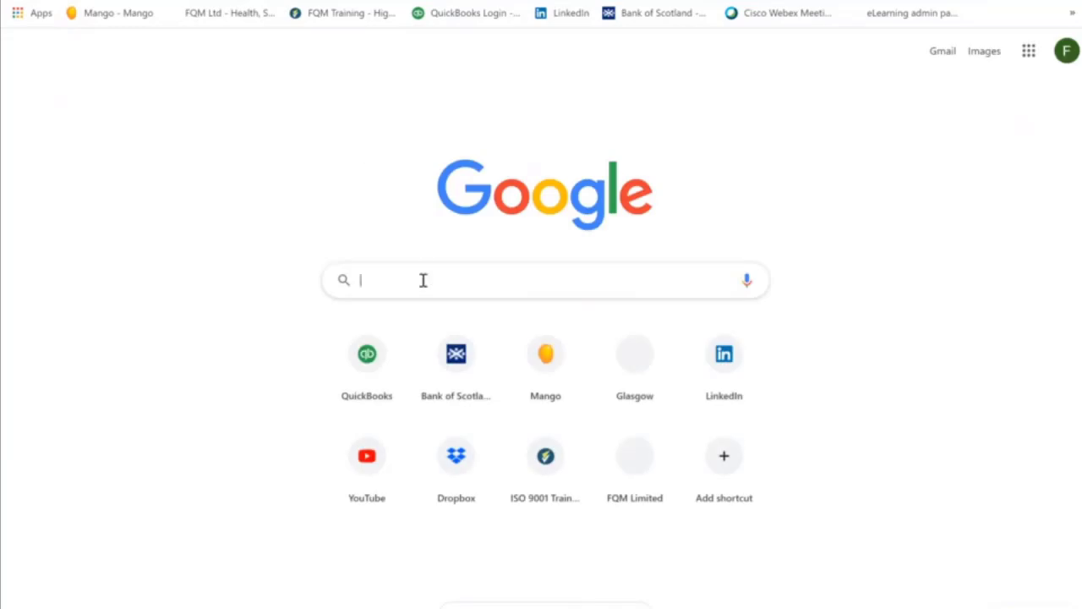
type("health safety")
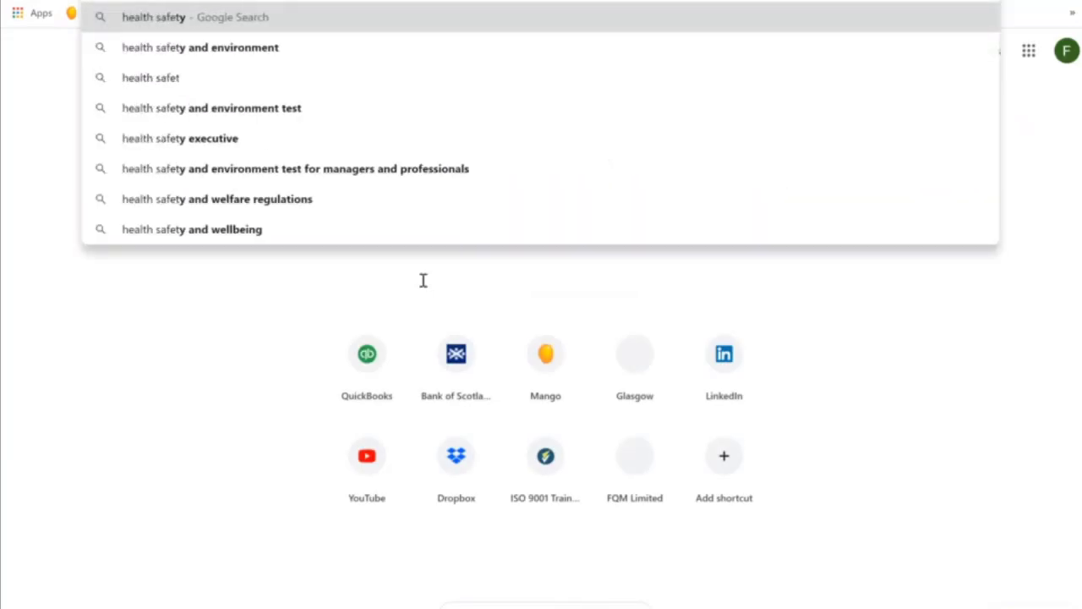
type(" executive")
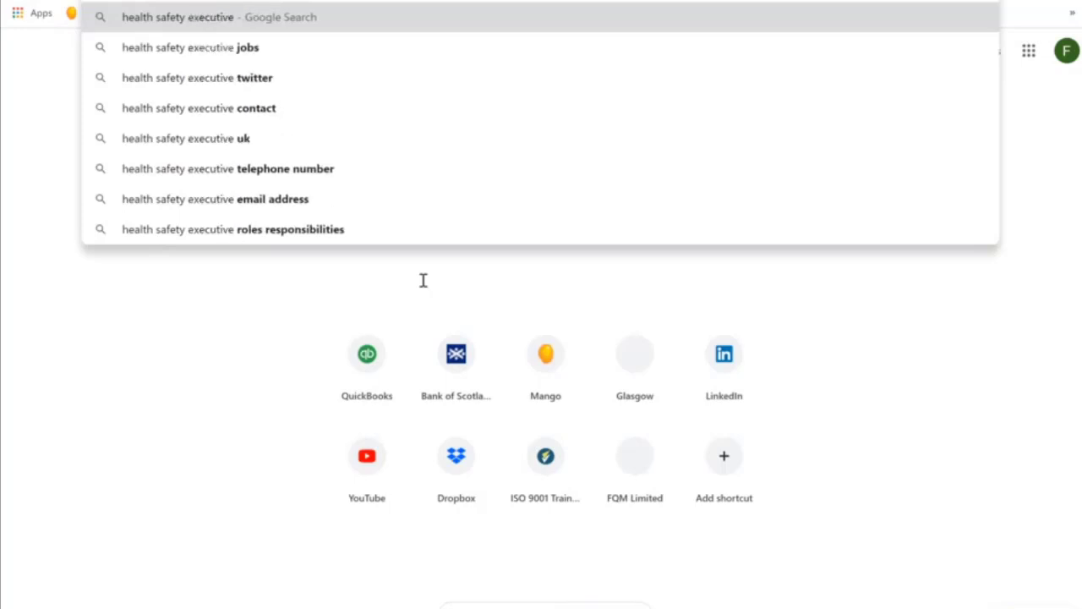
type(" heav")
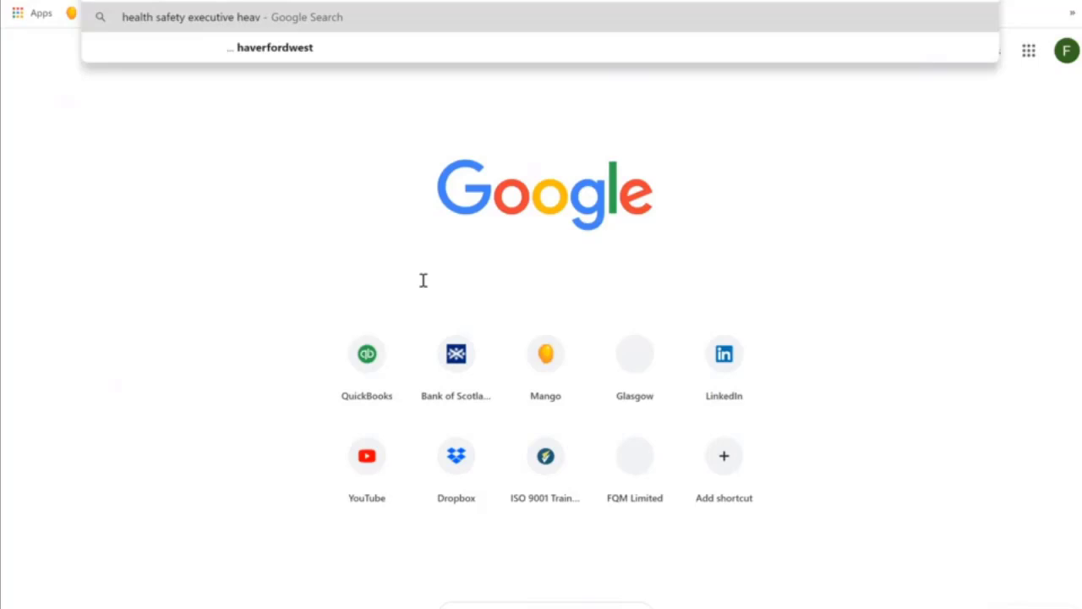
type("y lifting")
key("Return")
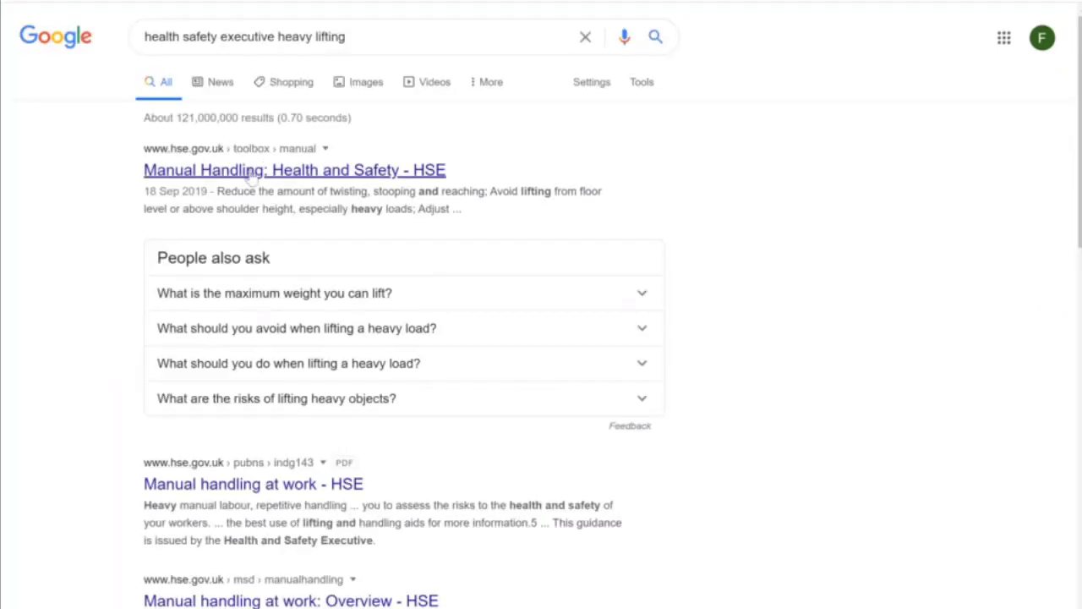
scroll(454, 539, "down", 4)
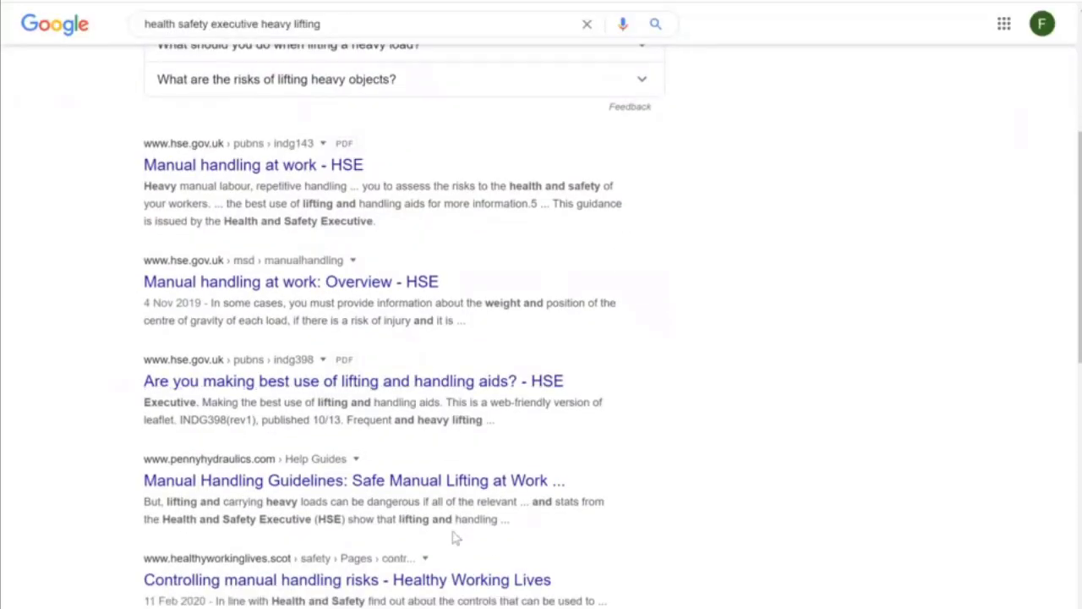
scroll(279, 304, "up", 4)
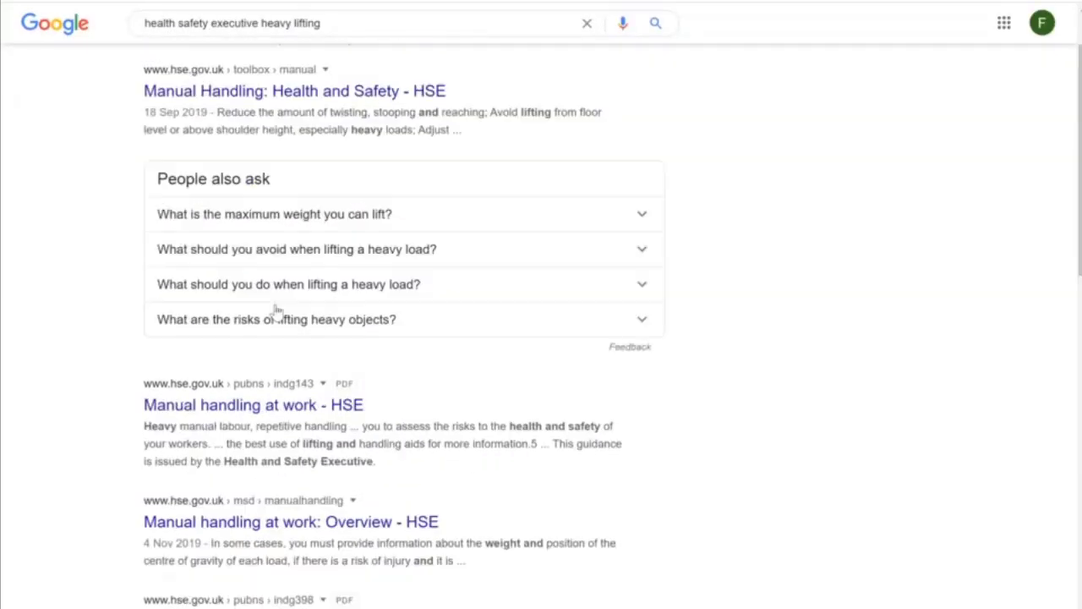
left_click(285, 171)
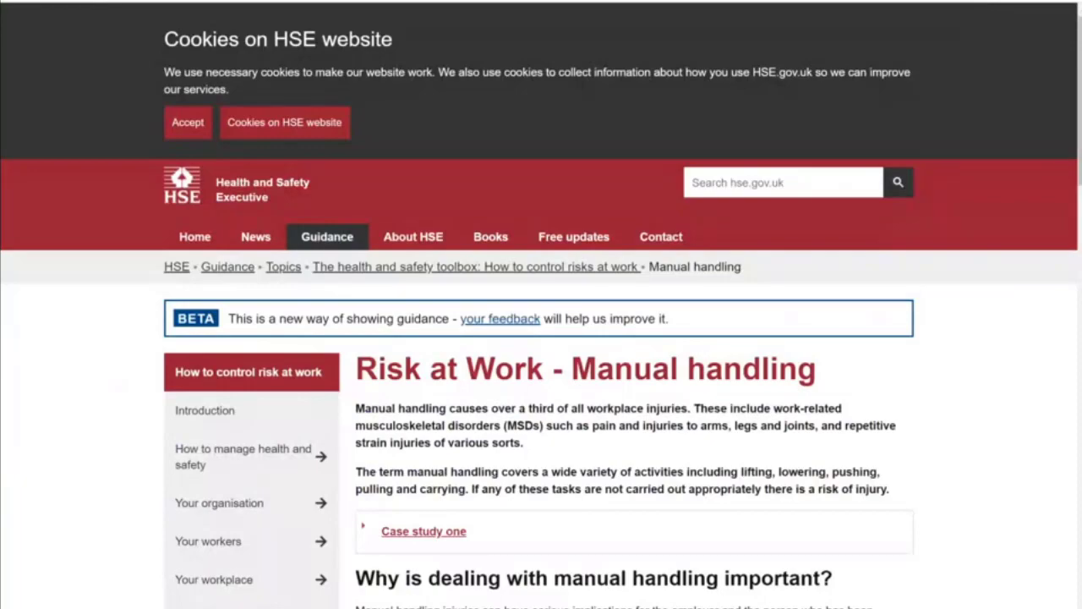
left_click(507, 431)
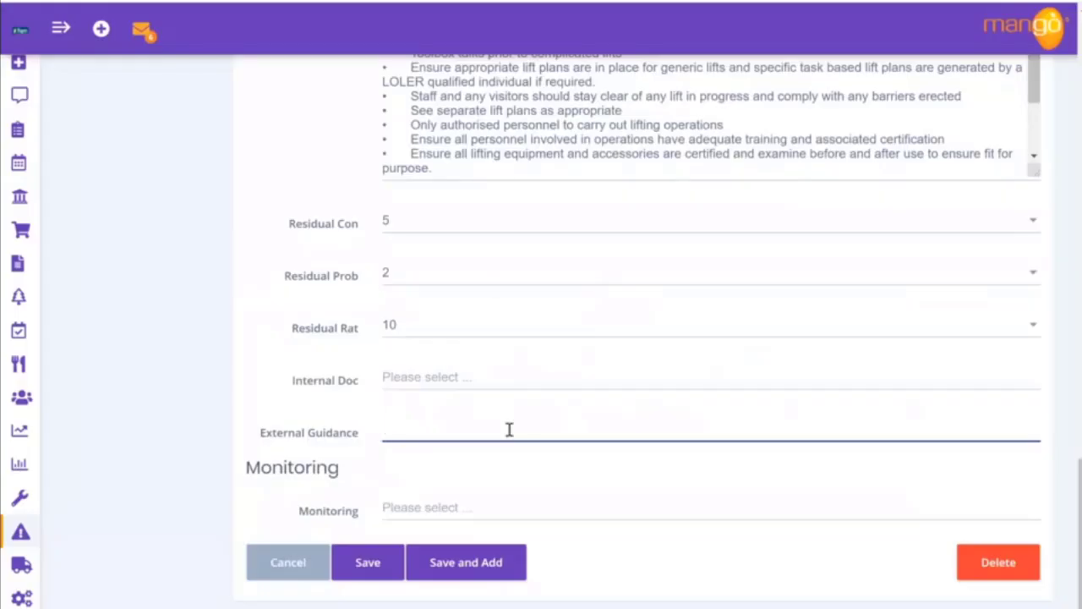
type("https://www.hse.gov.uk/toolbox/manual.htm")
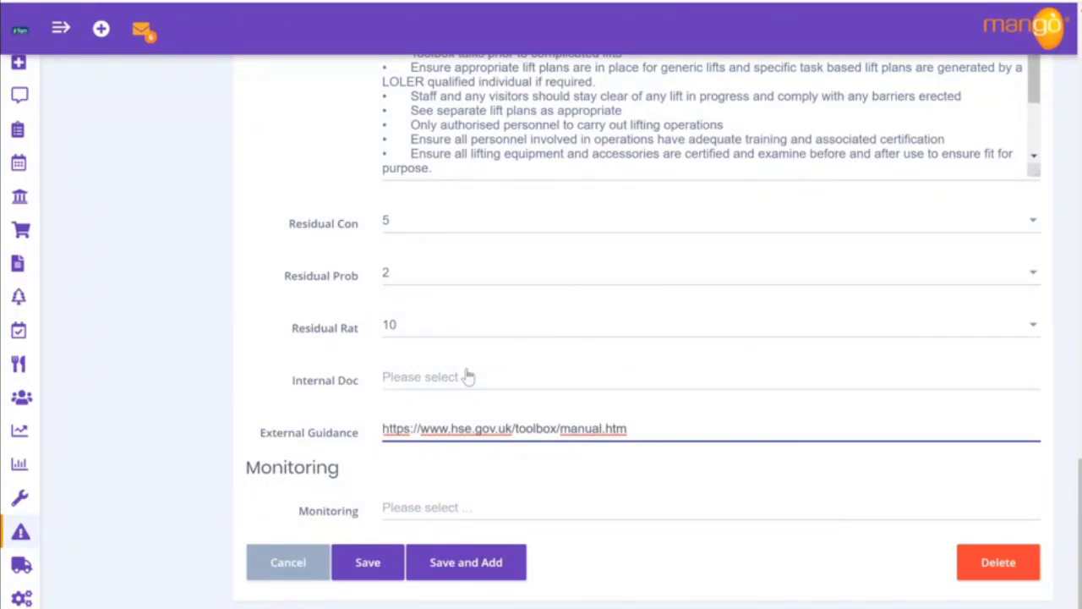
Step: Set the risk's Monitoring to Risk Assessment Review and save the risk
left_click(440, 506)
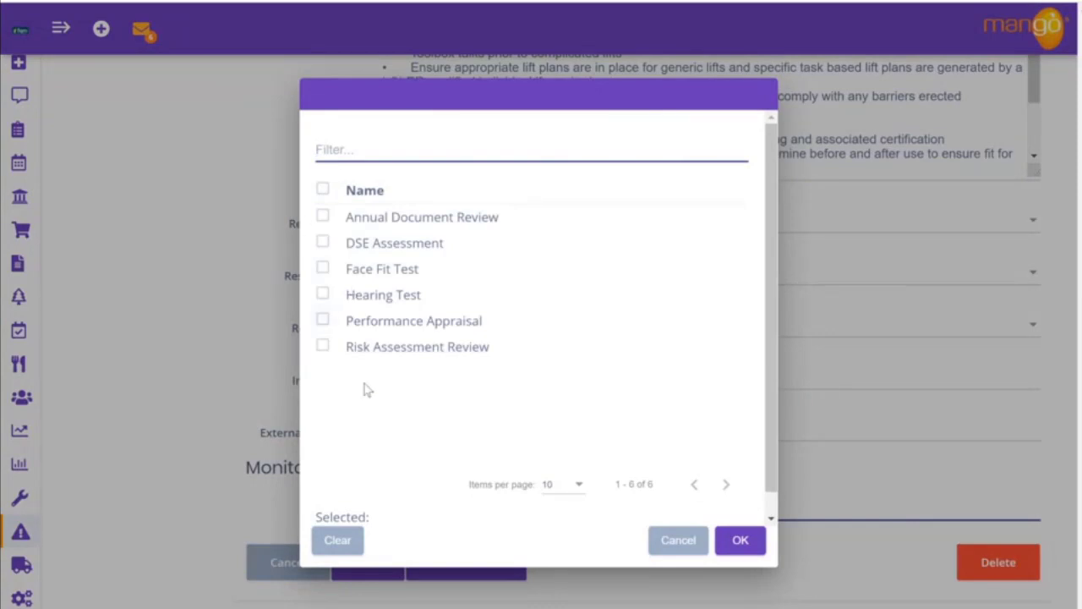
left_click(325, 348)
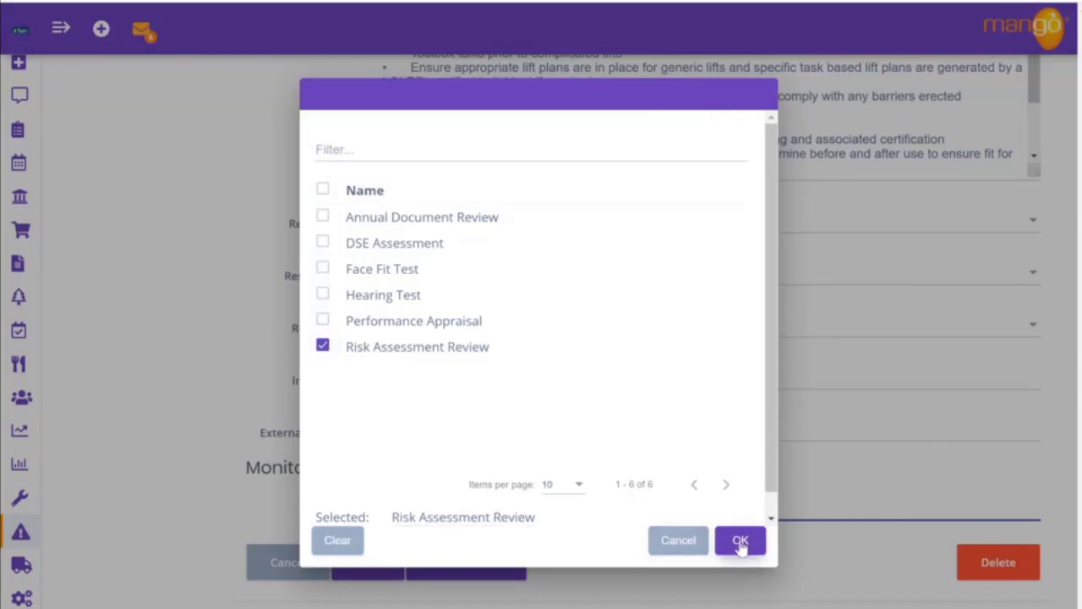
left_click(740, 543)
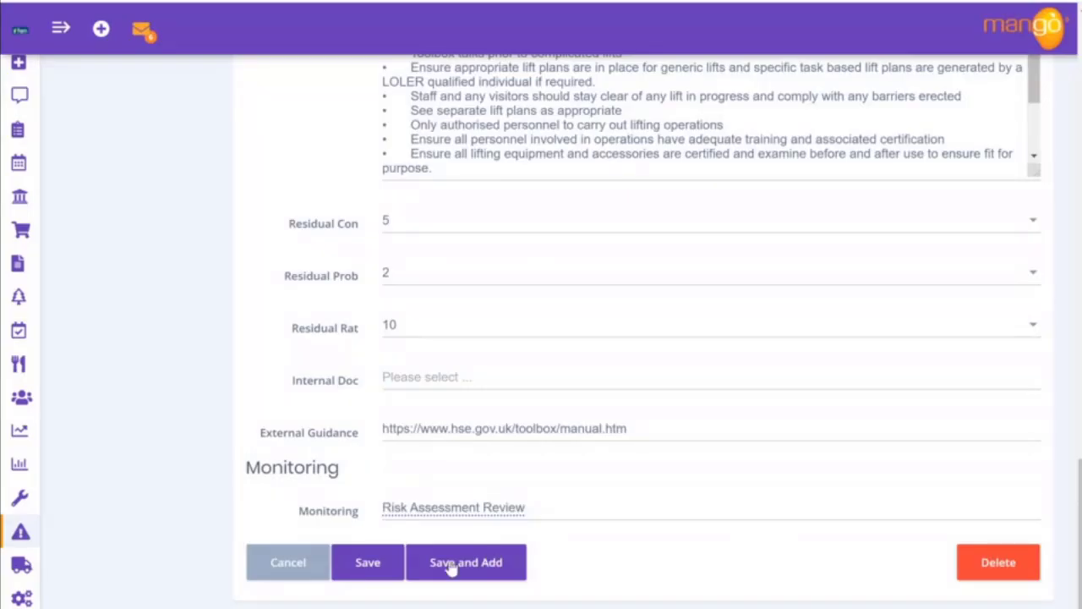
left_click(386, 572)
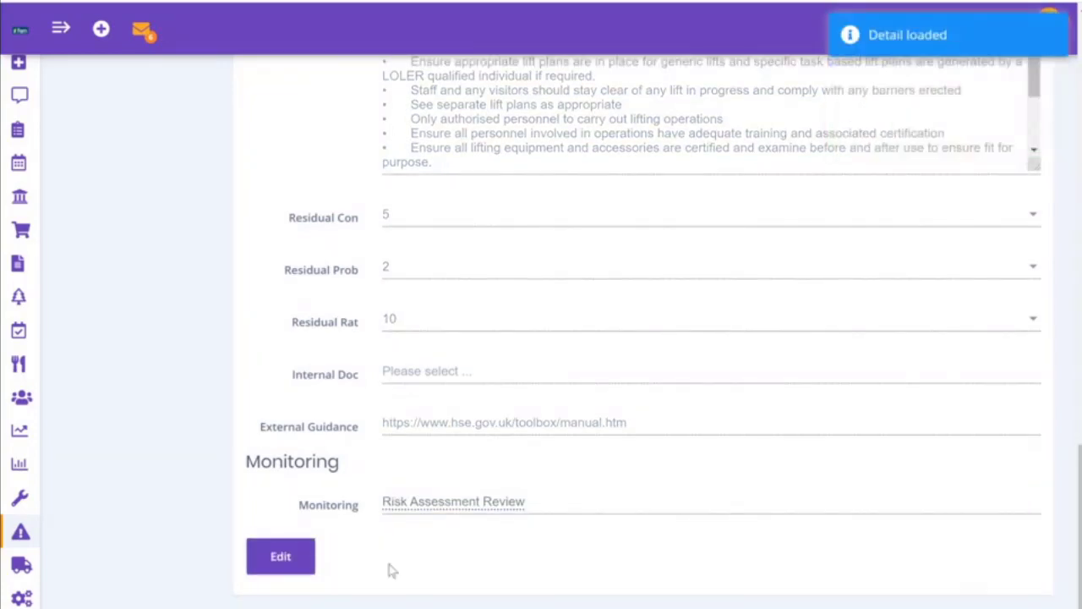
Step: Check the Risk History for the registers that include the Lifting Operations risk, and return to its details
scroll(578, 322, "up", 15)
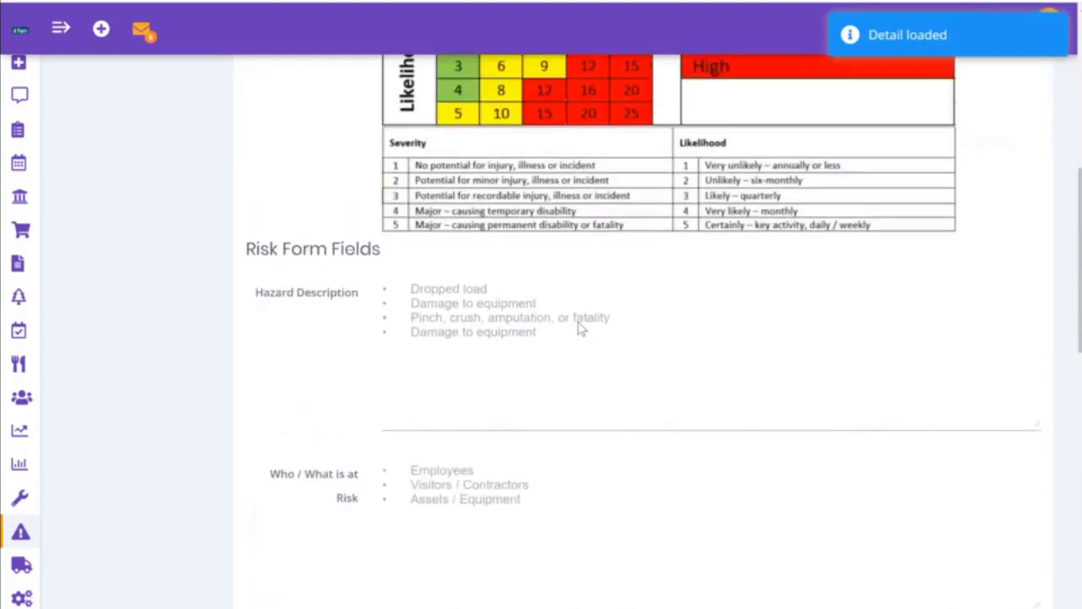
scroll(582, 329, "up", 6)
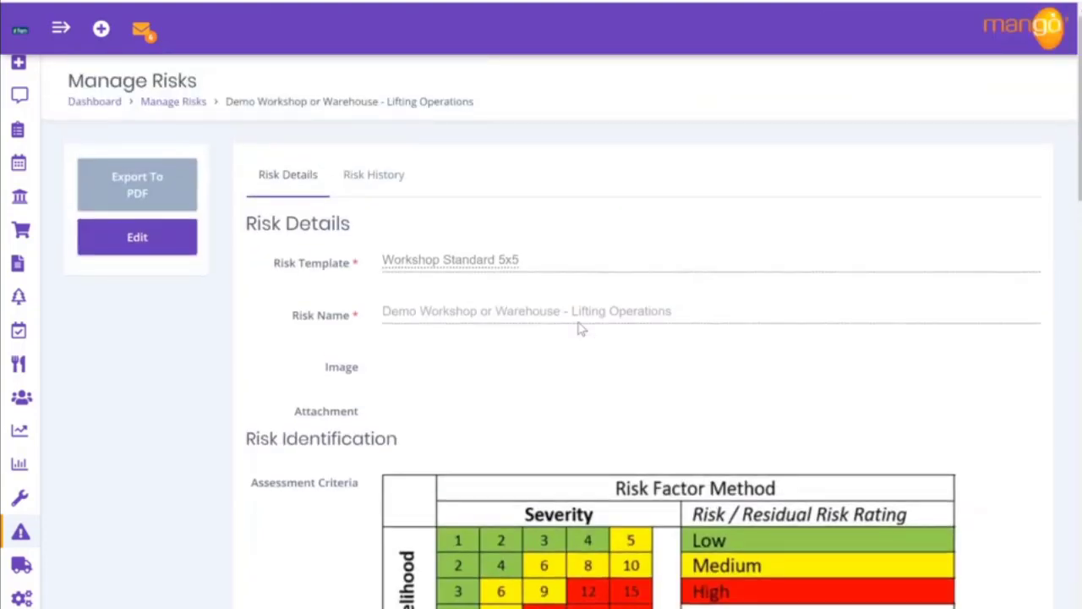
left_click(354, 176)
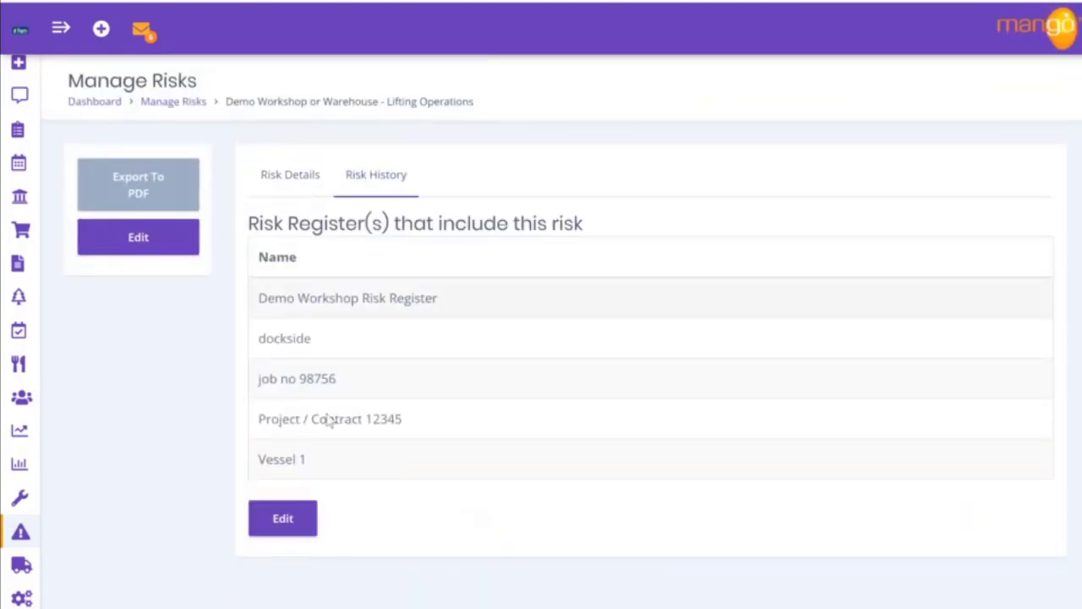
left_click(297, 185)
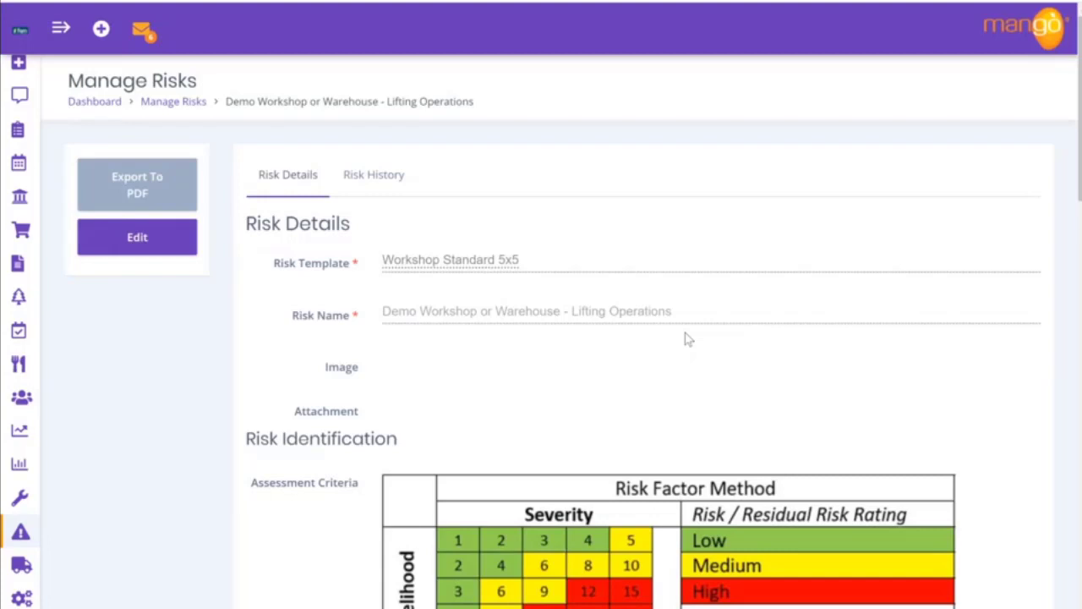
Step: Add a new risk register in Manage Registers and name it "Warehouse - Aberdeen Risk Register"
left_click(62, 32)
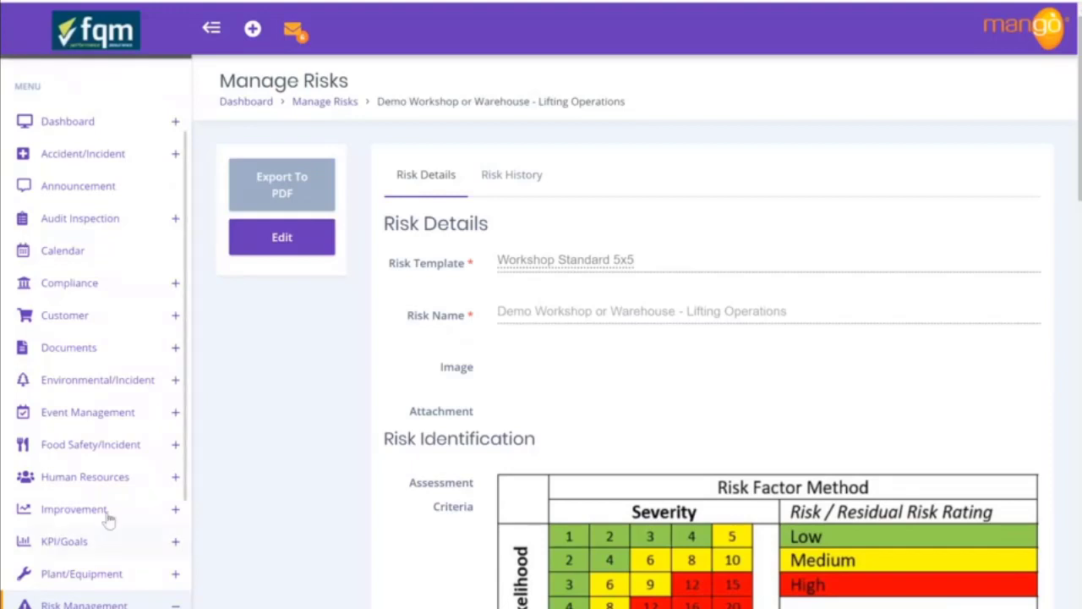
scroll(114, 512, "down", 4)
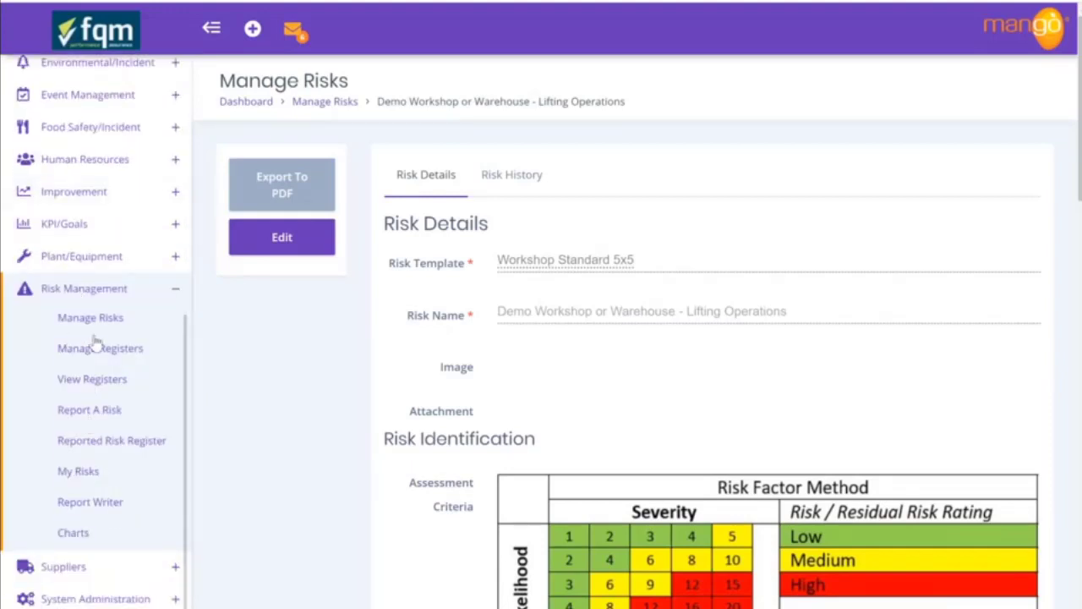
left_click(90, 353)
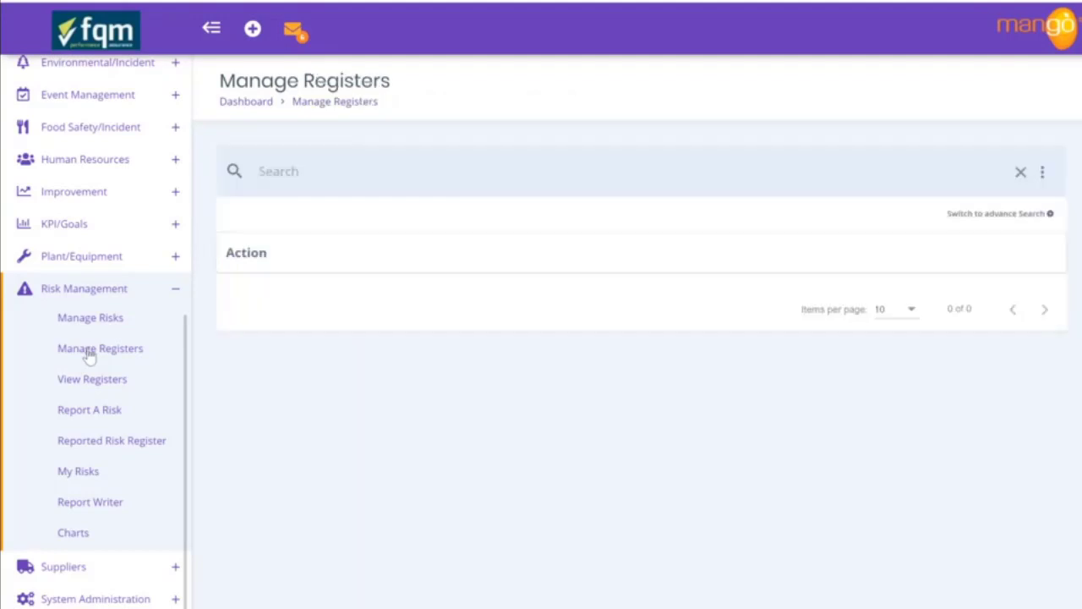
left_click(1033, 124)
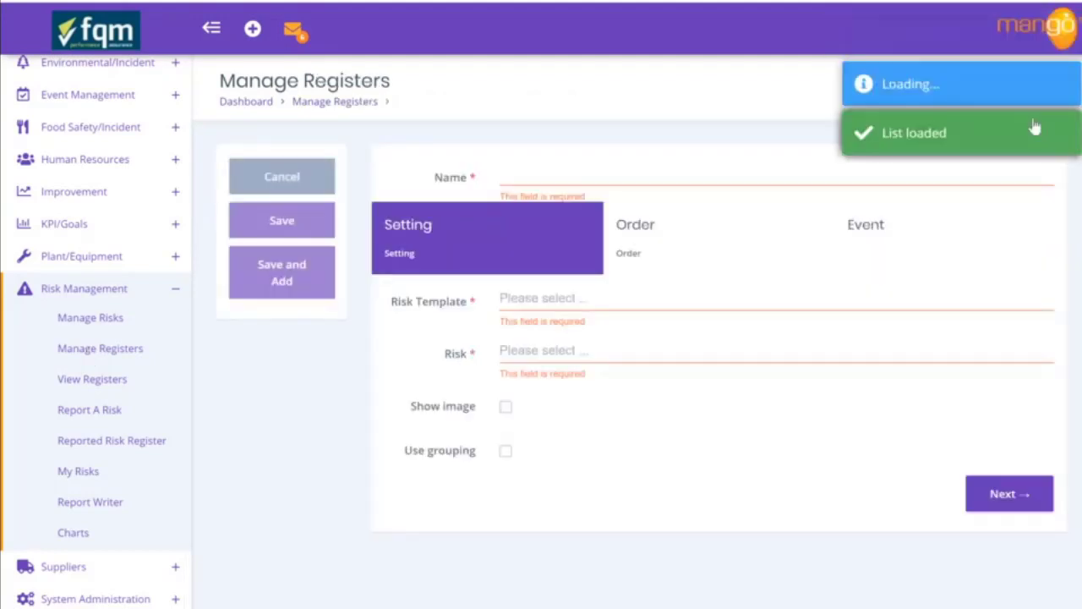
left_click(666, 170)
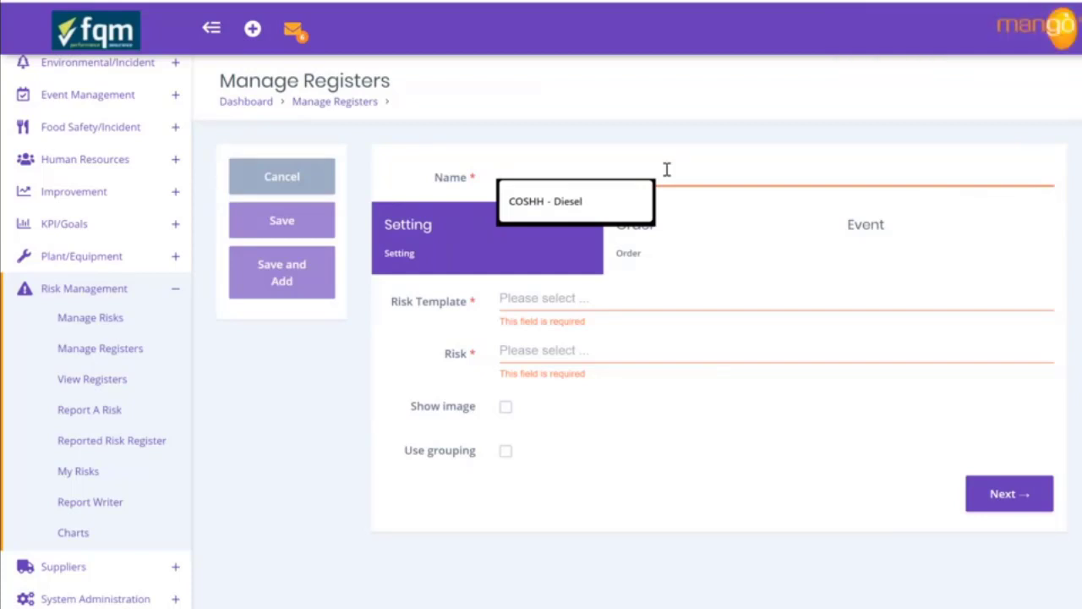
type("Warehouse")
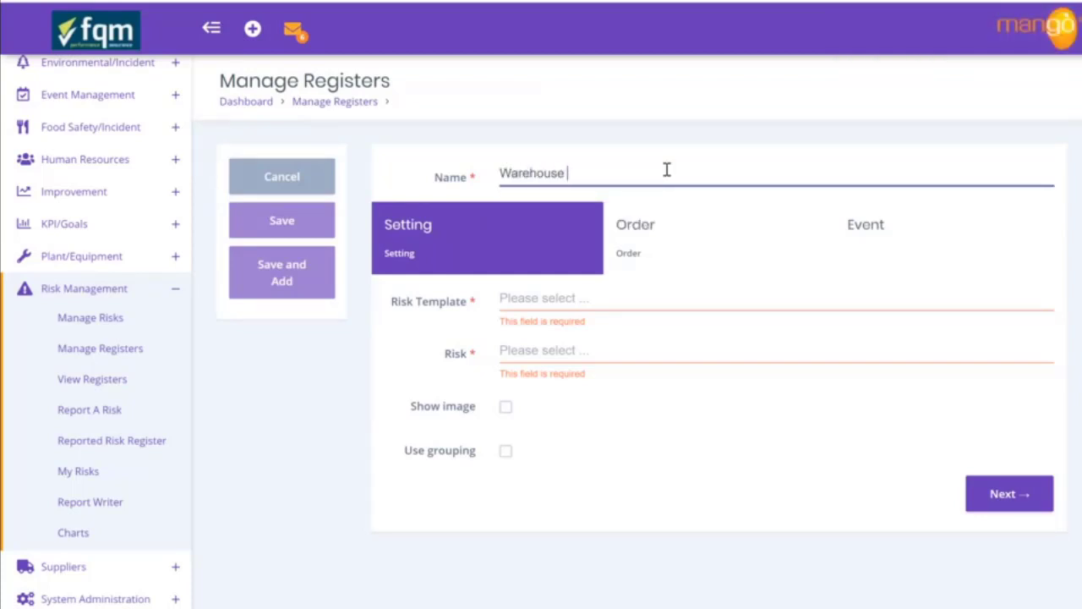
type(" - Aberdeen Risk Regist")
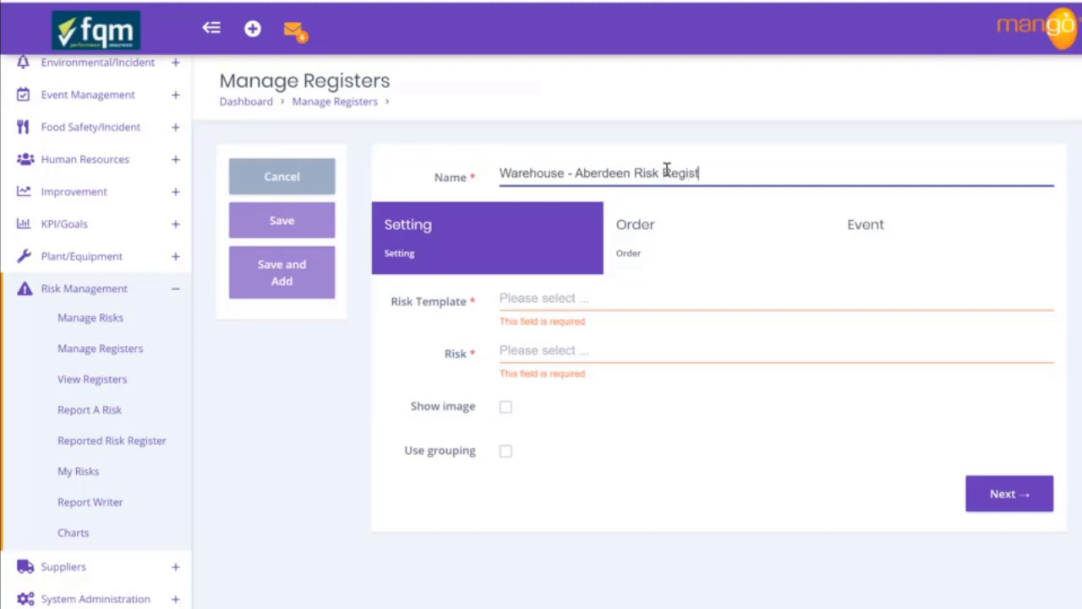
type("er")
Step: Filter the risk templates by "warehouse" and then "w", and assign Workshop Standard 5x5 to the register
left_click(621, 299)
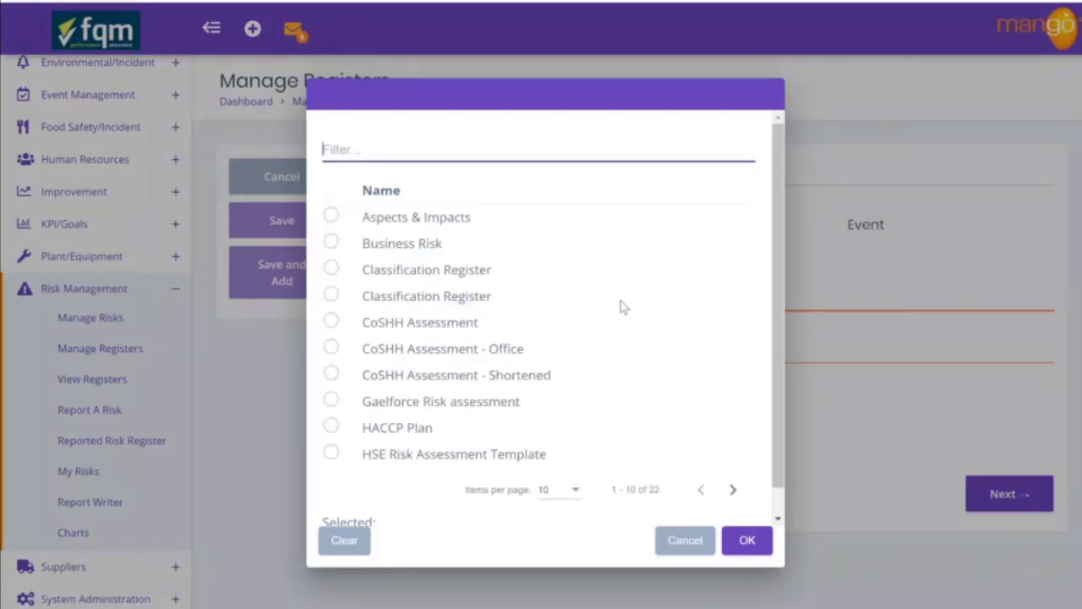
type("warehouse")
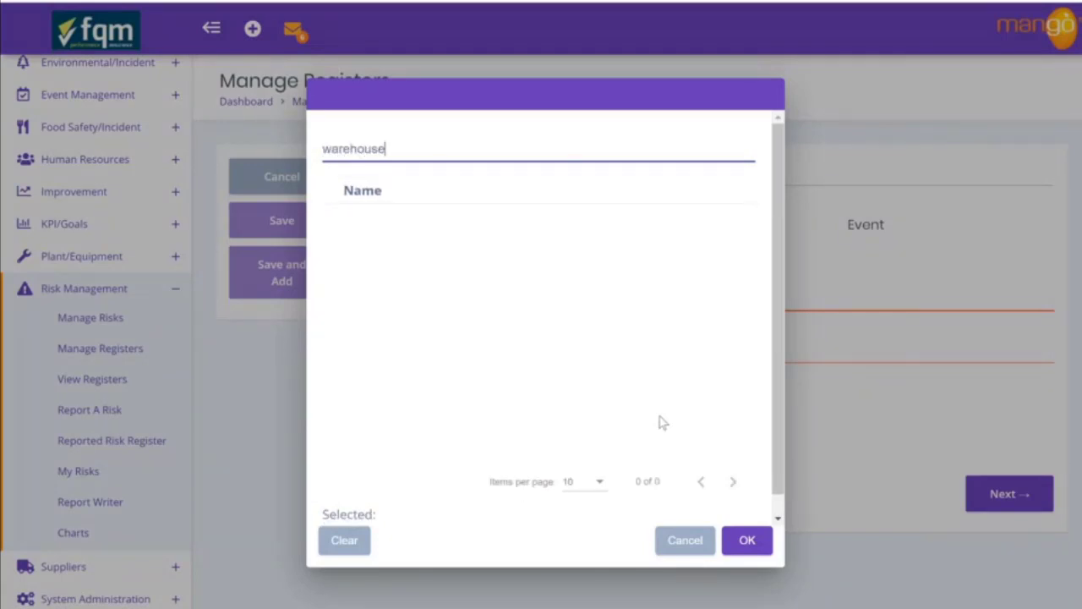
key("BackSpace")
key("BackSpace")
key("BackSpace")
key("BackSpace")
key("BackSpace")
key("BackSpace")
key("BackSpace")
key("BackSpace")
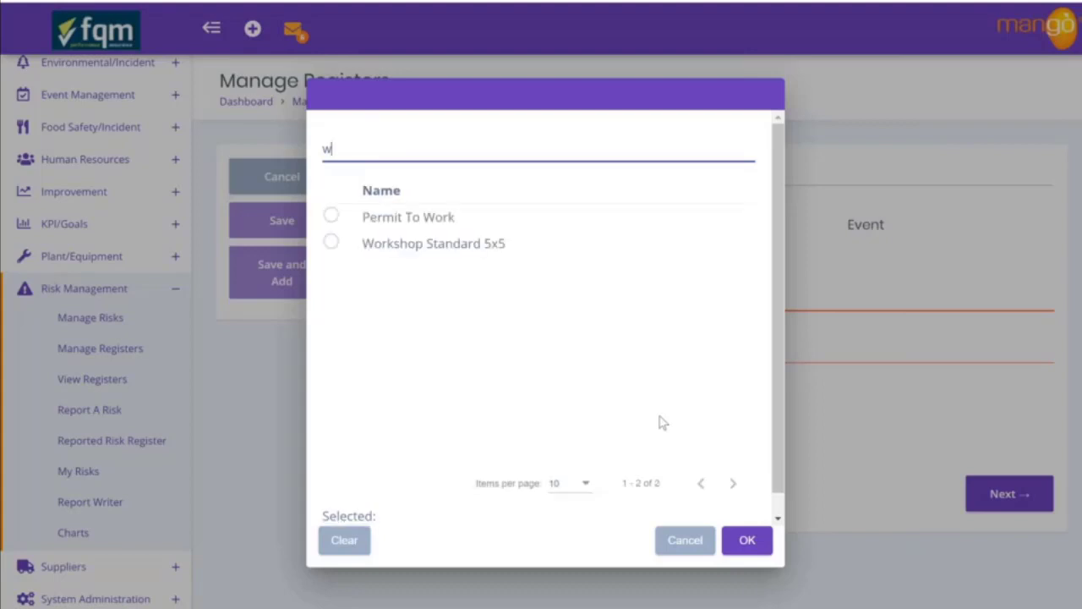
left_click(365, 245)
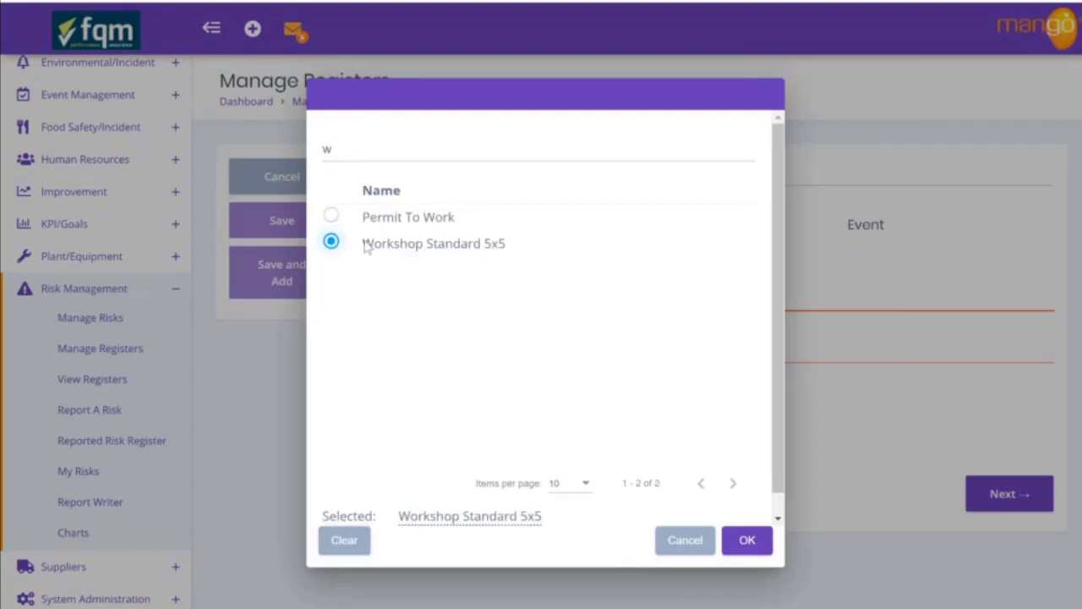
left_click(748, 543)
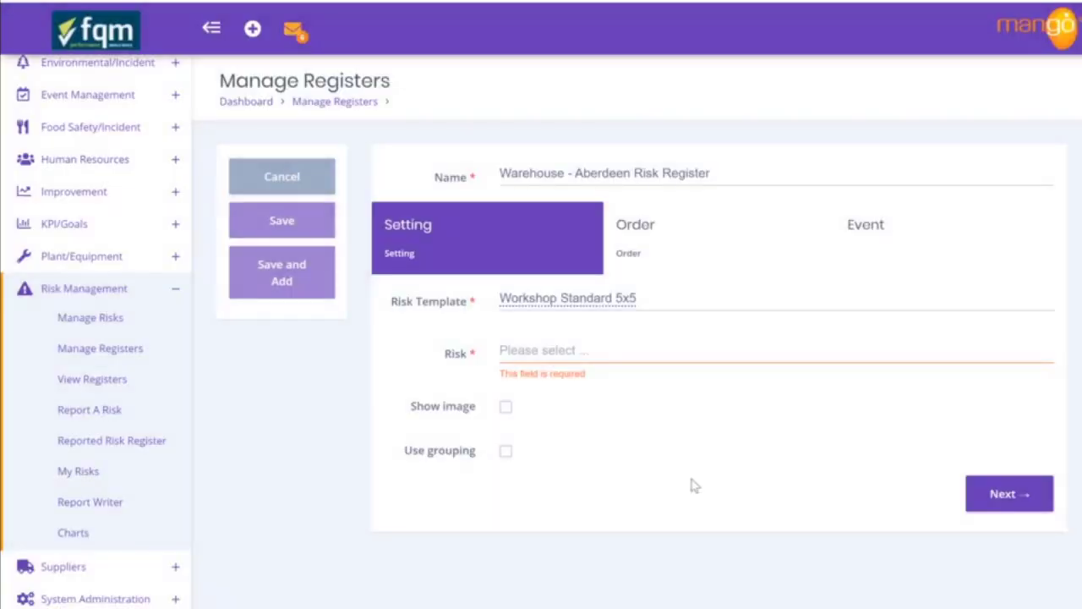
Step: Choose the Concurrent work / Others in the workplace, Fire and Evacuation, and Forklift Operations risks for the register
left_click(530, 352)
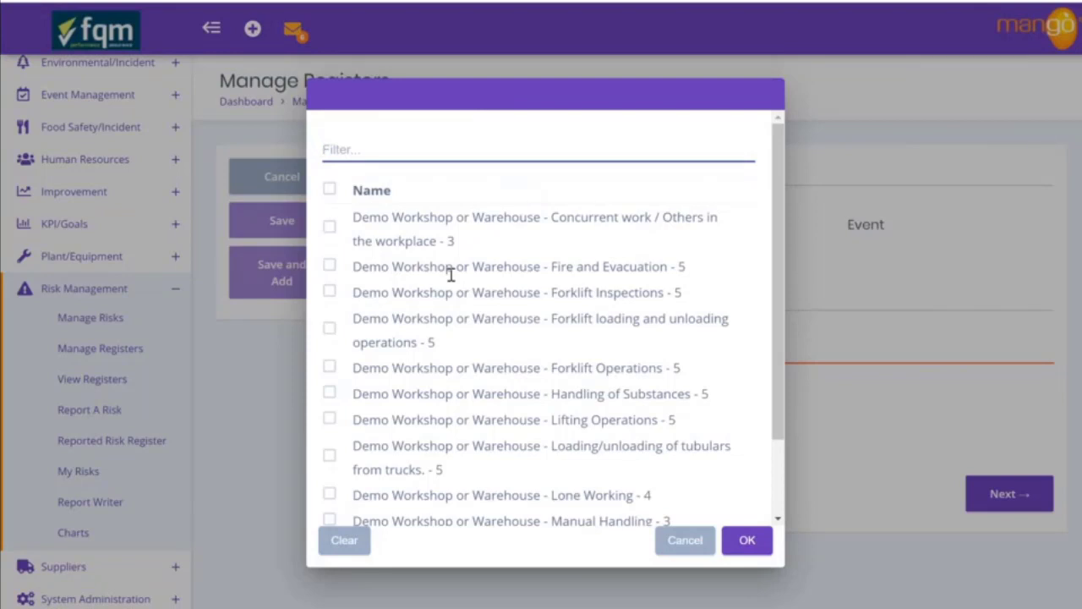
left_click(330, 229)
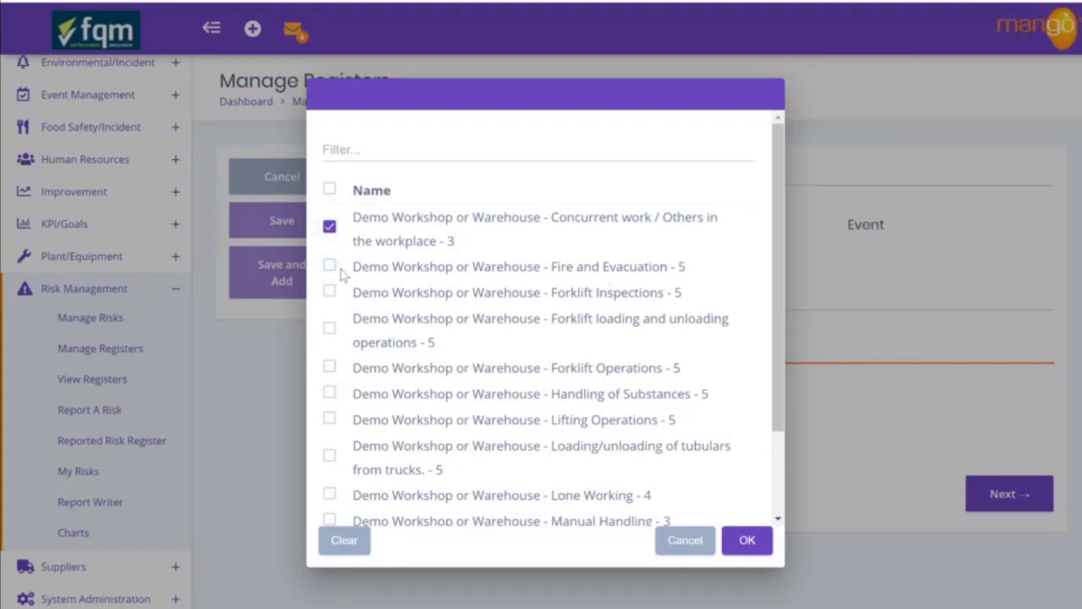
left_click(331, 267)
left_click(330, 368)
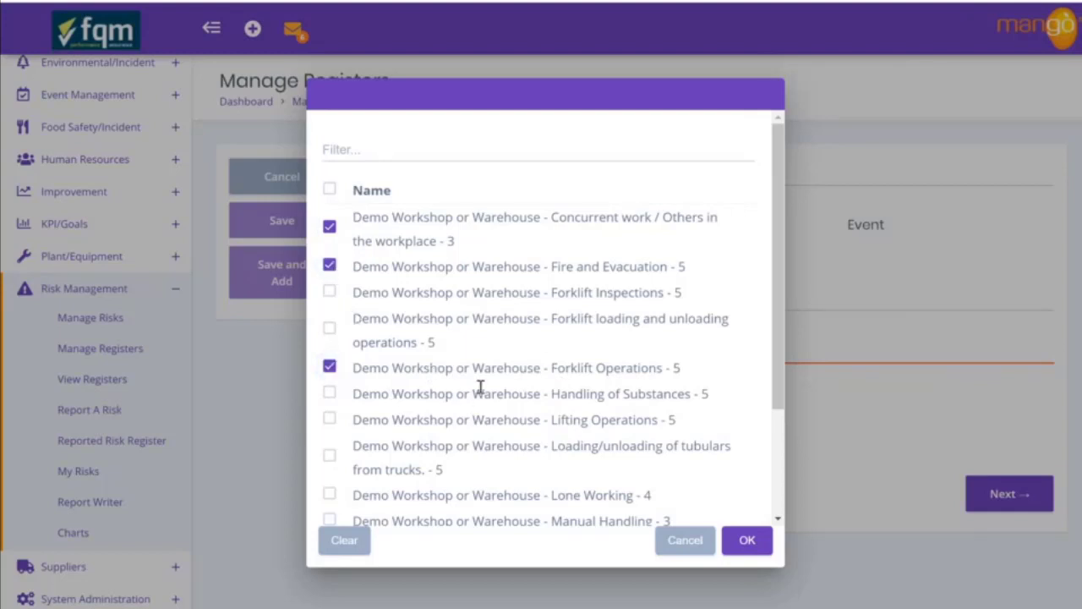
Step: Also choose the Lifting Operations, Loading/unloading of tubulars from trucks, Lone Working and Manual Handling risks
scroll(482, 385, "down", 1)
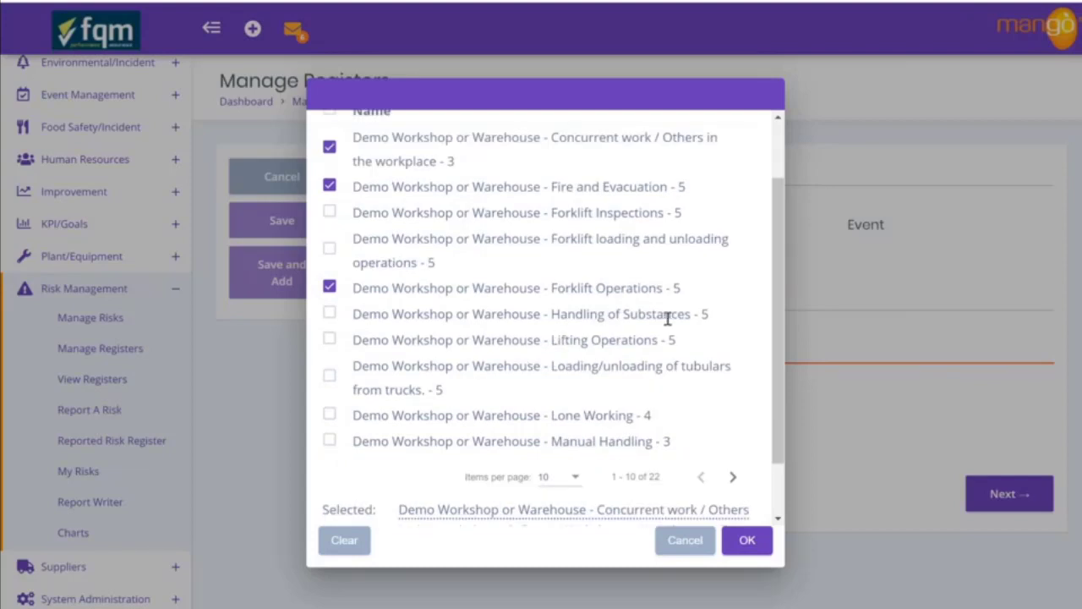
left_click(330, 339)
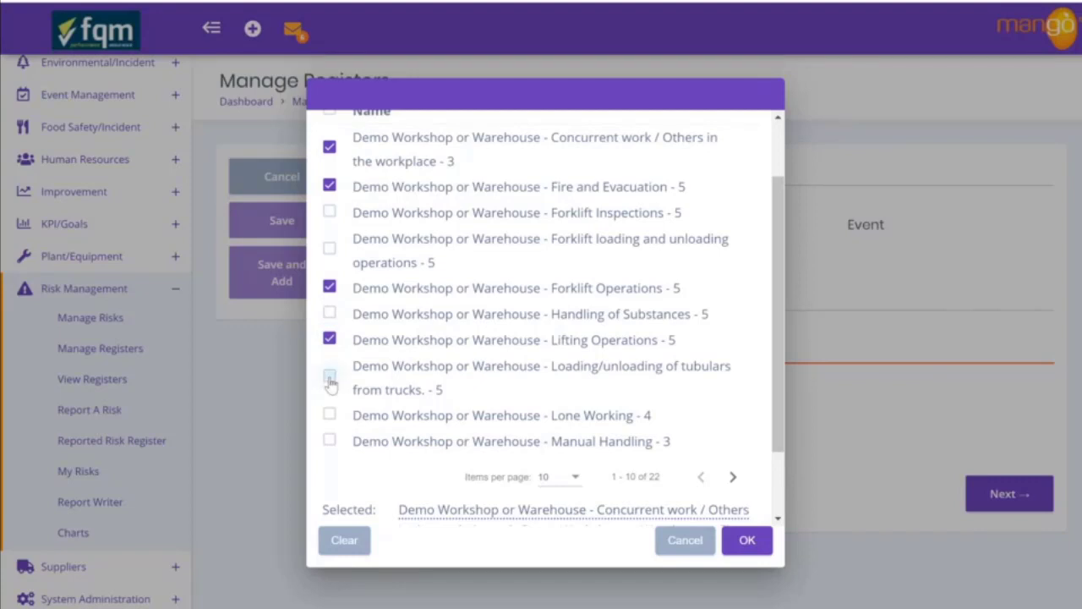
left_click(330, 377)
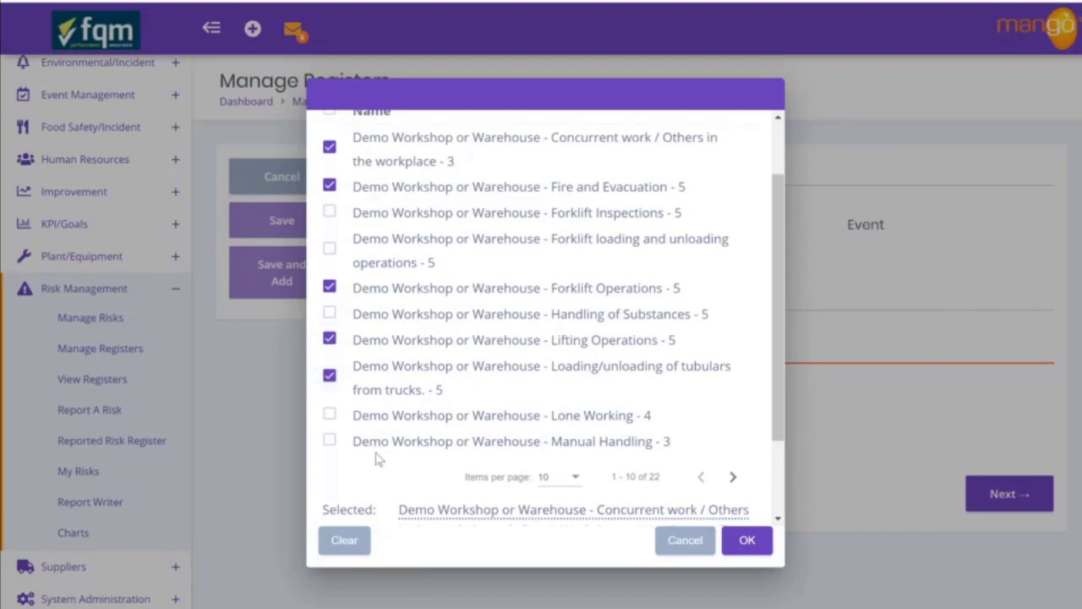
left_click(329, 415)
left_click(330, 440)
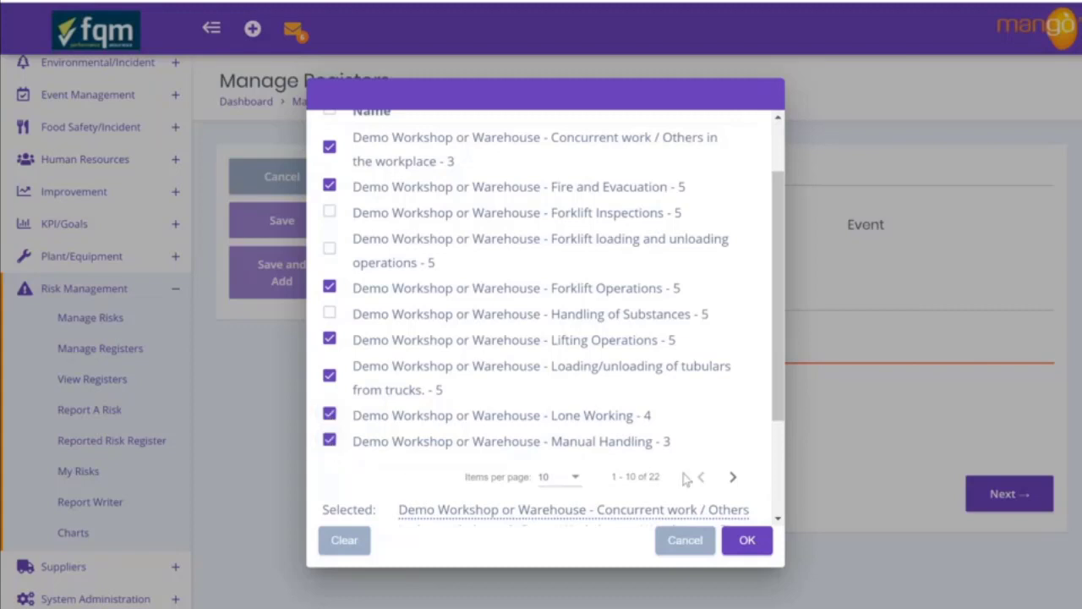
Step: Add the Storage of Equipment / Material and Slips, Trips and Falls risks from the list's second page, and confirm the risk selection
left_click(734, 478)
left_click(734, 478)
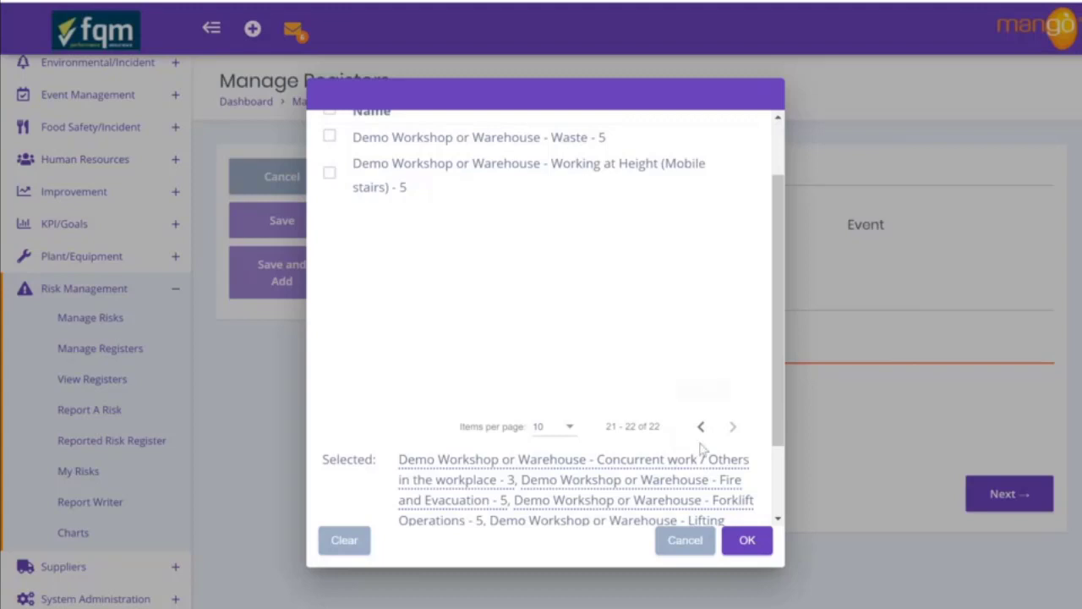
left_click(702, 429)
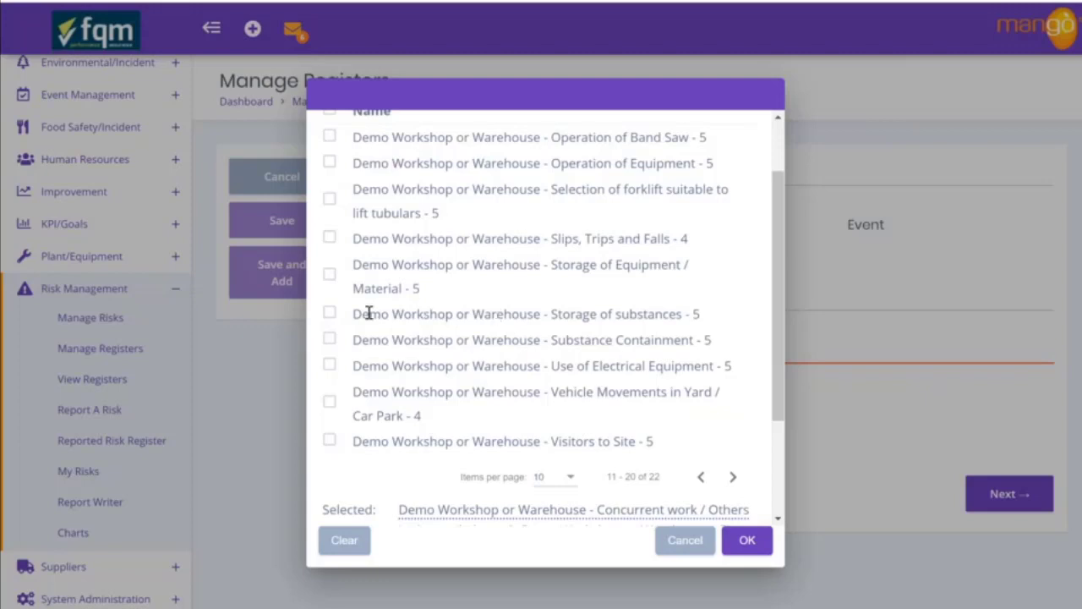
left_click(330, 275)
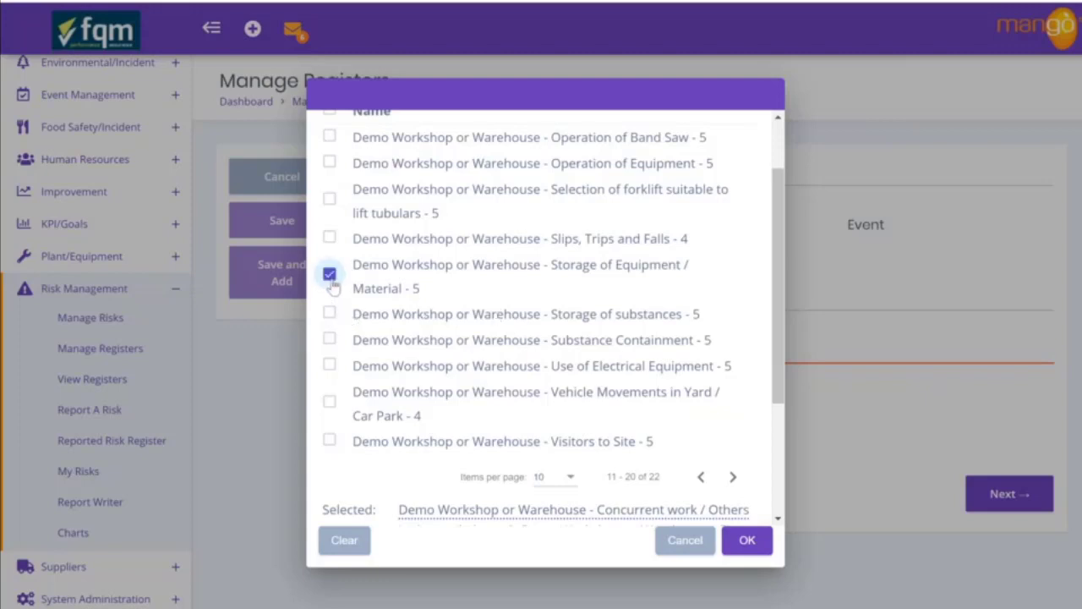
left_click(330, 239)
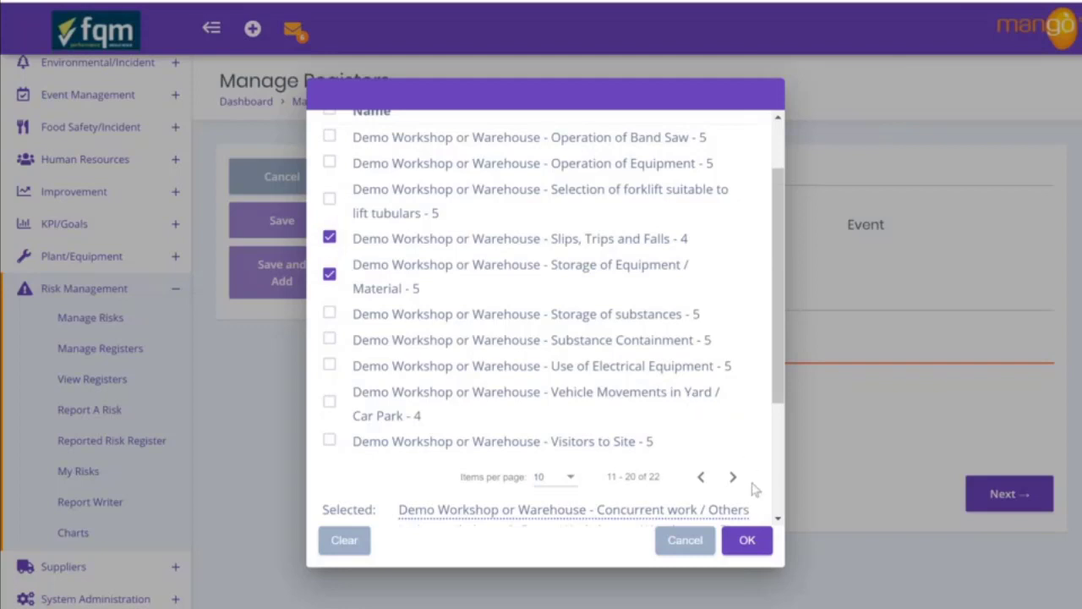
left_click(750, 541)
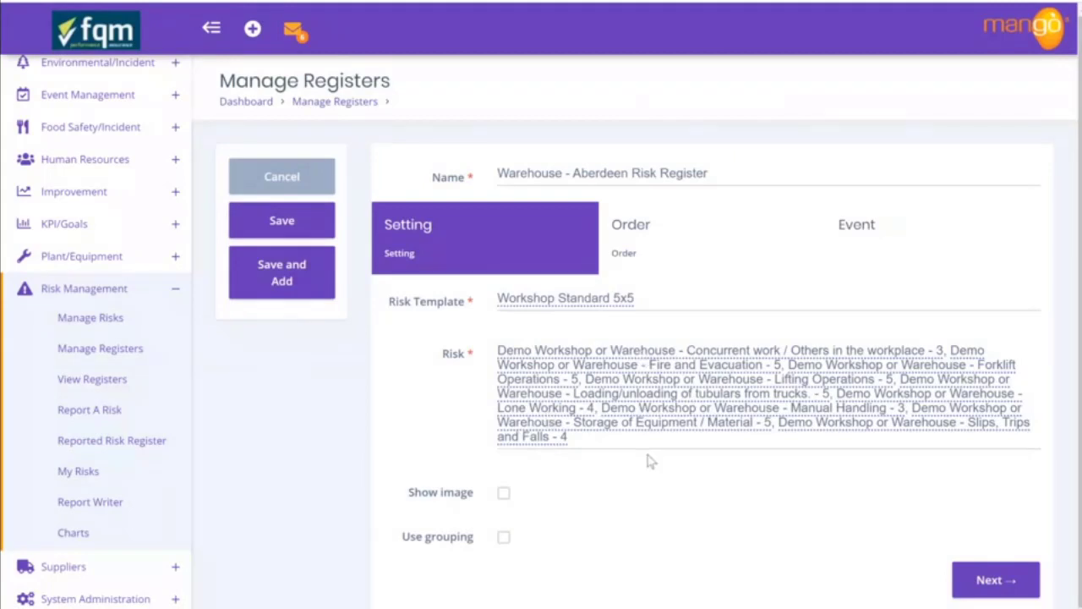
Step: In the register's risk order, move Fire and Evacuation, Forklift Operations, Lifting Operations and Loading/unloading of tubulars above Concurrent work
left_click(985, 579)
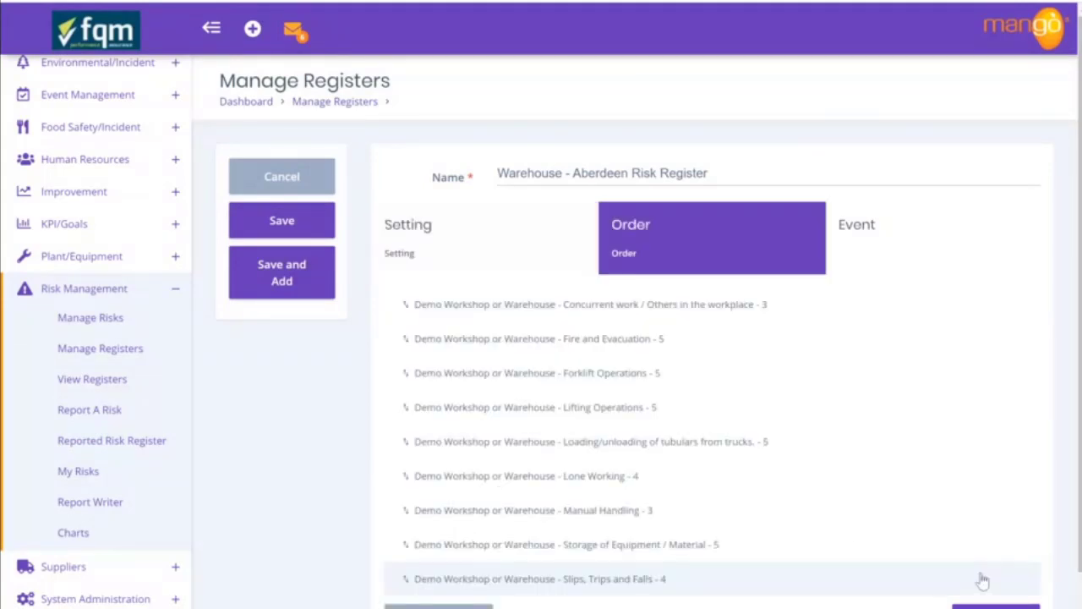
scroll(812, 444, "down", 2)
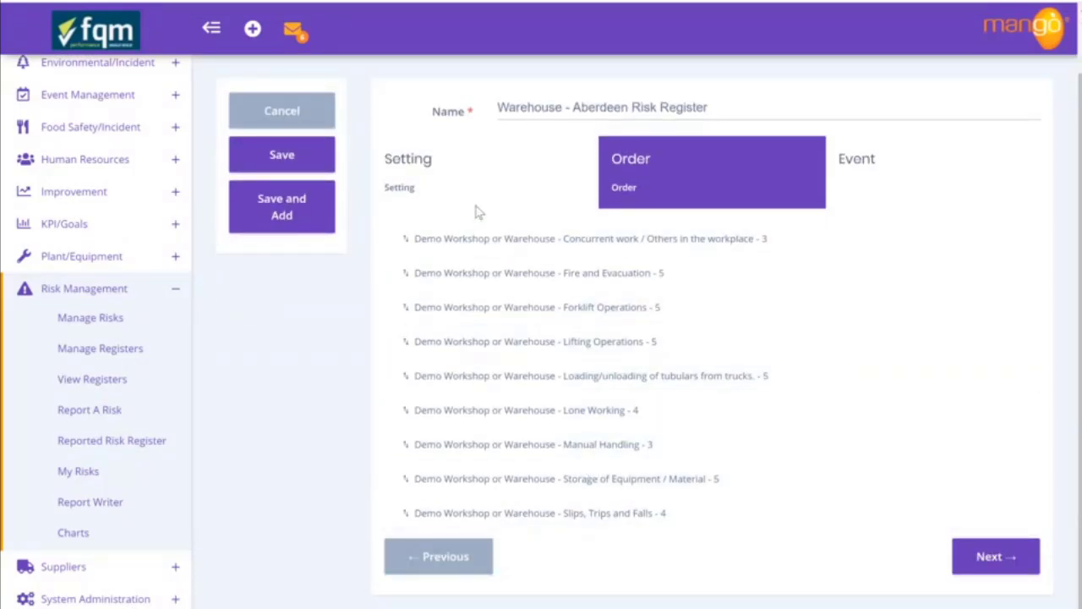
left_click_drag(430, 274, 433, 247)
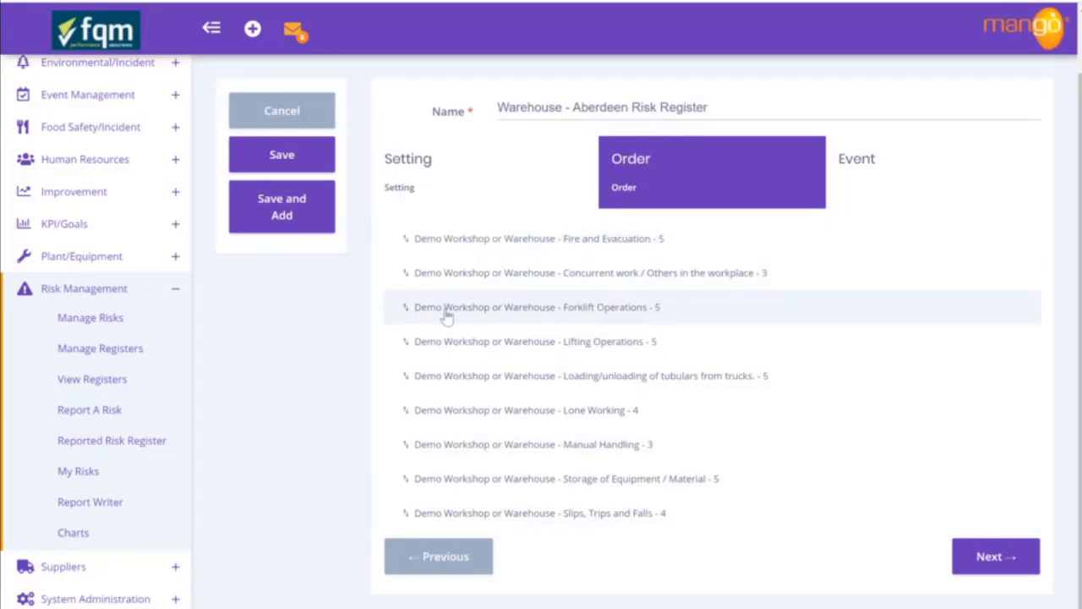
left_click_drag(447, 312, 442, 273)
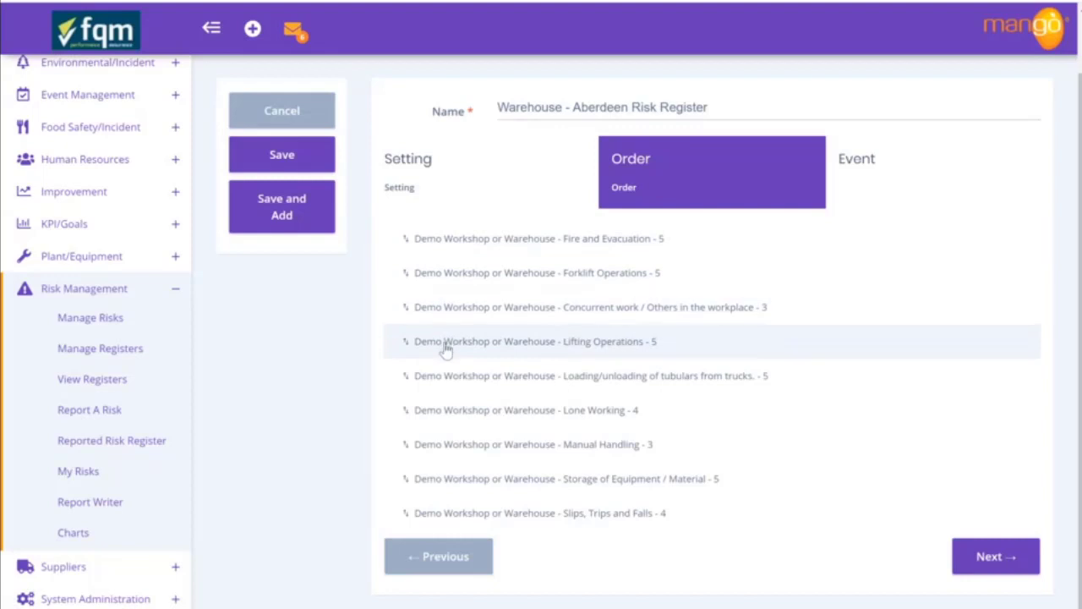
left_click_drag(446, 349, 443, 311)
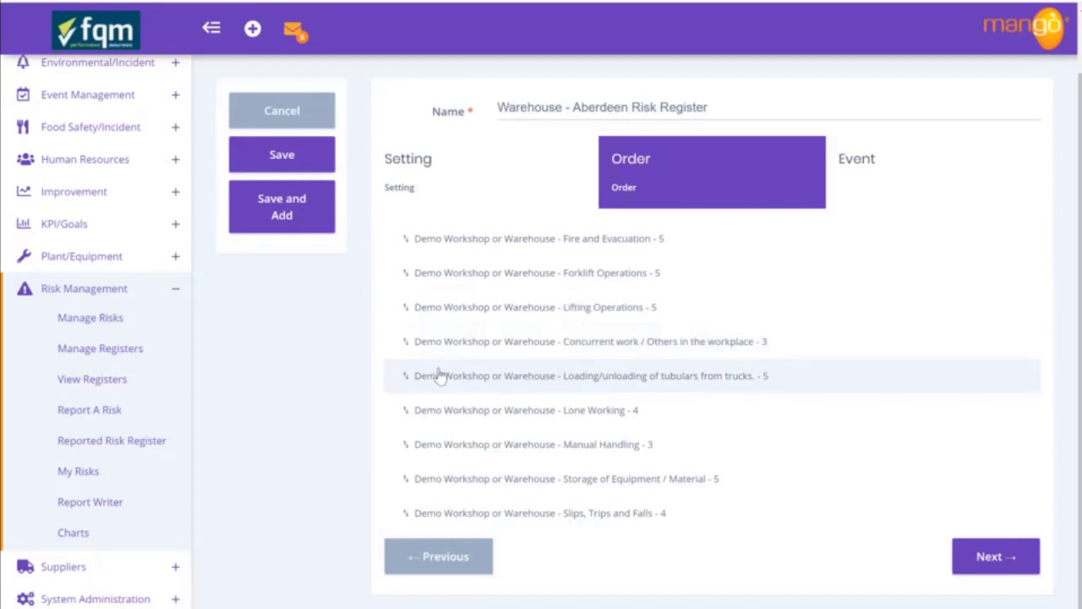
left_click_drag(440, 376, 440, 349)
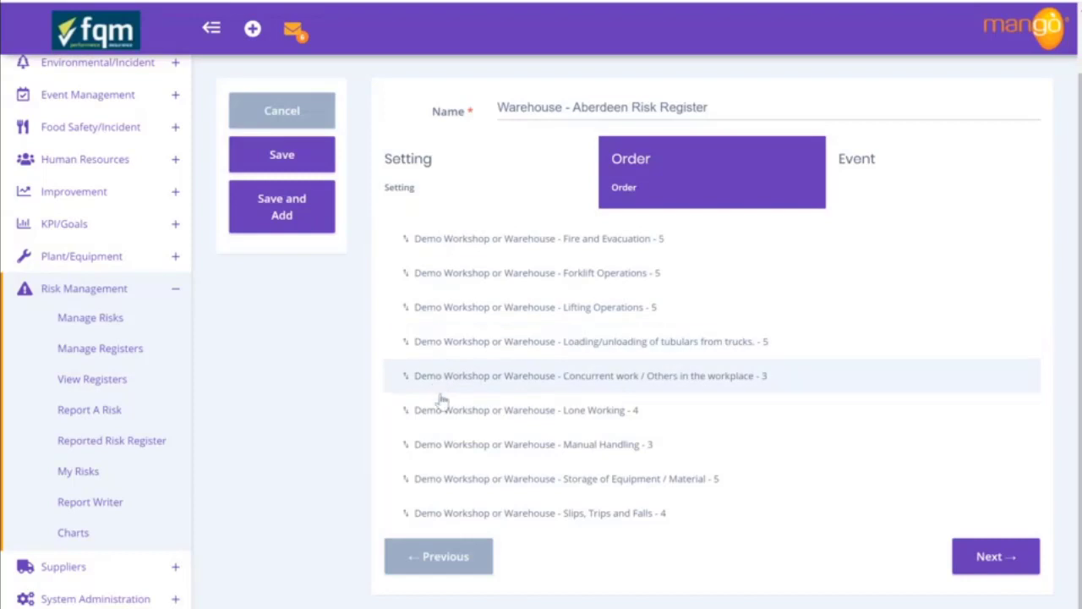
Step: Move Storage of Equipment / Material, Lone Working, and Slips, Trips and Falls above Concurrent work in the order
left_click_drag(457, 488, 437, 381)
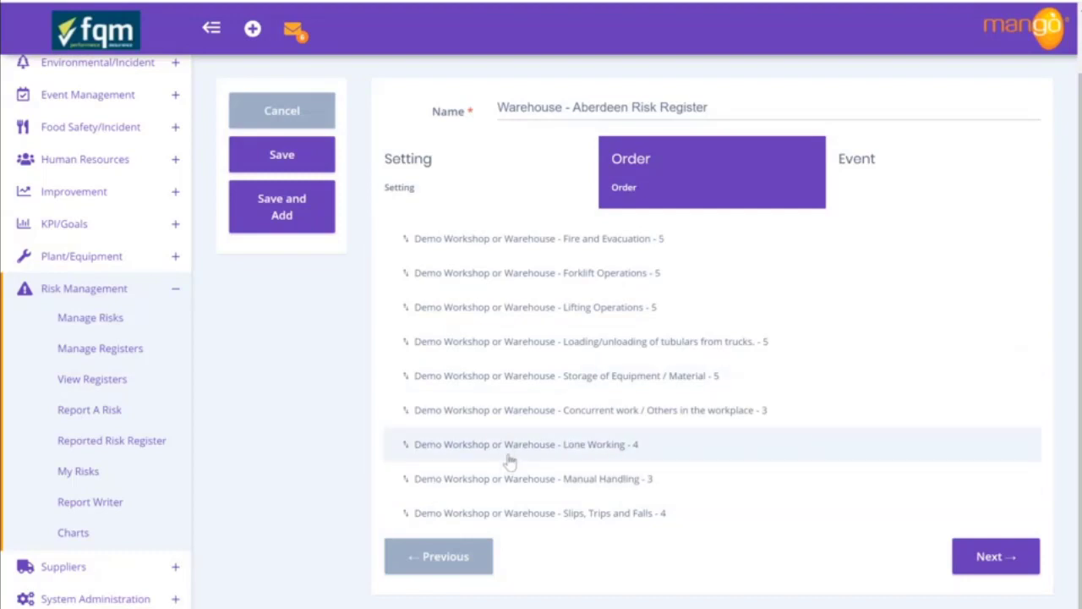
left_click_drag(509, 461, 508, 420)
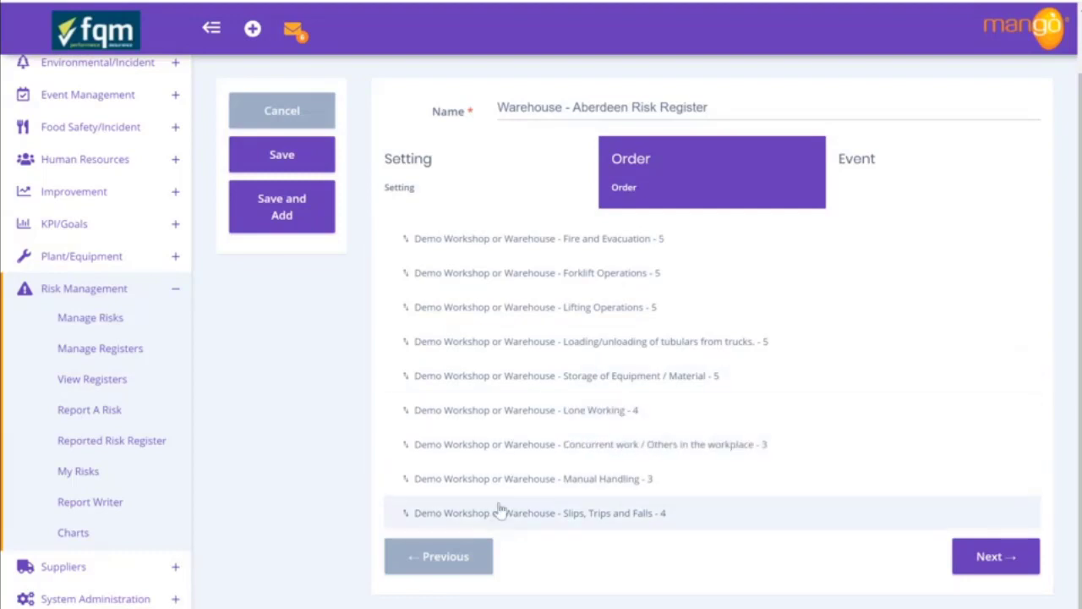
left_click_drag(500, 509, 497, 467)
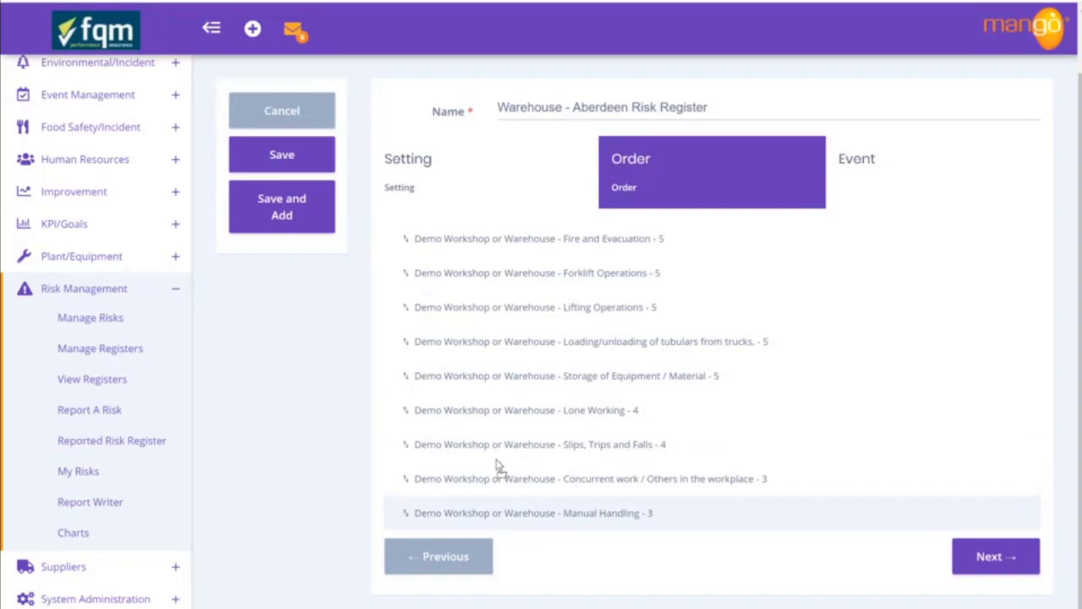
Step: Add an event to the register with the detail "Annual Review of Warehouse (Aberdeen) Risk Register"
left_click(991, 557)
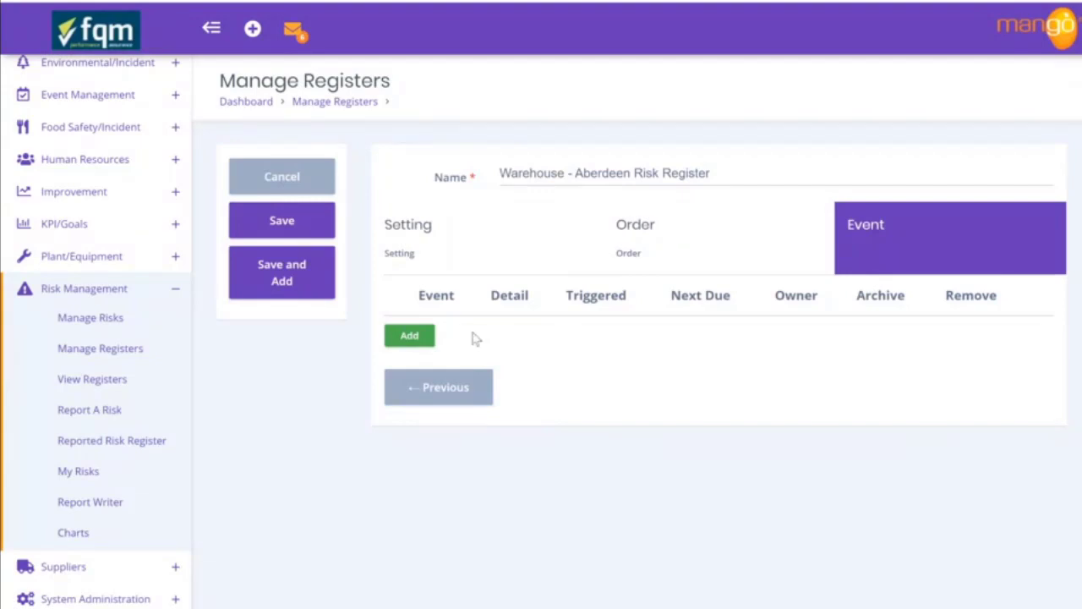
left_click(410, 337)
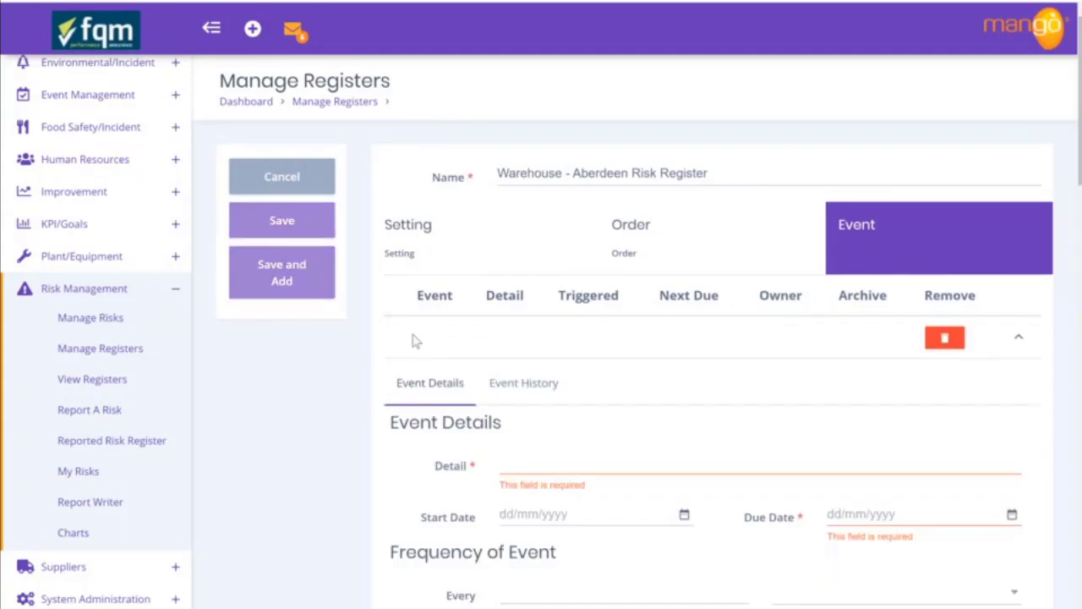
left_click(694, 466)
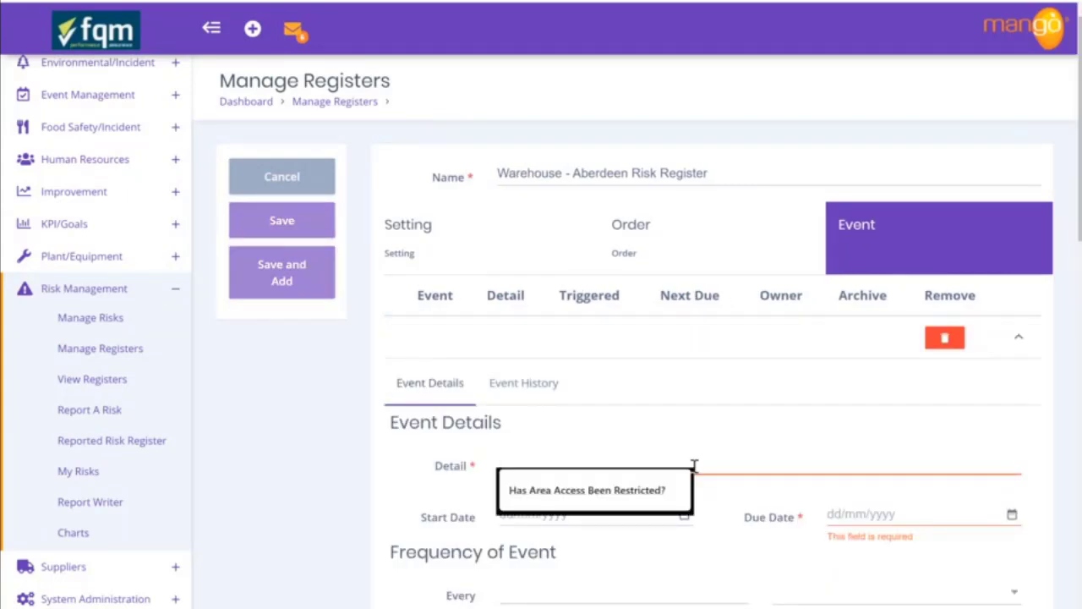
type("An")
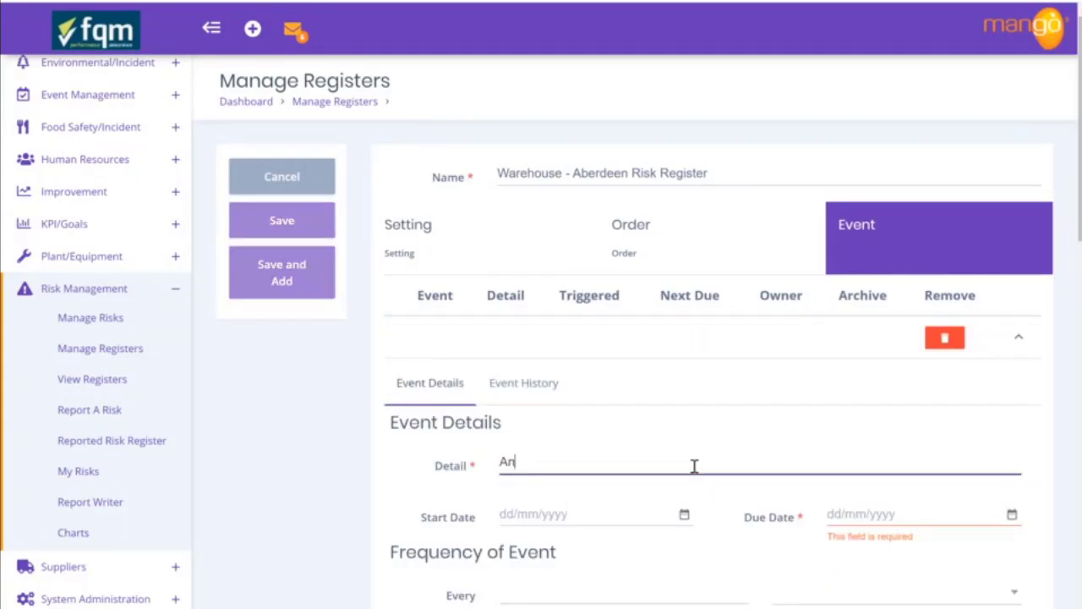
type("nual Review of ")
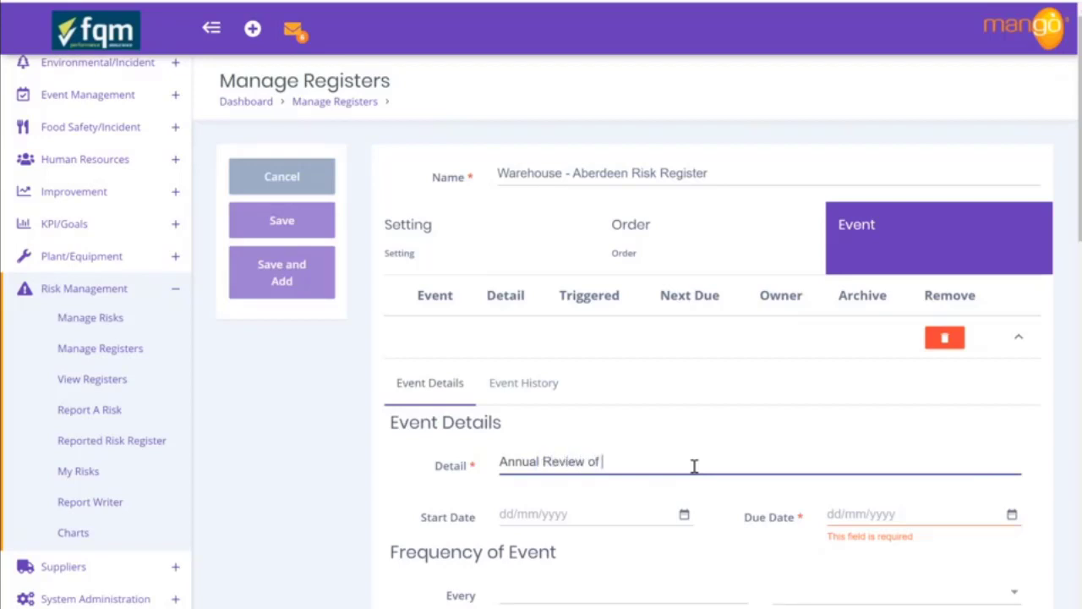
type("Warehouse (Aberdeen)")
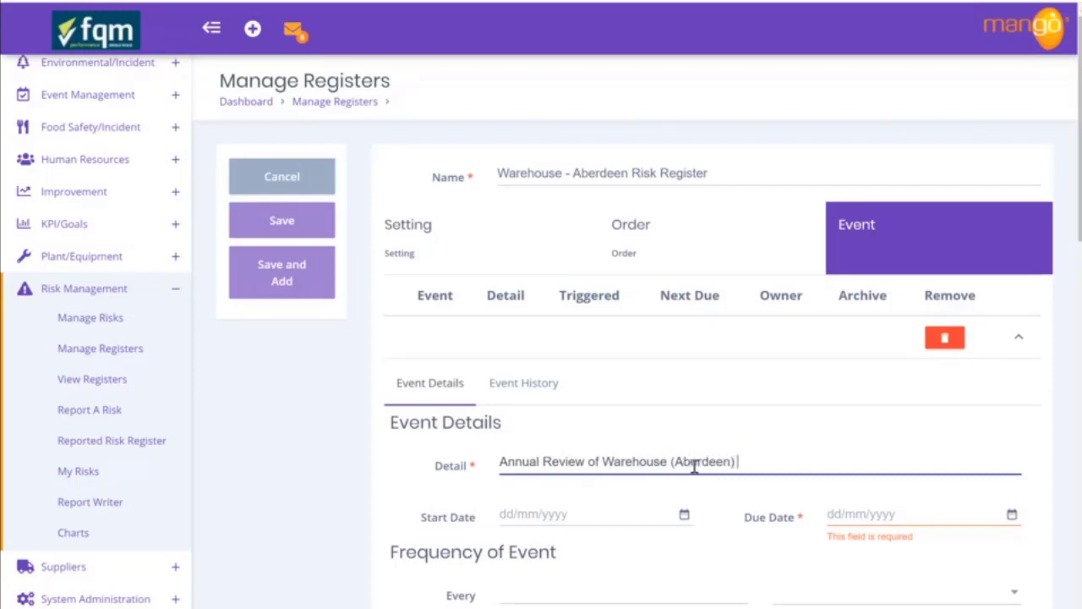
type(" Risk Register")
Step: Set the annual review event's due date to 28/05/2020
left_click(1013, 515)
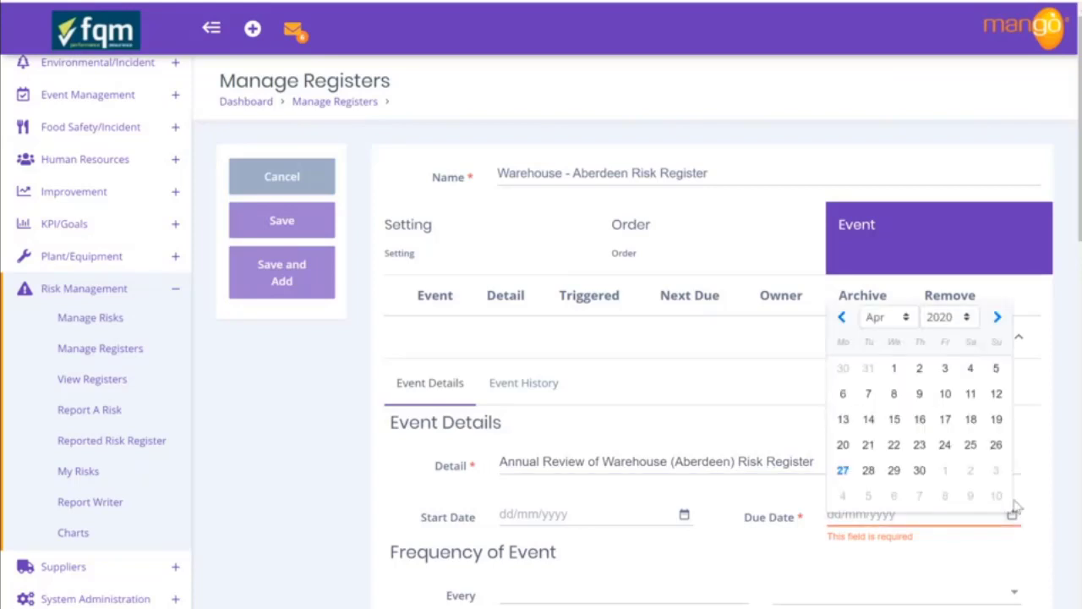
left_click(1000, 320)
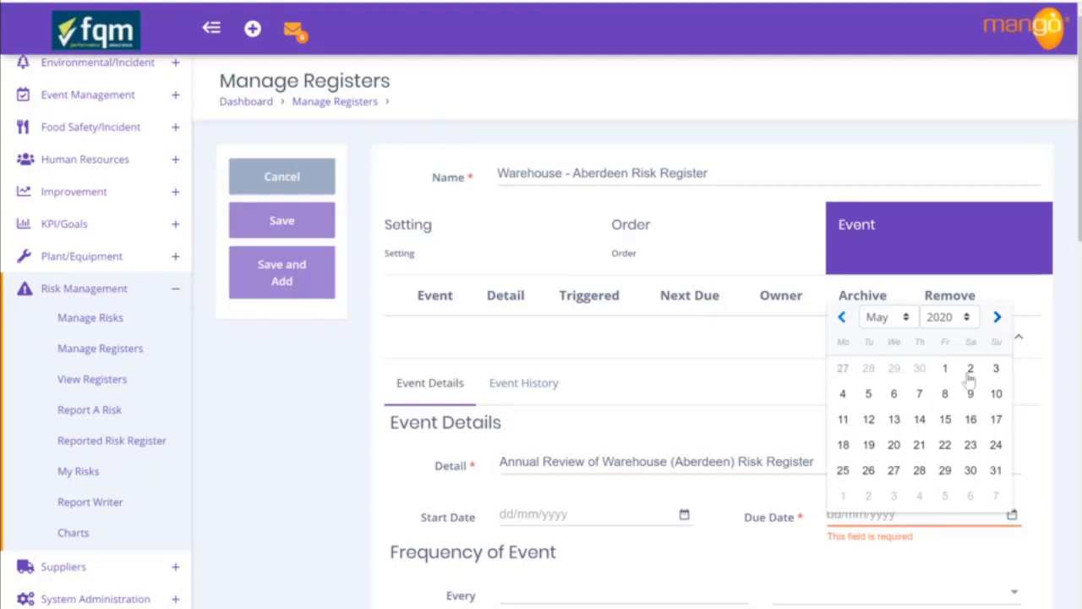
left_click(919, 471)
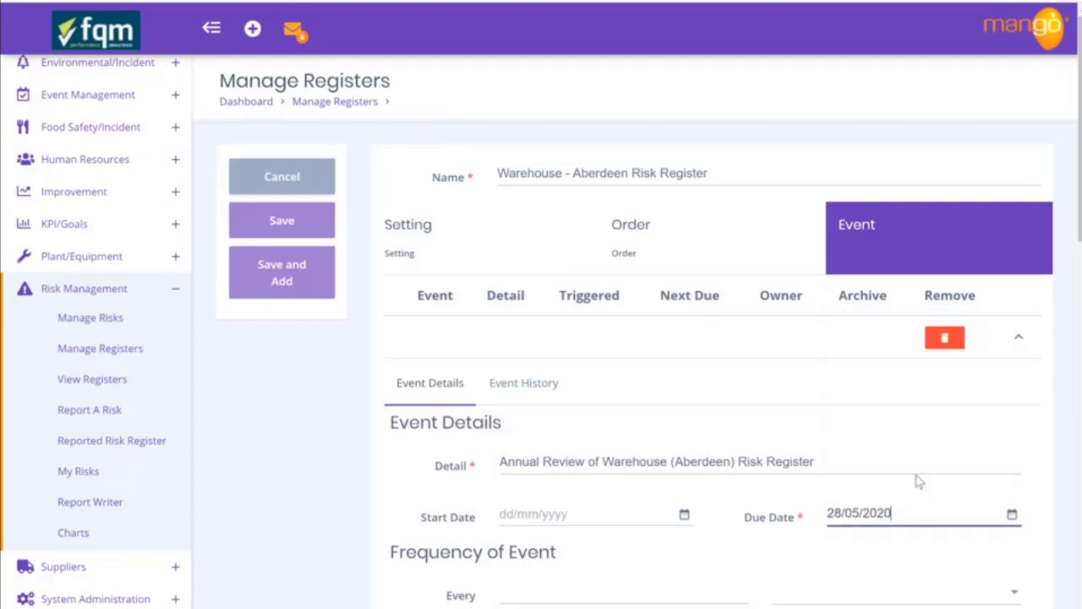
Step: Set the frequency of the event to every 1 years
scroll(623, 450, "down", 2)
left_click(609, 435)
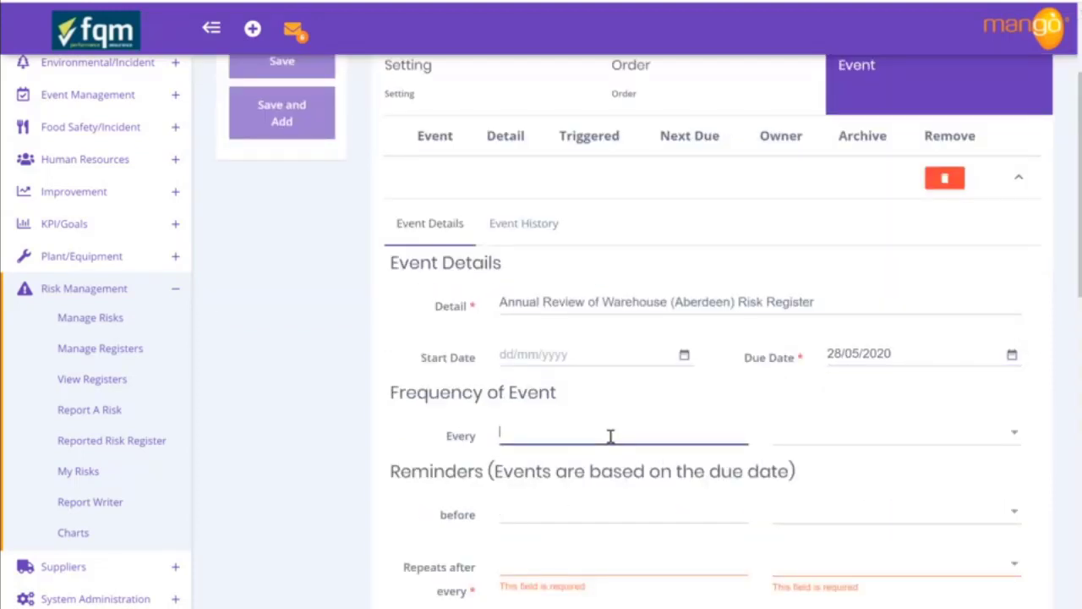
type("1")
left_click(819, 441)
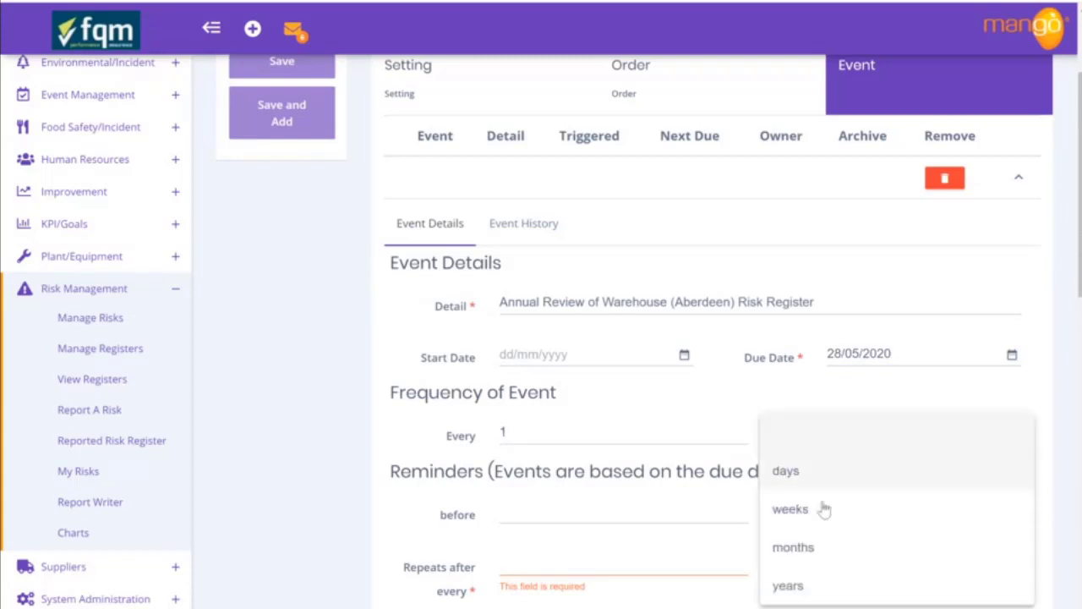
left_click(812, 581)
Step: Set the event reminder to 2 weeks before the due date, repeating after every 1 months
left_click(532, 510)
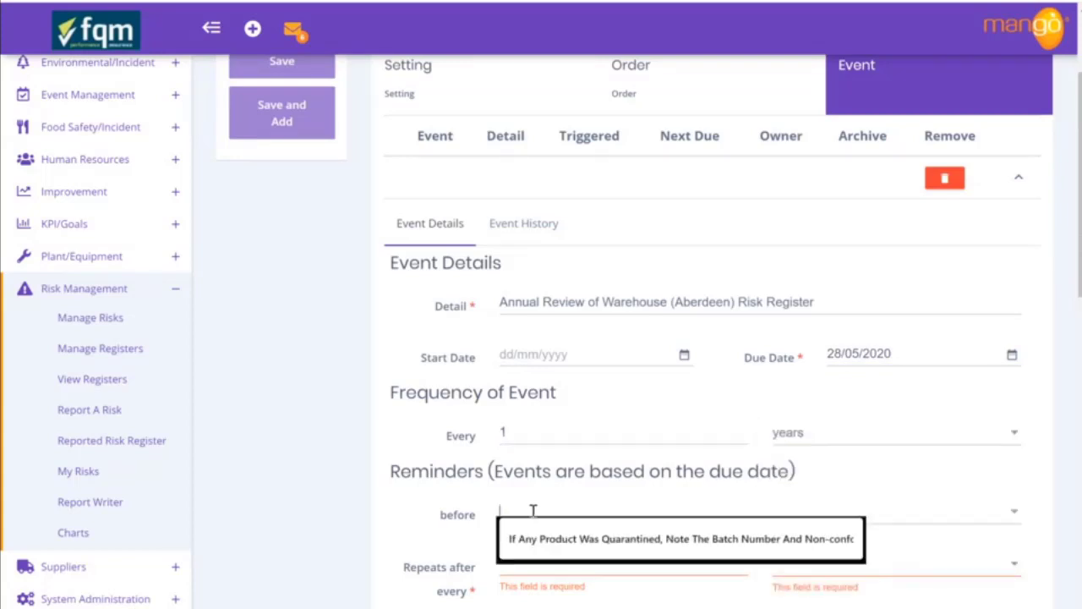
type("2")
left_click(859, 517)
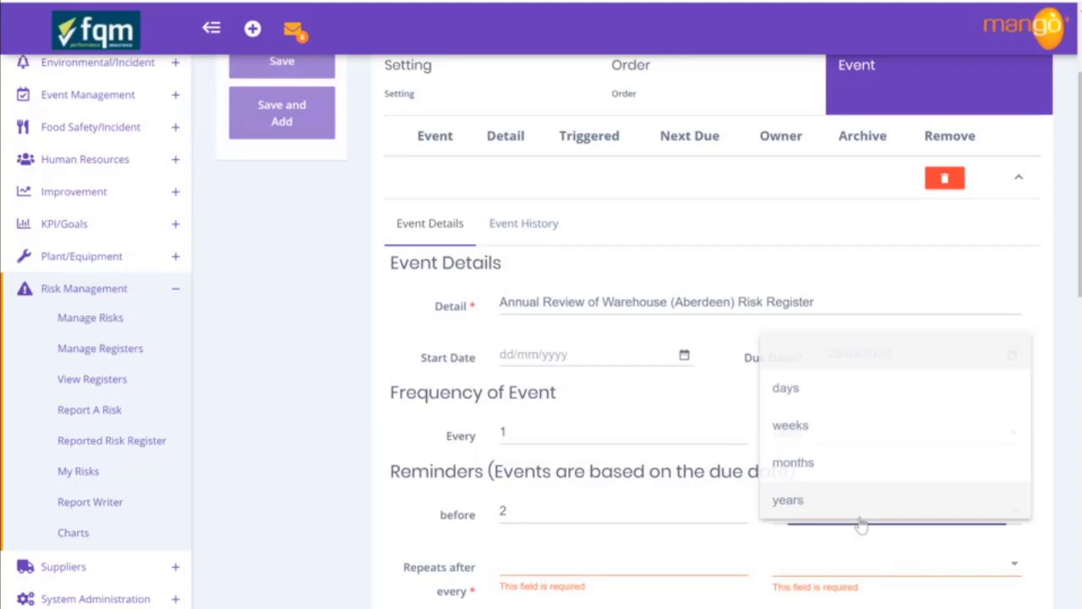
left_click(802, 440)
left_click(558, 563)
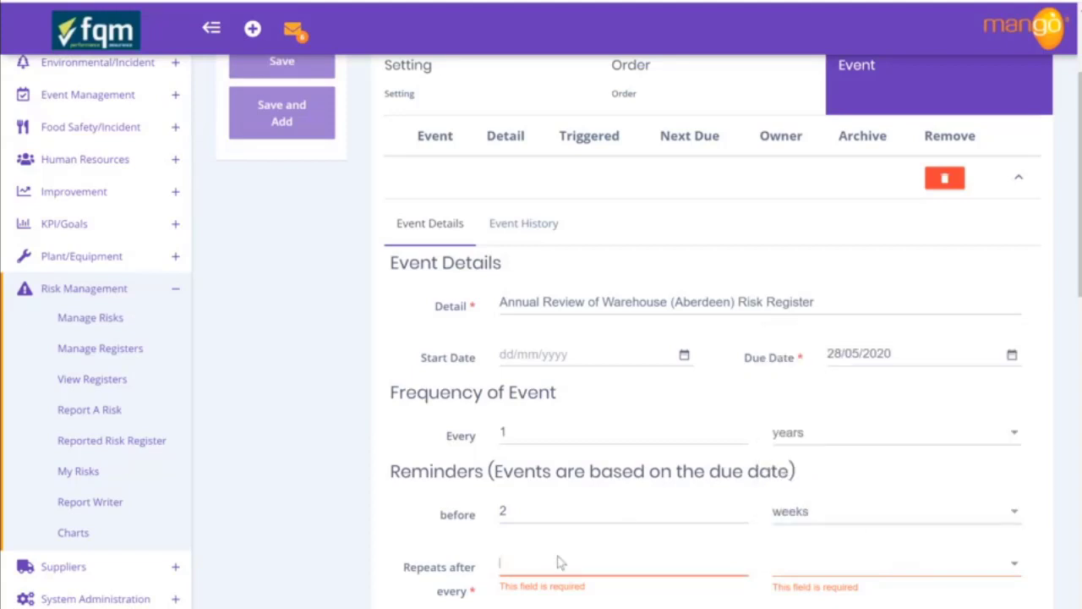
type("1")
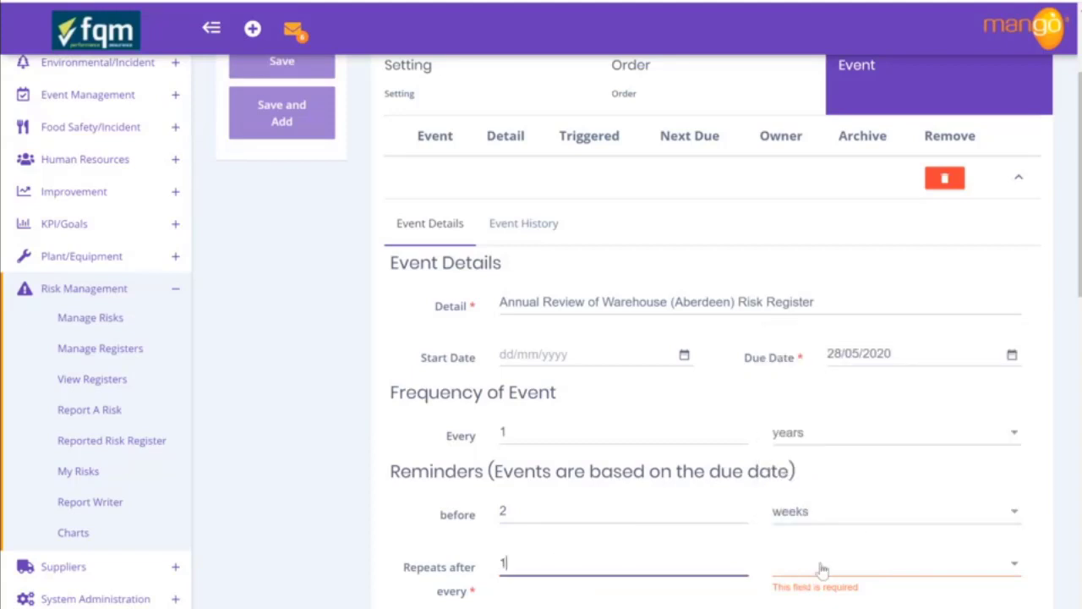
left_click(814, 567)
left_click(823, 526)
Step: Assign the tenth person in the user list as the owner of the event
scroll(821, 519, "down", 3)
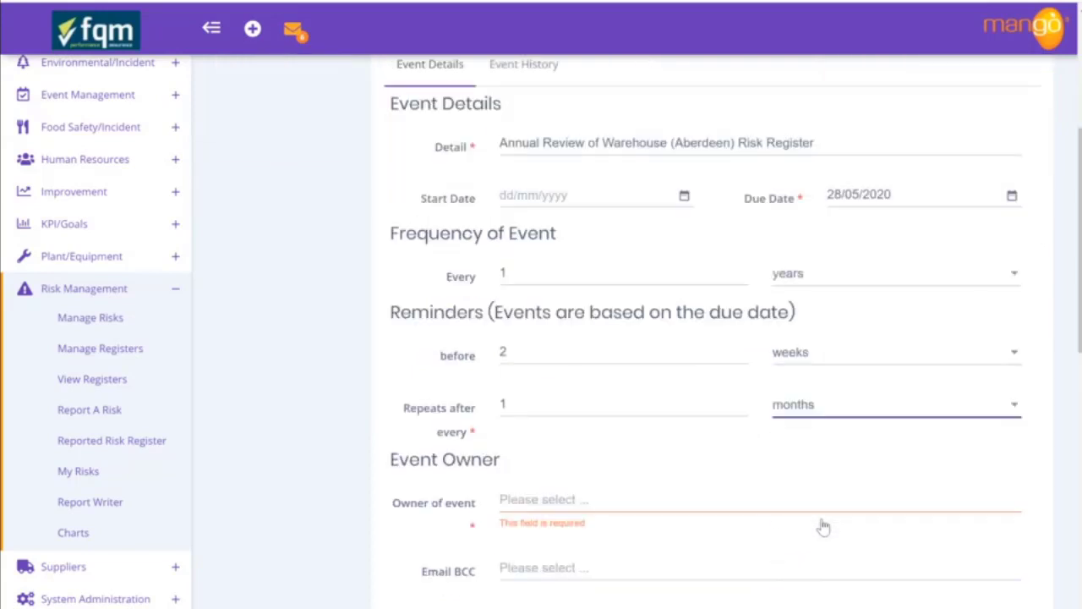
left_click(551, 430)
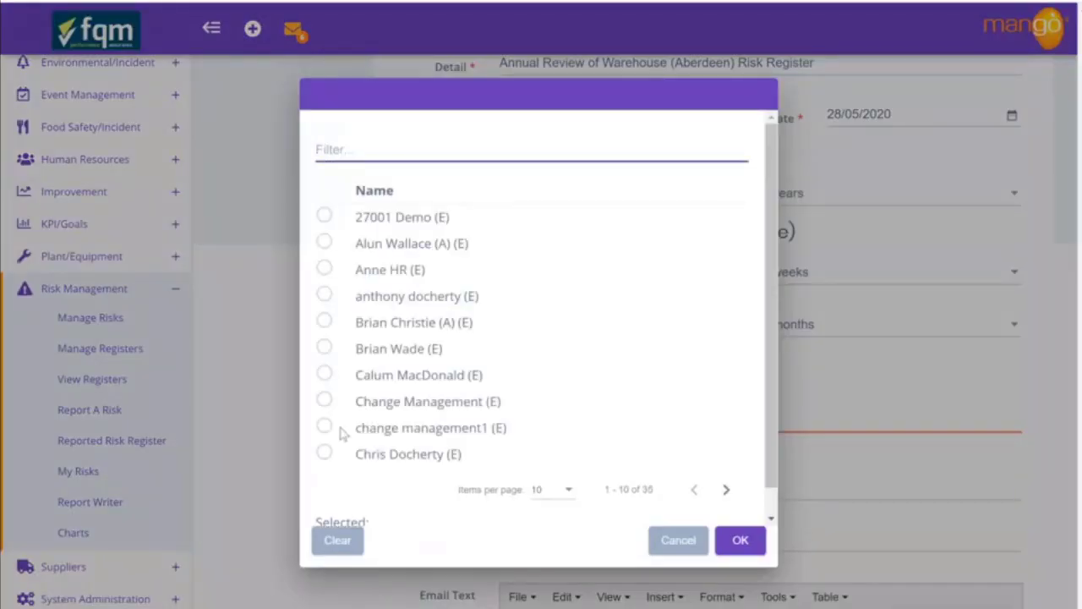
left_click(324, 453)
left_click(741, 540)
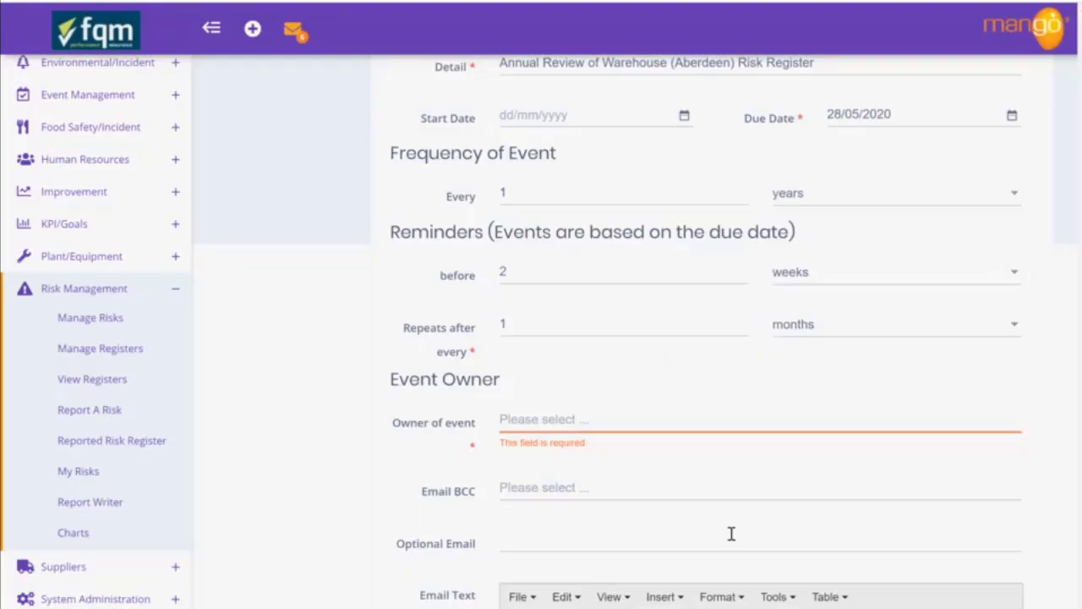
Step: Filter the users by "oper" and add the matching operations user as the event's Email BCC recipient
left_click(557, 502)
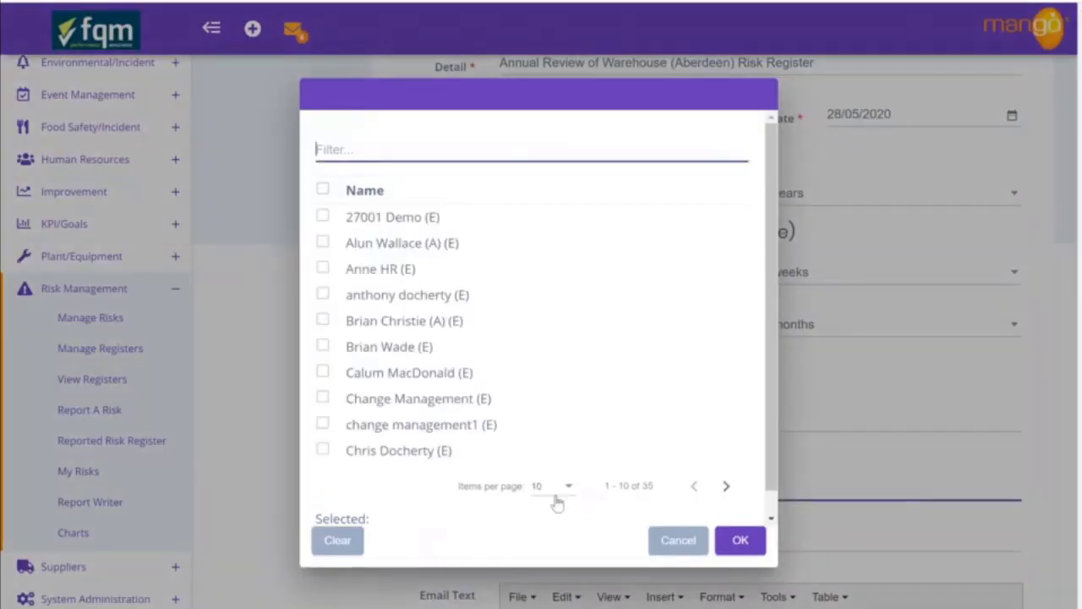
type("oper")
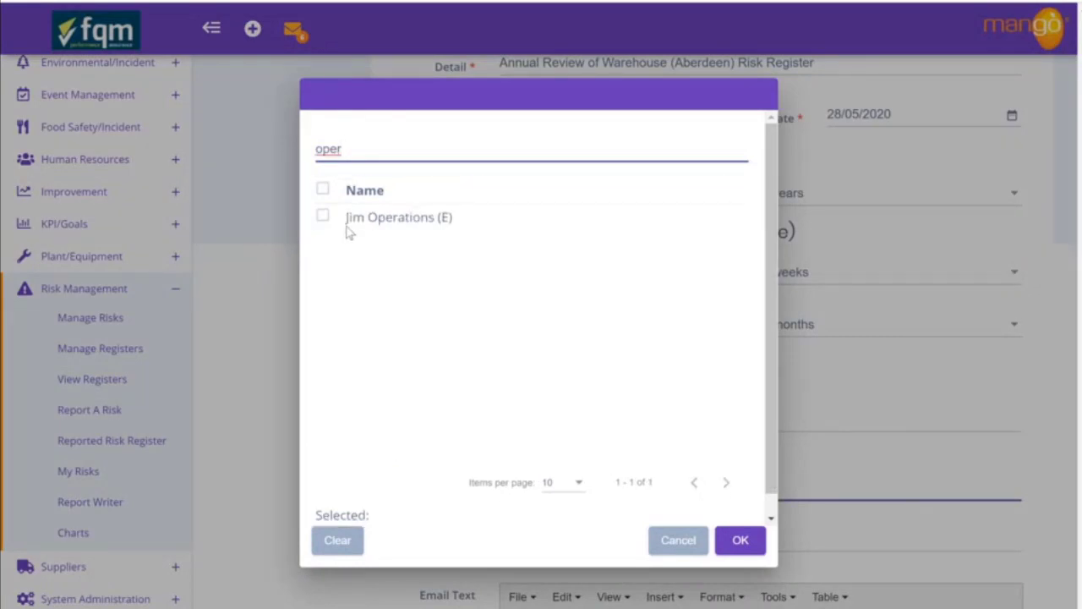
left_click(322, 217)
left_click(731, 540)
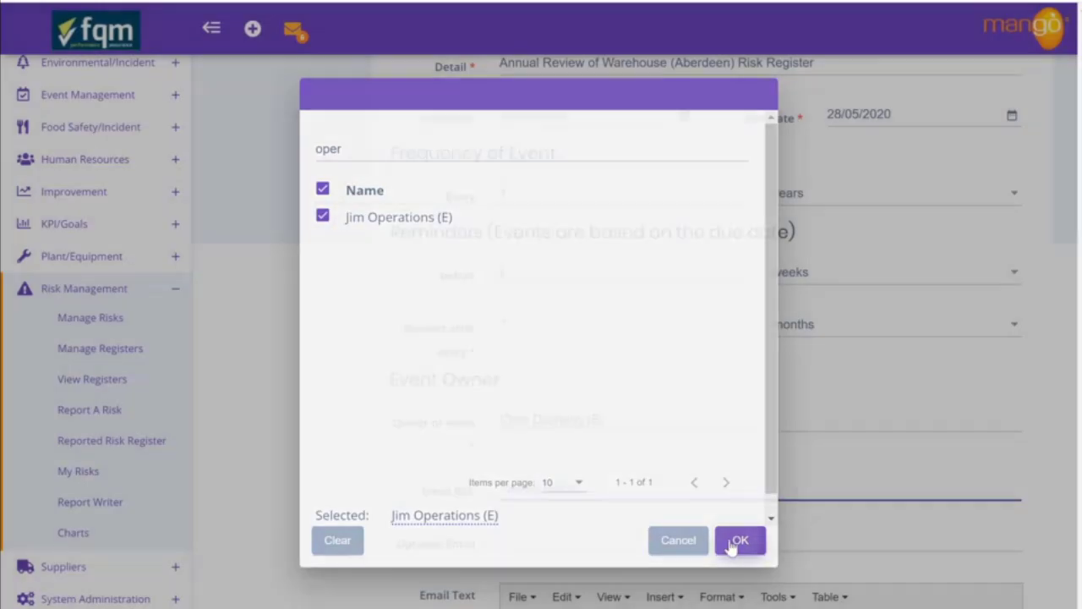
Step: Fill in the event's Optional Email with the suggested e-mail address
scroll(731, 540, "down", 2)
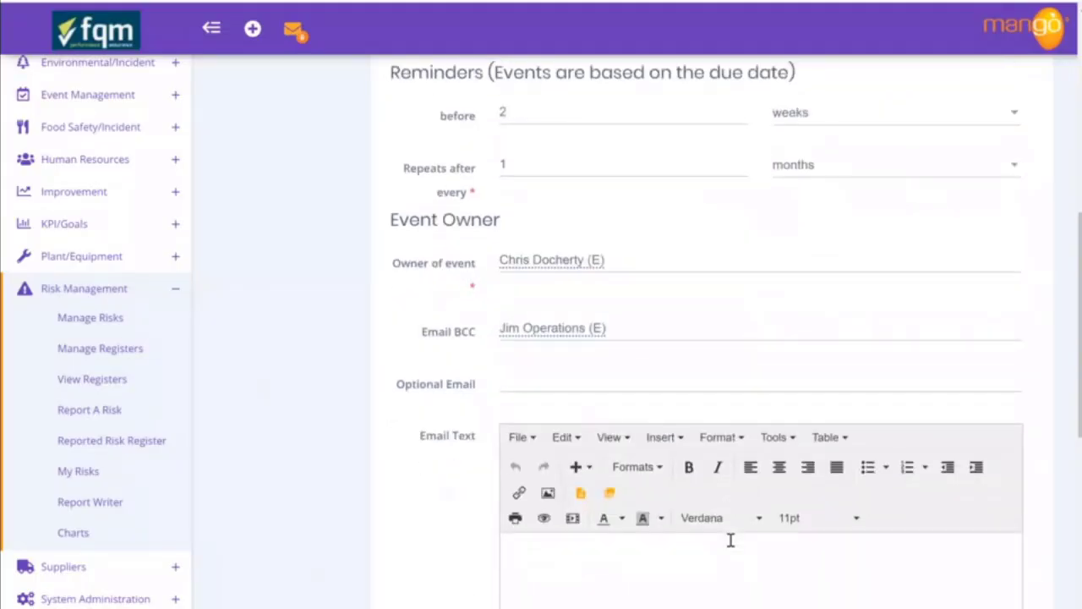
left_click(586, 381)
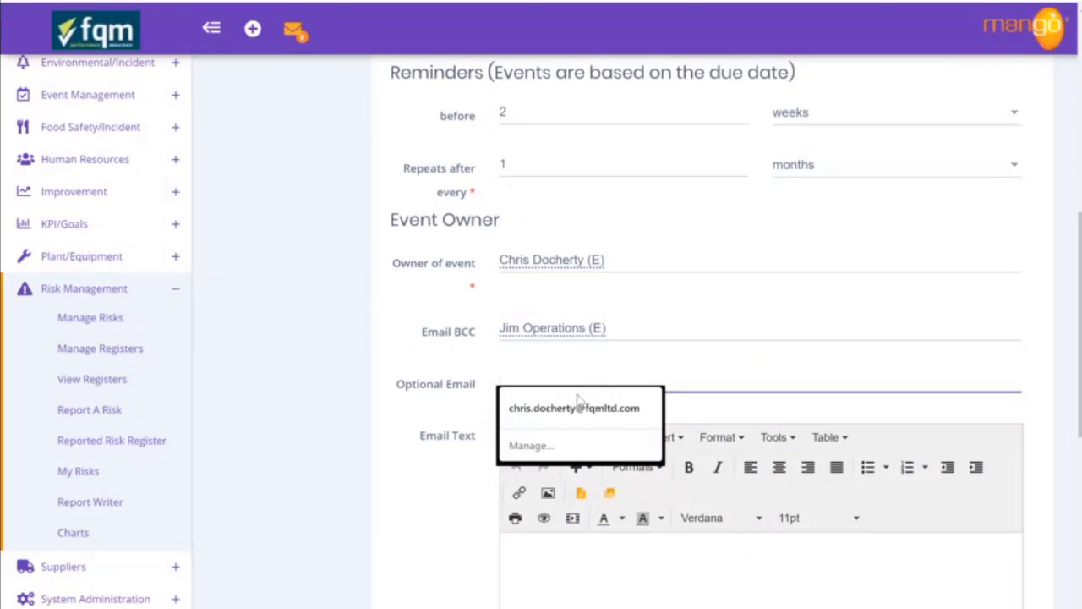
left_click(579, 404)
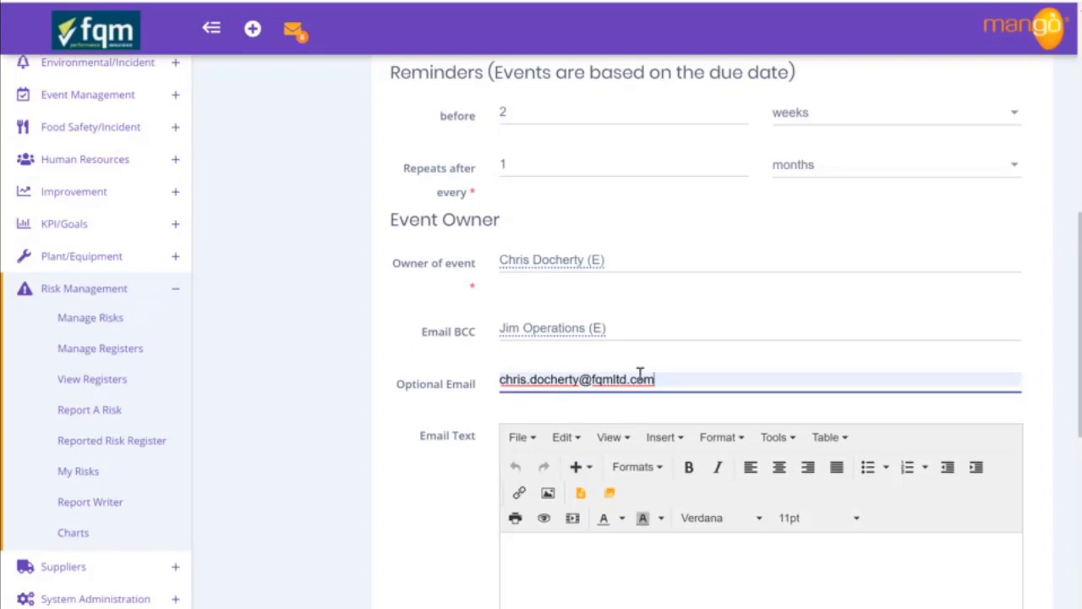
Step: Start the email text with "Hello," and "A review of the warehouse risk register for Aberdeen is required, please undertake"
scroll(640, 374, "down", 1)
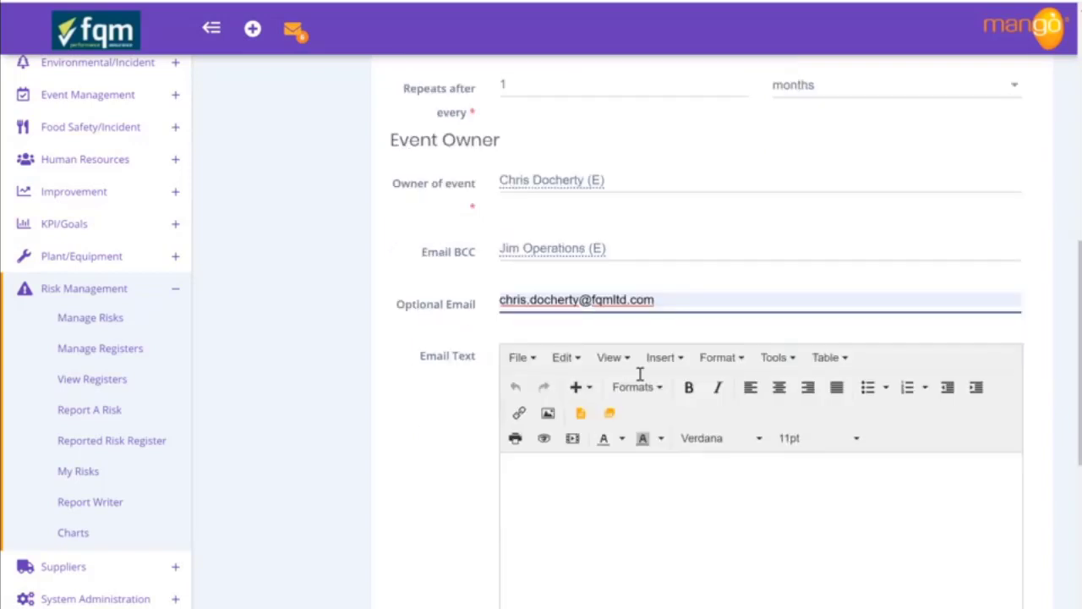
left_click(647, 483)
scroll(461, 277, "down", 2)
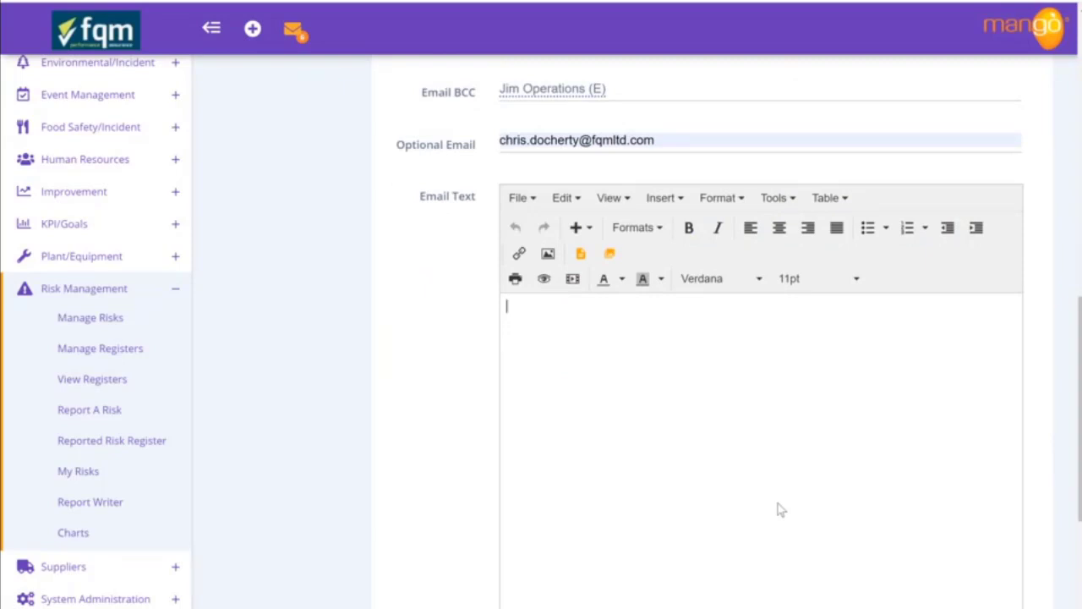
type("Hello,")
key("Return")
type("A review of the ")
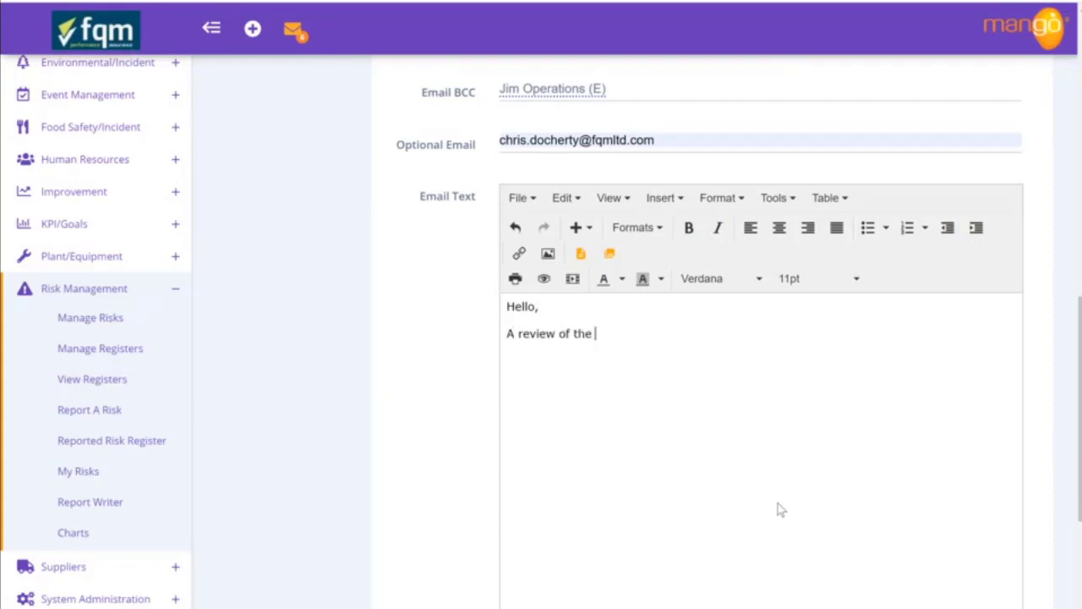
type("warehouse risk register for")
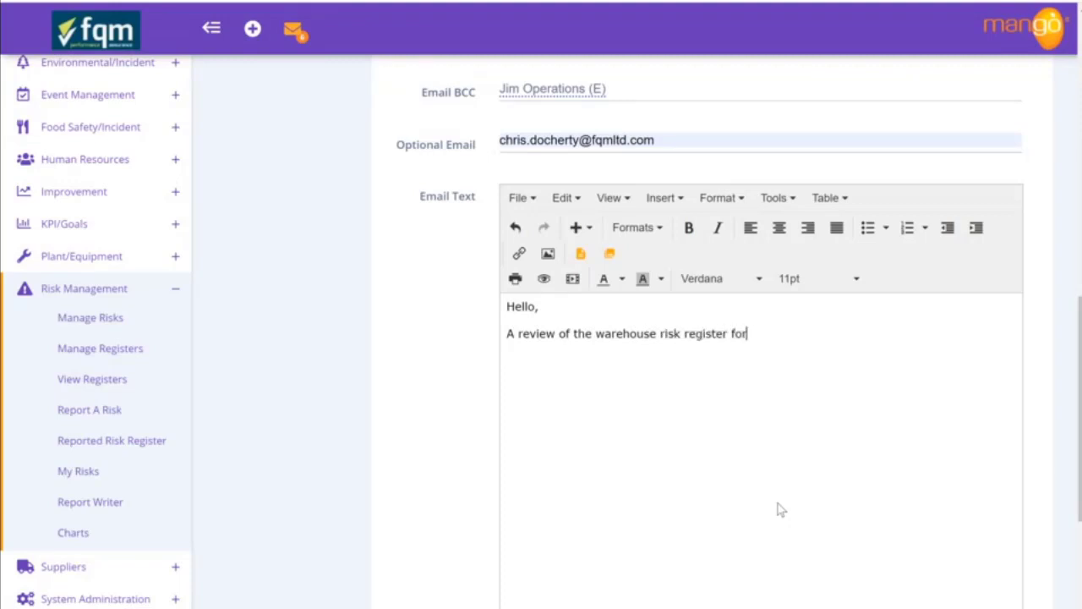
type(" Aberdeen is required, ")
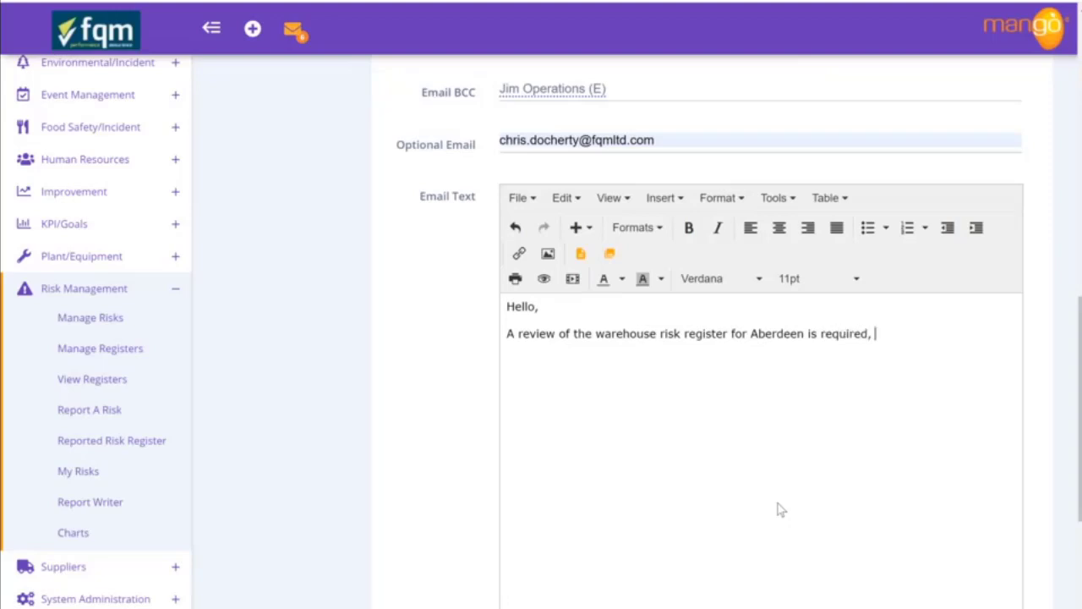
type("please undertake ")
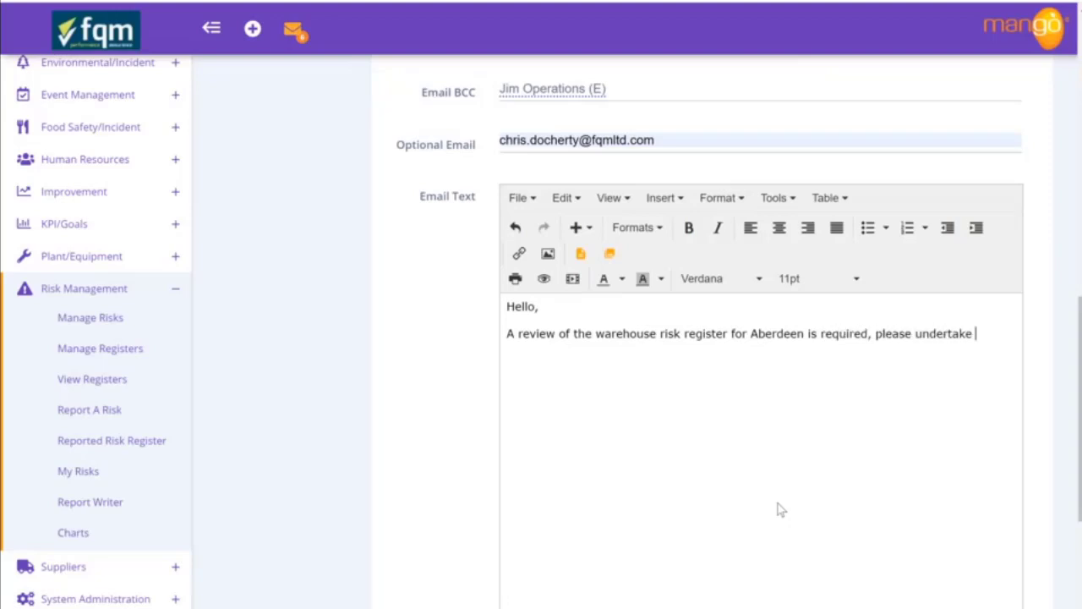
Step: Complete the email's review request with "this within Mango, with appropriate persons and sign off if no changes required."
type("this within Ma")
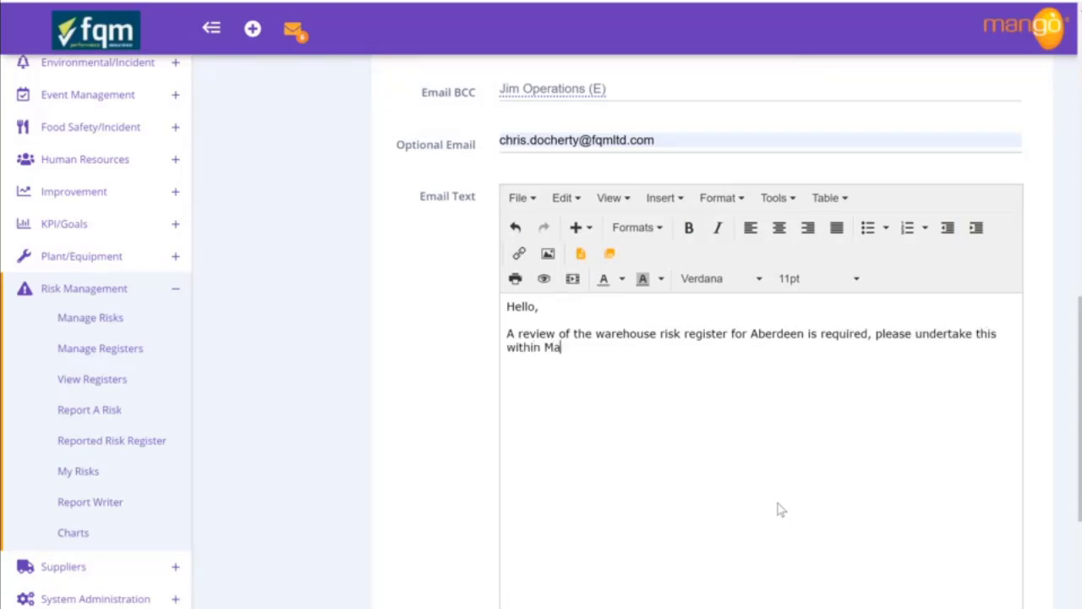
type("ngo, with approp")
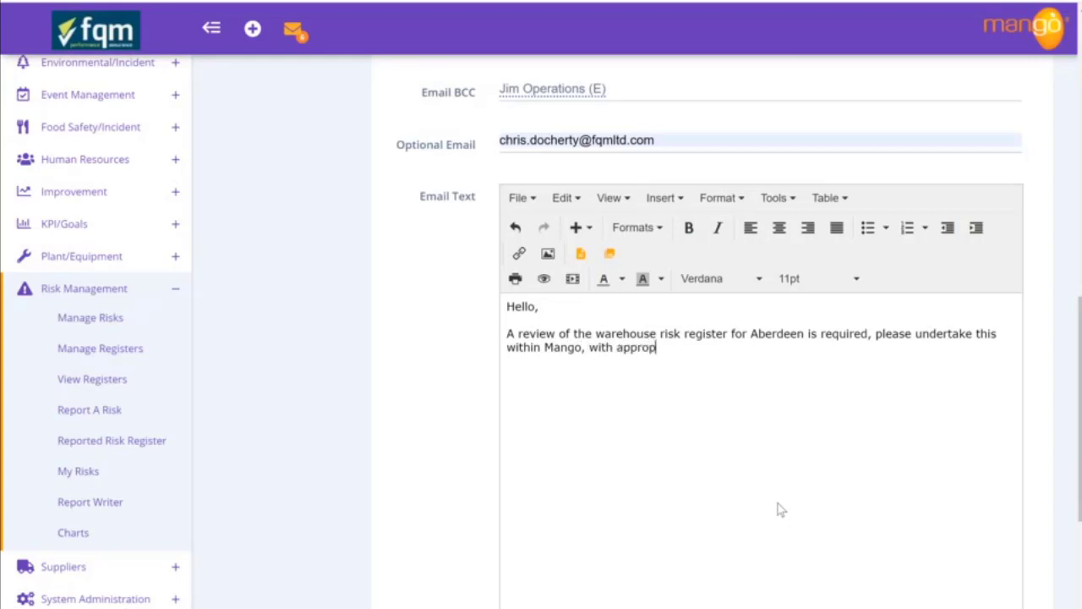
type("riate persons and")
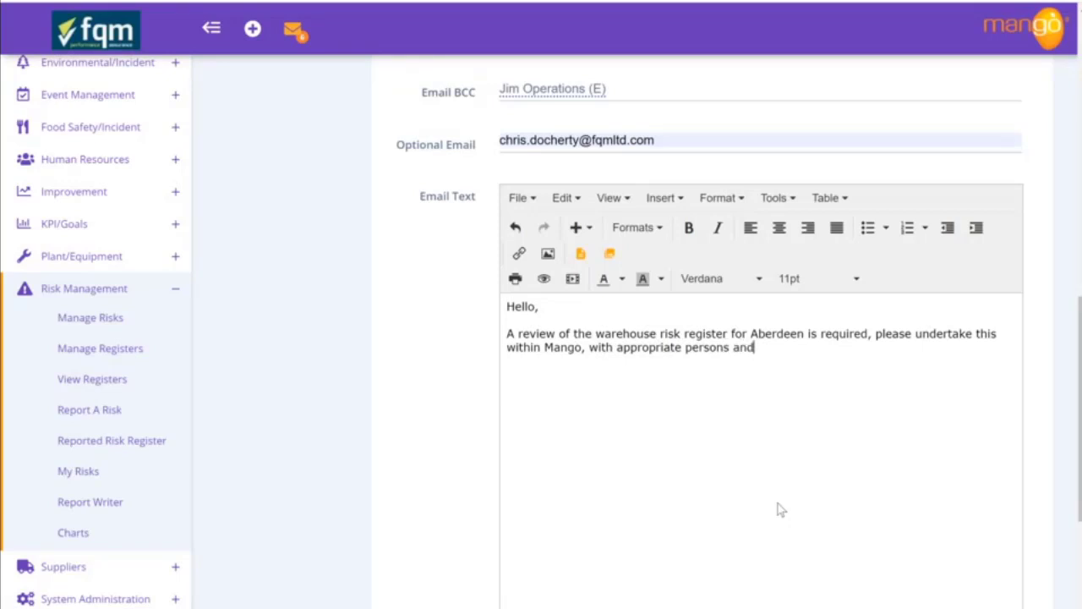
type(" sign off if no chang")
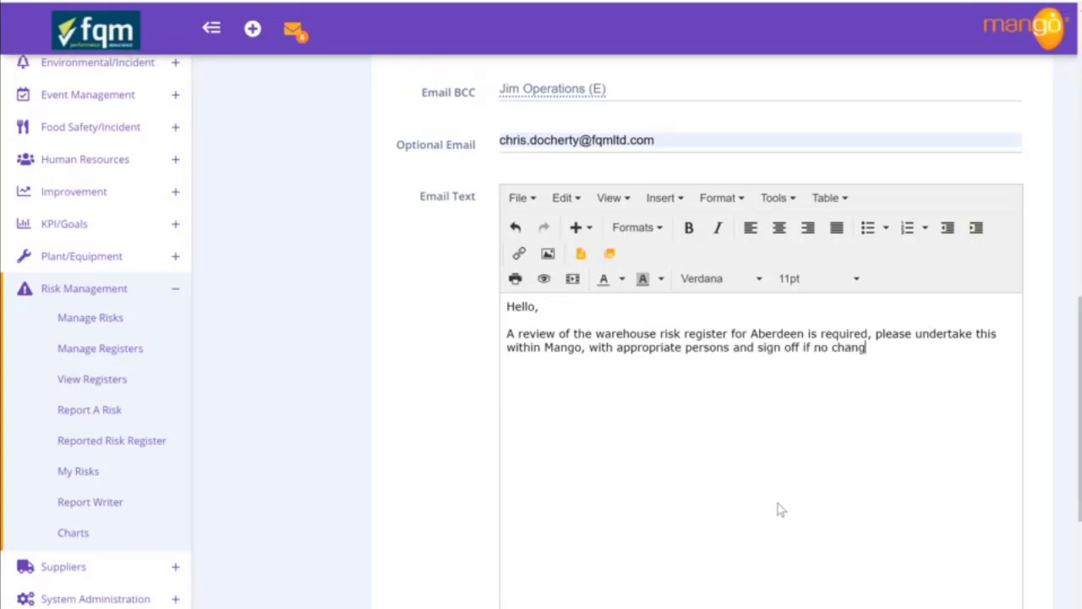
type("es required. W")
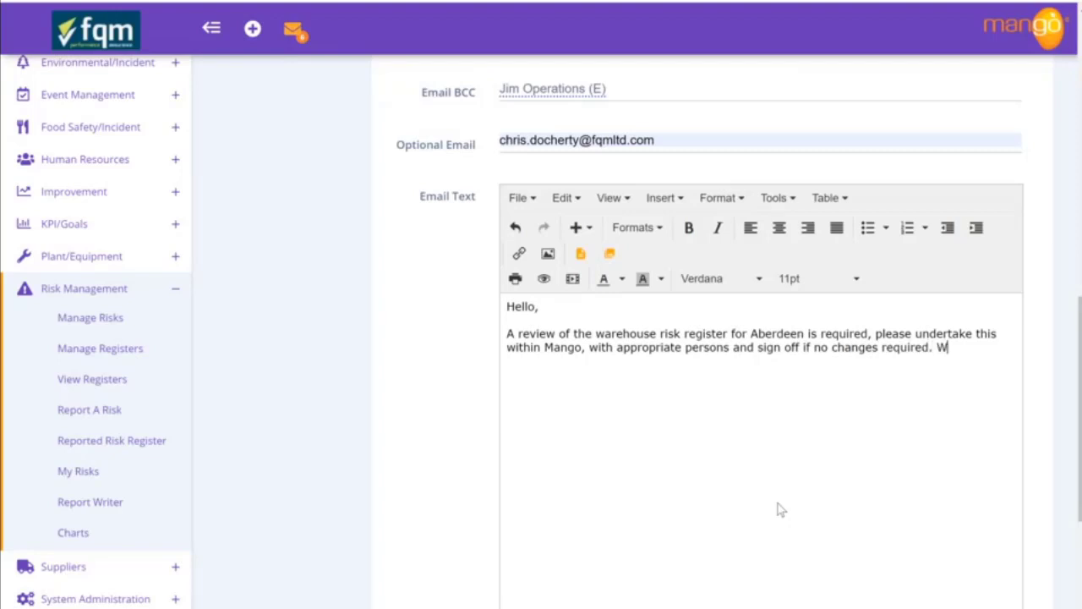
Step: Add the sentence "Where changes are required ensure to modify, record, share and communicate." to the email text
type("here changes ")
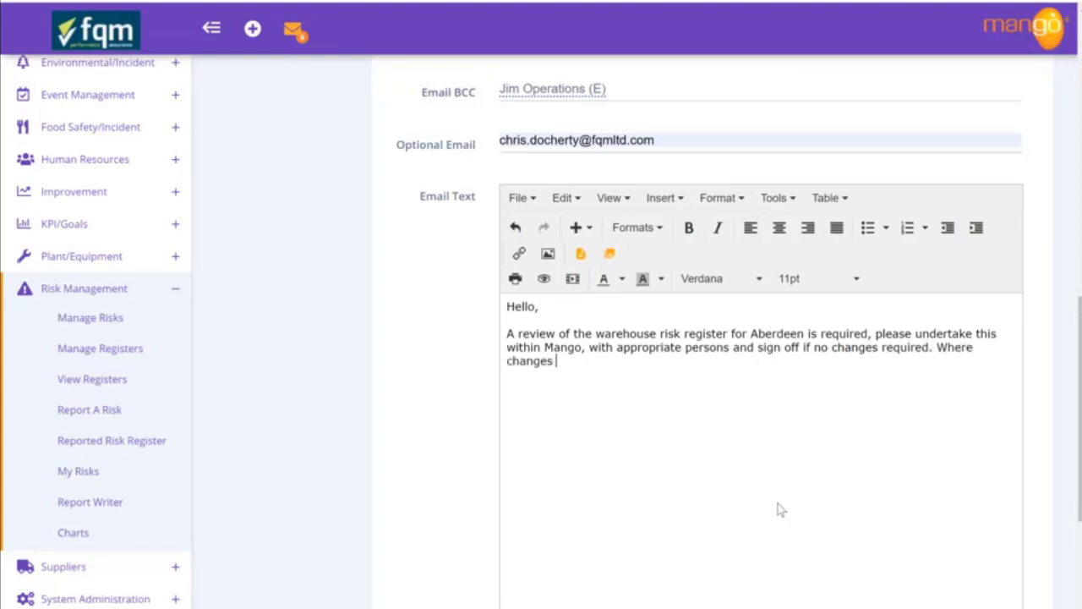
type("are required ensure")
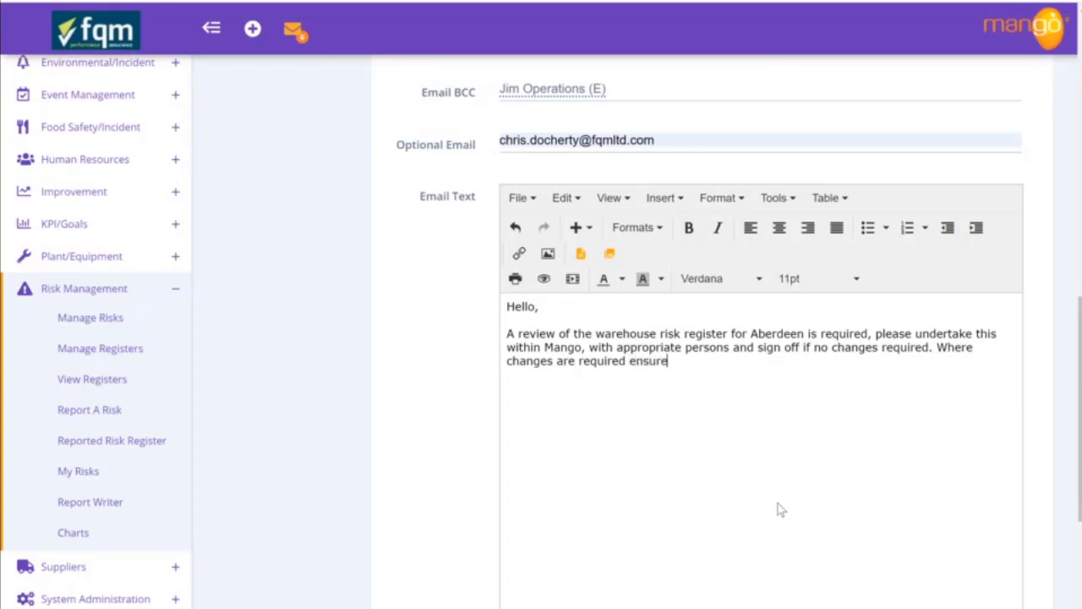
type(" to modify, record, ")
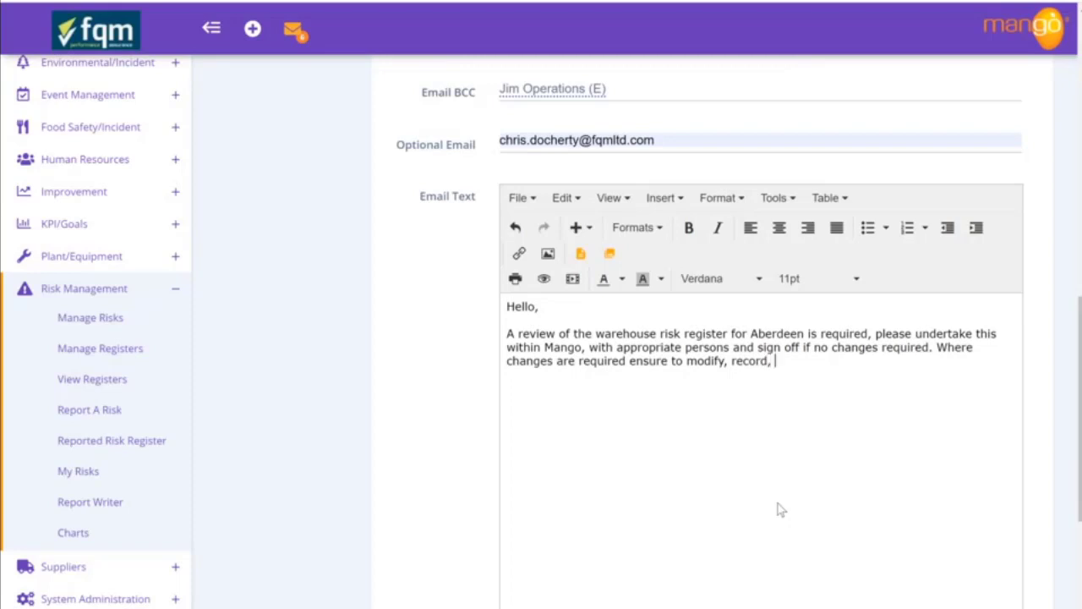
type("share and communicate.")
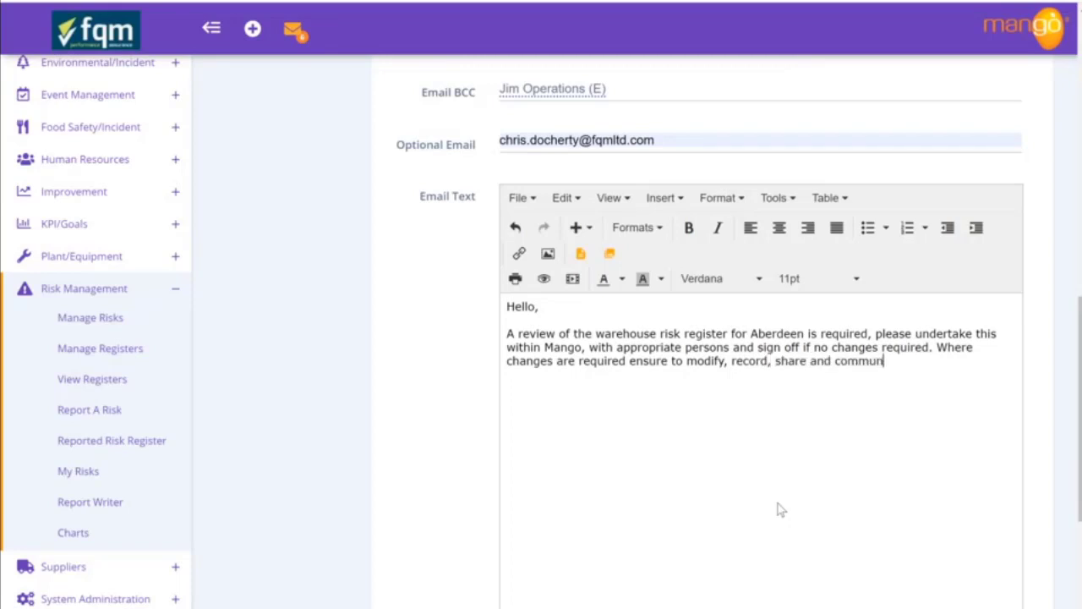
Step: Close the email text with "Thanks Compliance Team." in a separate paragraph
key("Return")
key("Return")
type("Thank")
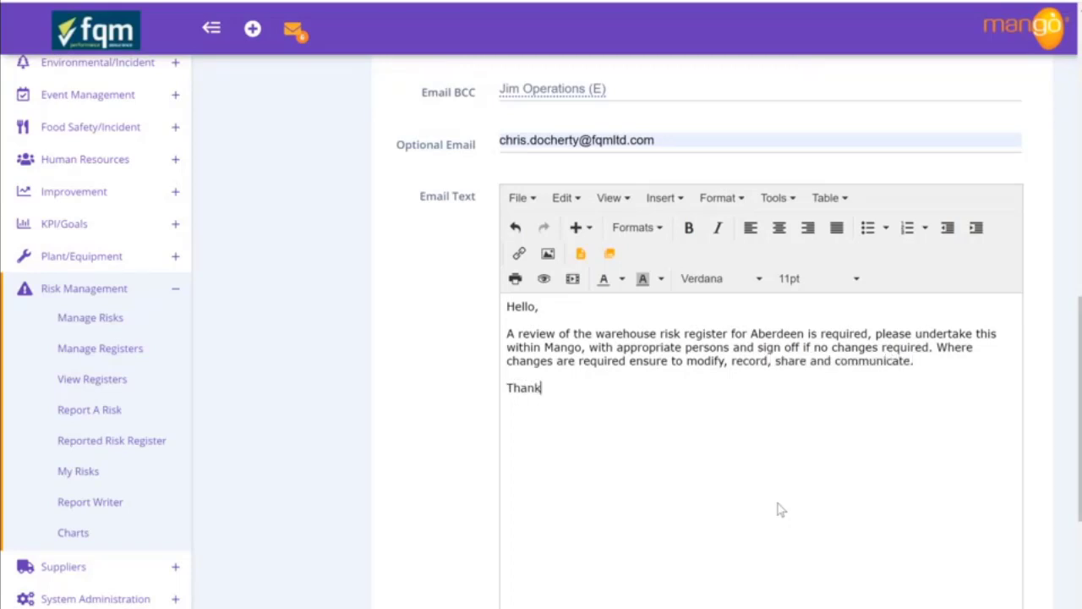
type("s Compliance Team.")
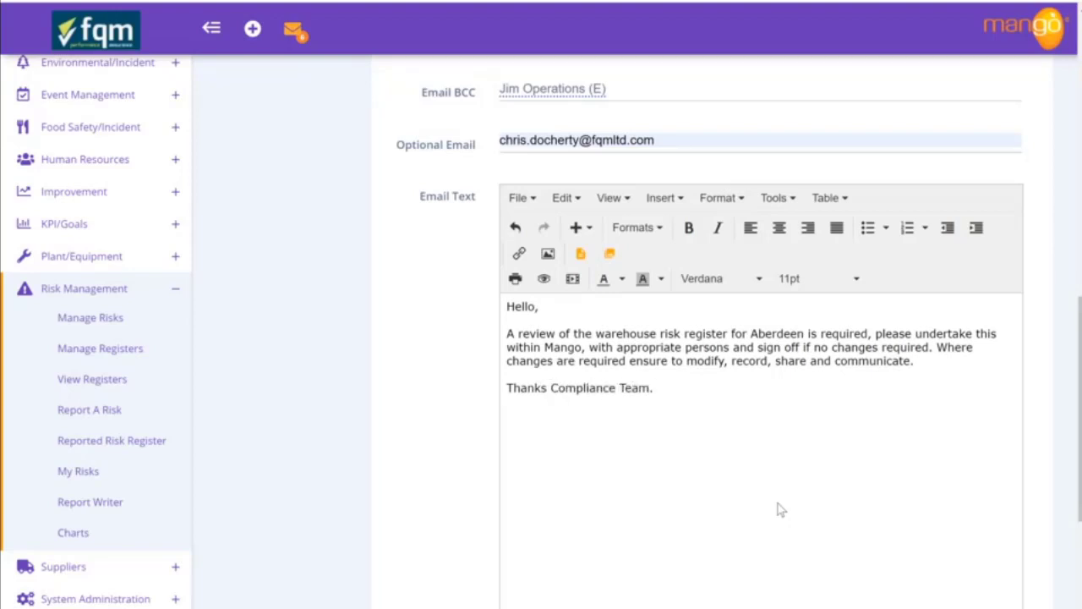
Step: Set the escalation alert to 3 months after the due date
scroll(778, 506, "down", 4)
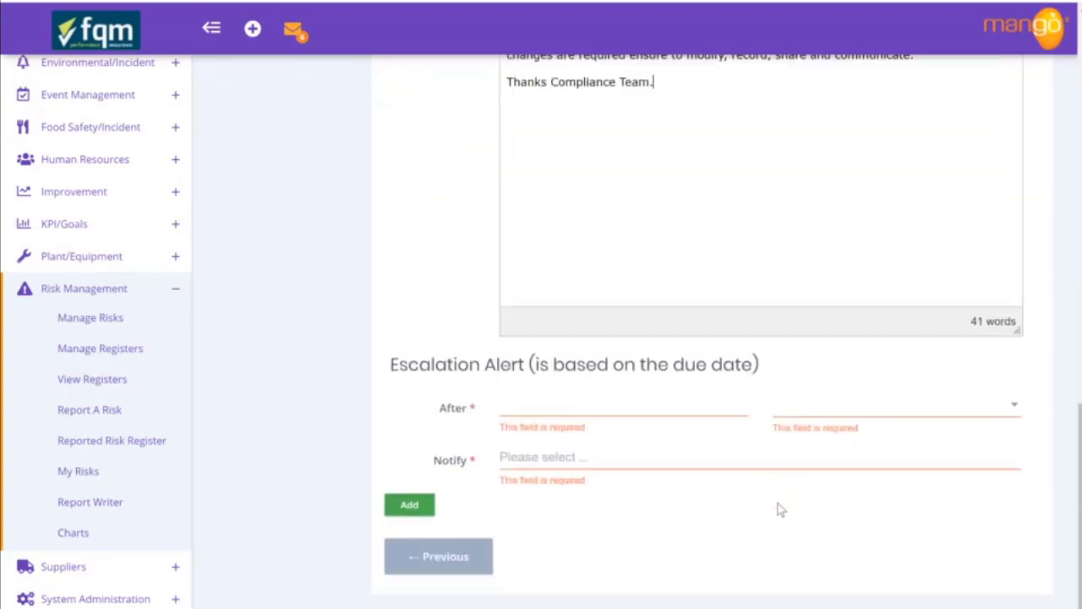
left_click(628, 402)
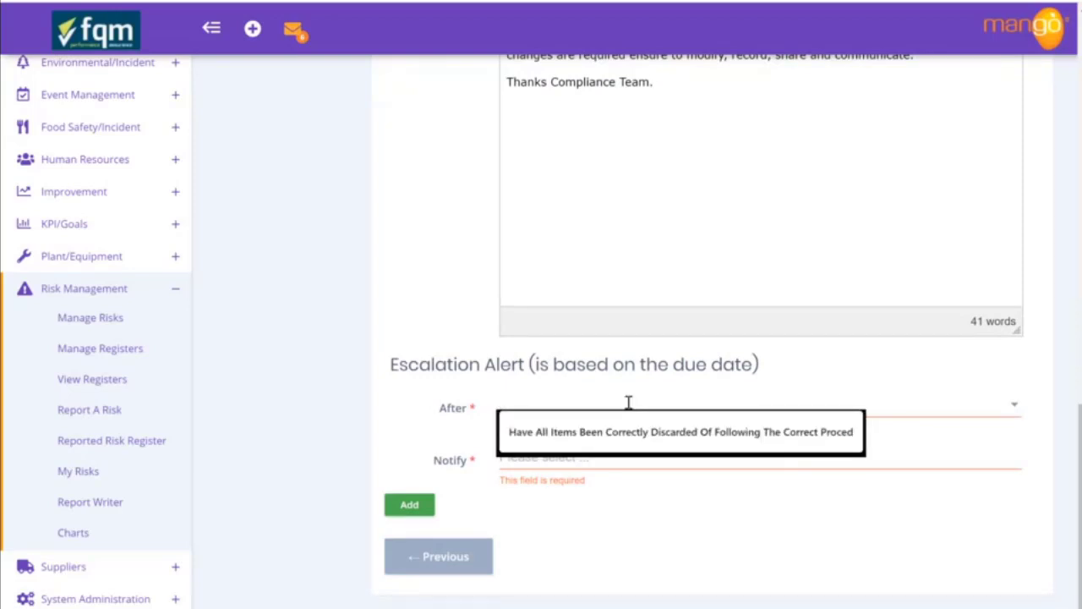
type("3")
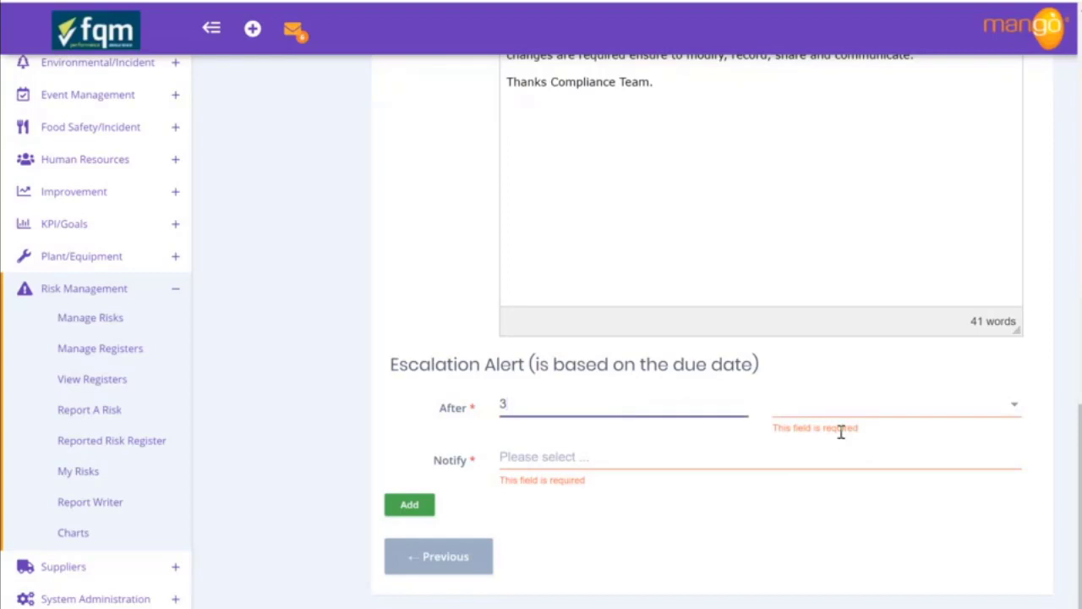
left_click(865, 404)
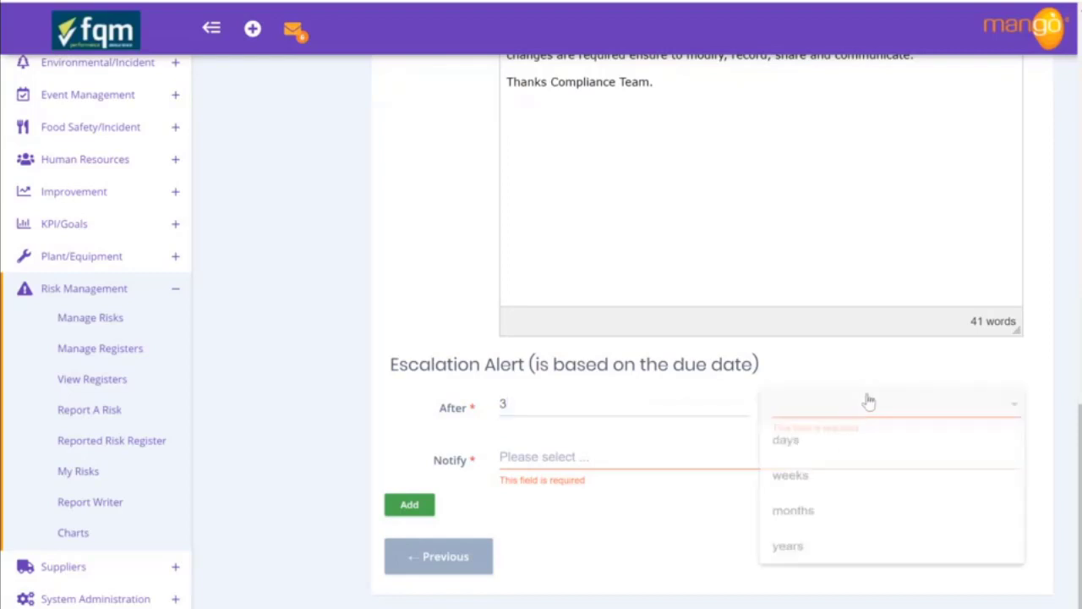
left_click(835, 520)
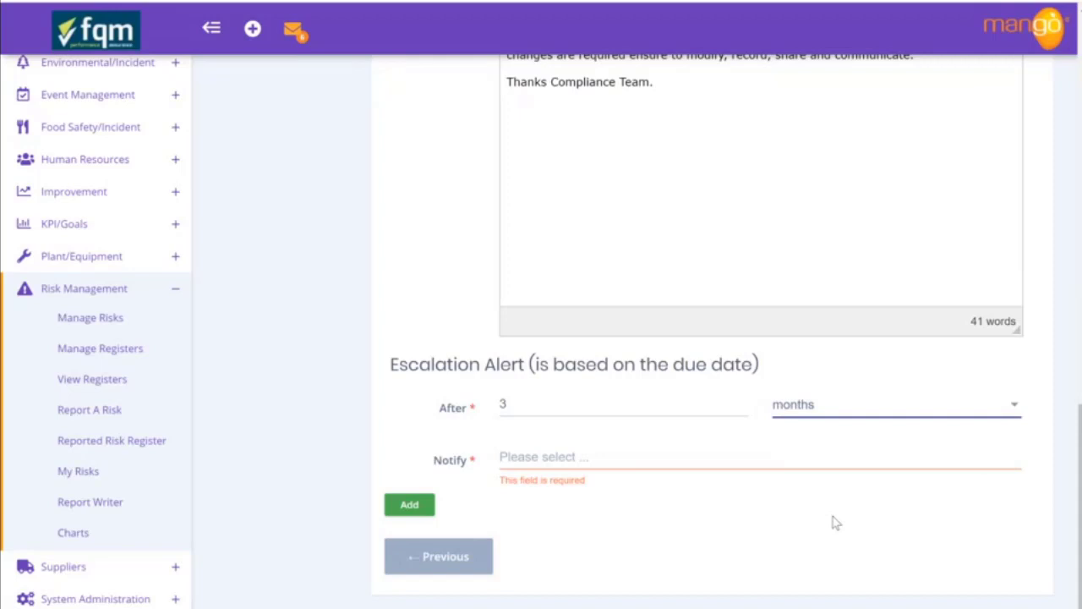
Step: Choose the HSE contact as the person notified by the escalation alert, filtering the names by "hse"
left_click(530, 461)
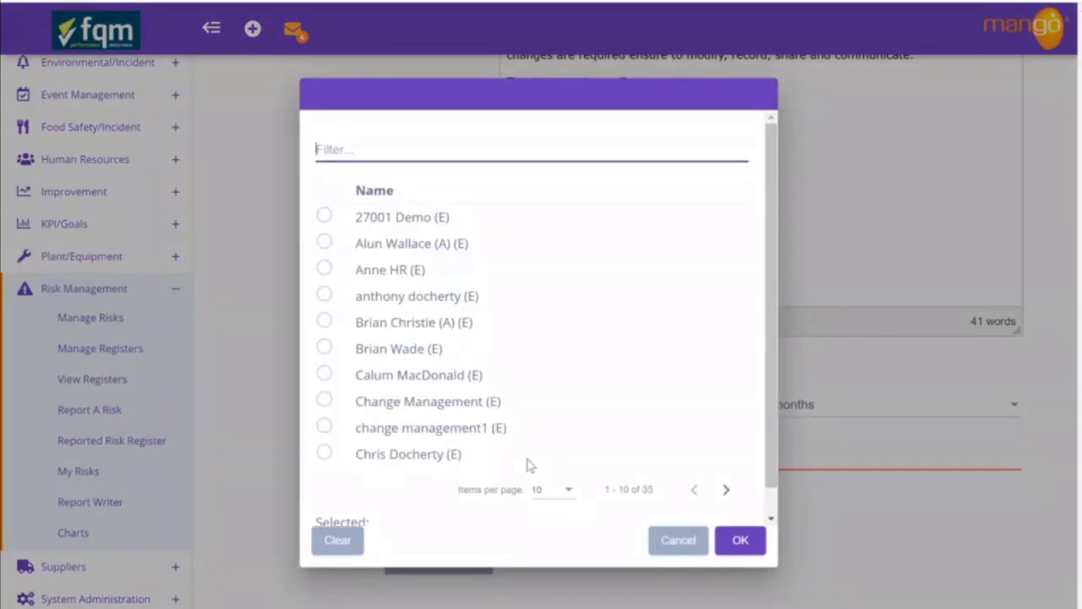
type("s")
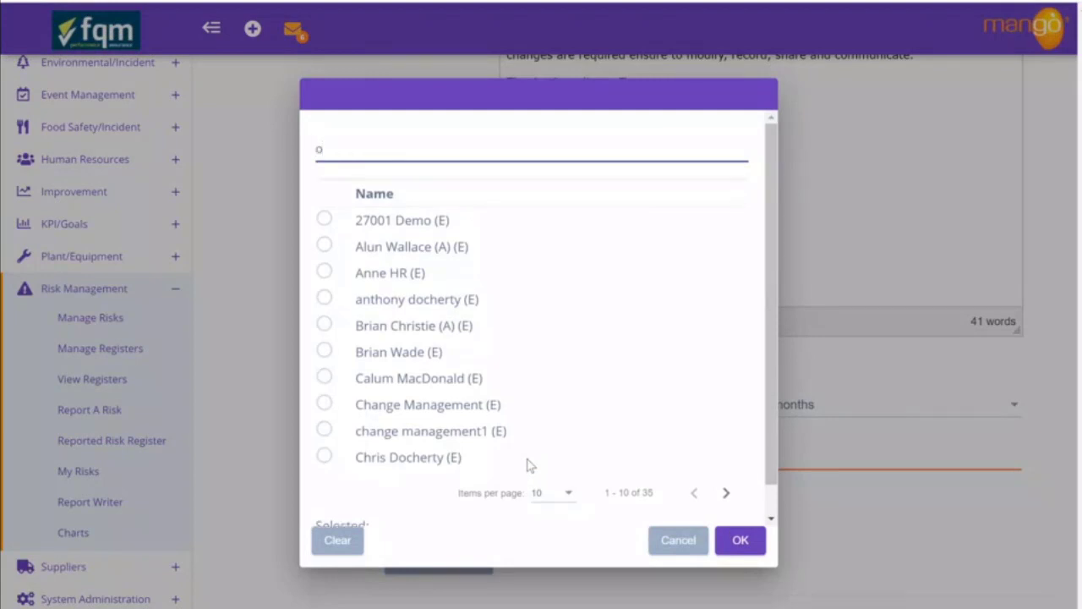
key("BackSpace")
type("hse")
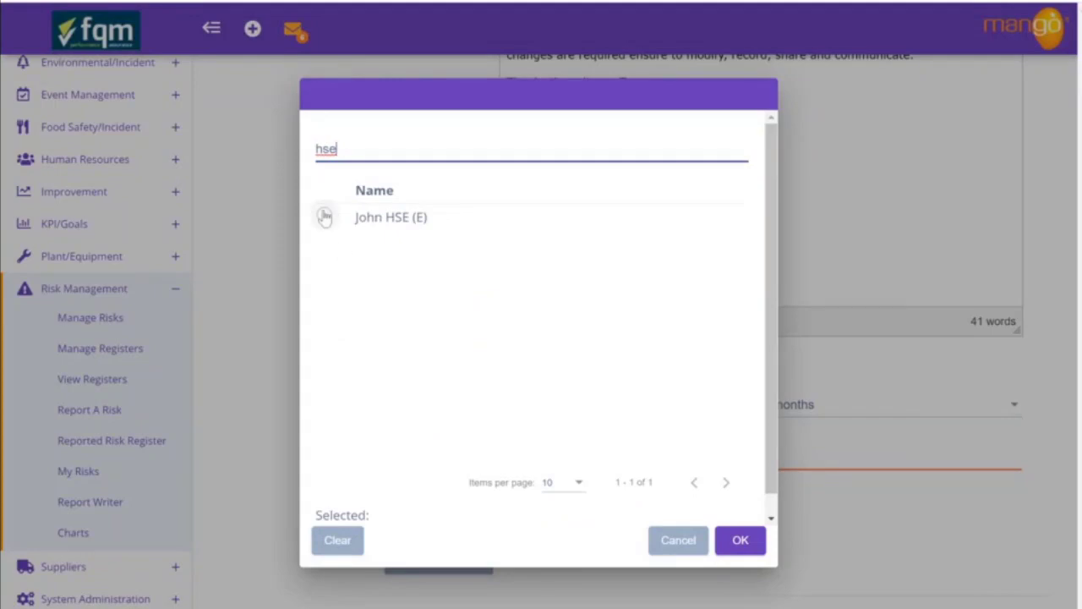
left_click(325, 214)
left_click(741, 542)
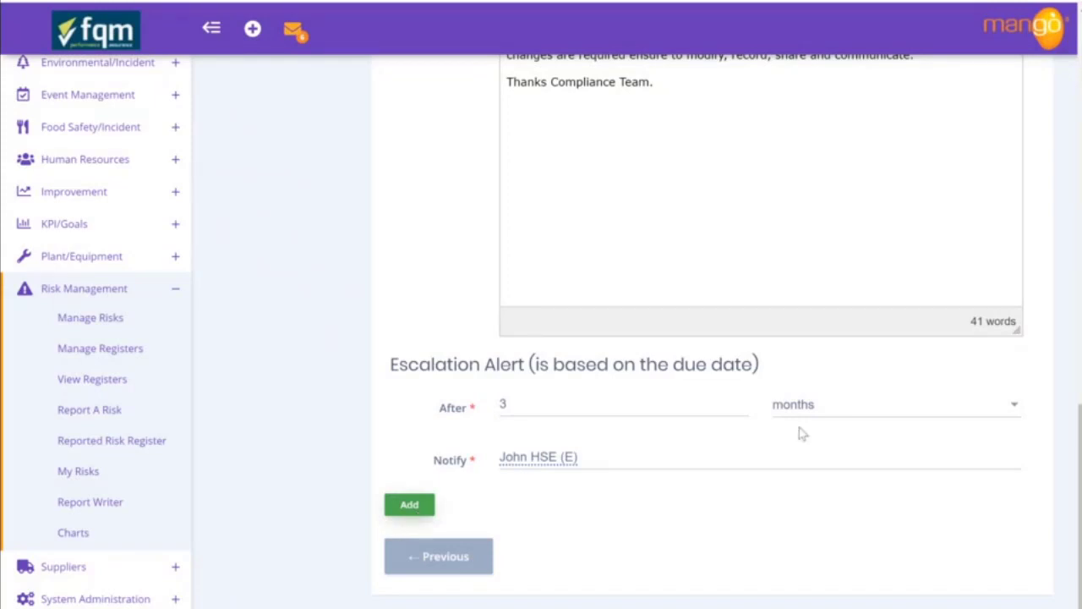
left_click(428, 516)
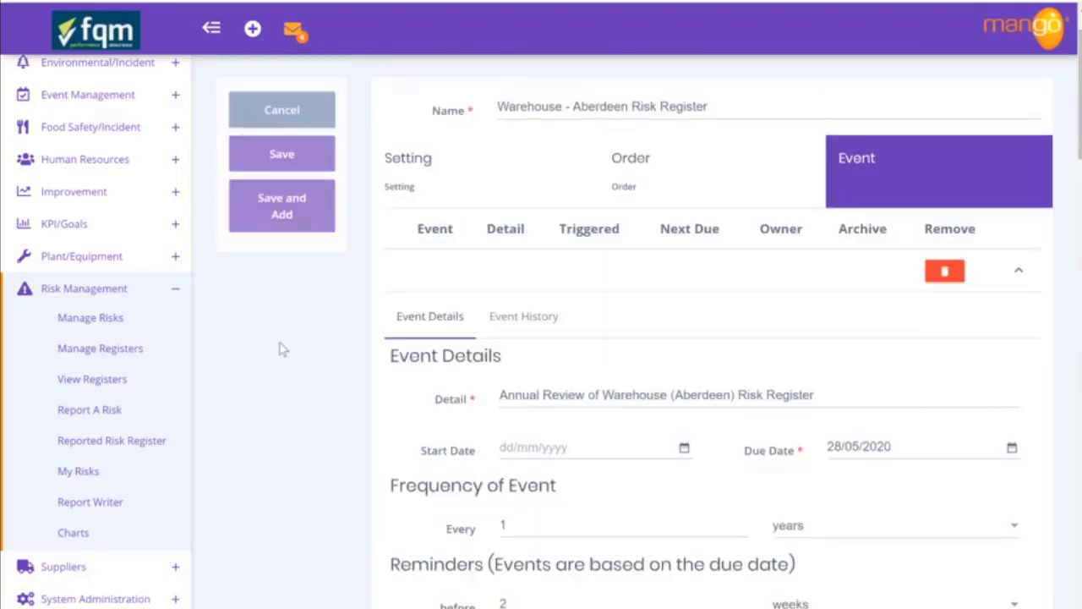
scroll(651, 523, "down", 12)
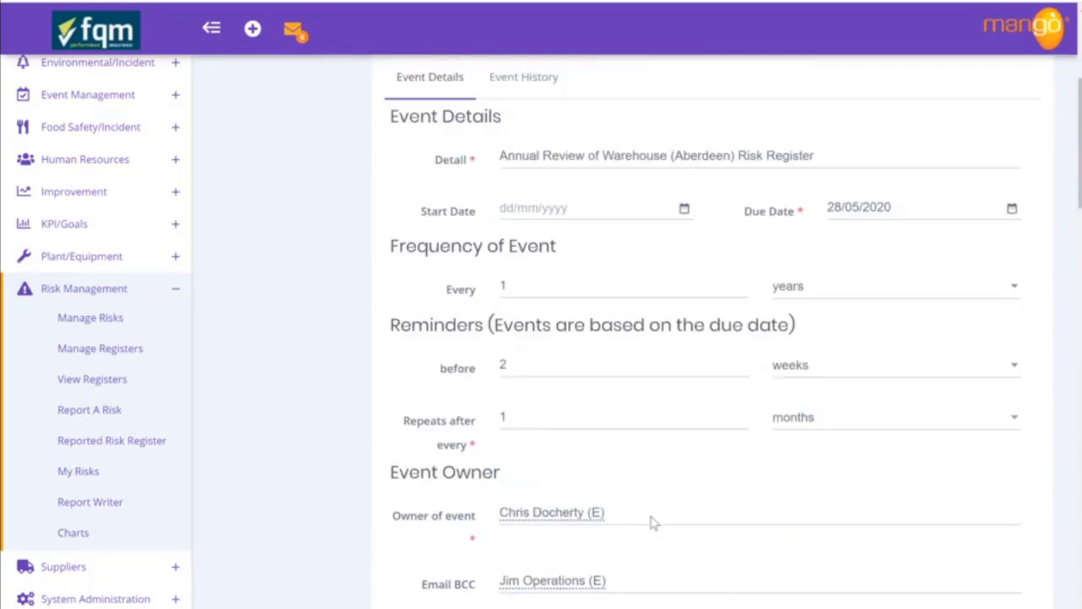
scroll(651, 522, "down", 3)
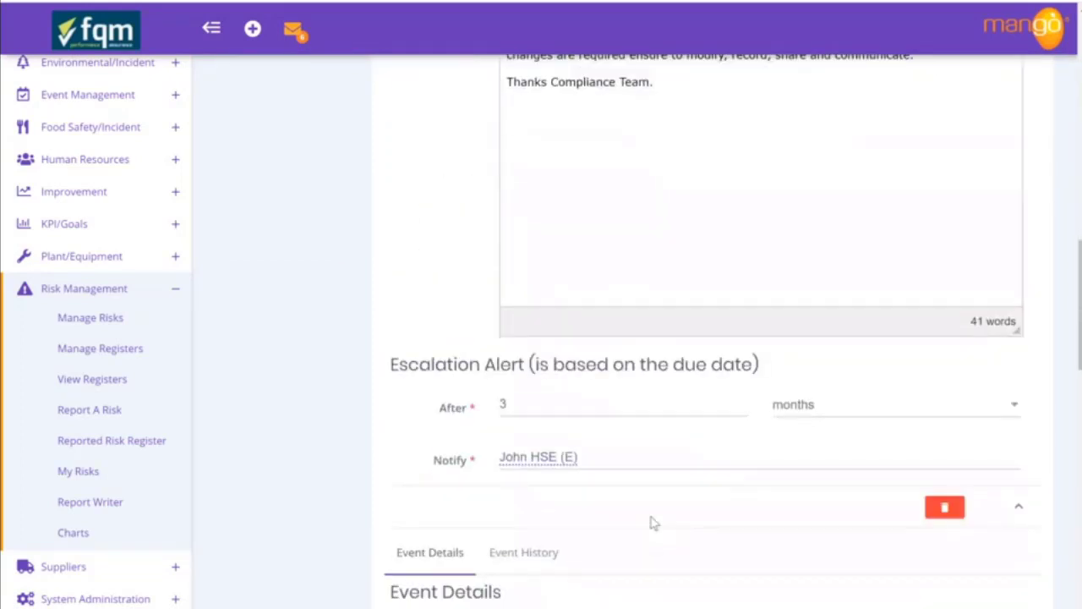
left_click(945, 348)
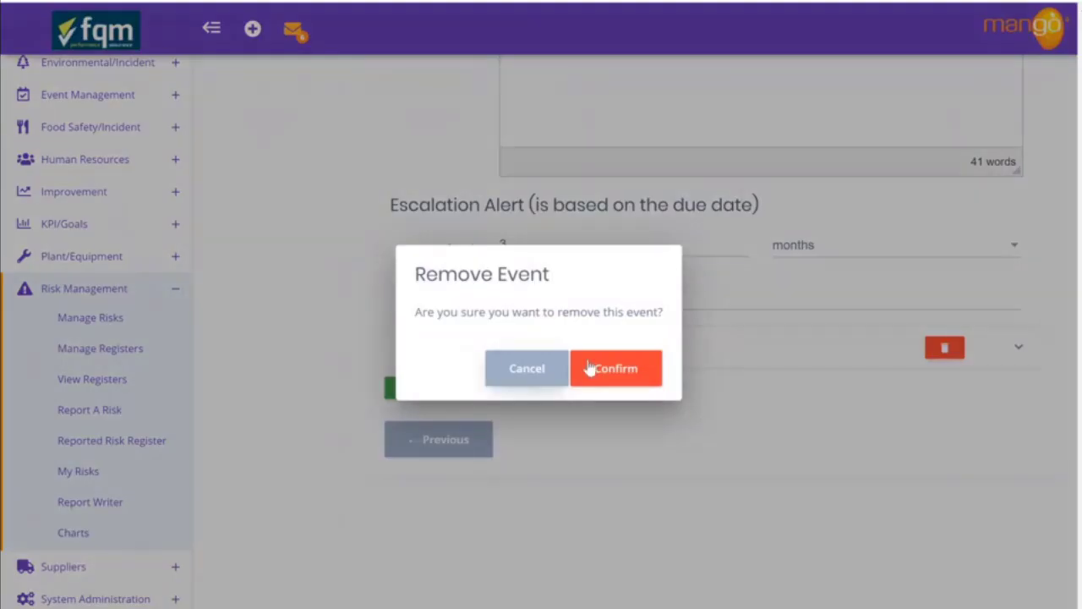
left_click(529, 369)
Step: Save the Warehouse - Aberdeen Risk Register together with its annual review event
scroll(626, 408, "up", 5)
scroll(626, 408, "up", 10)
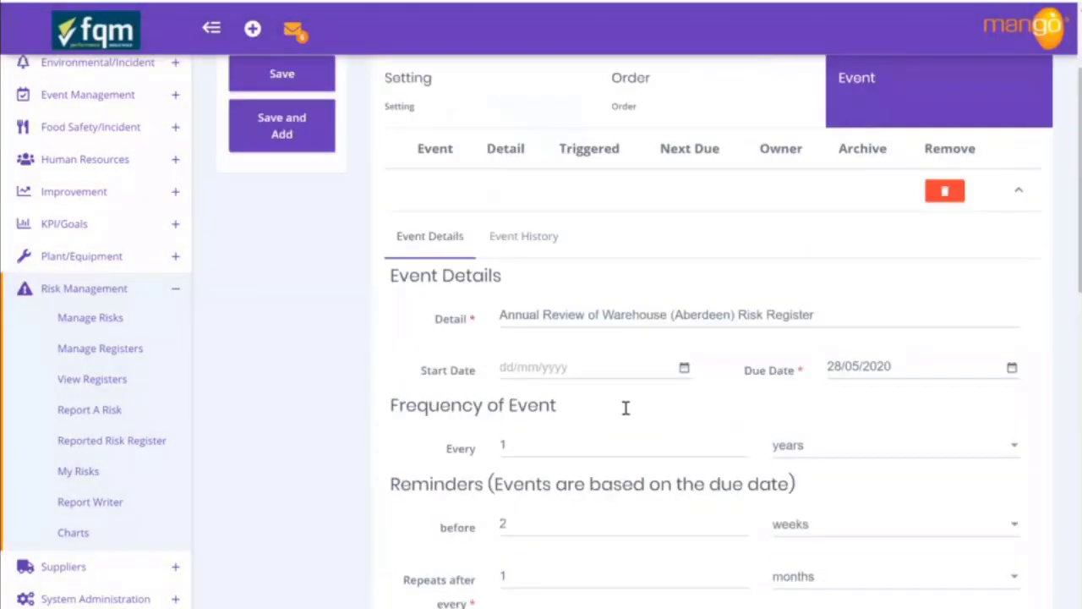
left_click(298, 225)
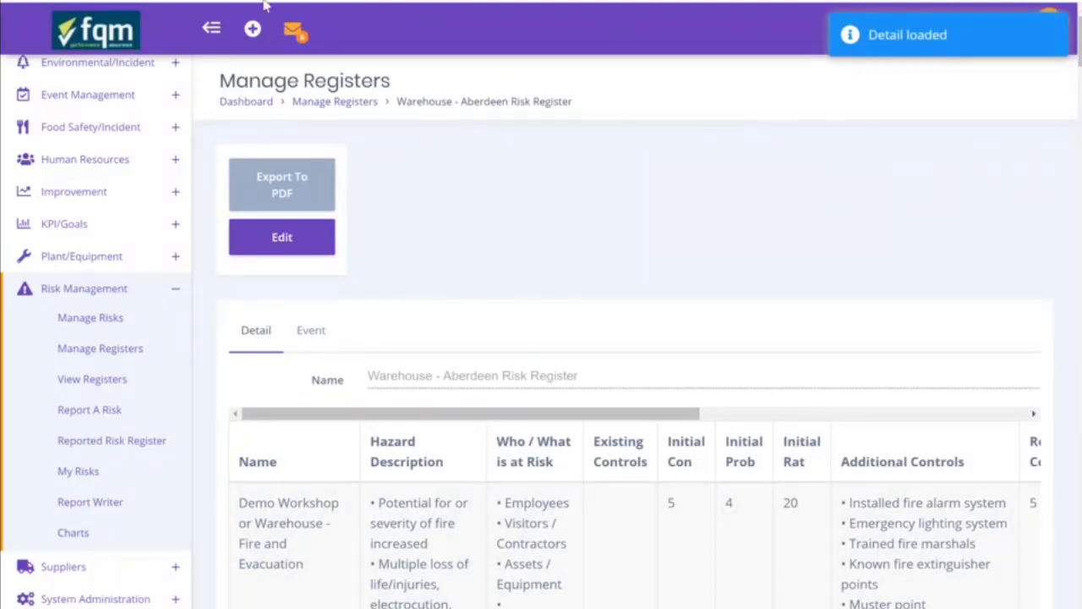
Step: Examine the saved register's risks across its hazard, initial rating, additional controls, residual rating, internal document and external guidance columns
left_click(211, 29)
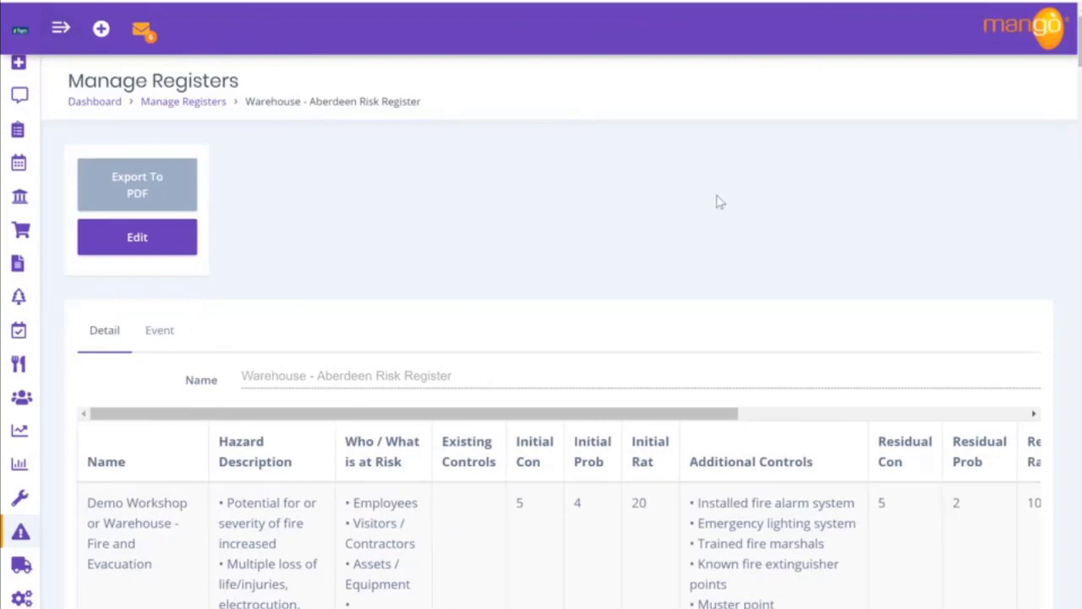
scroll(1079, 42, "down", 3)
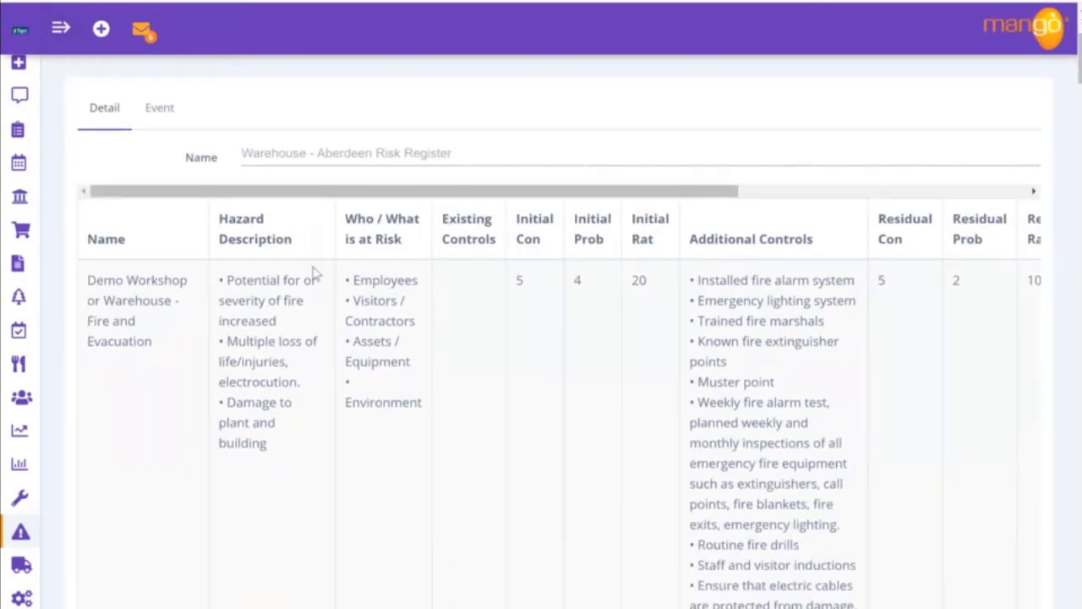
scroll(148, 389, "down", 3)
scroll(146, 389, "down", 4)
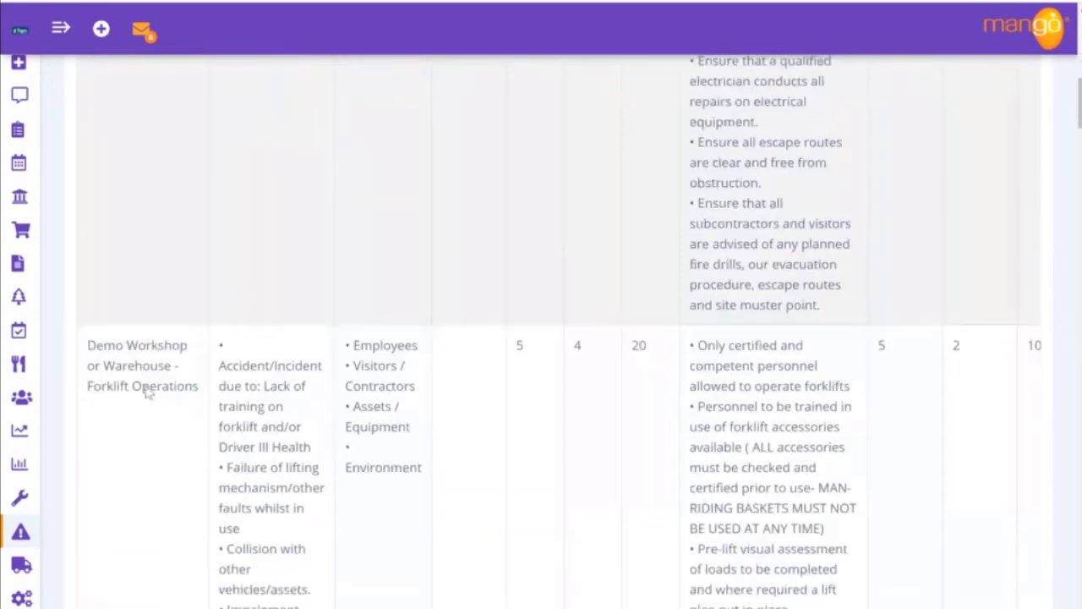
scroll(180, 400, "down", 15)
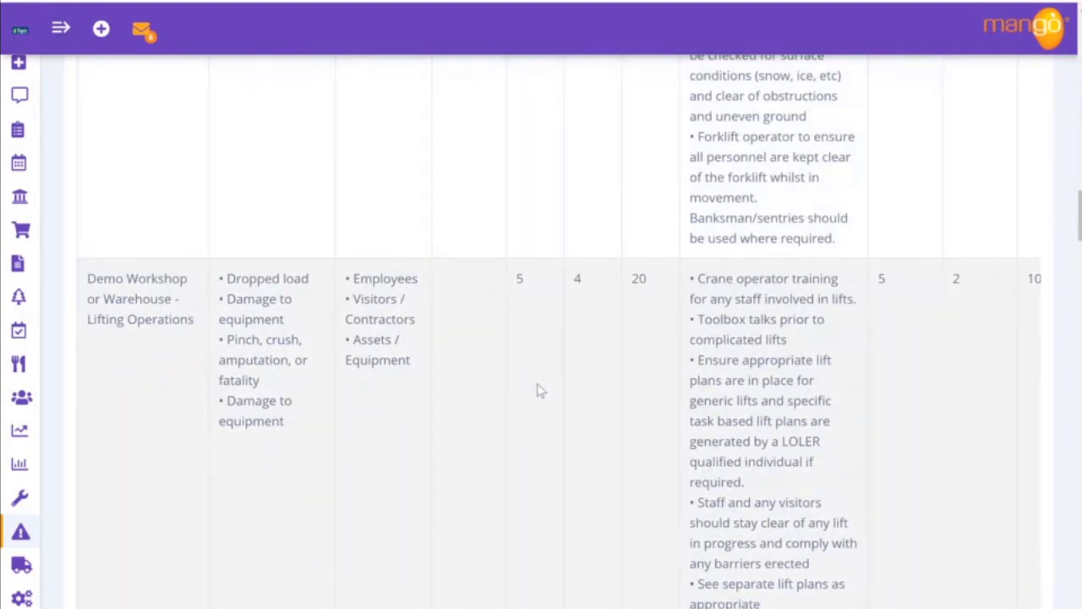
scroll(539, 390, "up", 15)
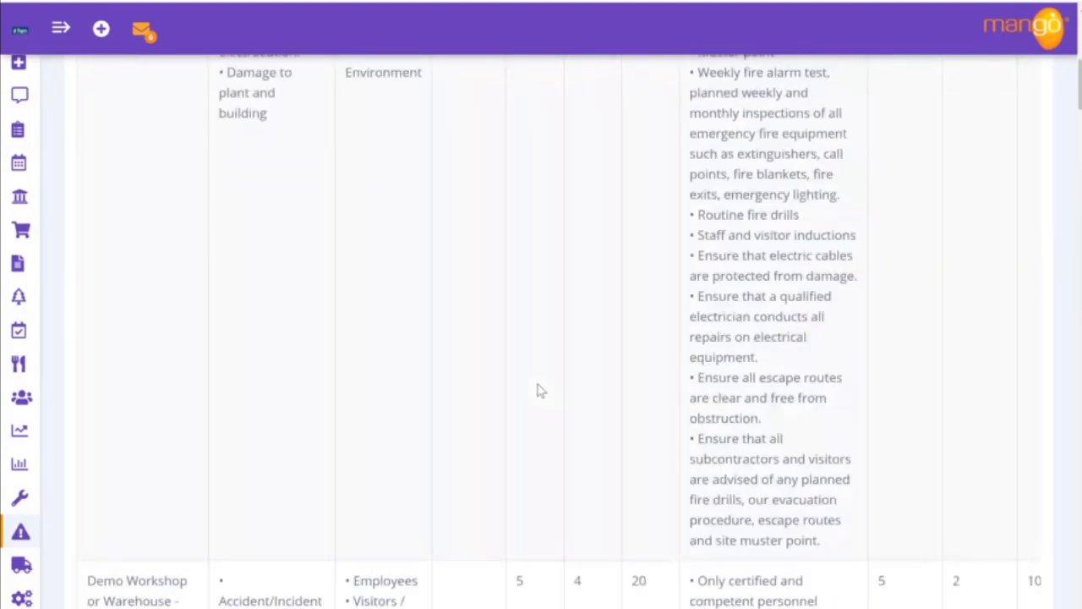
scroll(387, 491, "down", 4)
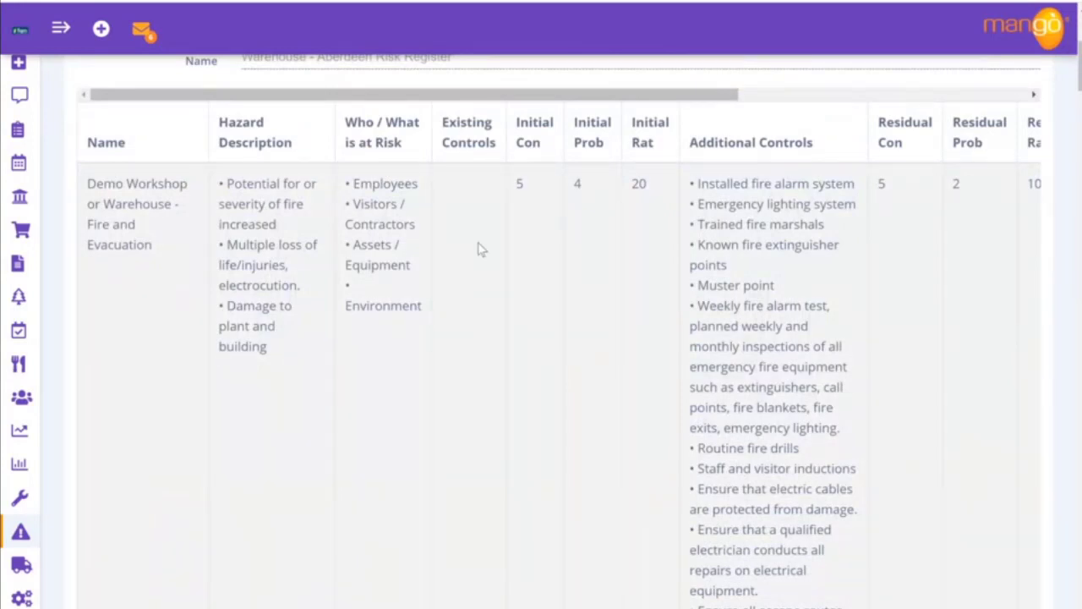
scroll(478, 248, "right", 5)
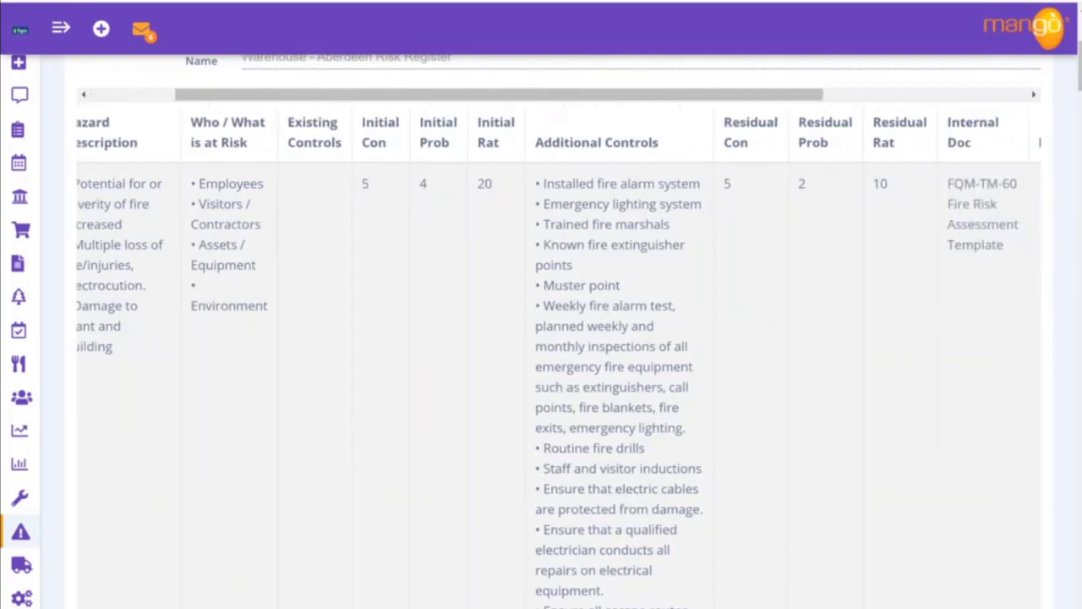
scroll(560, 349, "right", 3)
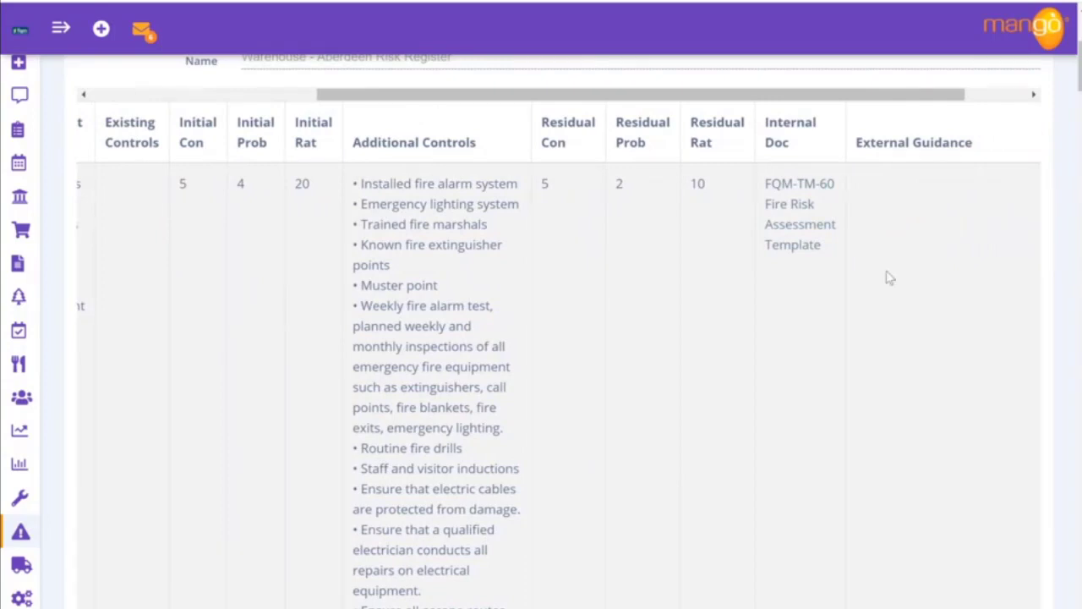
scroll(919, 312, "down", 5)
scroll(921, 311, "down", 20)
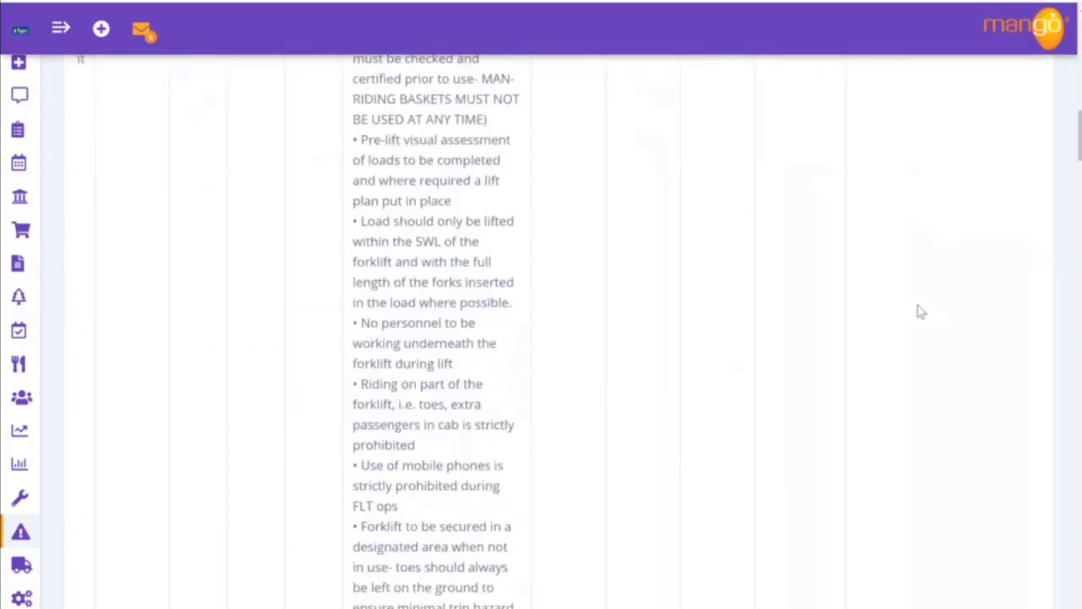
scroll(920, 311, "up", 3)
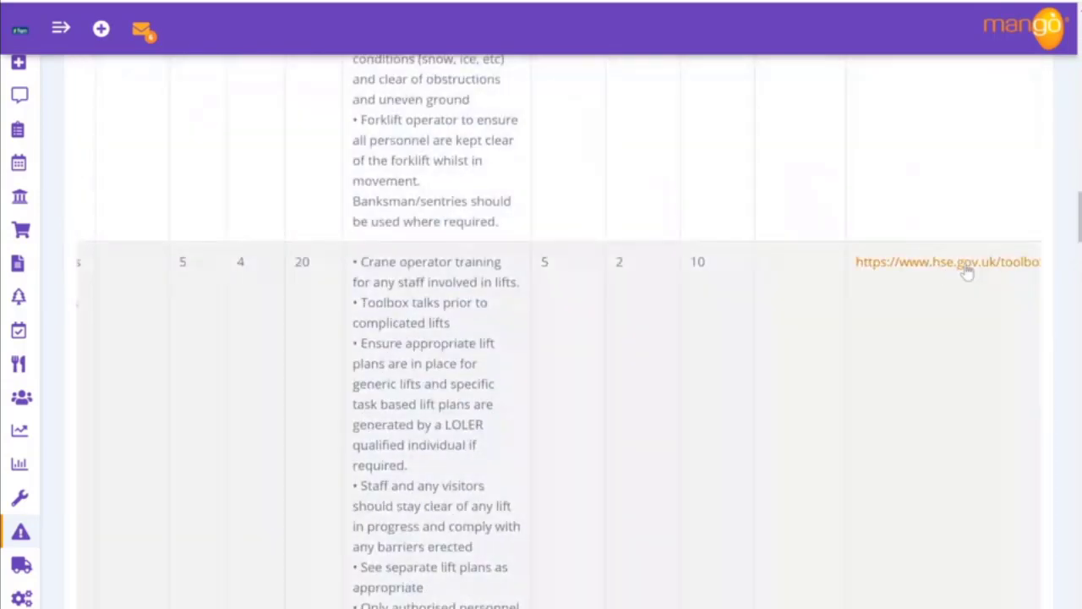
scroll(967, 269, "up", 20)
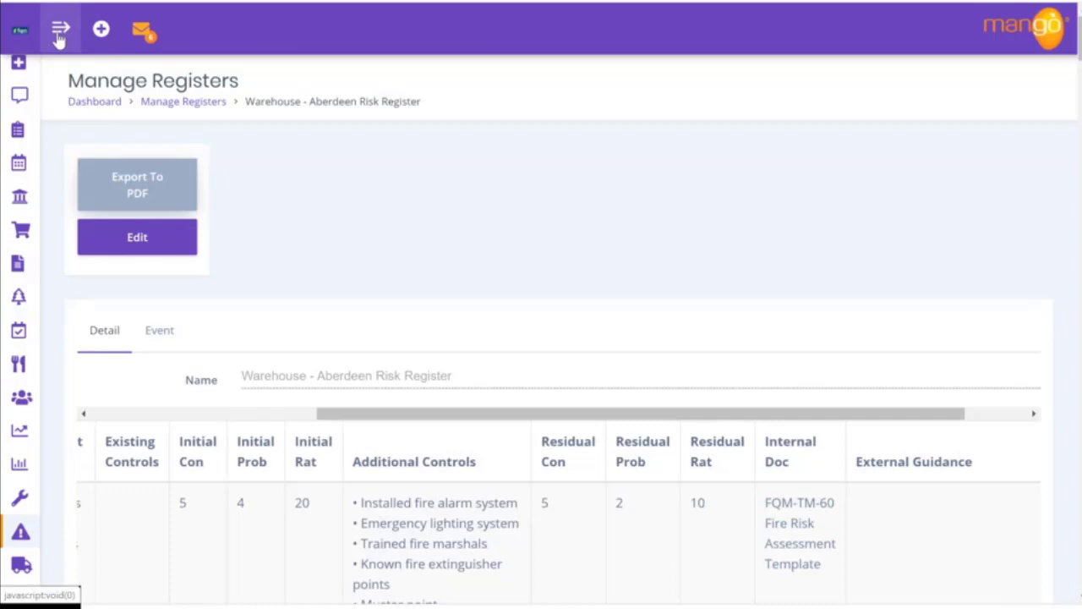
Step: Start a new risk record based on the Workshop Standard 5x5 risk template, filtering the templates by "work"
left_click(101, 30)
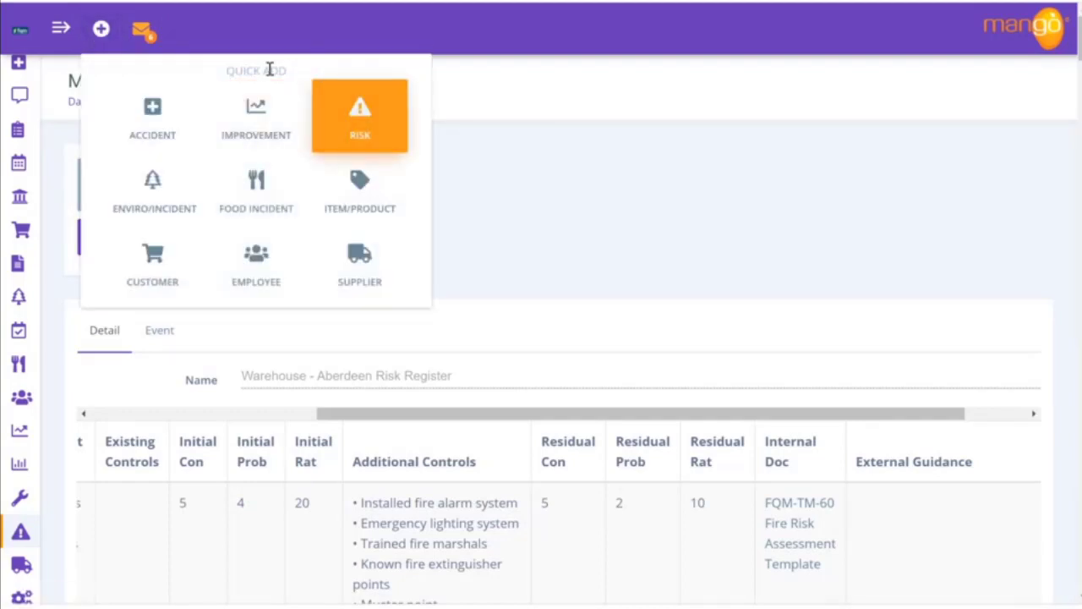
left_click(356, 122)
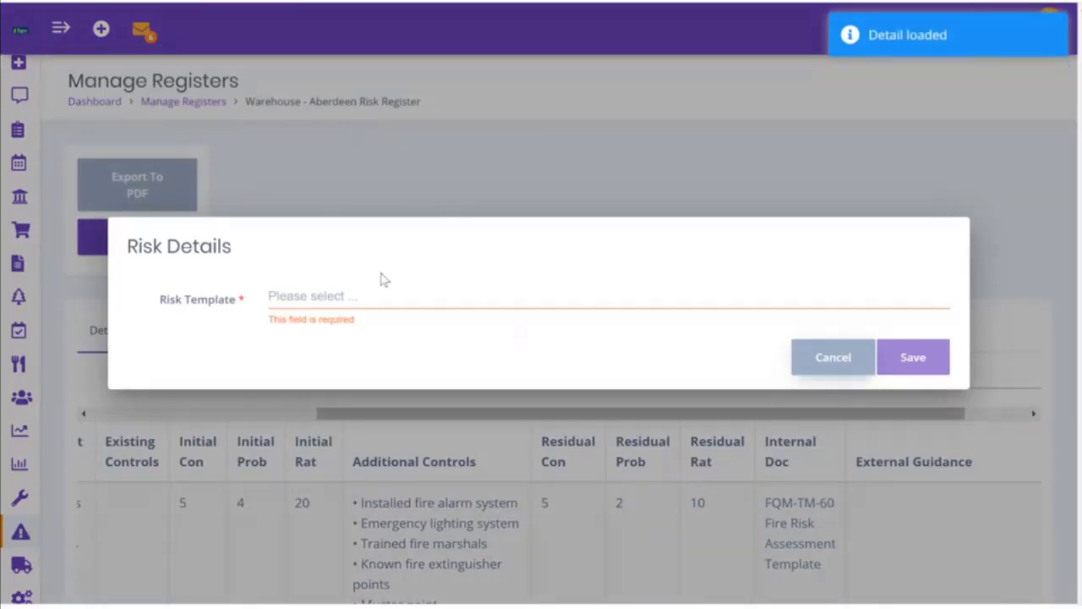
left_click(329, 301)
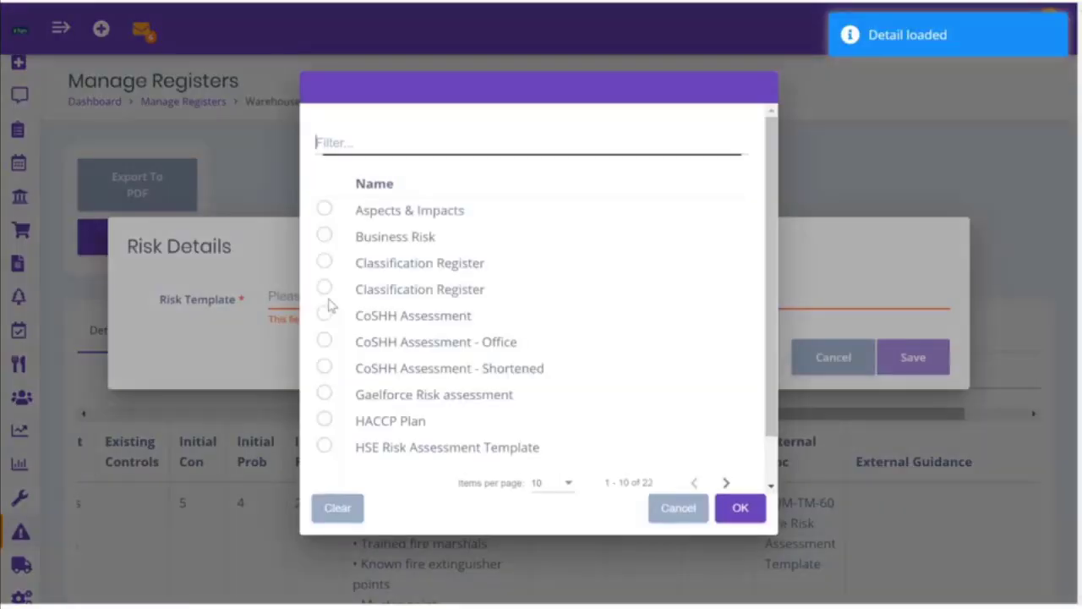
type("work")
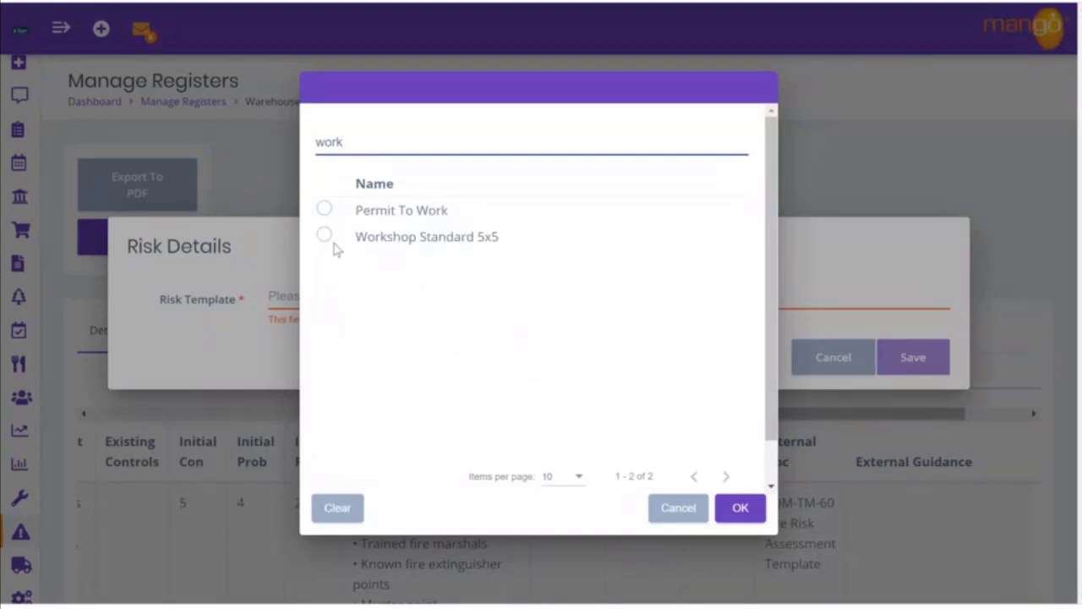
left_click(331, 242)
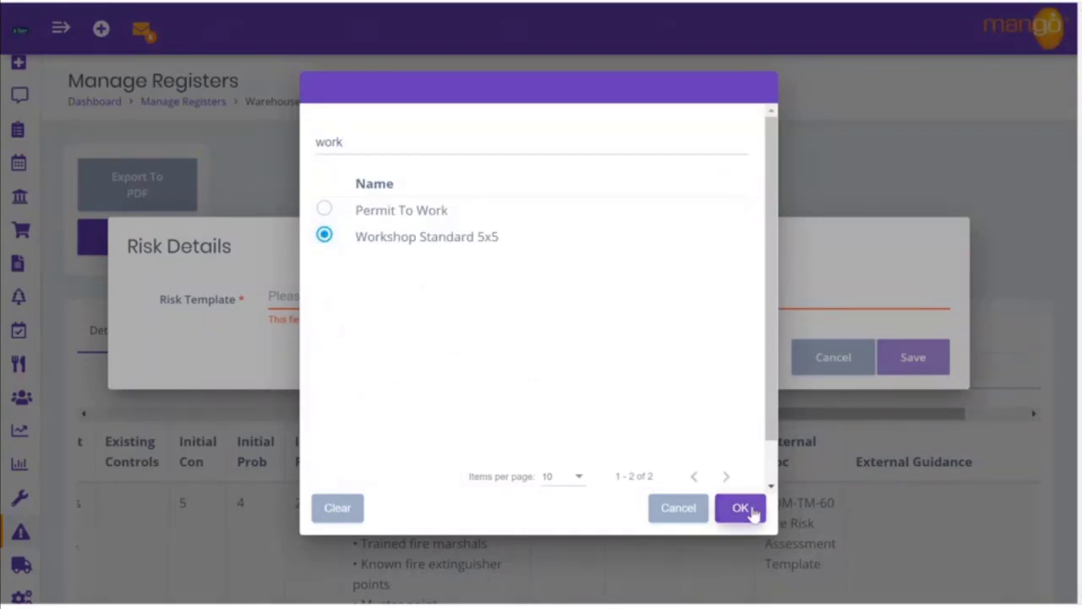
left_click(748, 509)
scroll(699, 392, "down", 1)
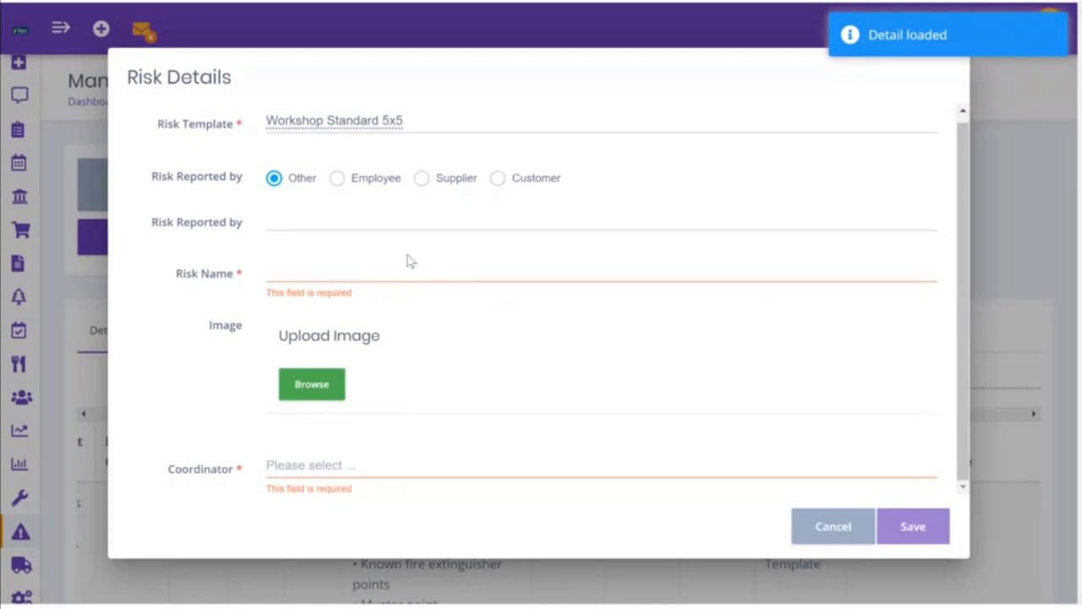
Step: Name the new risk "Radioactive material at site"
left_click(345, 269)
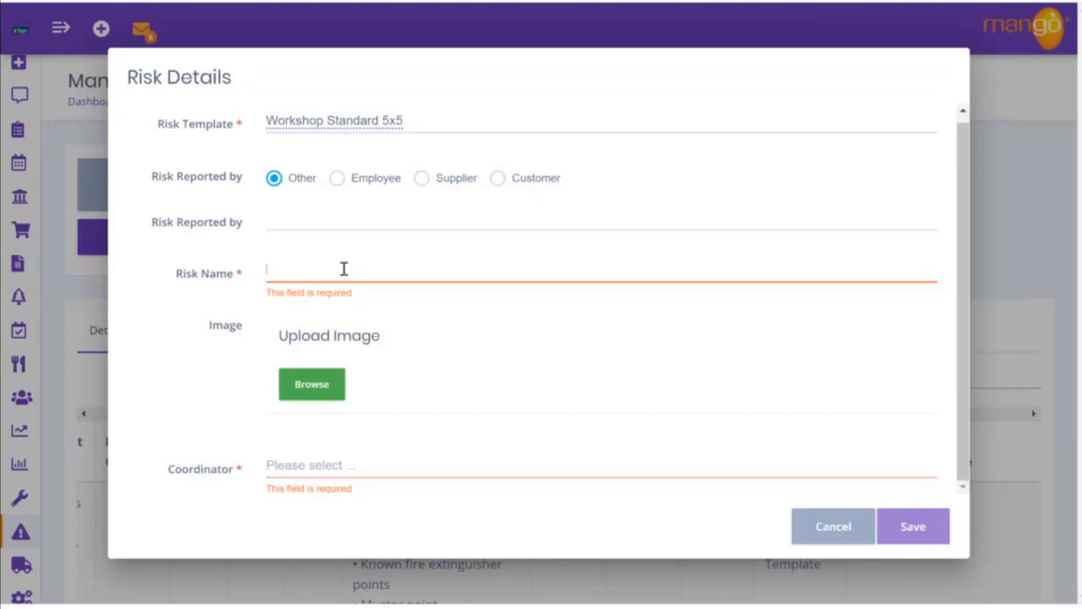
type("Radioactiv")
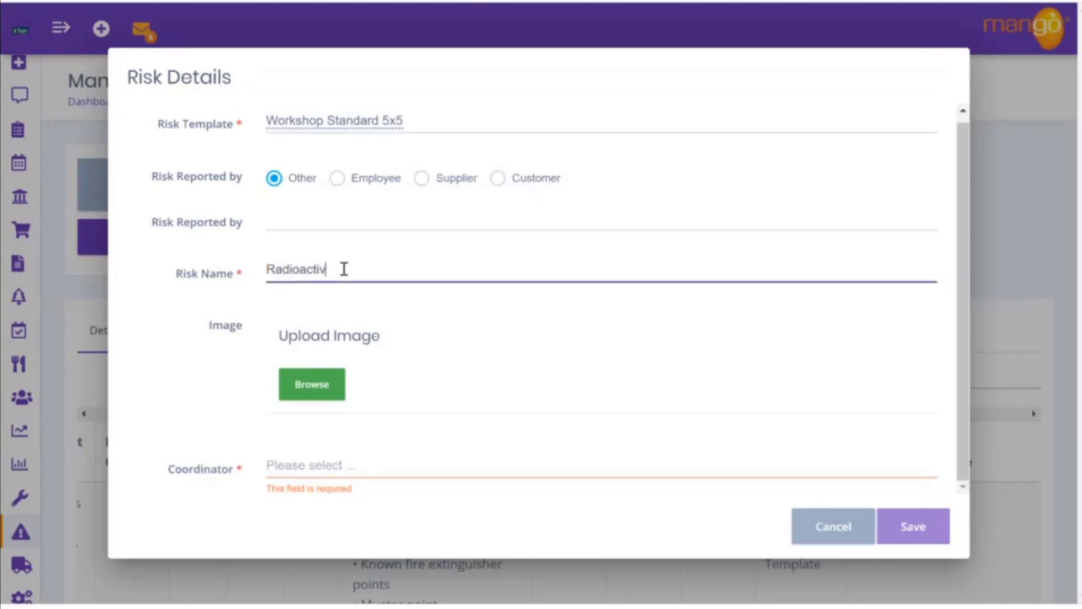
type("e material at site")
Step: Set the risk as reported by an Employee and choose the reporting employee from the list
left_click(338, 180)
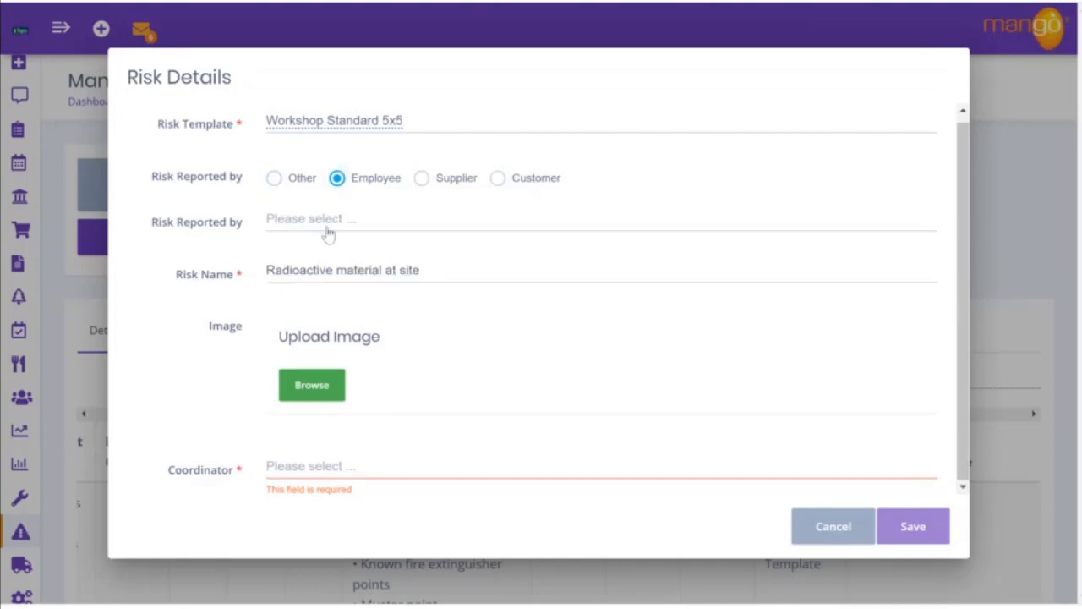
left_click(328, 230)
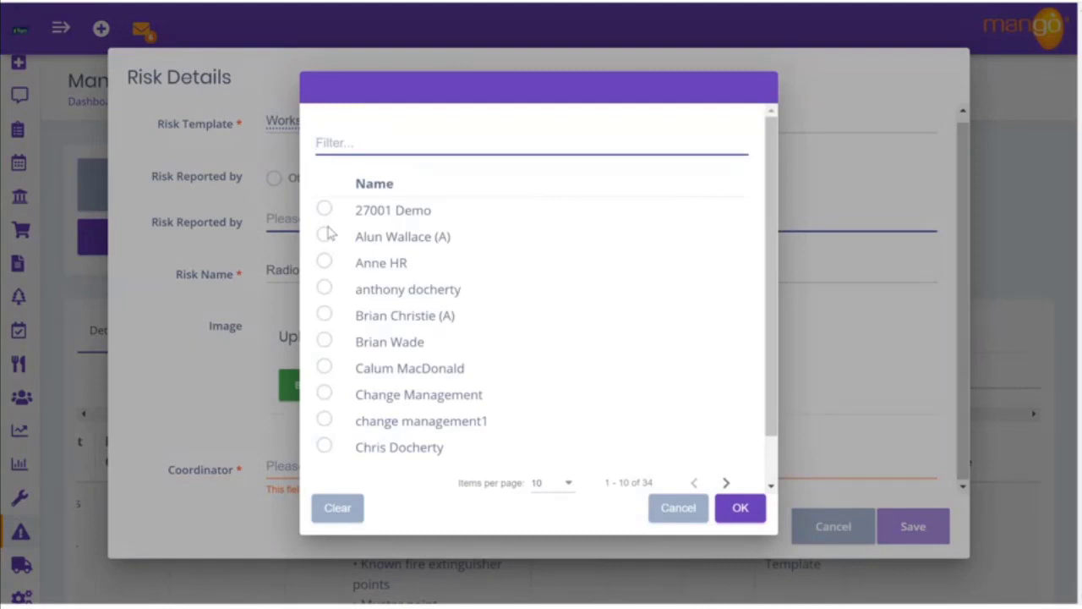
left_click(325, 288)
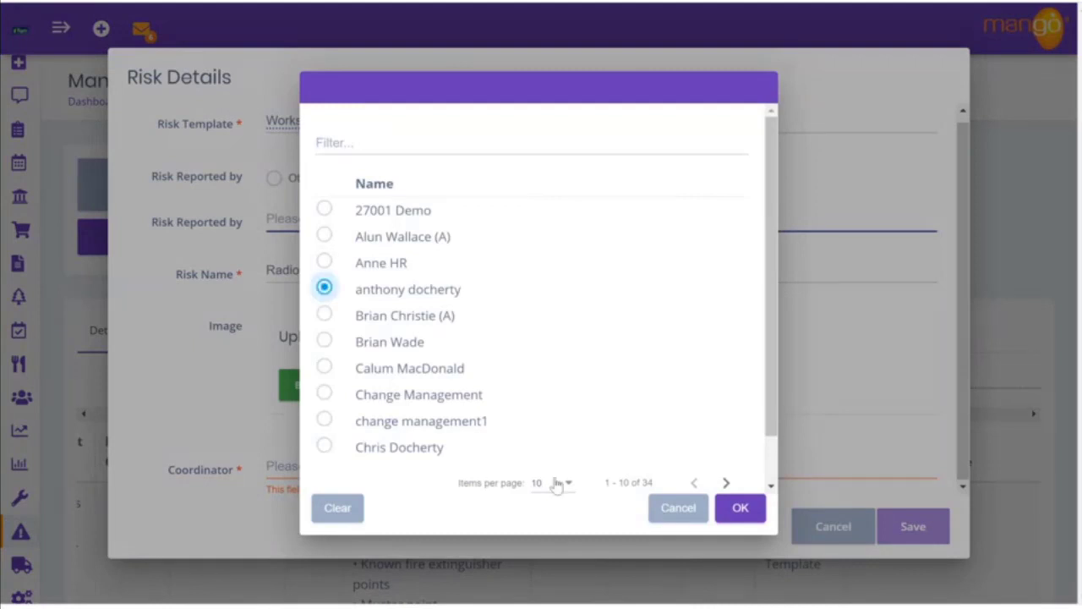
left_click(740, 510)
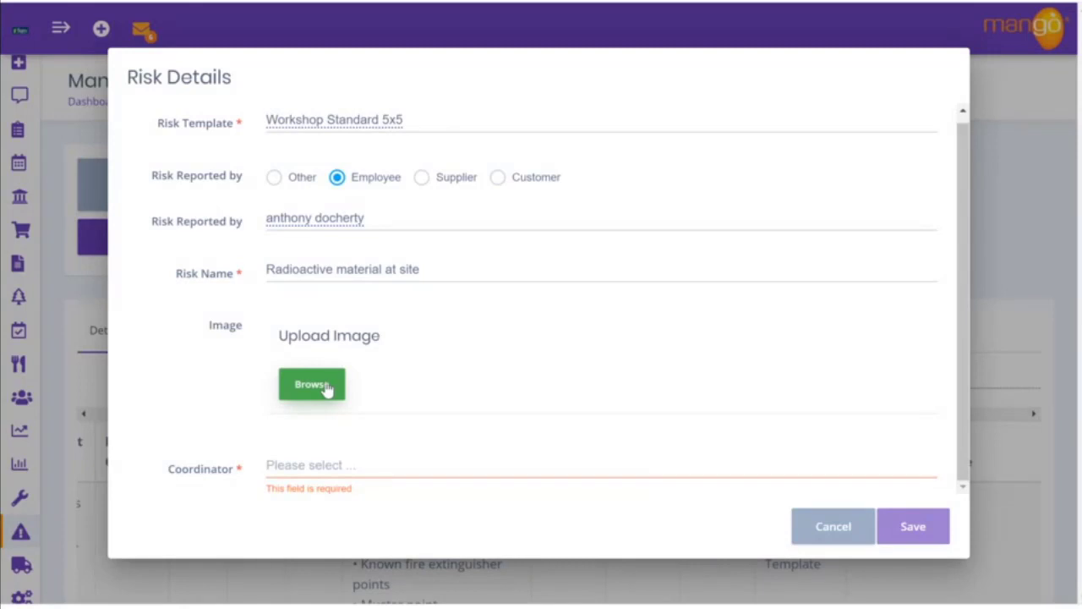
Step: Choose the coordinator for the "Radioactive material at site" risk, save the report and close its confirmation
left_click(309, 469)
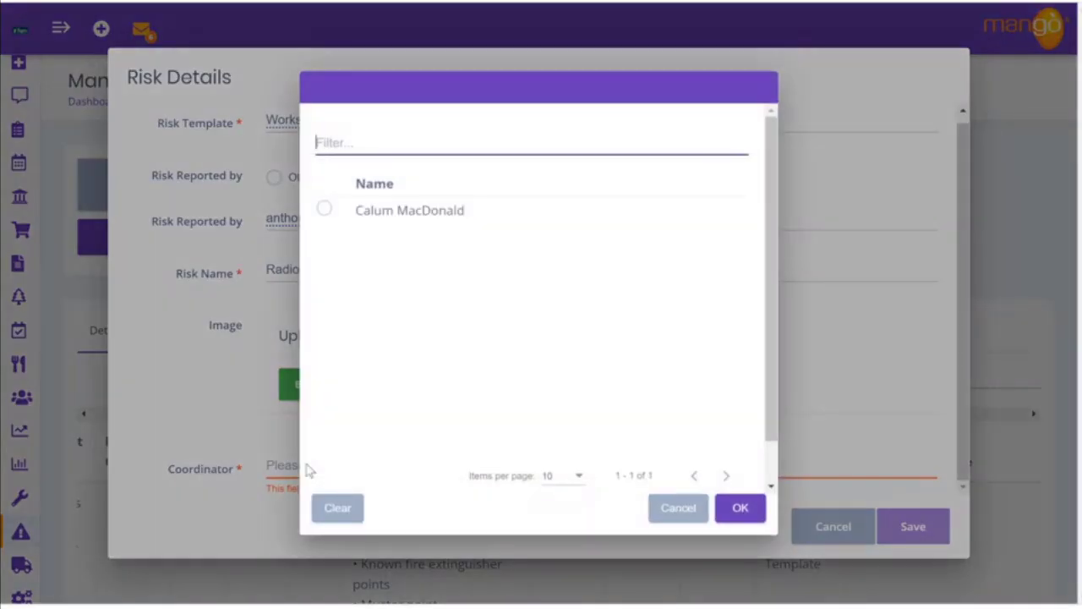
left_click(324, 210)
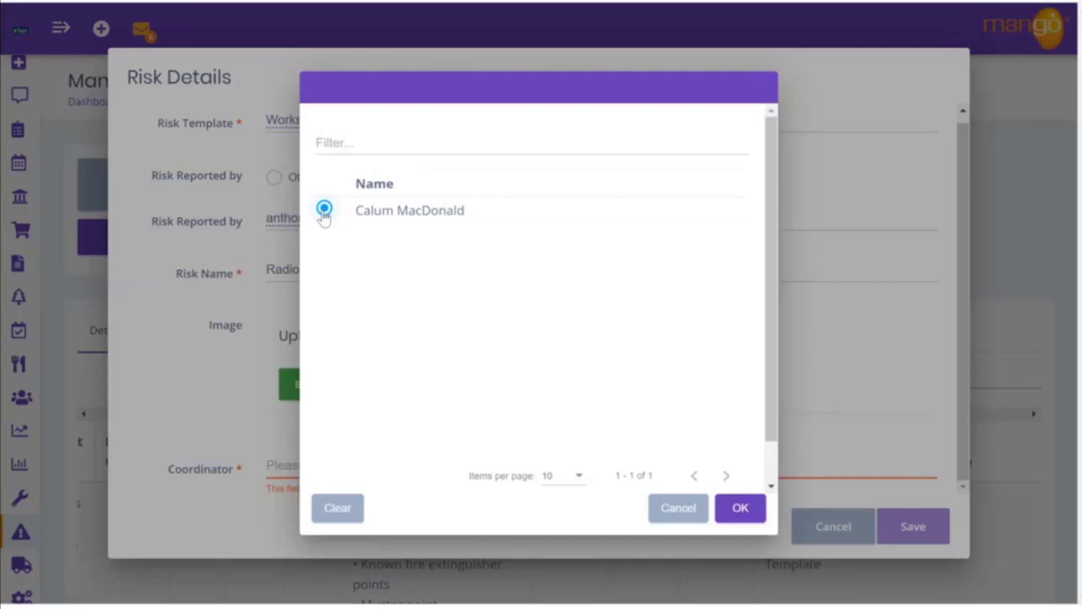
left_click(738, 507)
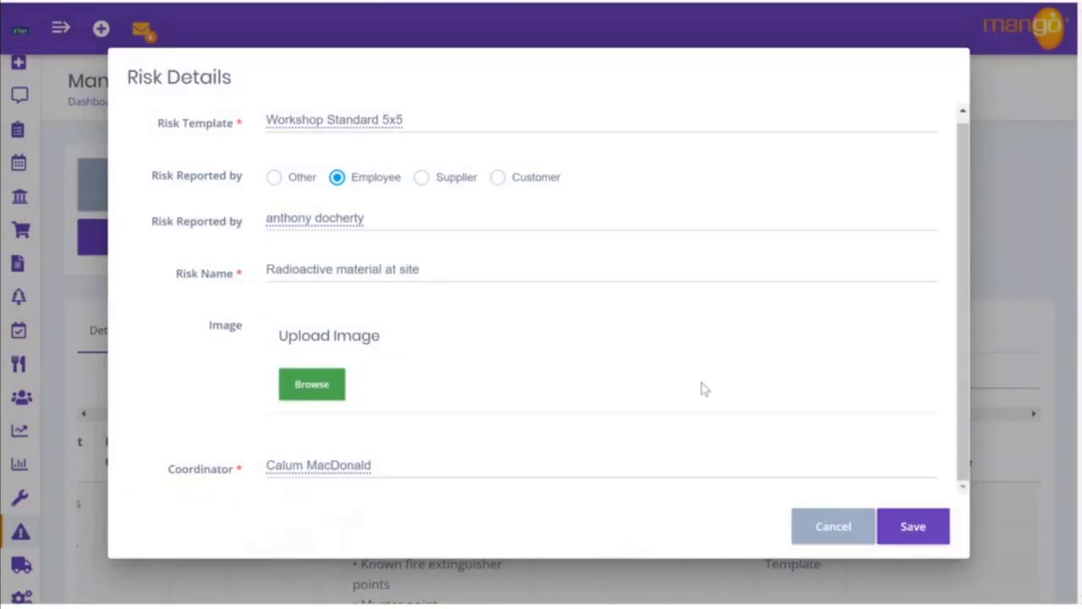
left_click(918, 532)
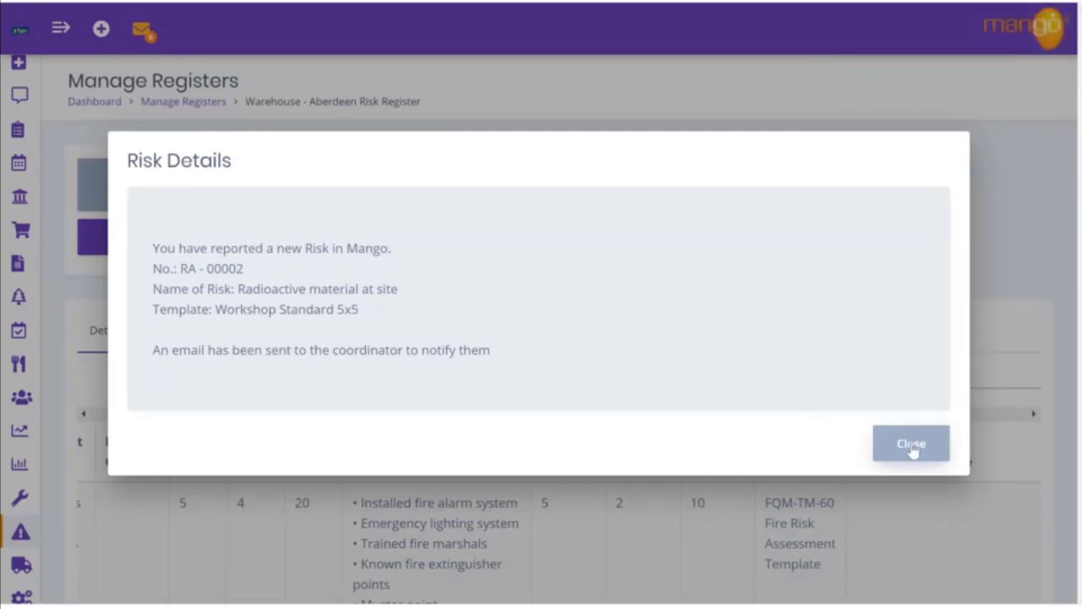
left_click_drag(244, 269, 207, 269)
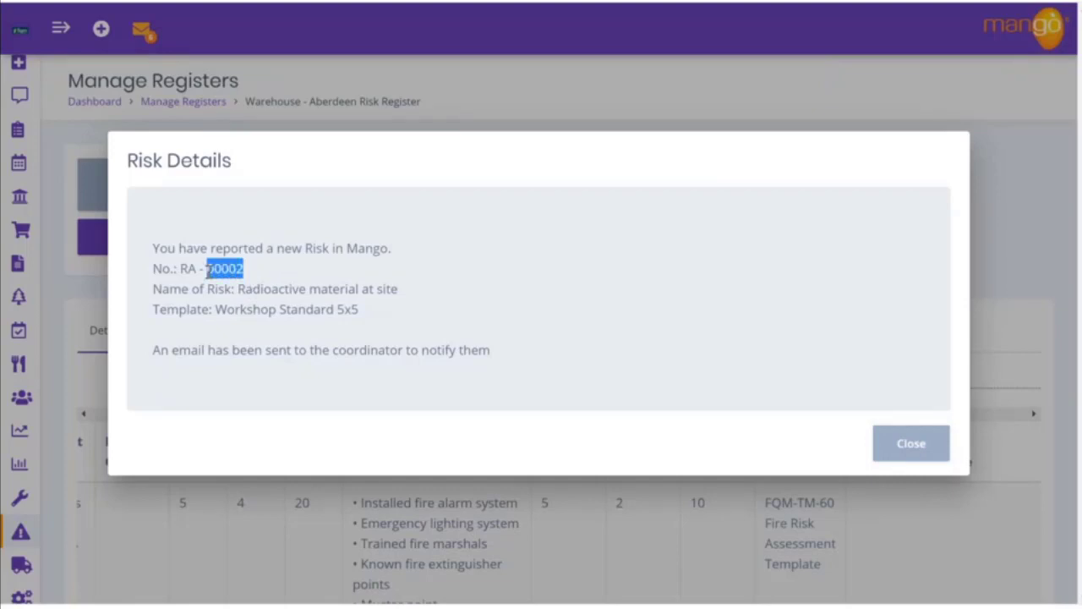
left_click(912, 449)
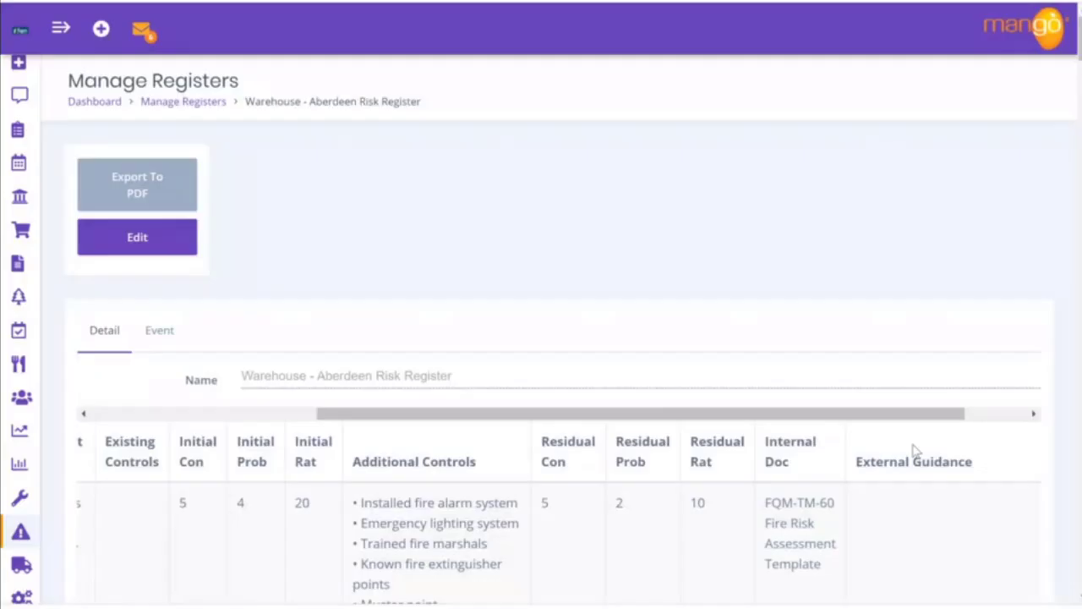
Step: Open the Reported Risk Register in Risk Management to view the reported risks
left_click(60, 28)
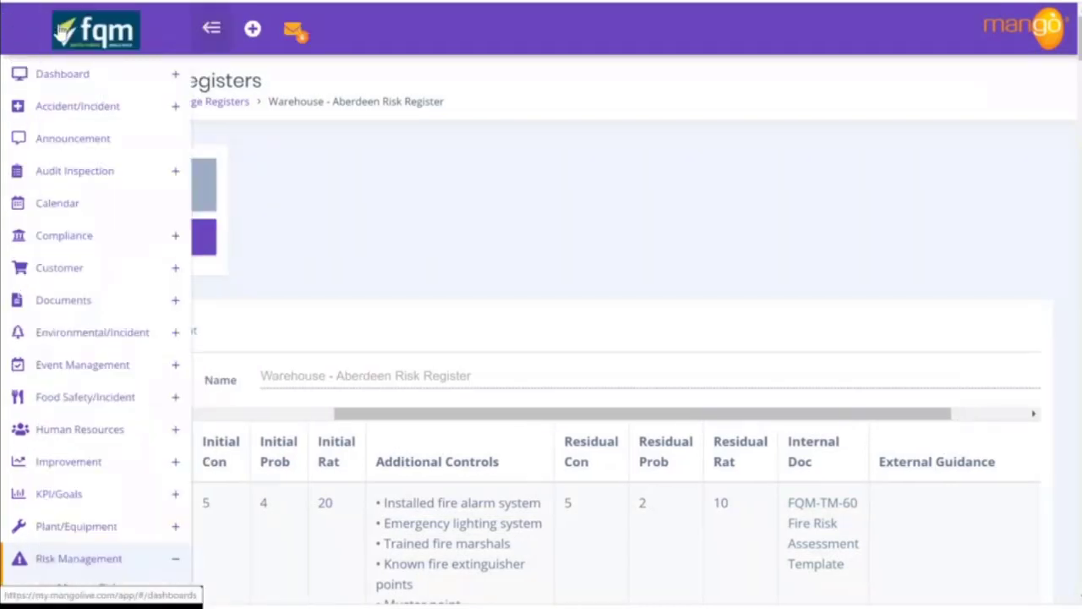
scroll(110, 359, "down", 4)
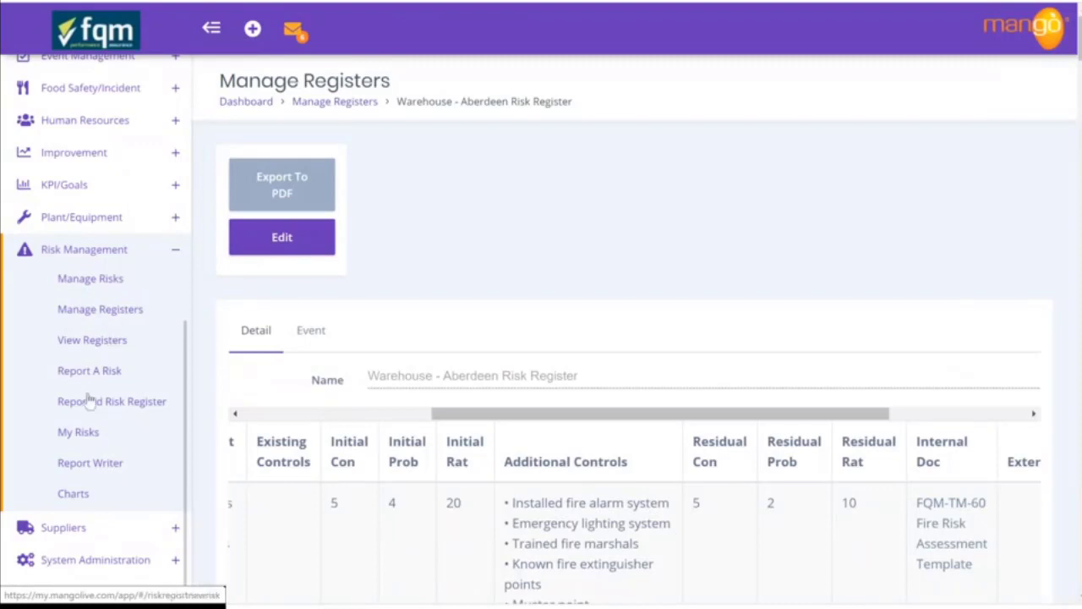
left_click(118, 404)
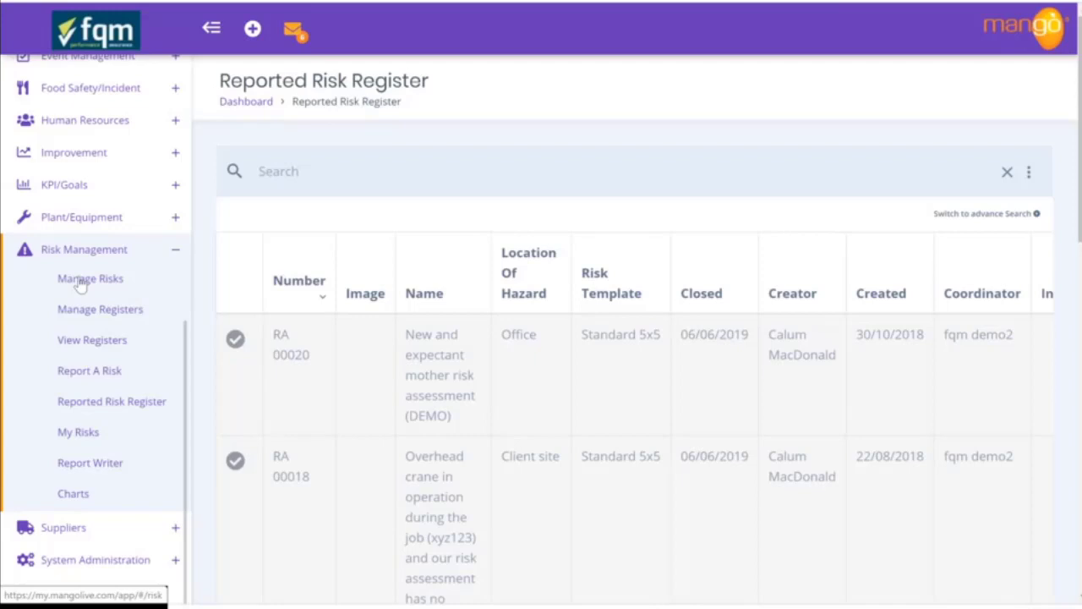
Step: Search the Manage Risks list for "inform"
left_click(80, 281)
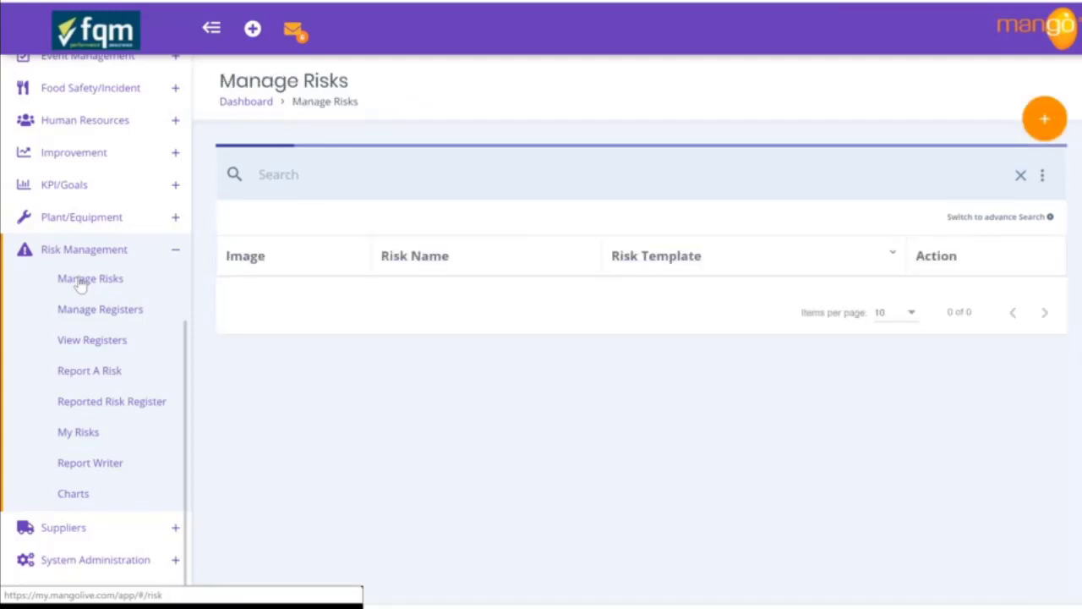
left_click(877, 174)
type("iform")
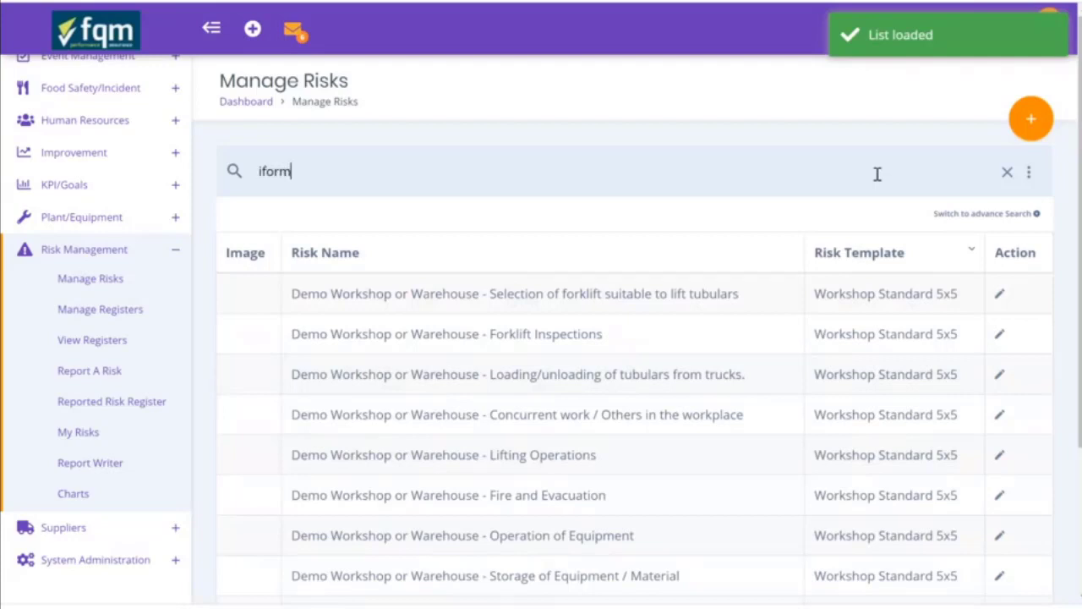
key("BackSpace")
key("BackSpace")
key("BackSpace")
key("BackSpace")
type("nform")
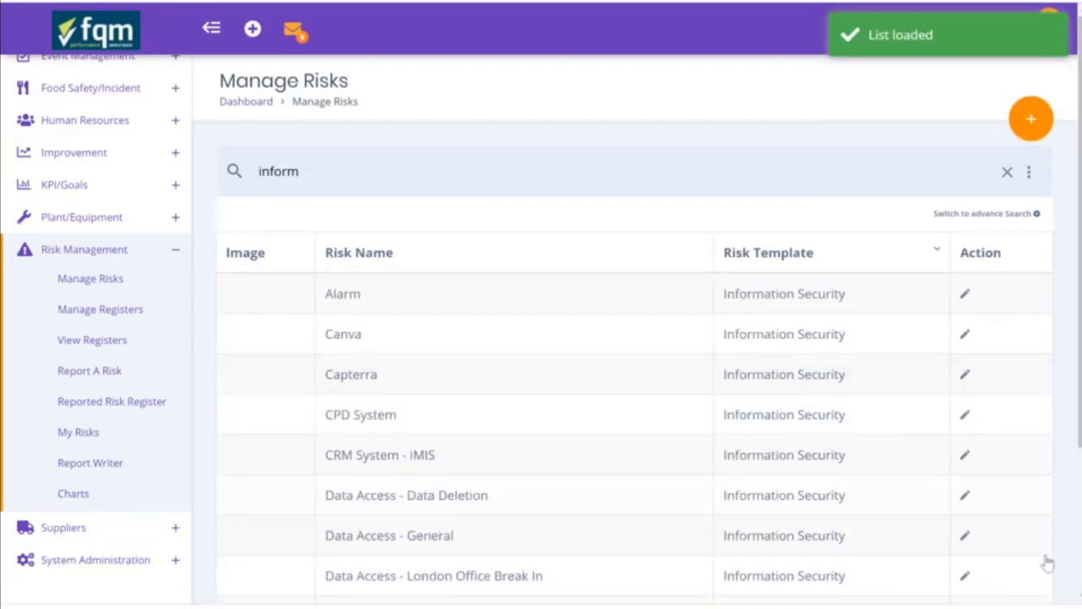
Step: Show more risks per page and open the Data Access - Data Deletion risk with the navigation sidebar collapsed
scroll(793, 512, "down", 2)
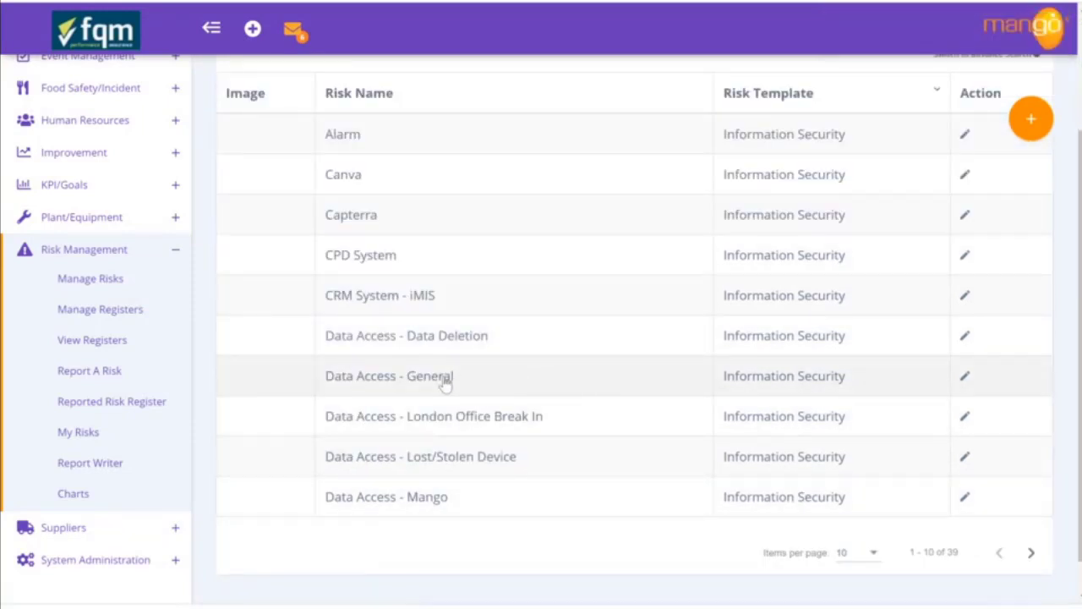
left_click(863, 556)
left_click(848, 541)
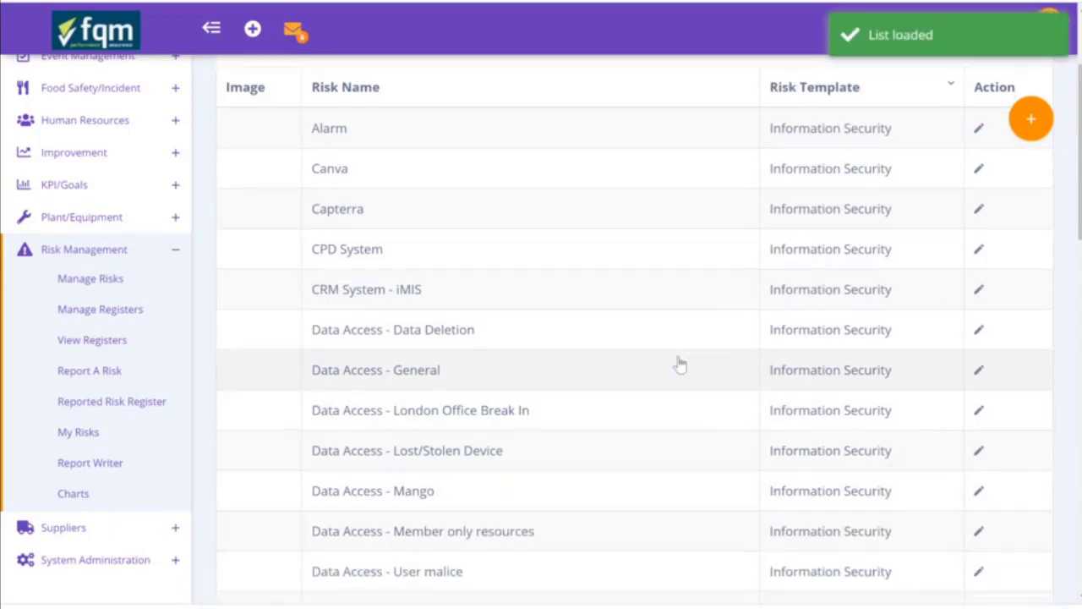
scroll(680, 364, "down", 4)
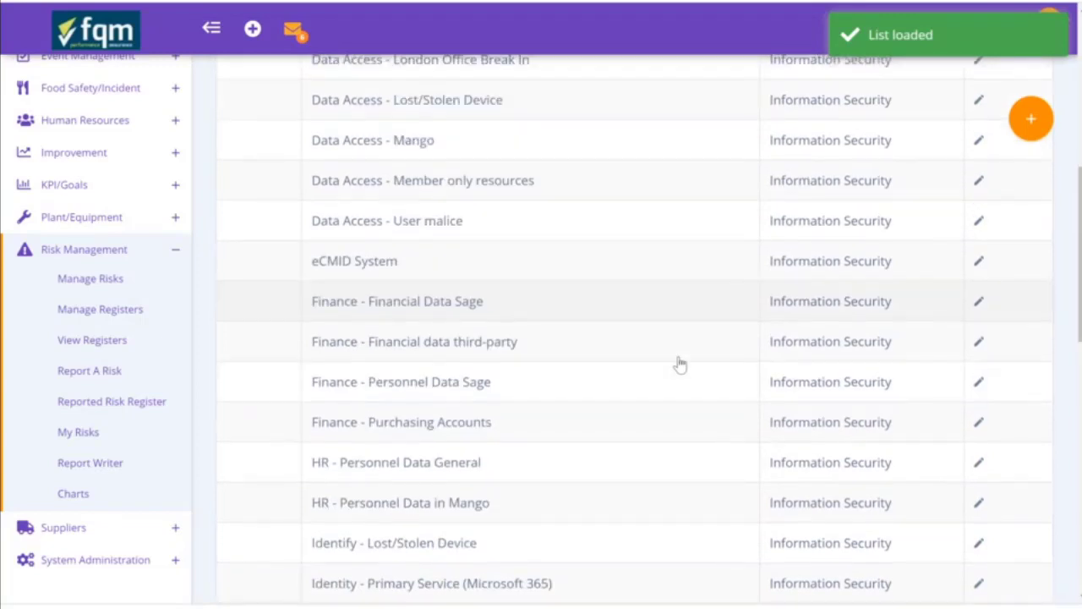
scroll(681, 363, "up", 2)
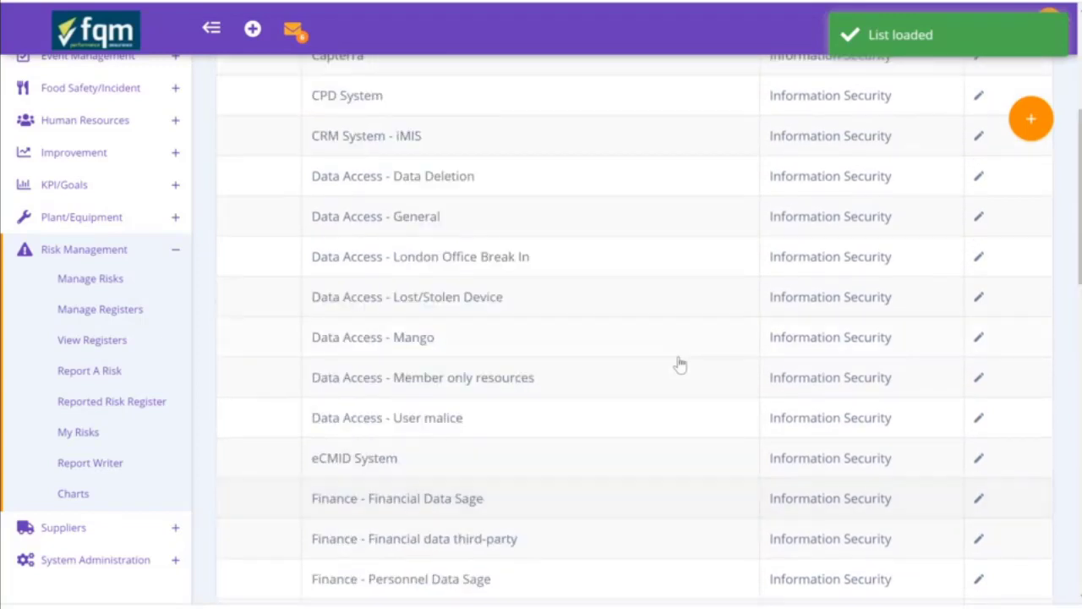
left_click(431, 186)
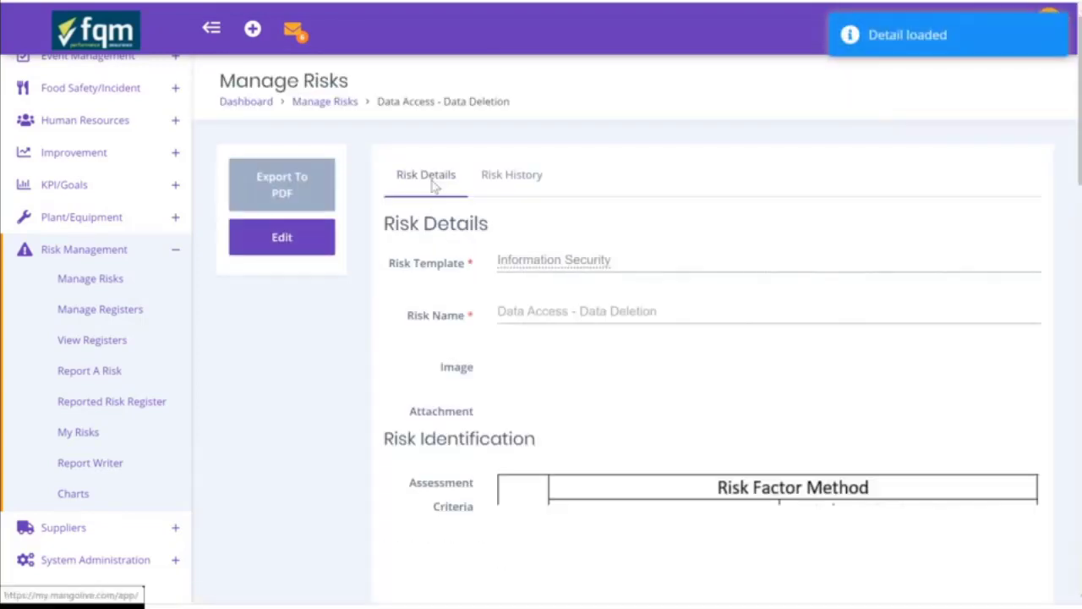
left_click(212, 28)
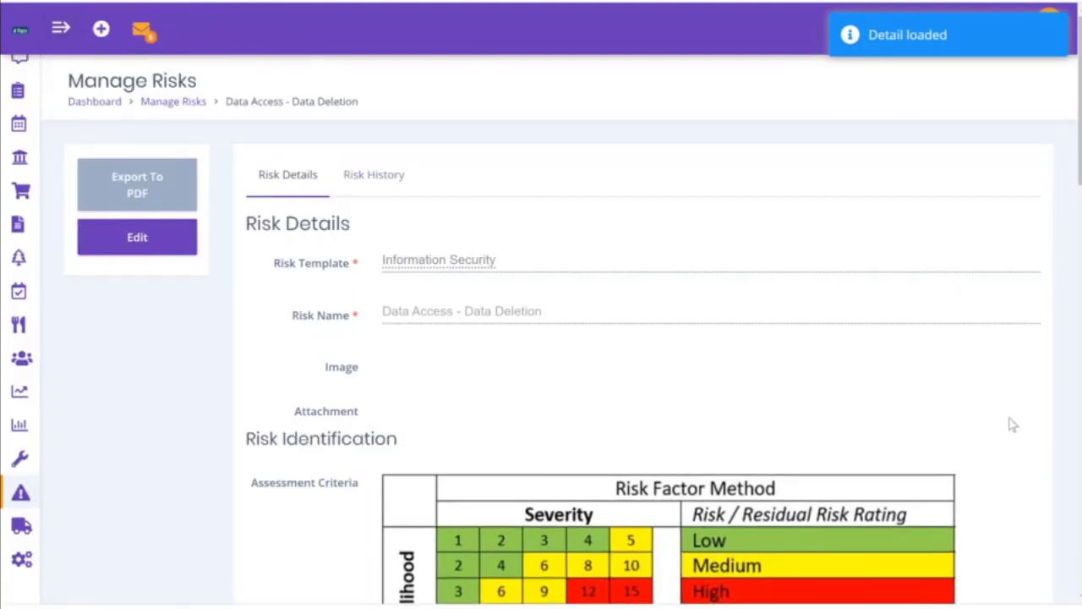
Step: Examine the Data Deletion risk's assessment criteria, form fields, controls, residual risk, mitigations, contingency steps, responsibility and monitoring
scroll(1014, 425, "down", 2)
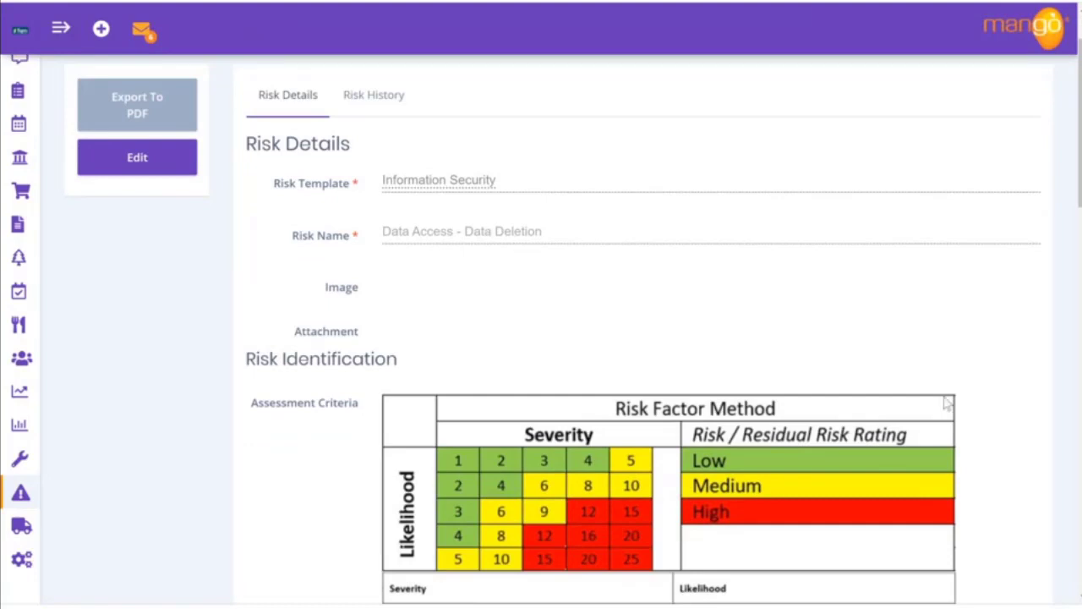
scroll(958, 459, "down", 4)
scroll(959, 459, "down", 2)
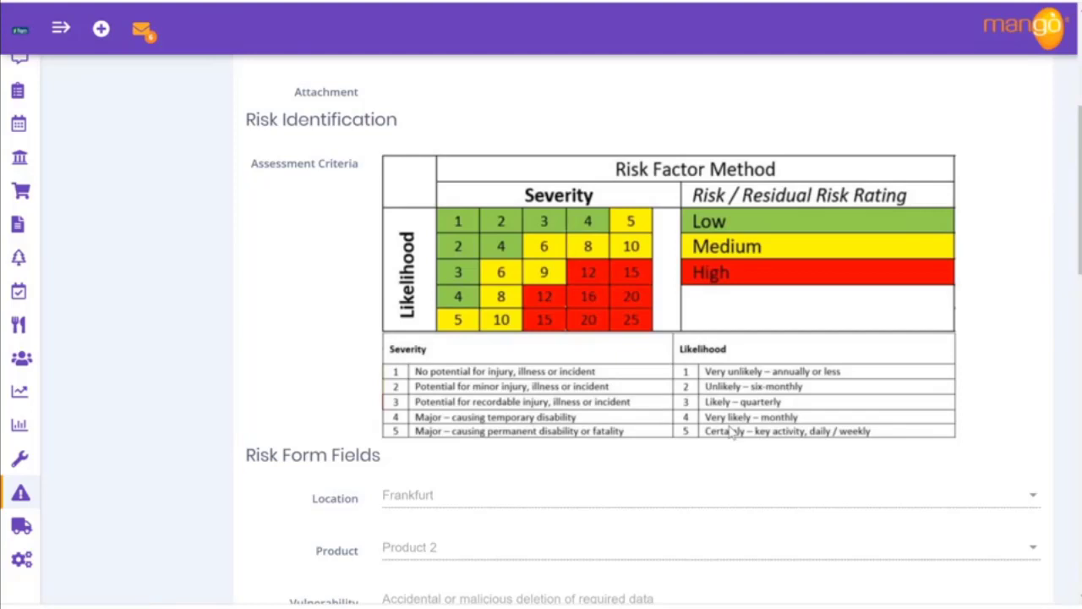
scroll(732, 431, "down", 3)
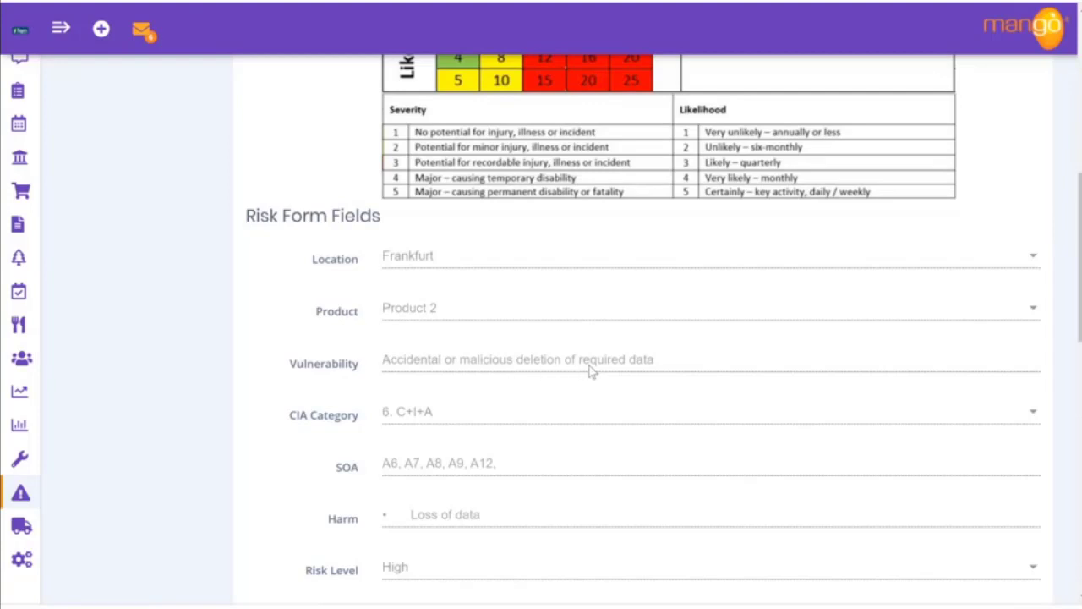
scroll(592, 372, "down", 2)
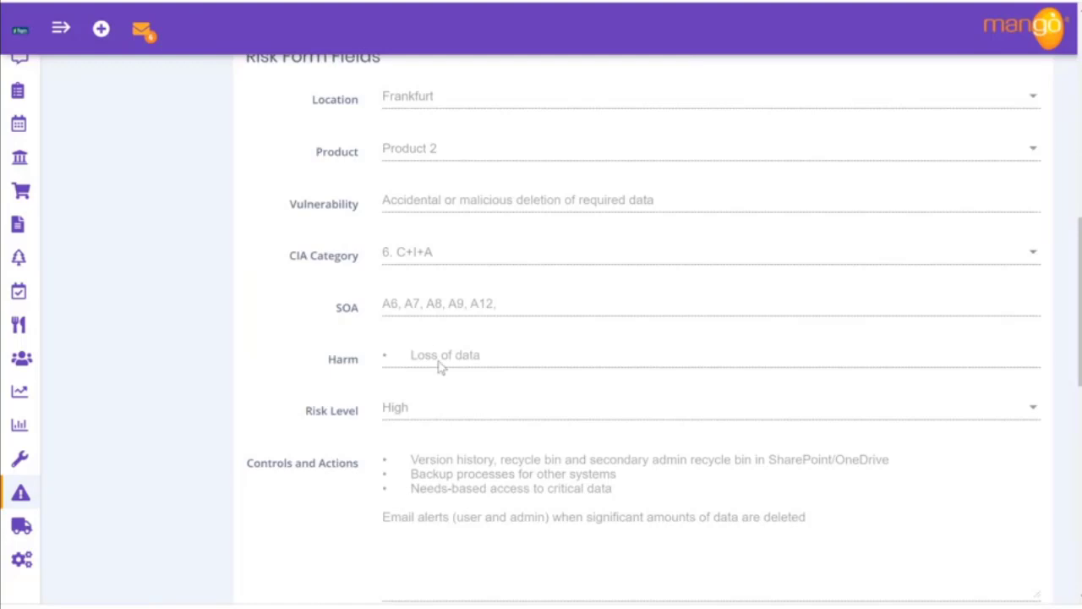
scroll(468, 362, "down", 2)
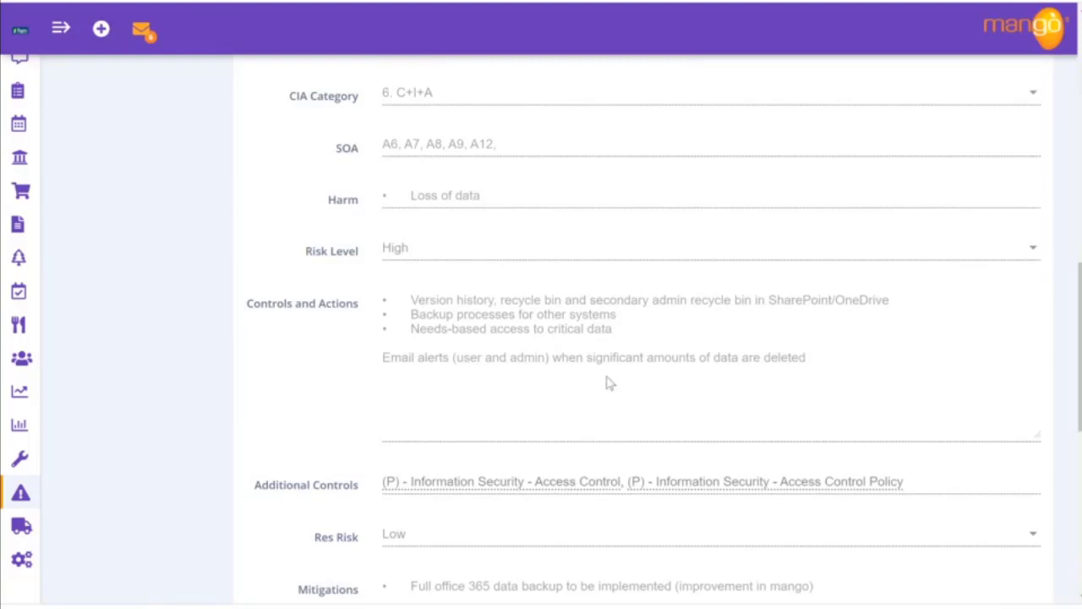
scroll(607, 382, "down", 3)
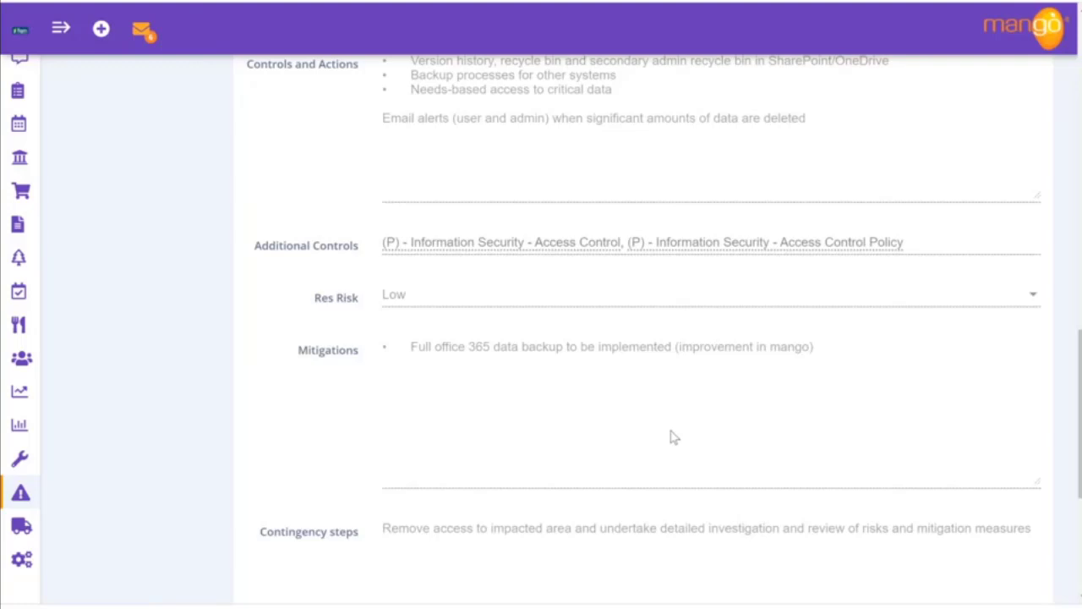
scroll(673, 437, "down", 4)
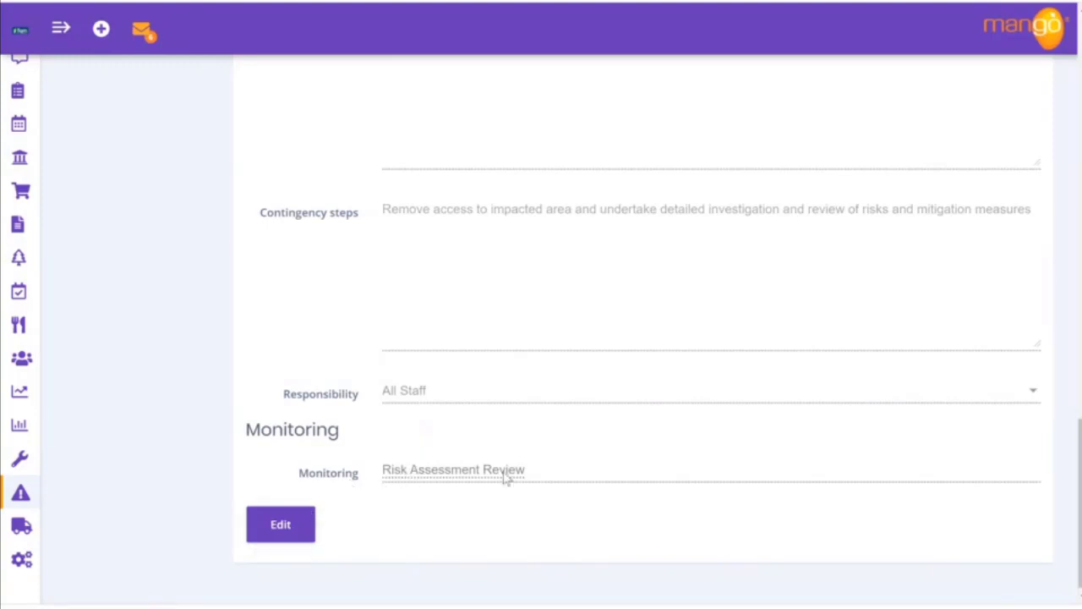
scroll(505, 478, "up", 20)
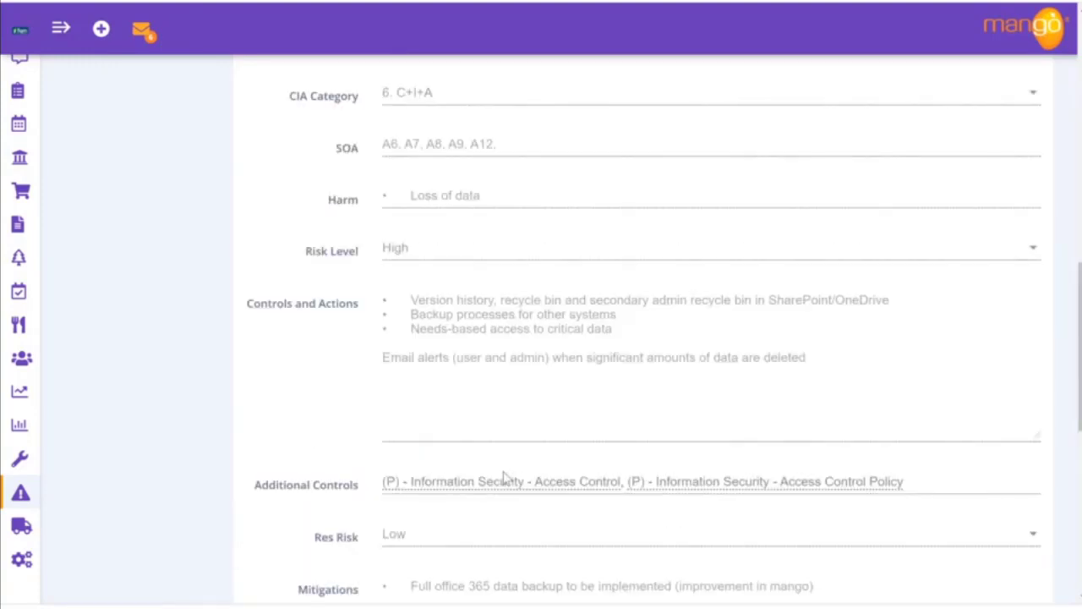
scroll(505, 478, "up", 2)
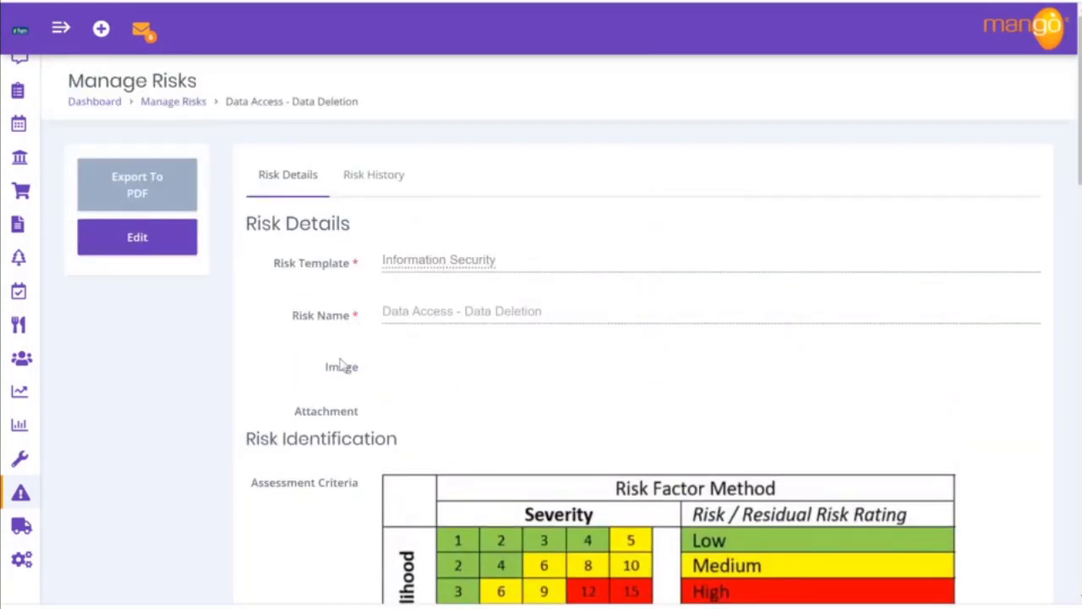
scroll(342, 365, "down", 8)
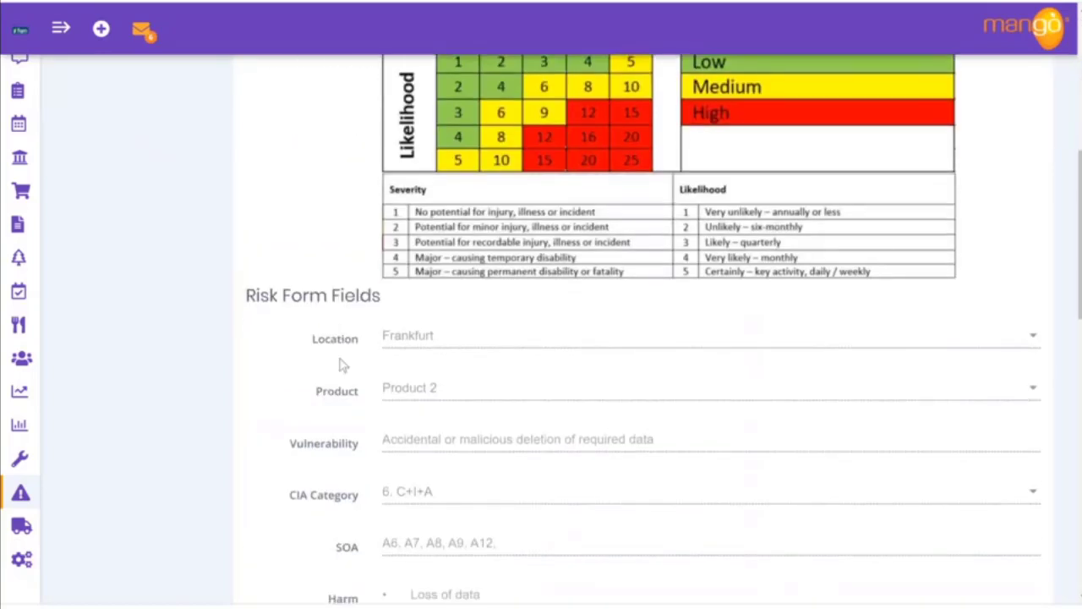
scroll(343, 366, "down", 1)
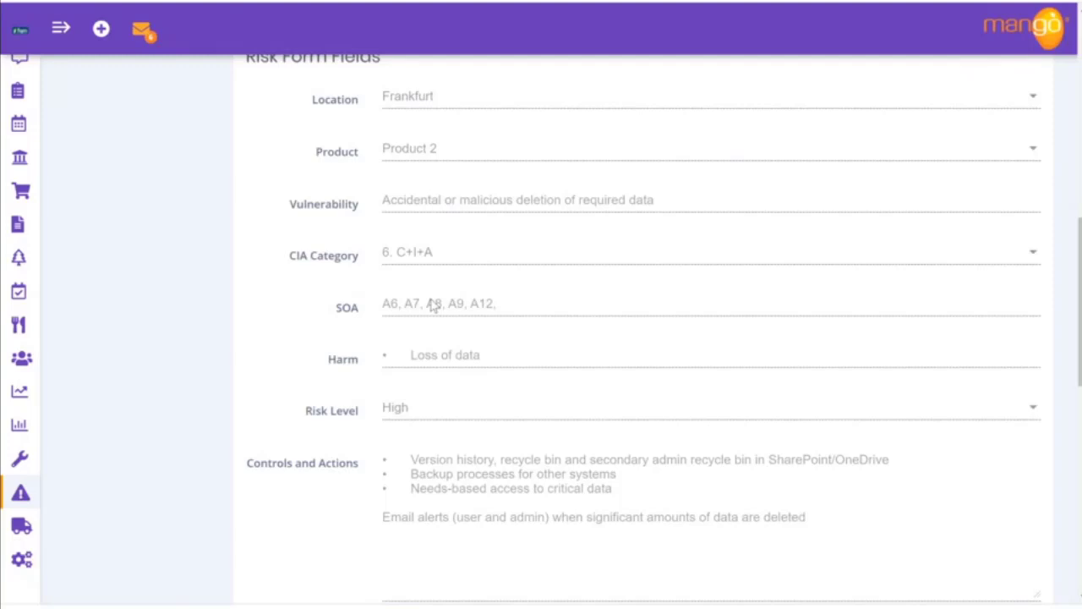
scroll(433, 306, "up", 8)
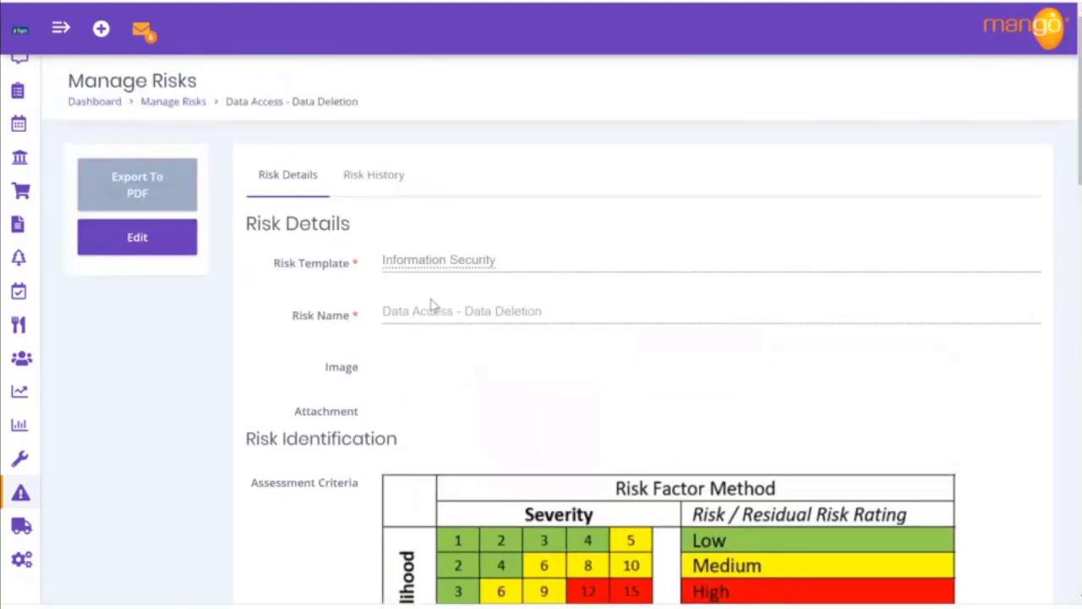
Step: Put the Data Deletion risk into edit mode and duplicate the "Needs-based access to critical data" bullet in Controls and Actions
left_click(166, 244)
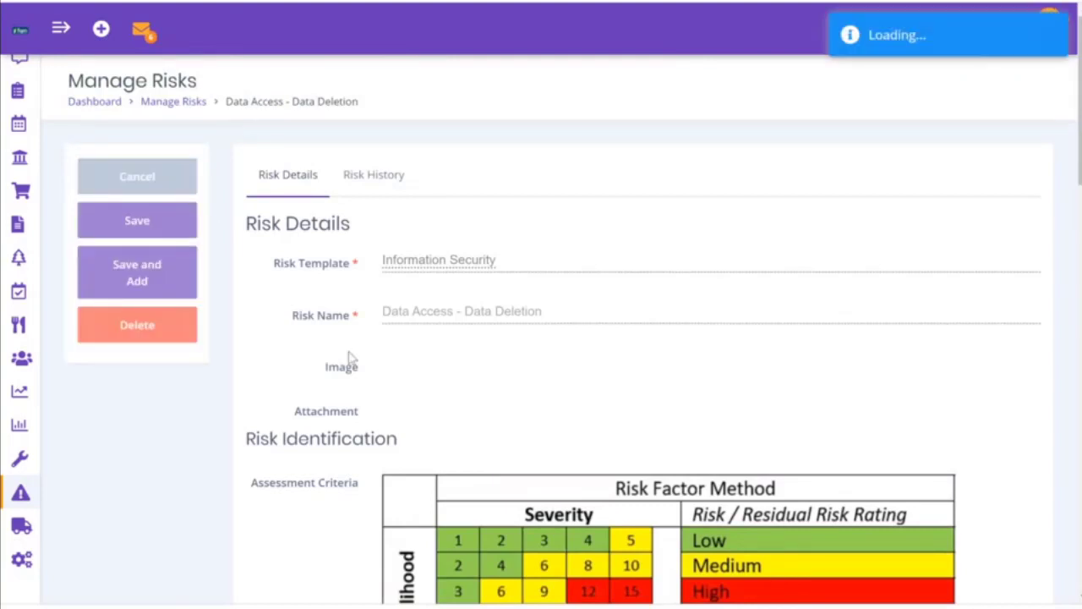
scroll(347, 369, "down", 10)
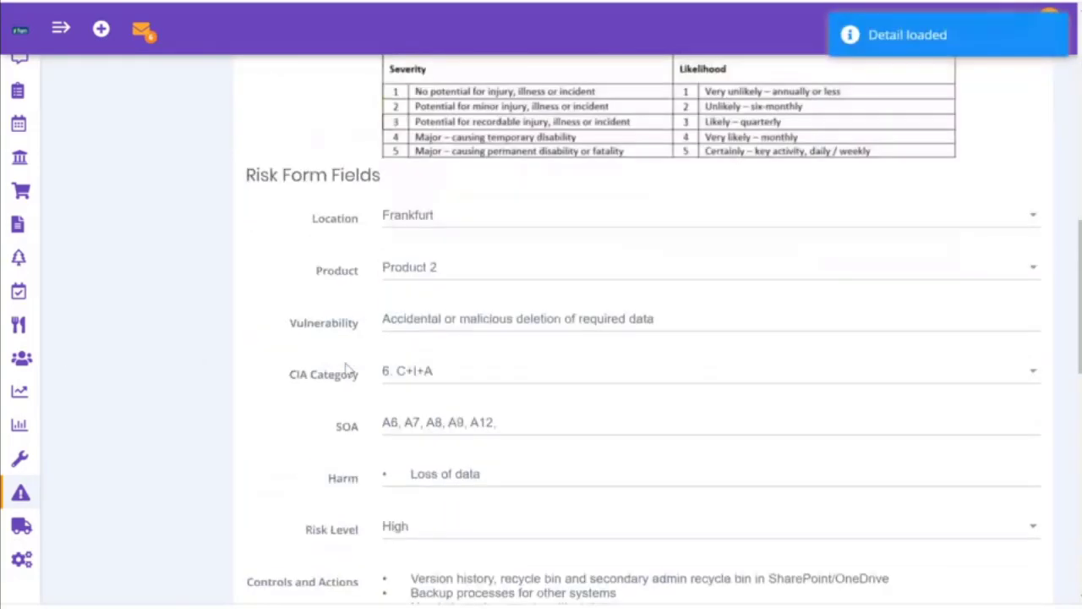
scroll(347, 369, "down", 5)
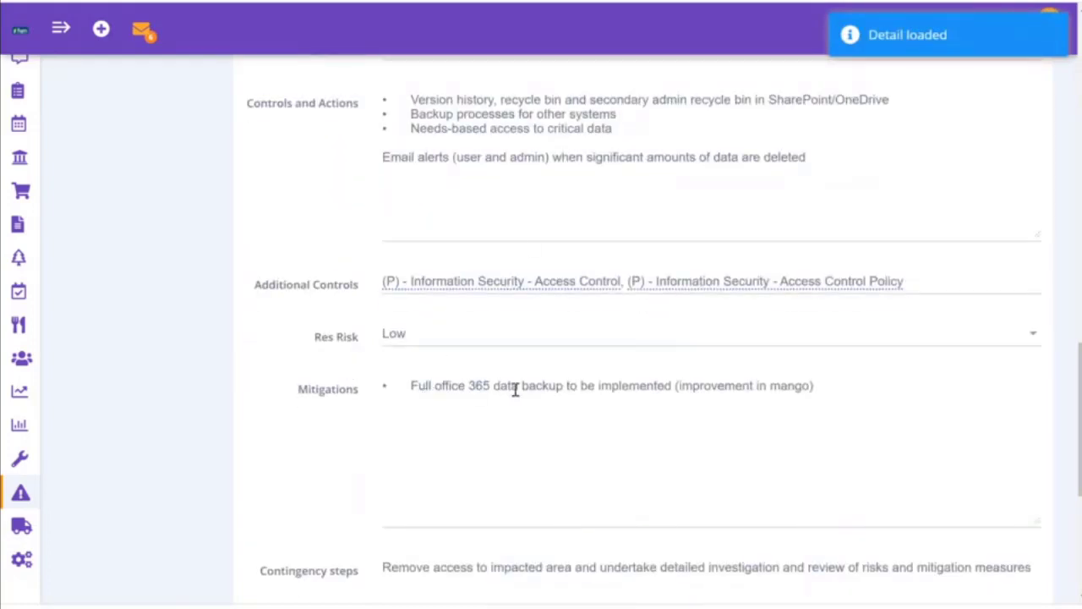
left_click(645, 135)
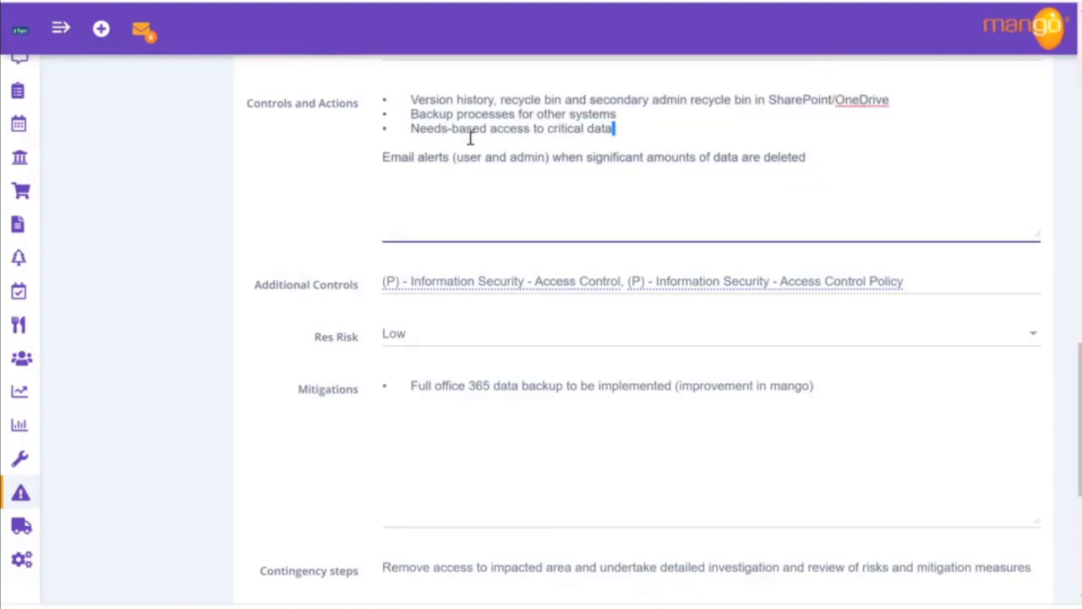
left_click_drag(384, 138, 365, 132)
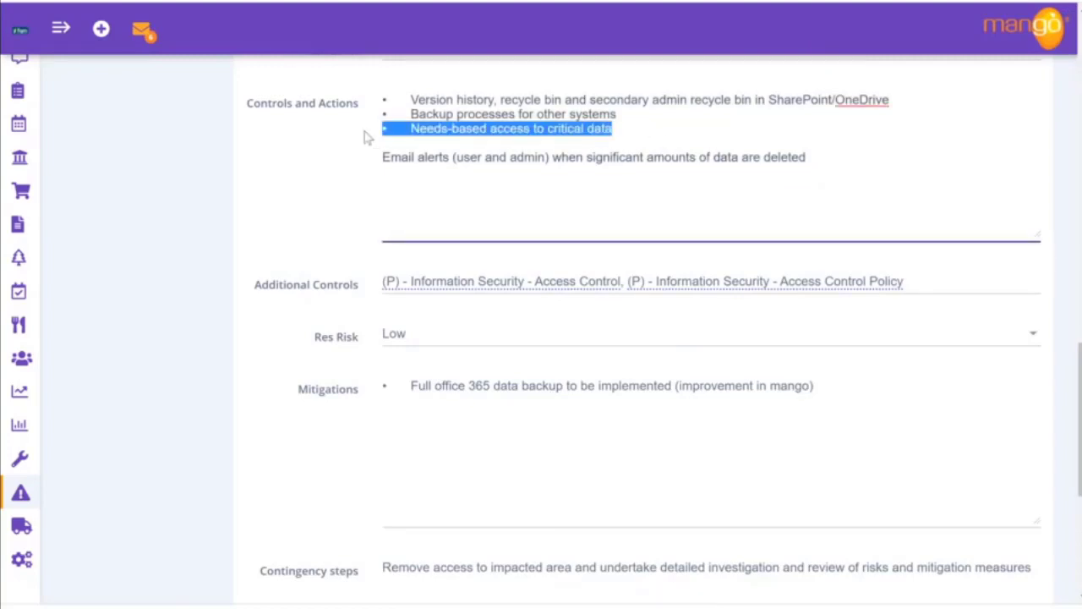
key("ctrl+c")
left_click(663, 128)
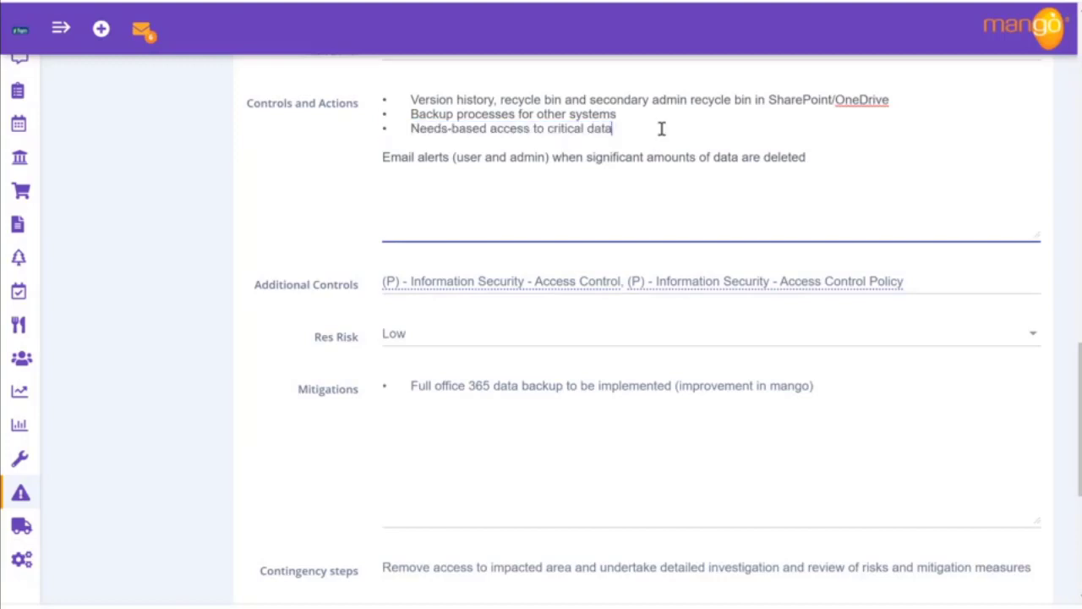
key("Return")
key("ctrl+v")
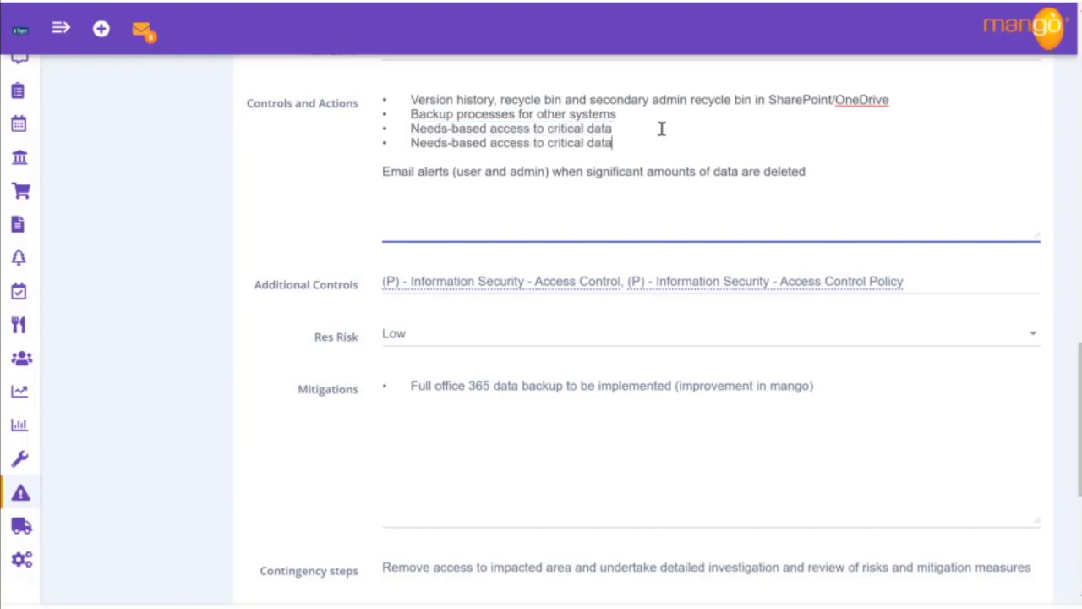
Step: Replace the duplicated bullet's text with "Full office 365 cloud back up now online and working"
left_click(413, 145)
type("Full office")
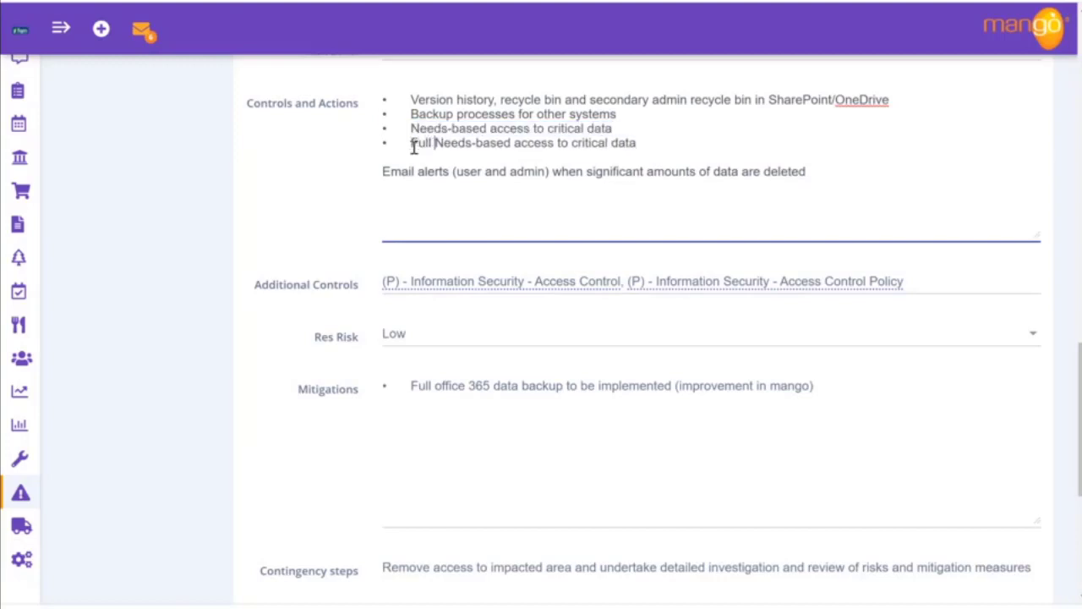
type(" 365 cloud")
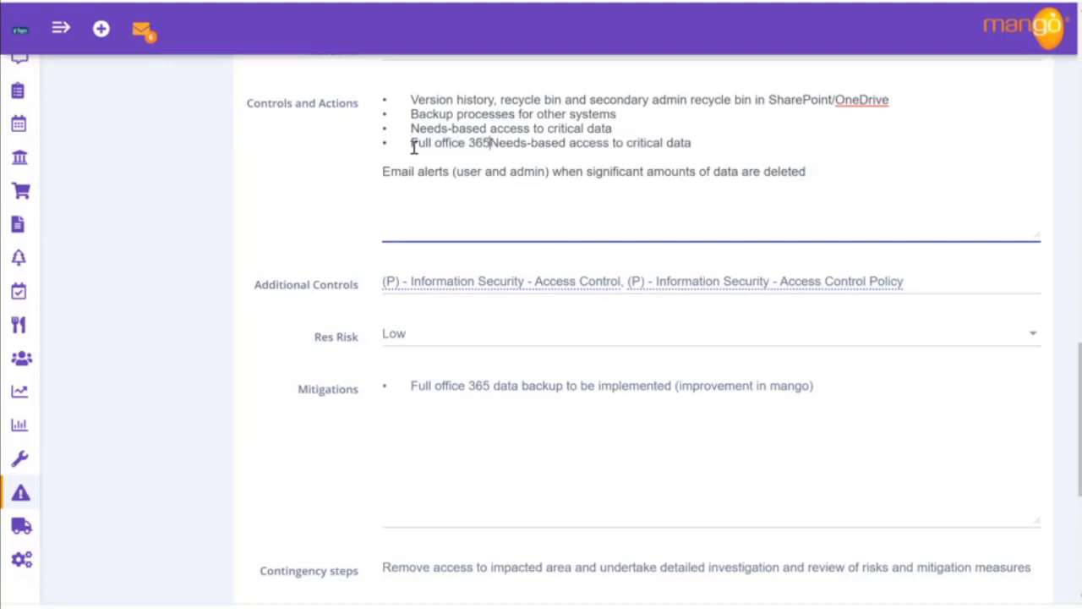
type(" back up now")
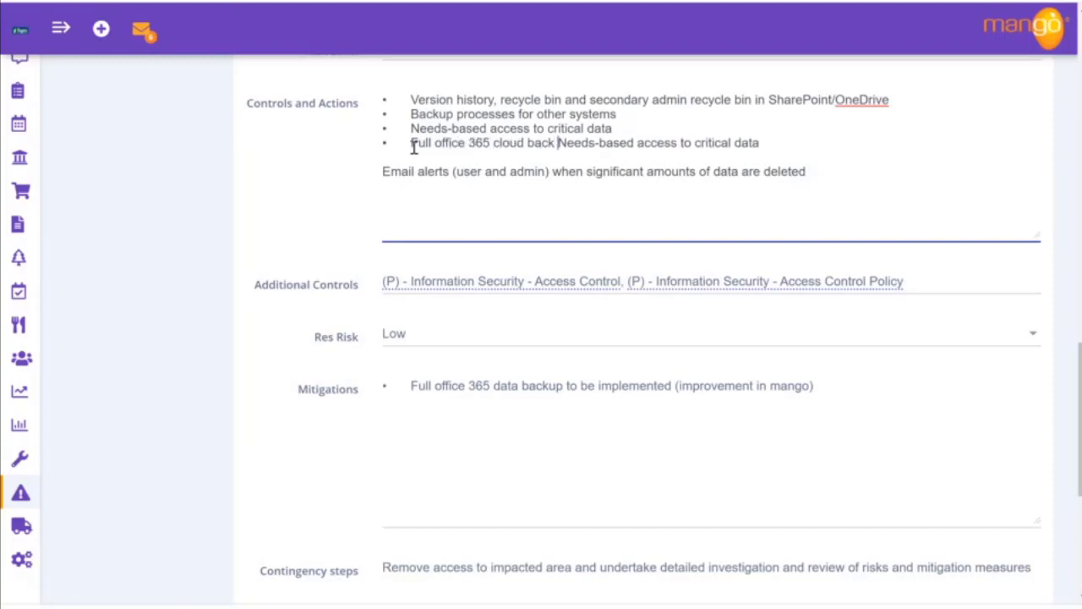
type(" online and work")
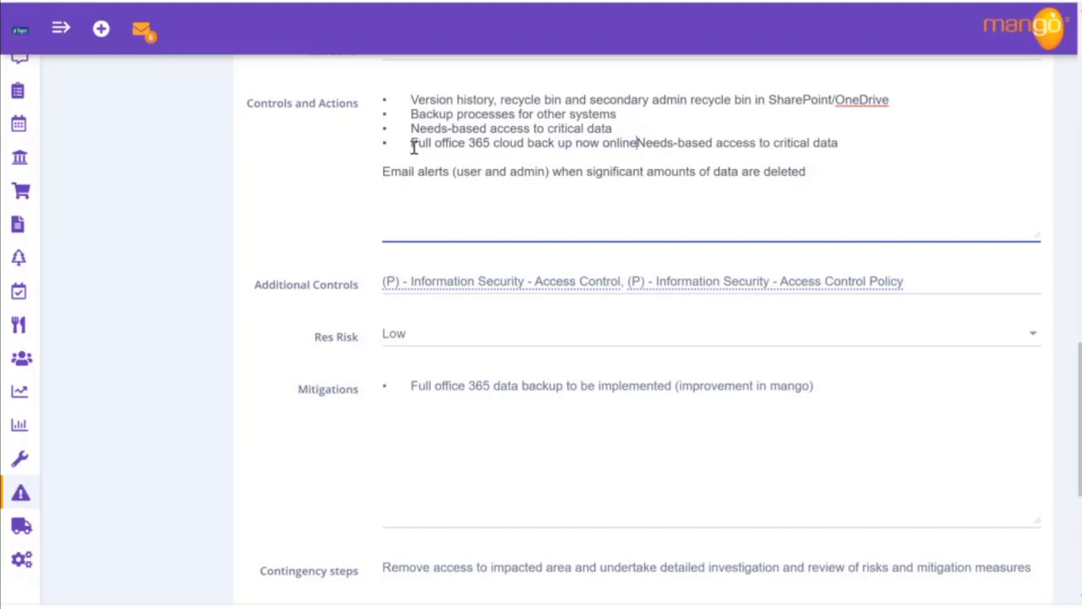
type("ing")
key("Delete")
key("Delete")
key("Delete")
key("Delete")
key("Delete")
key("Delete")
key("Delete")
key("Delete")
key("Delete")
key("Delete")
key("Delete")
key("Delete")
key("Delete")
key("Delete")
key("Delete")
key("Delete")
key("Delete")
key("Delete")
key("Delete")
key("Delete")
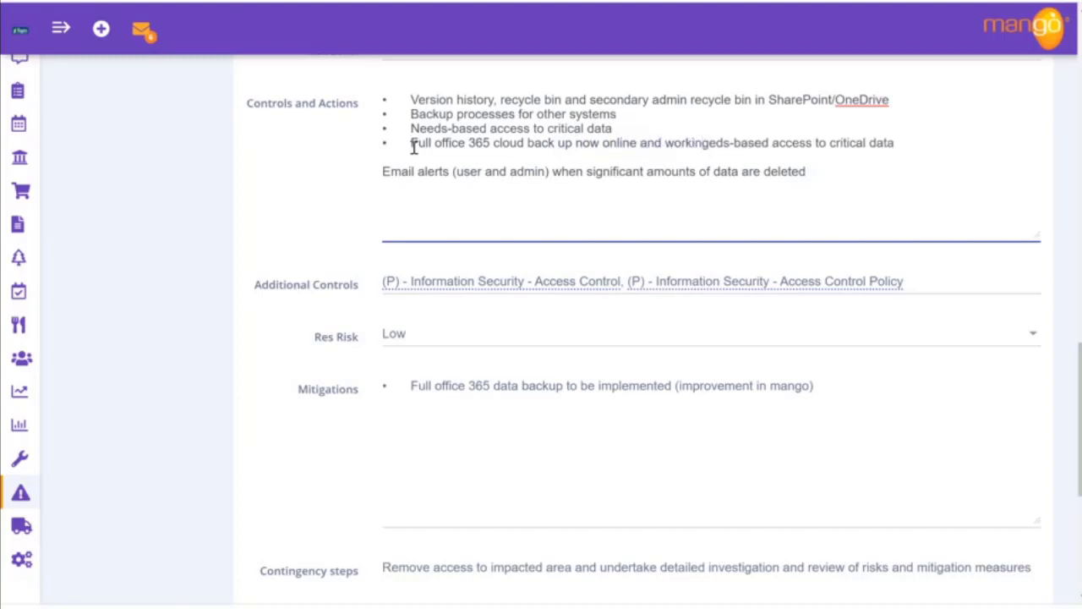
key("Delete")
key("Delete")
key("Delete")
key("Delete")
key("Delete")
key("Delete")
key("Delete")
key("Delete")
key("Delete")
key("Delete")
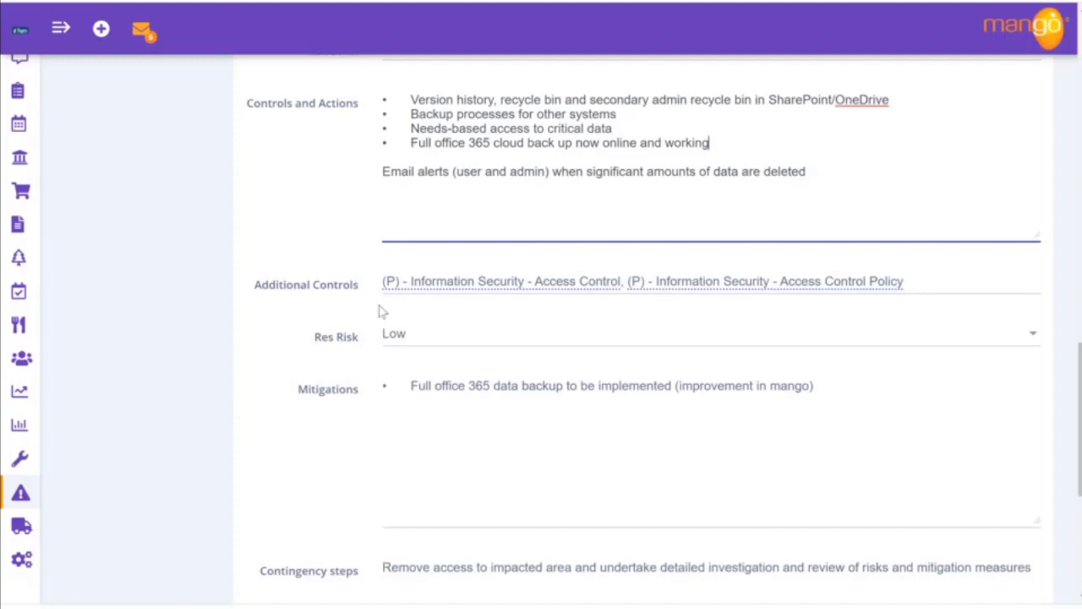
Step: Remove the Office 365 data backup entry from Mitigations and save the risk
left_click_drag(814, 387, 387, 389)
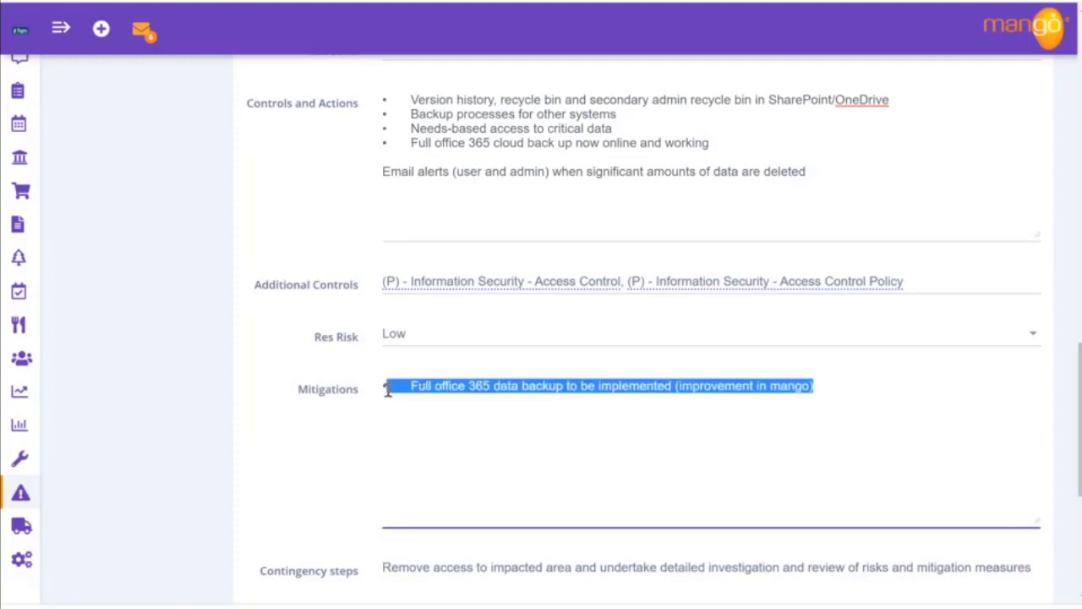
key("ctrl+x")
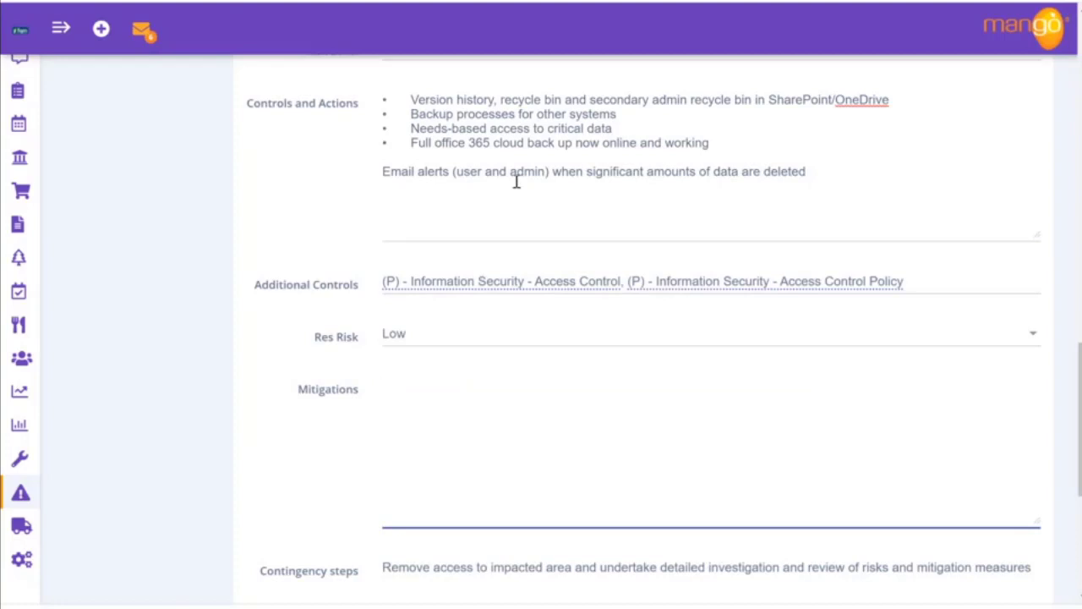
scroll(517, 182, "up", 15)
left_click(122, 220)
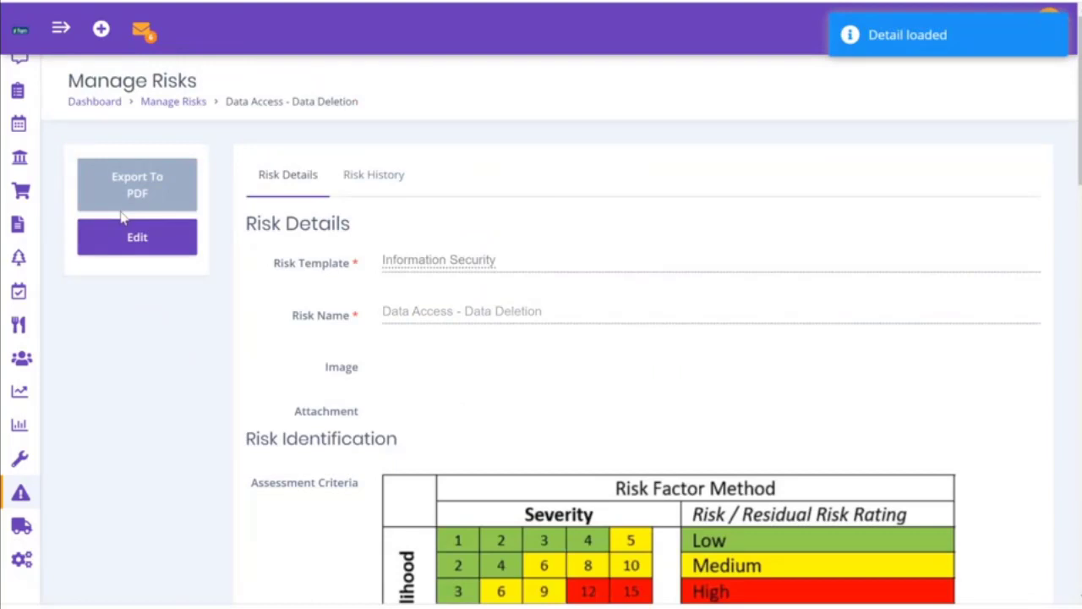
Step: Review the plant/equipment and risk registers linked to this risk in its history, and return to the risk details
left_click(376, 176)
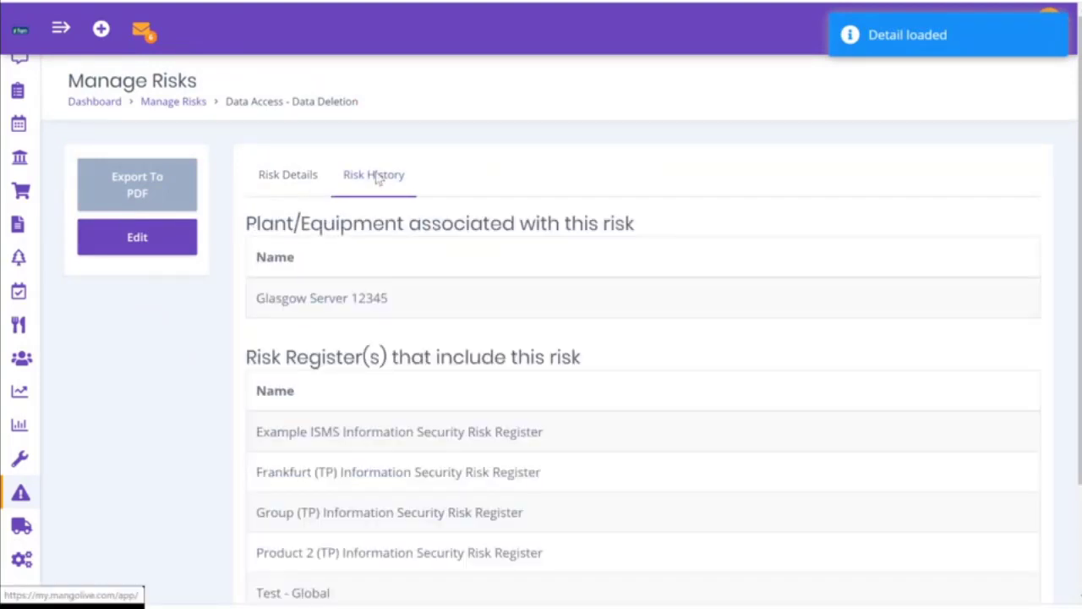
scroll(557, 524, "down", 2)
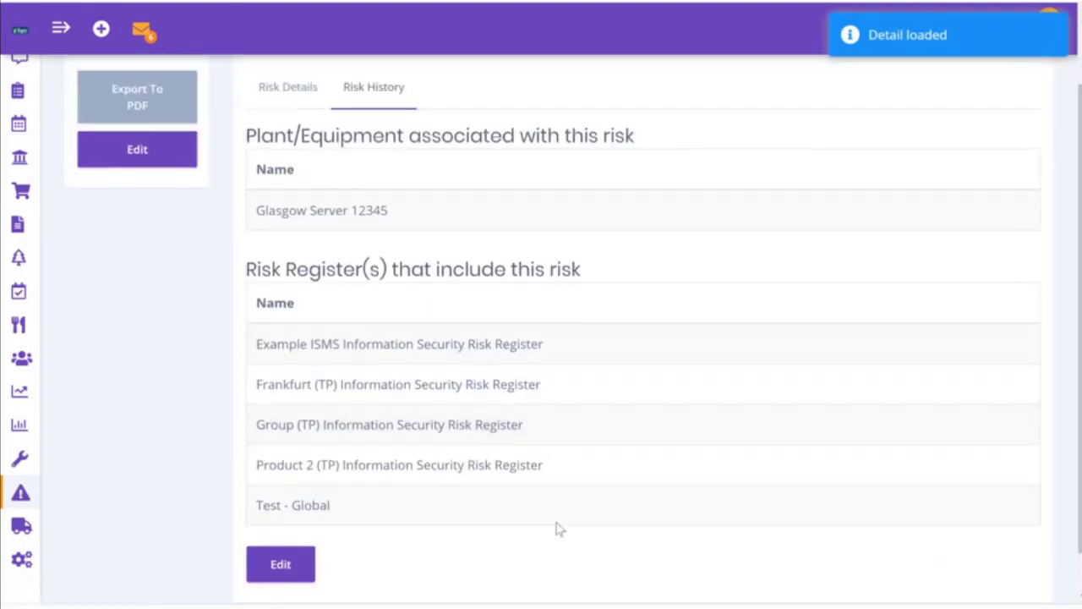
scroll(558, 526, "up", 2)
left_click(295, 178)
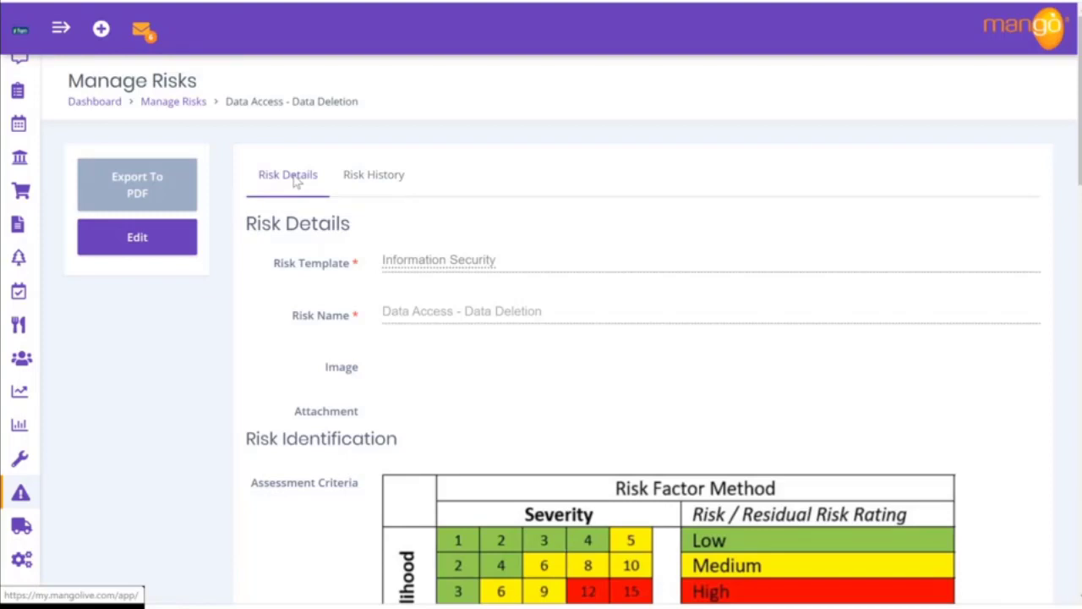
Step: Start a new register in Manage Registers with the navigation sidebar expanded, and name it "Information Security Risk Register"
left_click(64, 30)
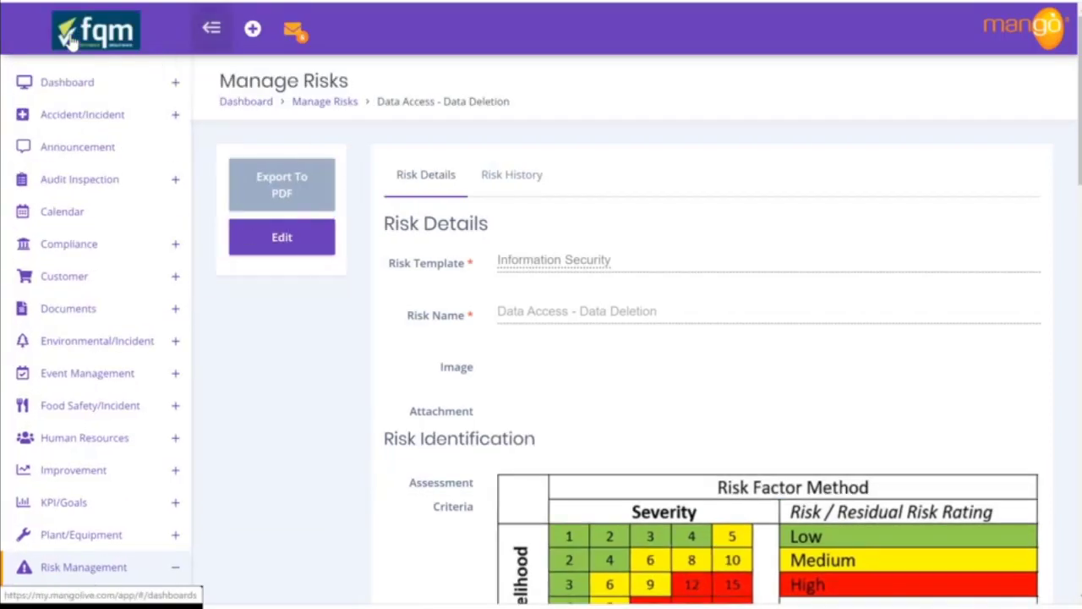
scroll(89, 449, "down", 4)
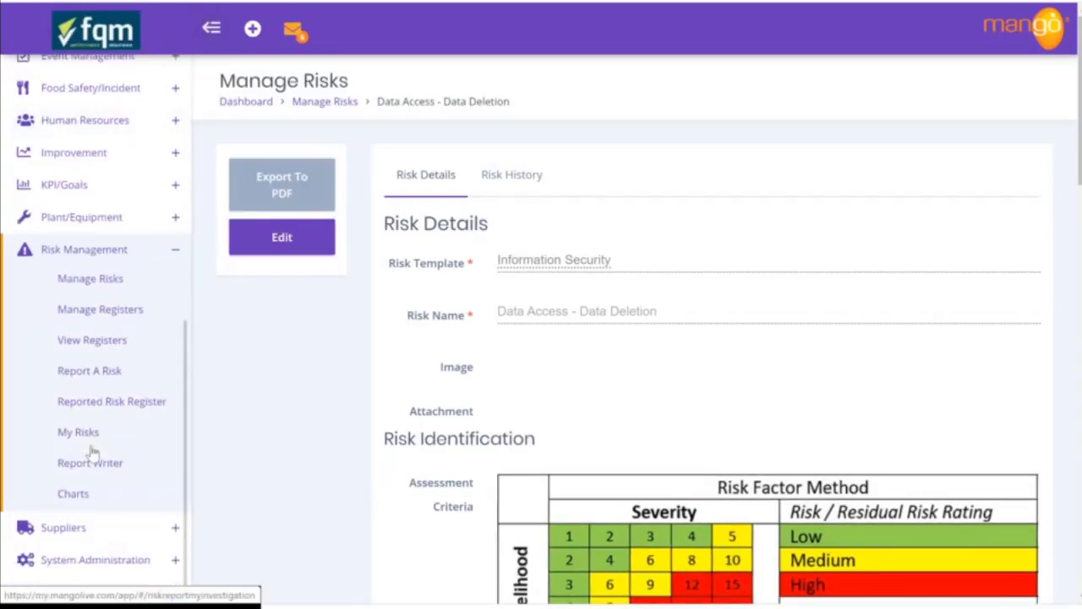
left_click(99, 311)
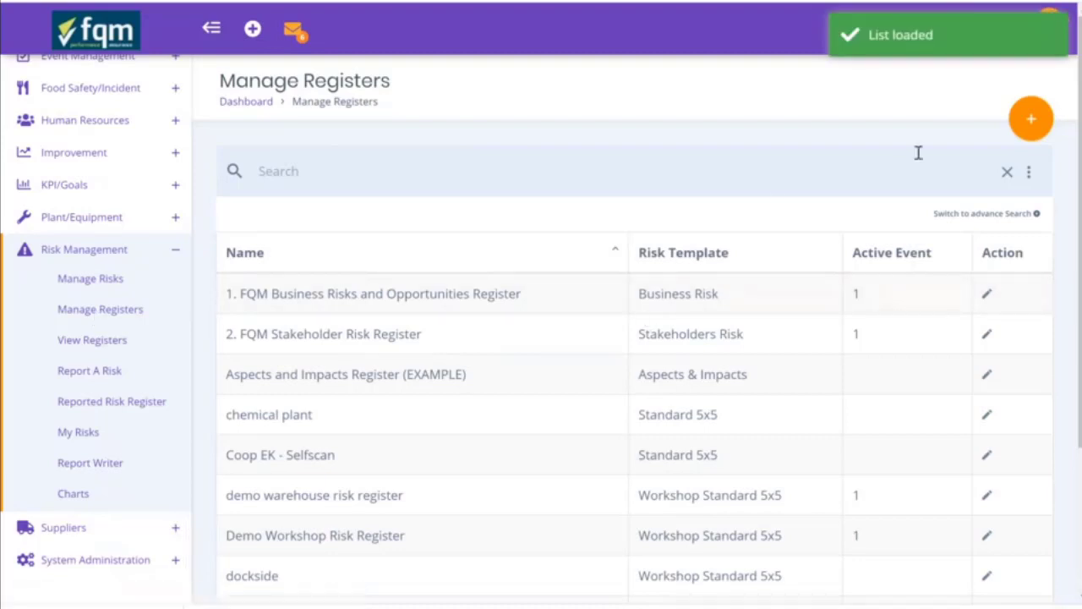
left_click(1032, 119)
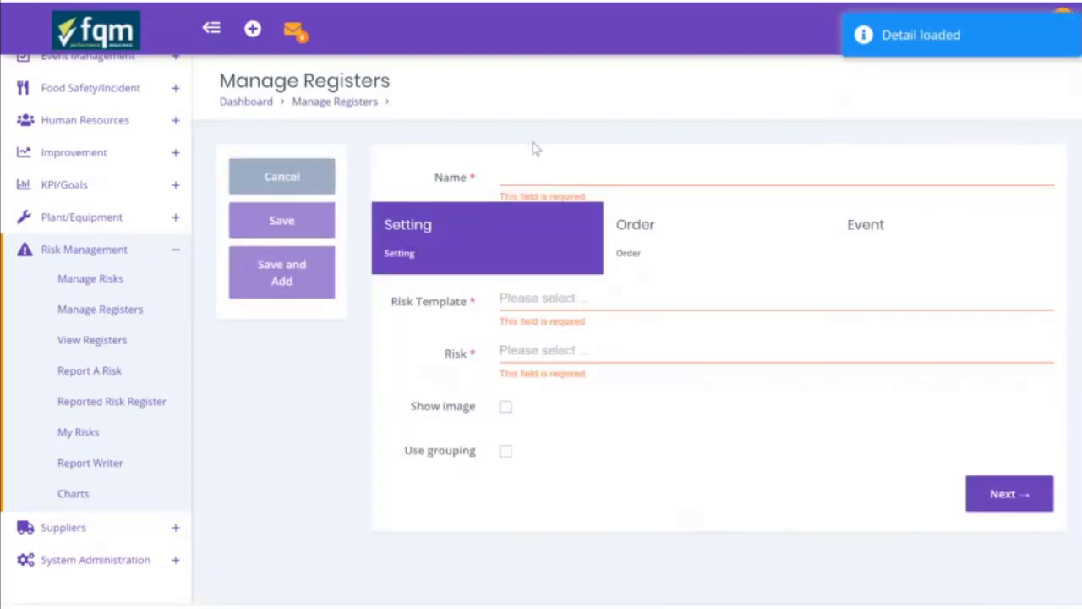
left_click(535, 175)
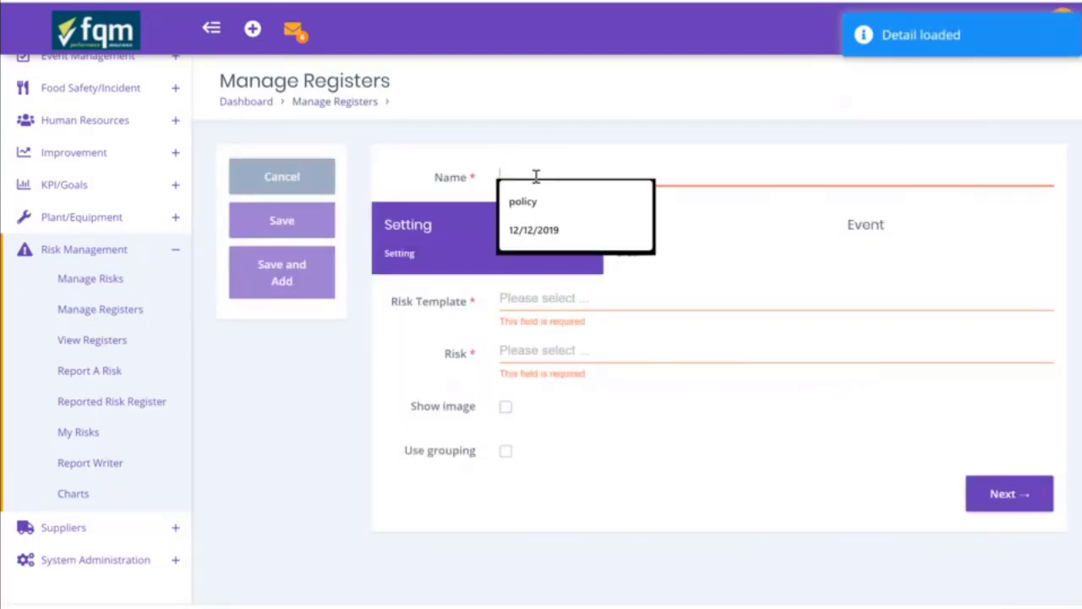
type("Infor")
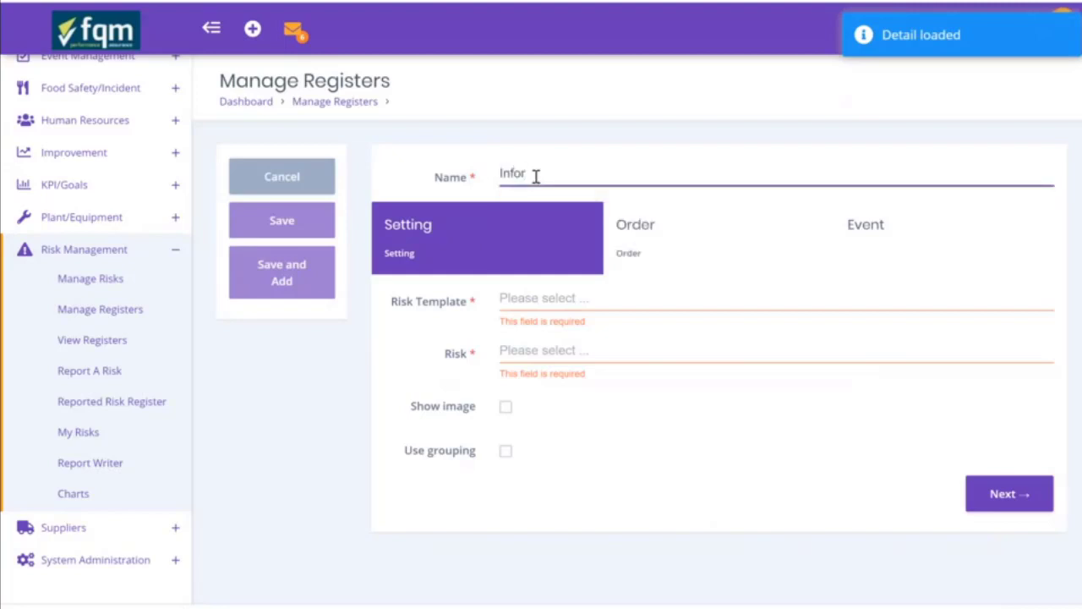
type("mation Securi")
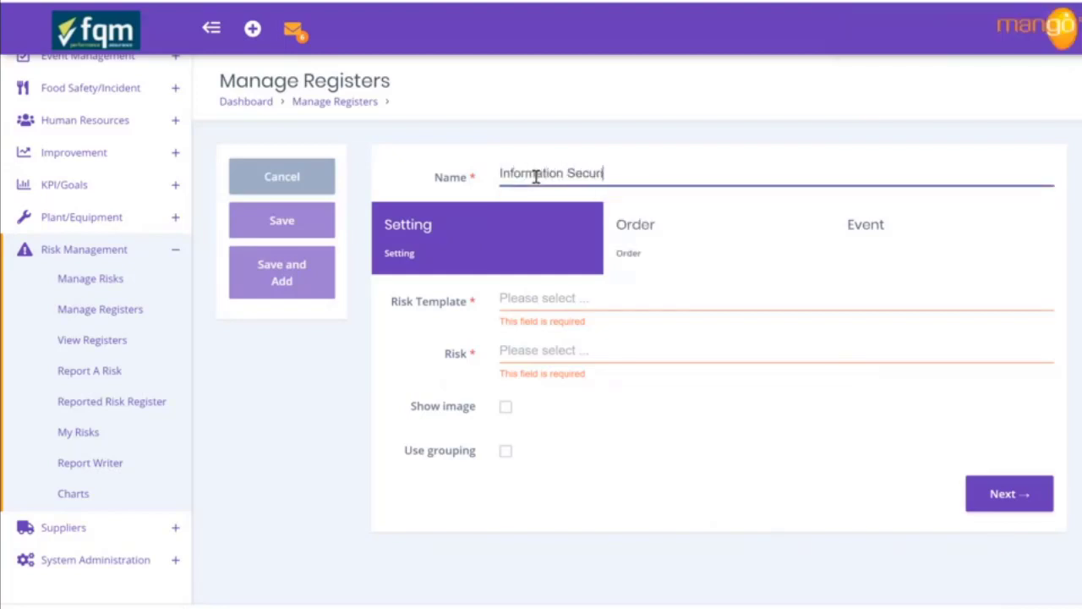
type("ty Risk")
type("Register")
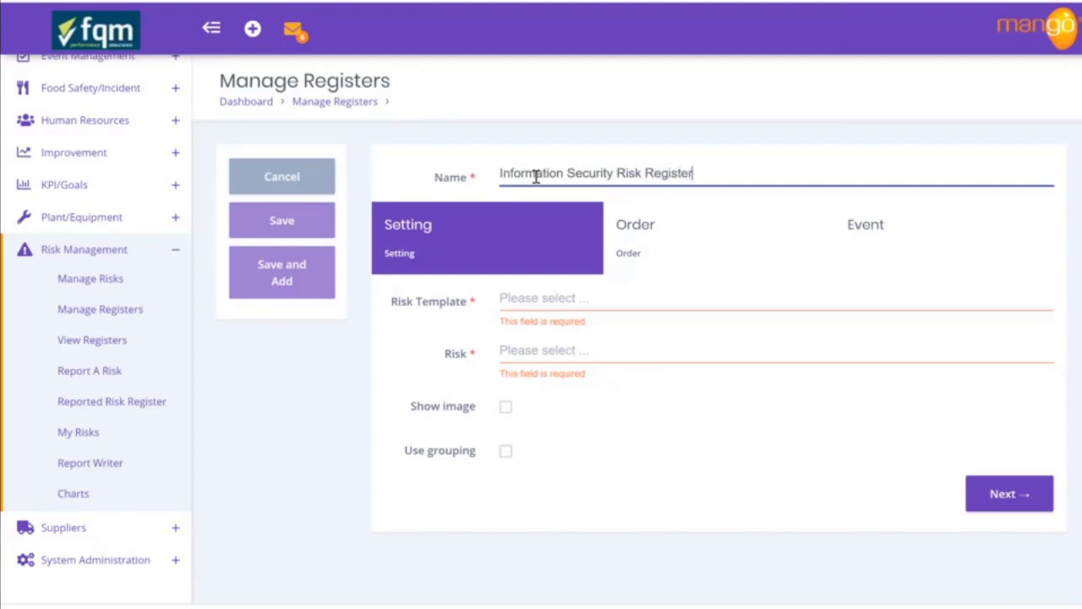
Step: Filter the risk templates by "info" and assign the second Information Security template to the register
left_click(558, 301)
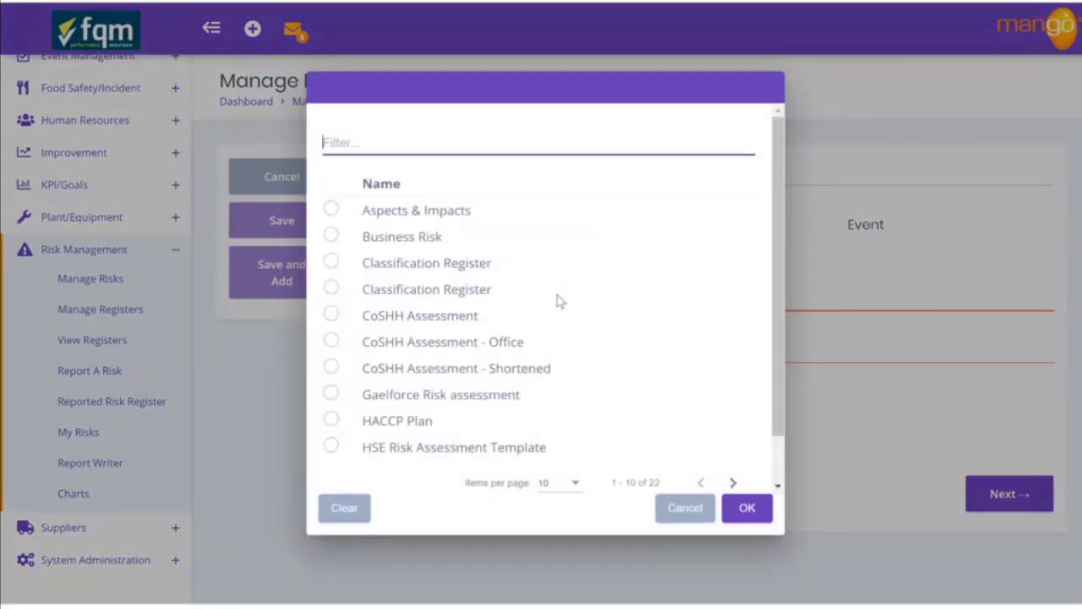
type("info")
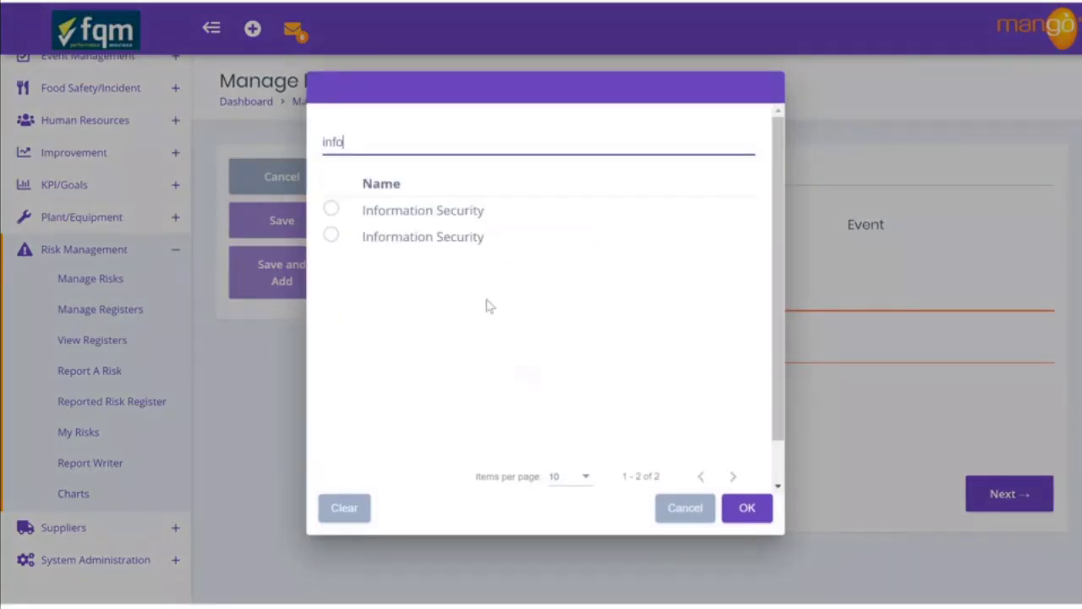
left_click(330, 236)
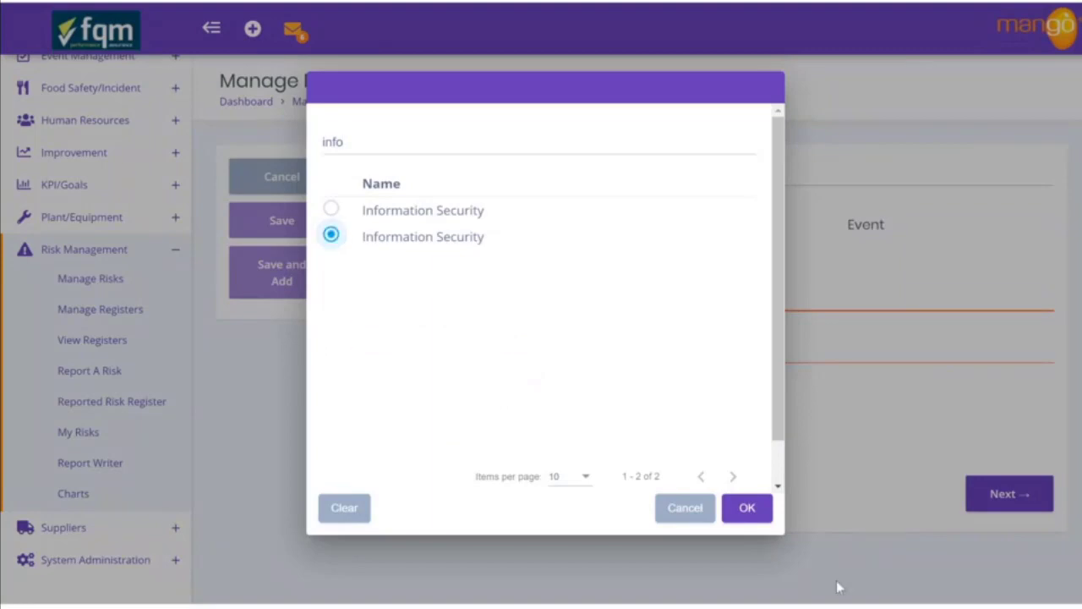
left_click(747, 509)
Step: Select the Frankfurt Data Deletion, Frankfurt Lost/Stolen Device, and Mango data access risks, plus CPD System - Frankfurt, for the register
left_click(576, 352)
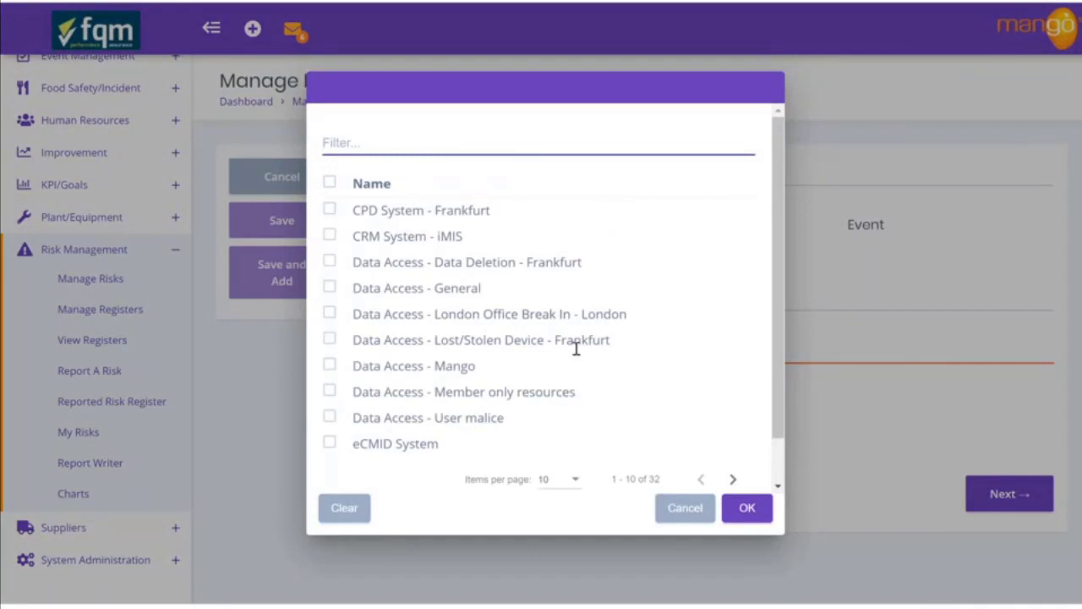
left_click(330, 262)
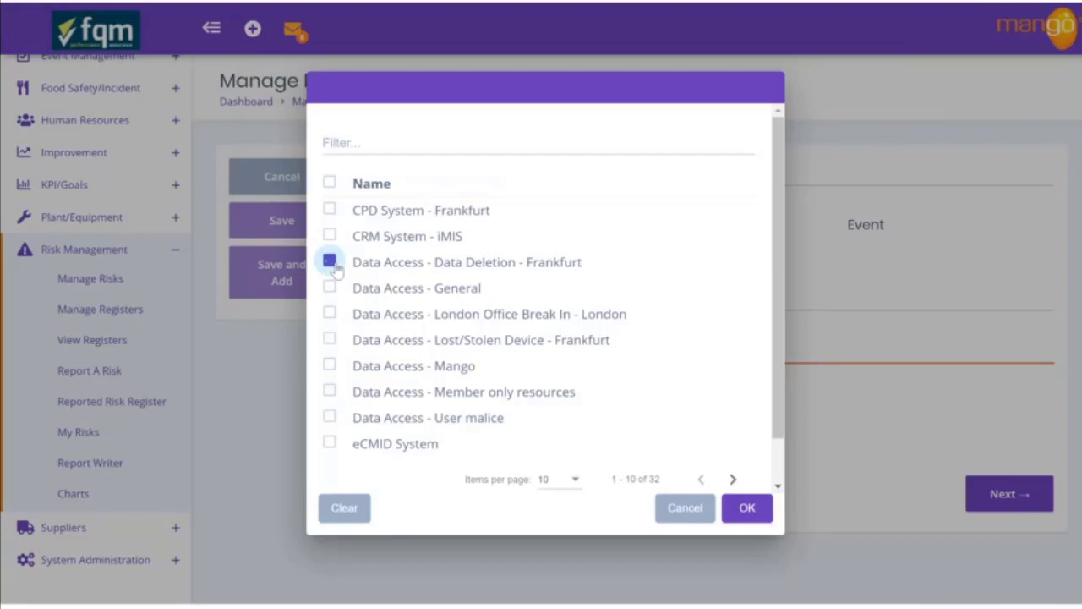
left_click(330, 341)
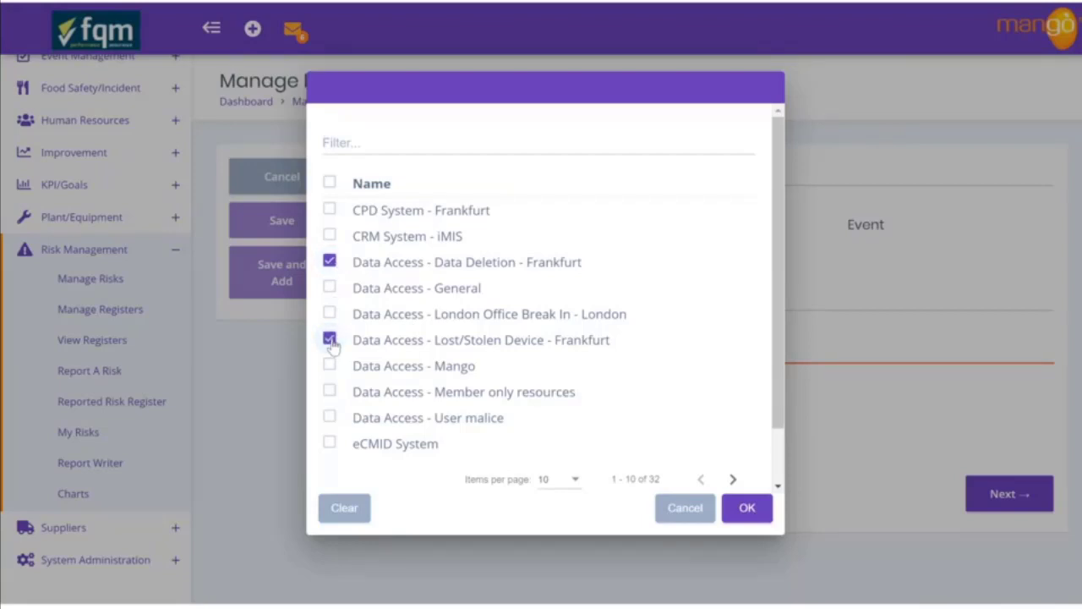
left_click(329, 367)
left_click(330, 211)
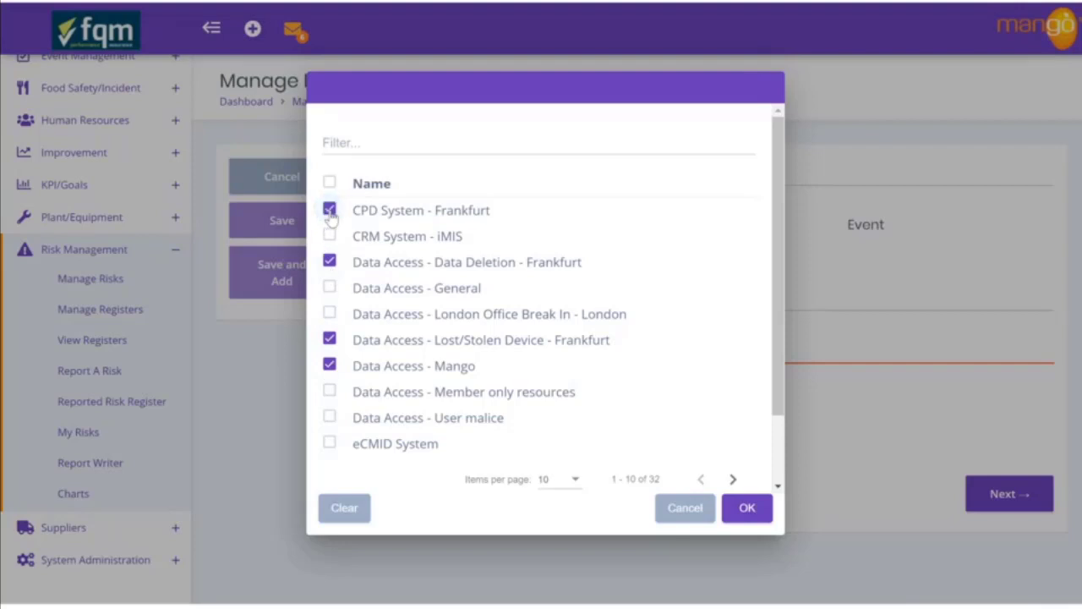
Step: Add Identify - Lost/Stolen Device and Meeting Room Access Risk XYZ - Frankfurt to the risk selection and confirm it
left_click(732, 479)
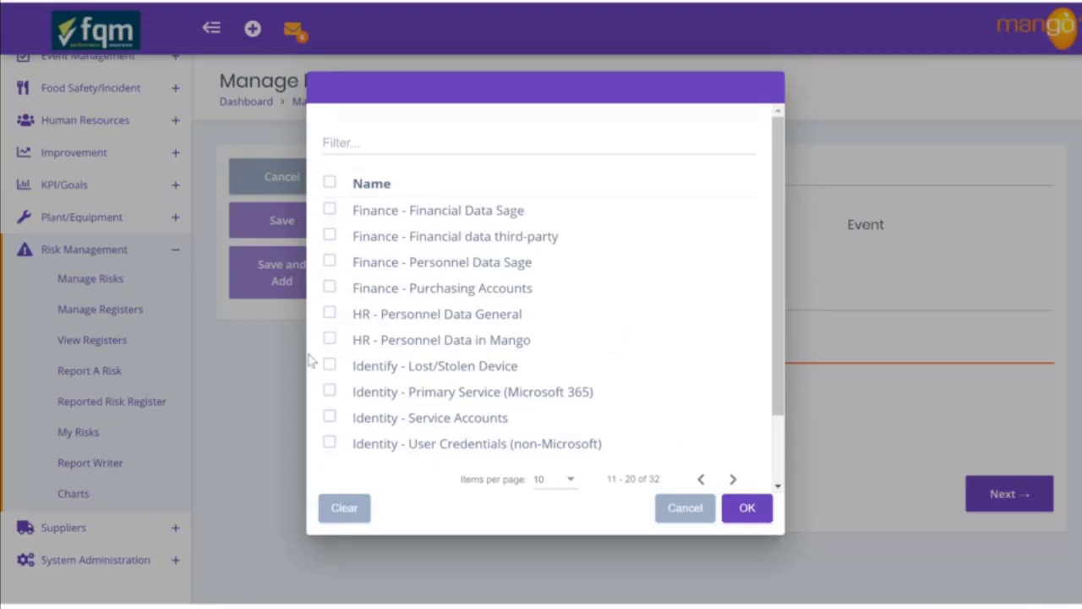
left_click(331, 369)
left_click(733, 479)
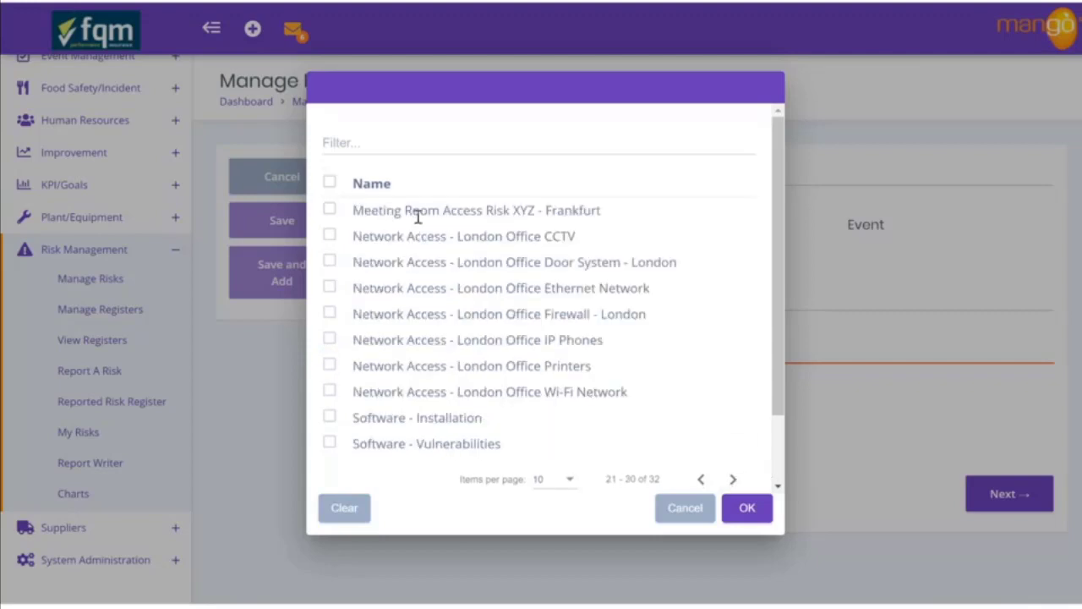
left_click(330, 212)
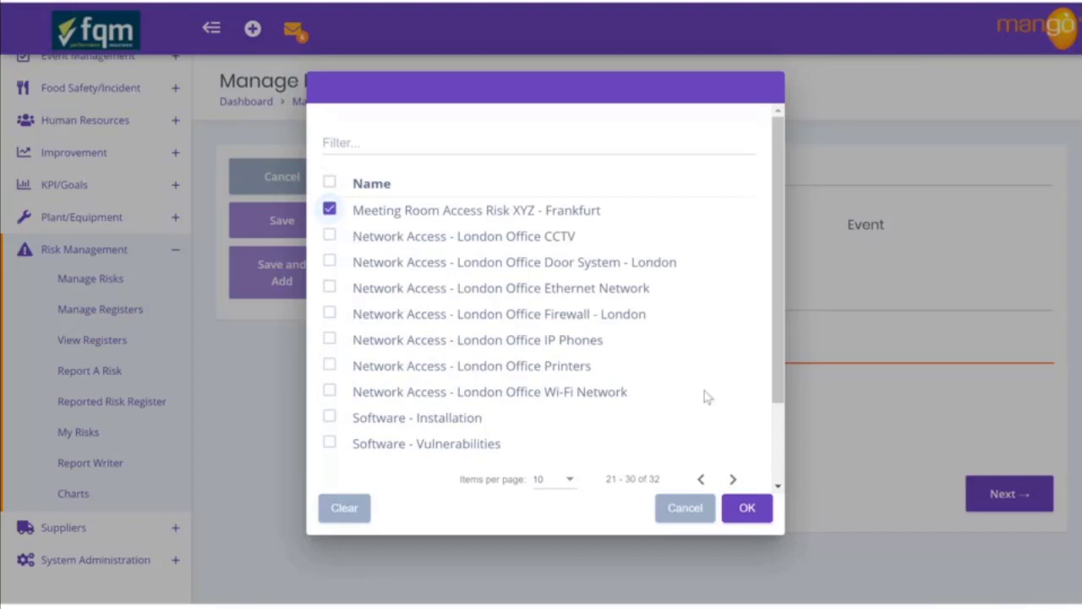
left_click(747, 508)
Step: Proceed through the register's Order and Event stages without adding an event, and save the register
left_click(979, 521)
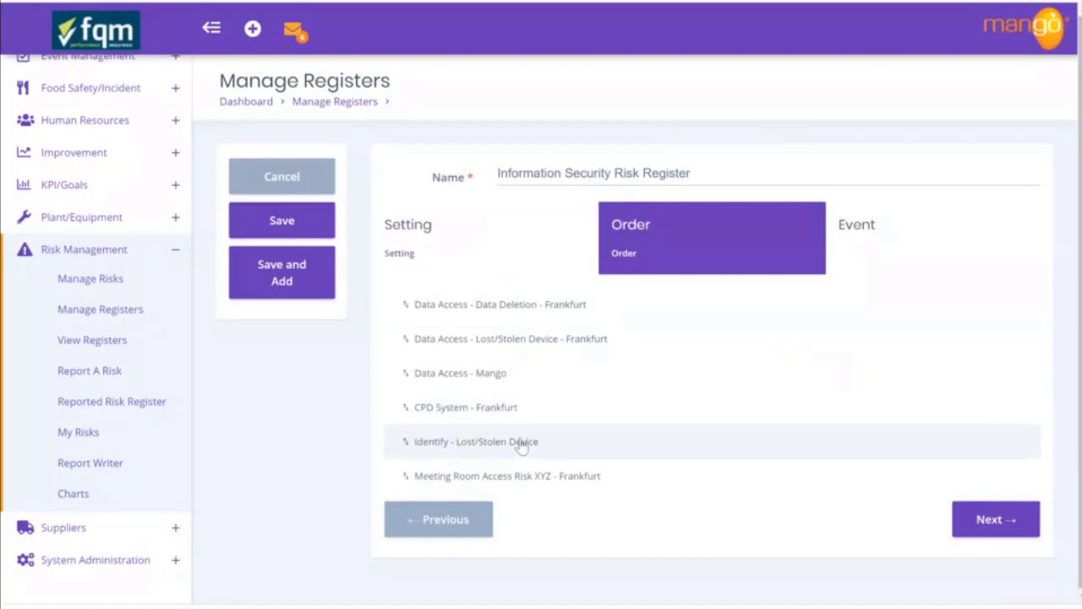
left_click(987, 516)
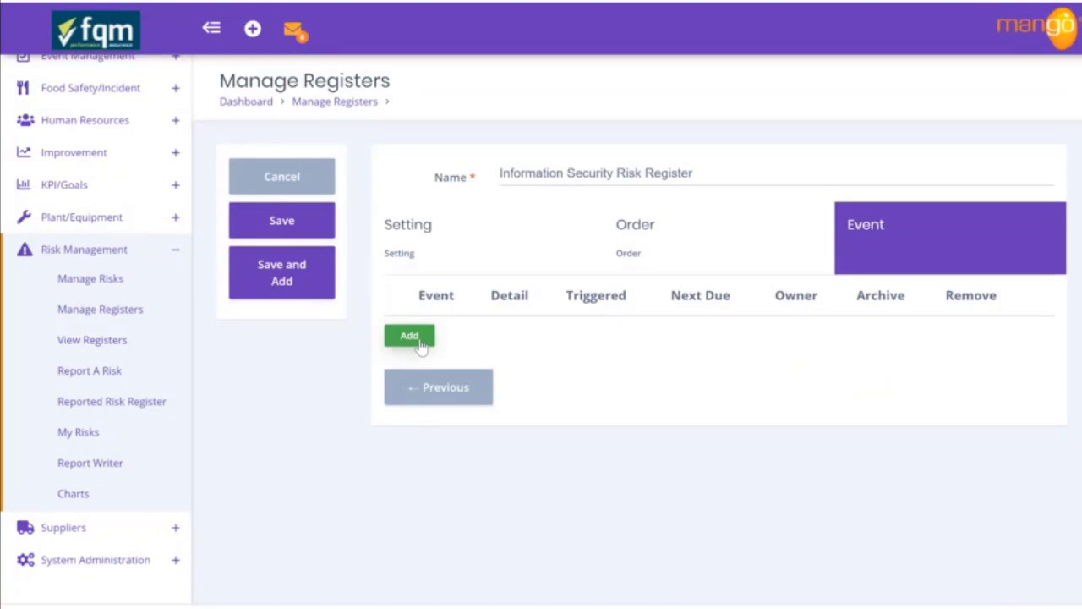
left_click(292, 234)
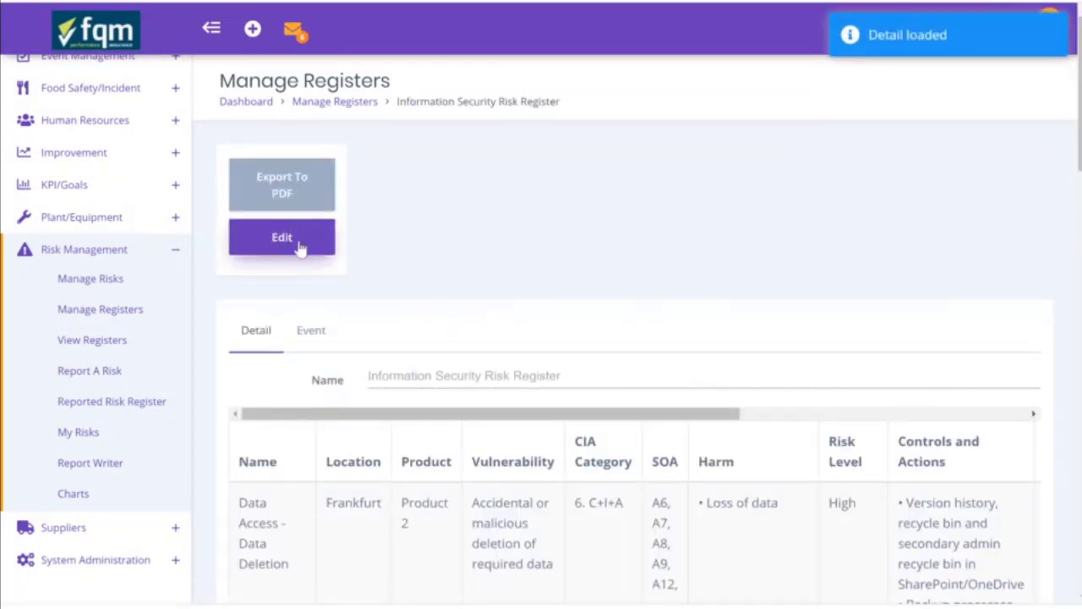
Step: Search View Registers for "information security", open the Information Security Risk Register, and examine its risk entries with the navigation sidebar collapsed
left_click(106, 351)
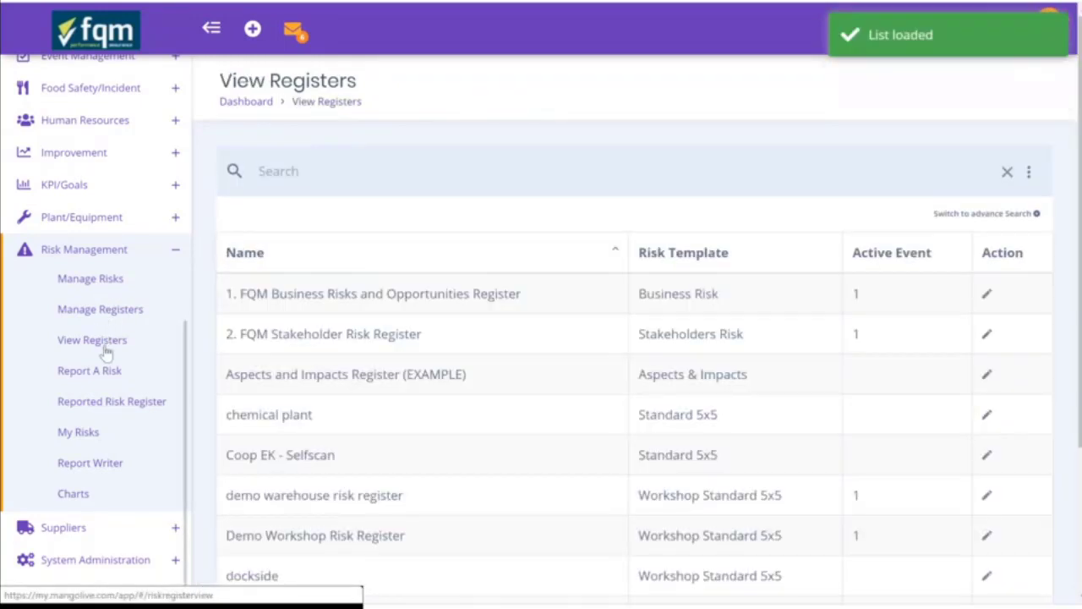
left_click(616, 172)
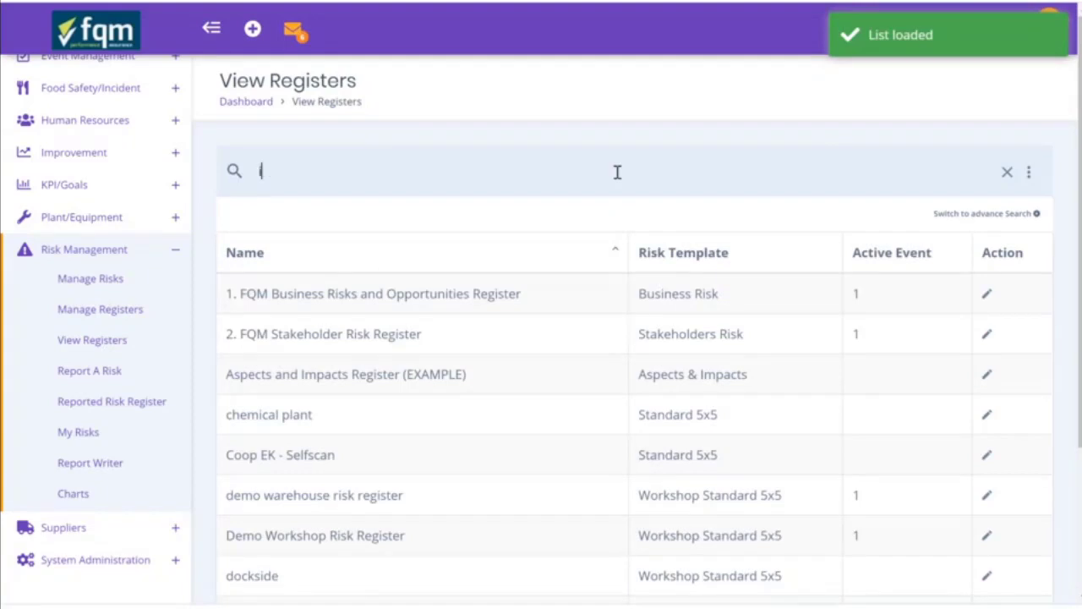
type("information security")
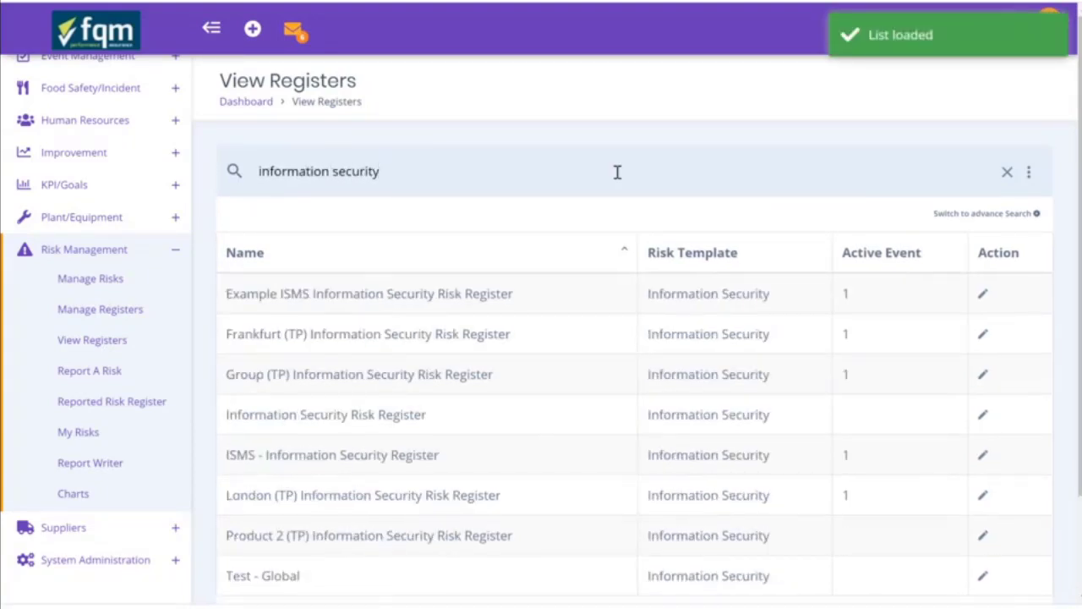
left_click(412, 428)
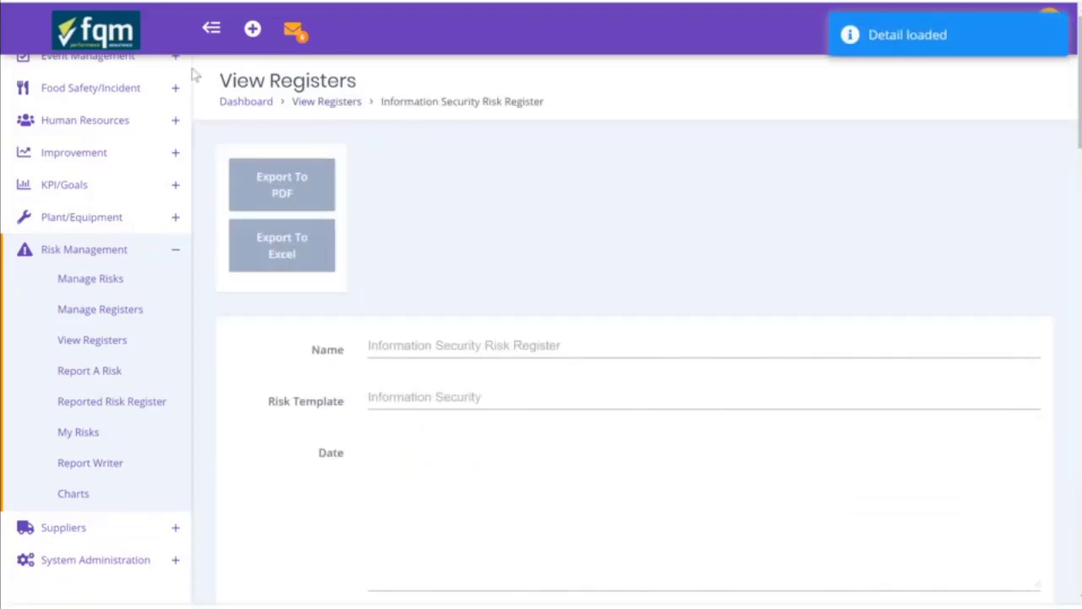
left_click(212, 27)
scroll(773, 469, "down", 3)
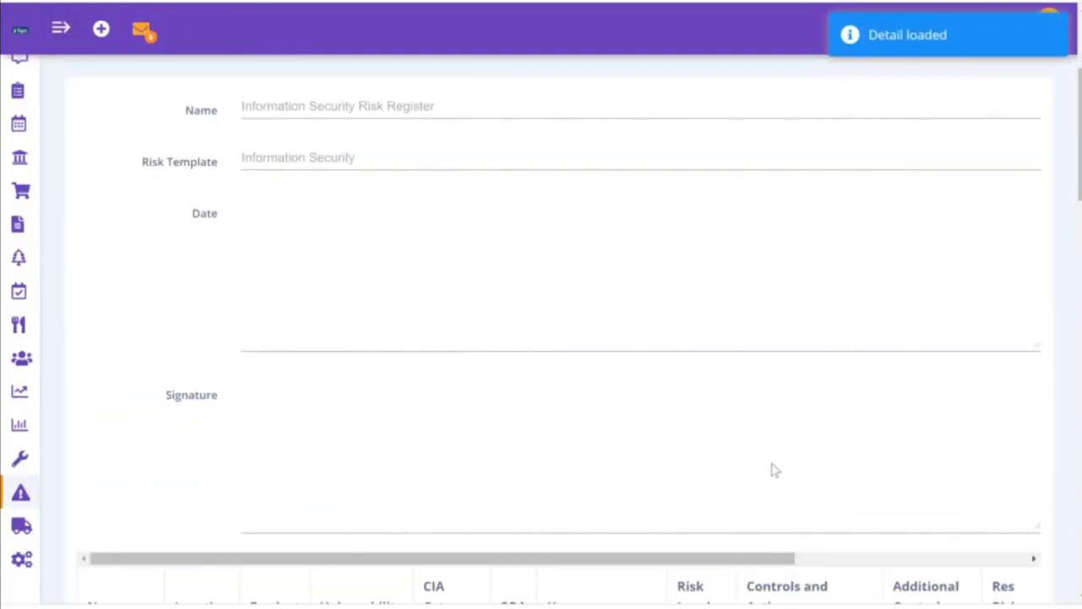
scroll(773, 471, "down", 4)
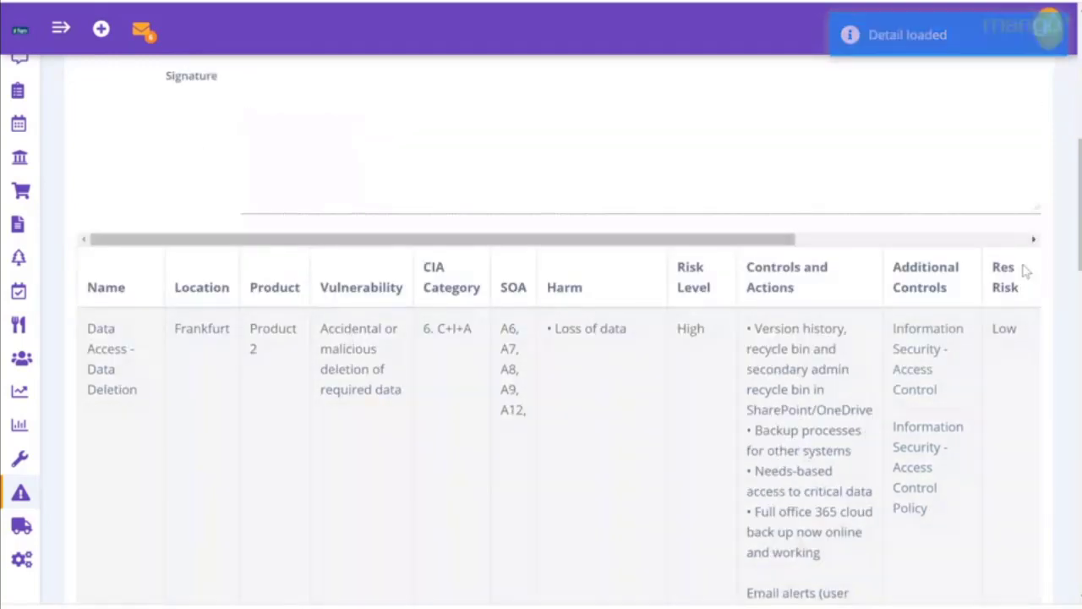
left_click_drag(1080, 196, 1079, 31)
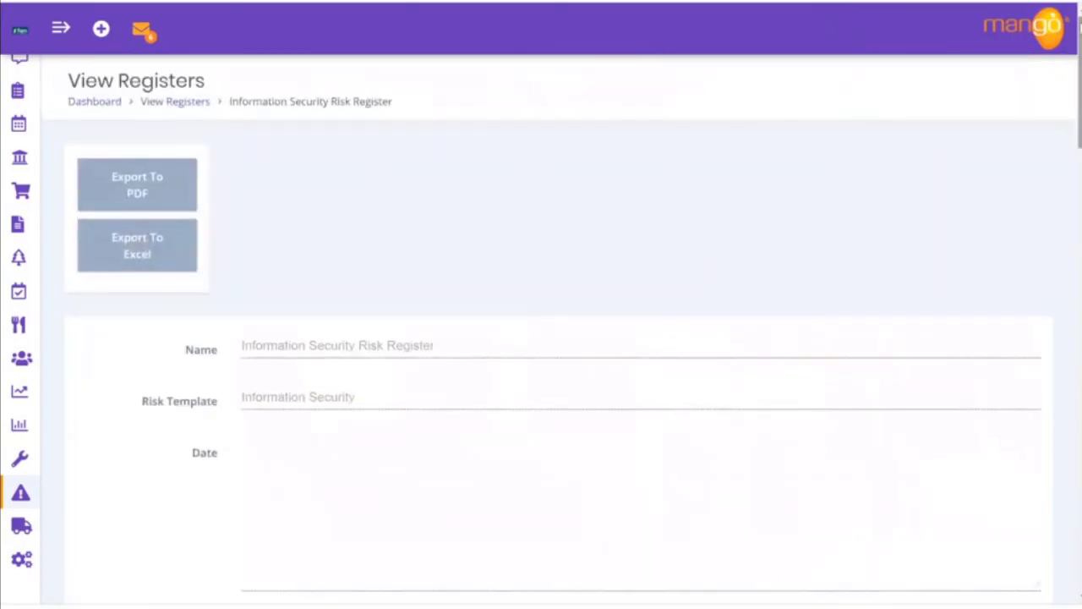
Step: Expand the navigation sidebar and open Risk Templates within System Administration's Risk Setup
left_click(60, 28)
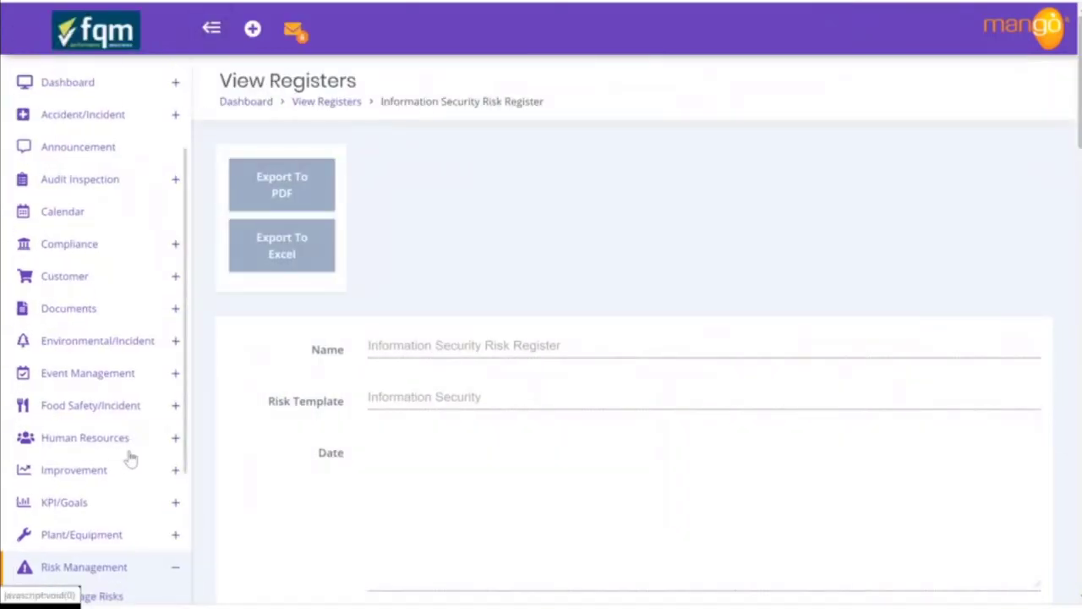
left_click_drag(191, 418, 193, 541)
left_click(132, 352)
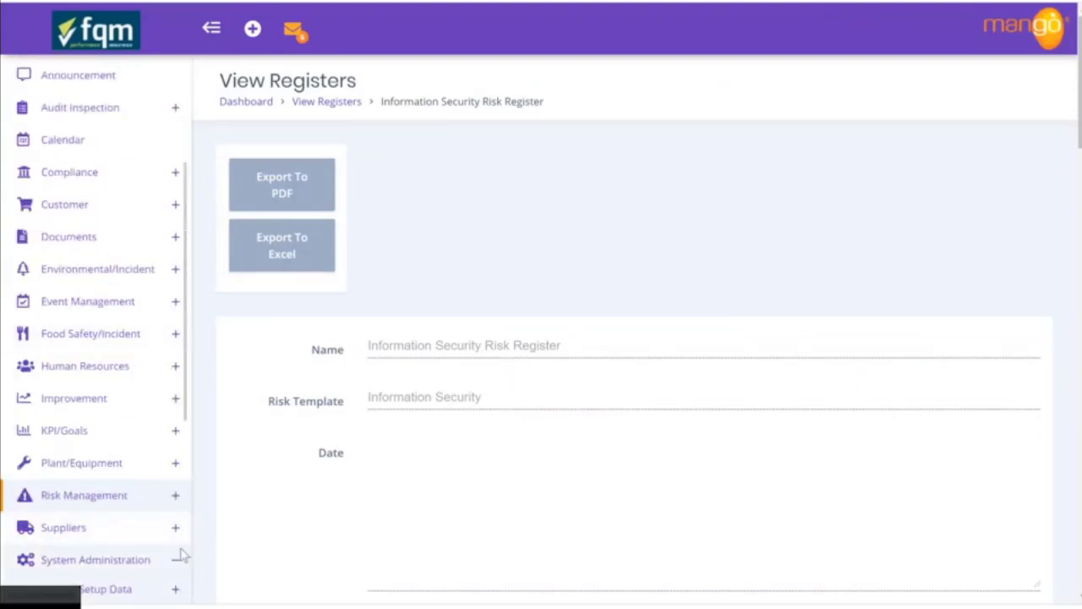
left_click(155, 554)
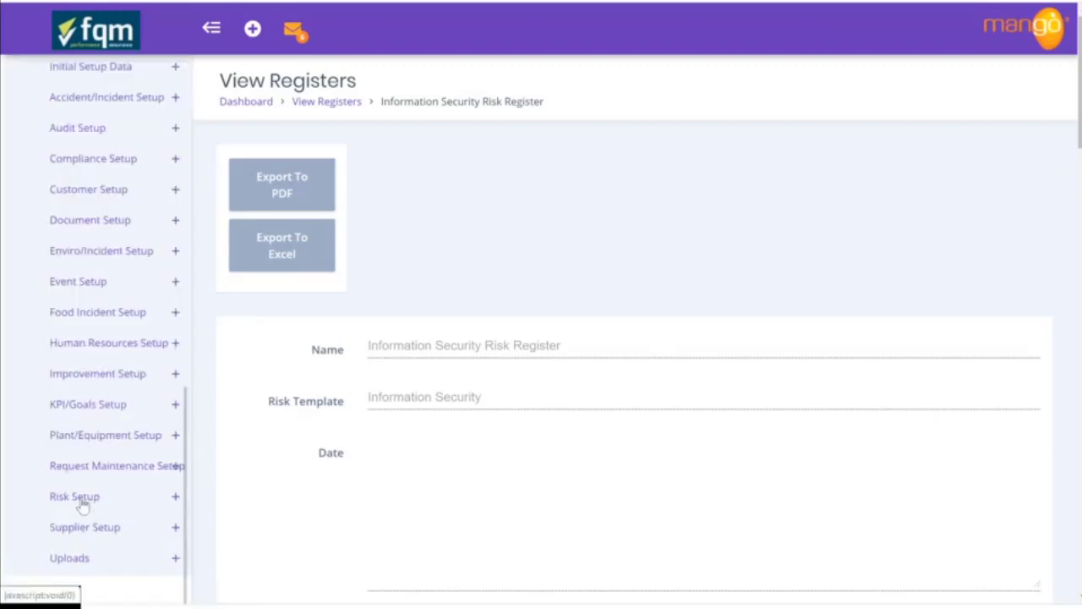
left_click(83, 503)
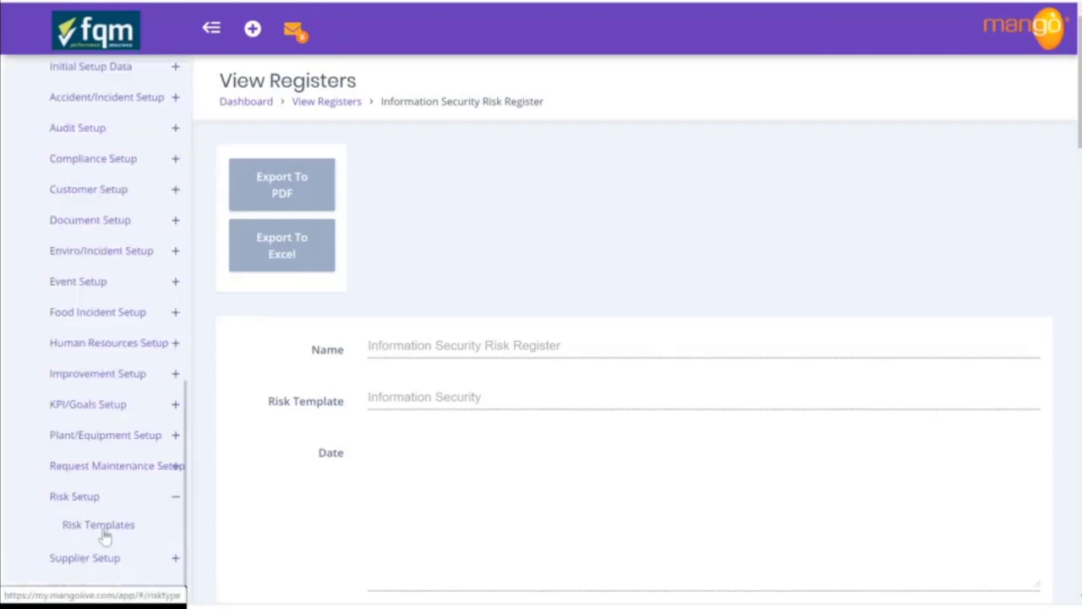
left_click(102, 533)
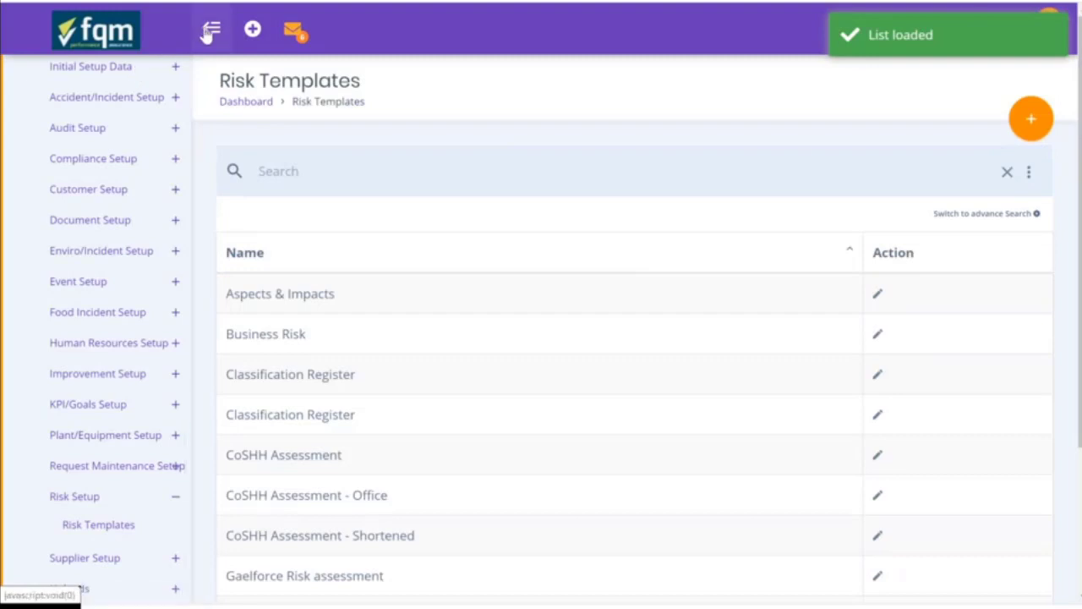
Step: Collapse the navigation sidebar and start a new risk template named "Hazard Register Template"
left_click(210, 30)
scroll(345, 438, "down", 1)
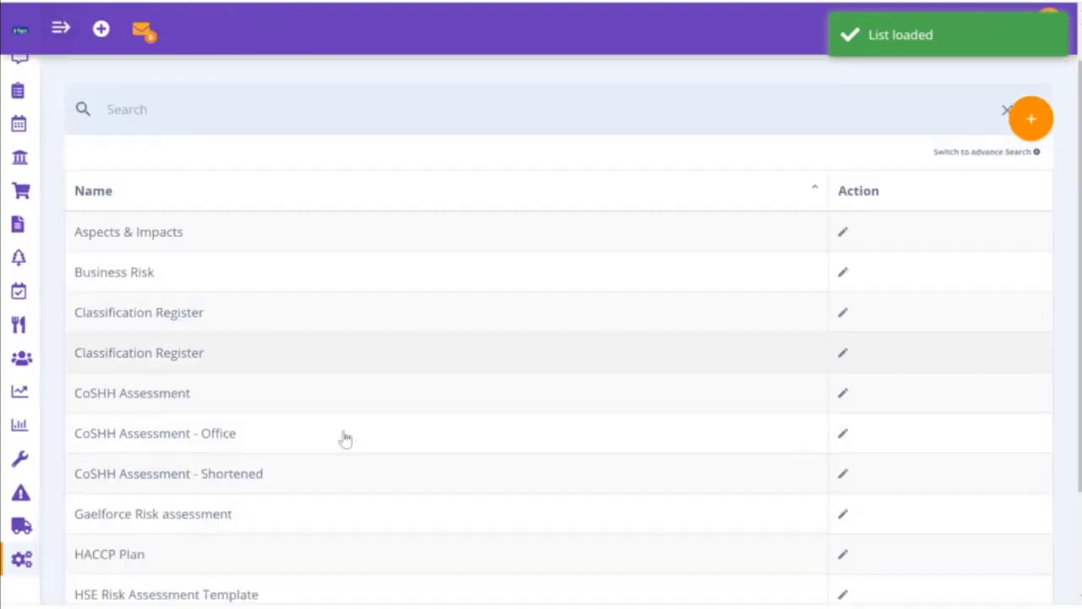
scroll(345, 438, "down", 2)
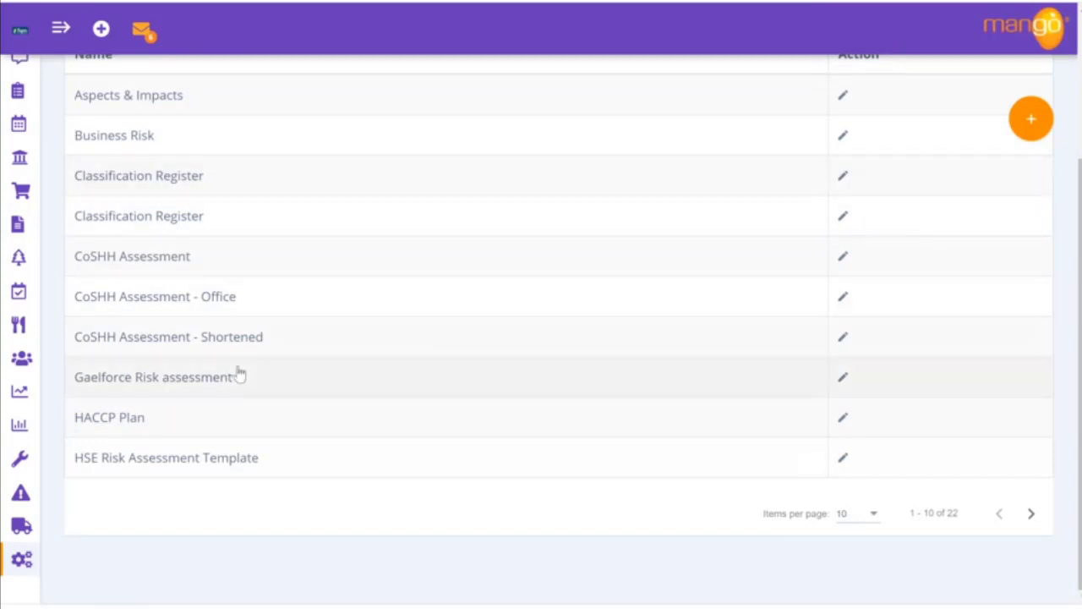
scroll(239, 375, "up", 3)
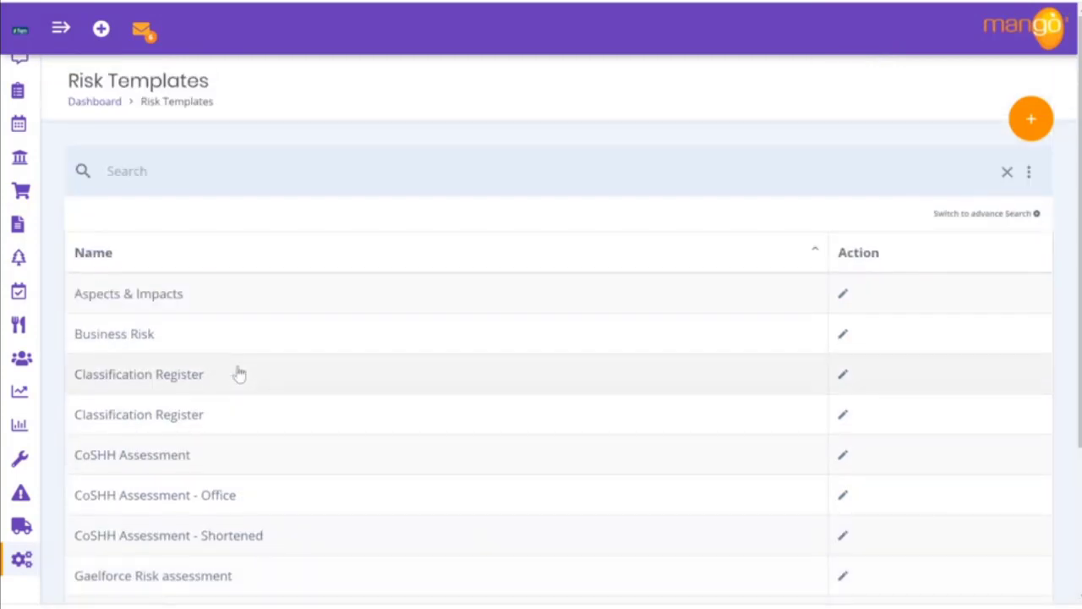
left_click(1030, 124)
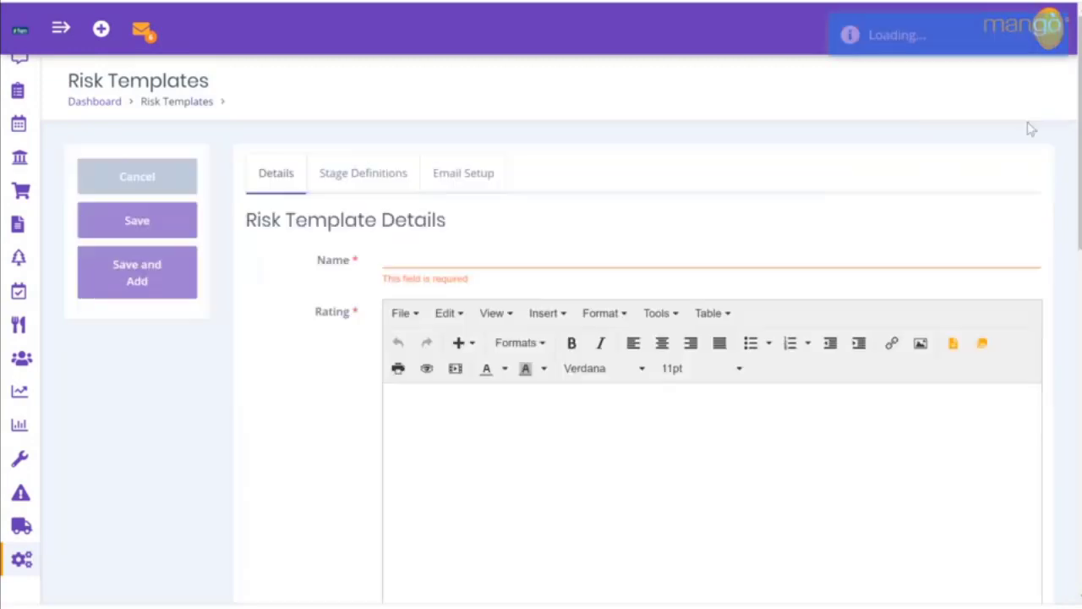
left_click(569, 262)
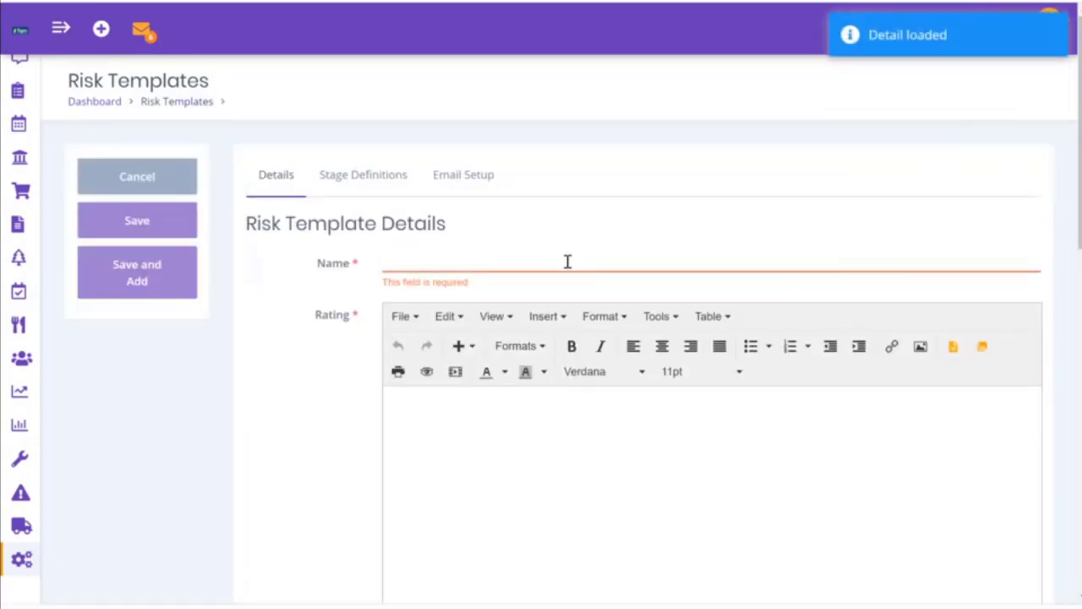
type("Haz")
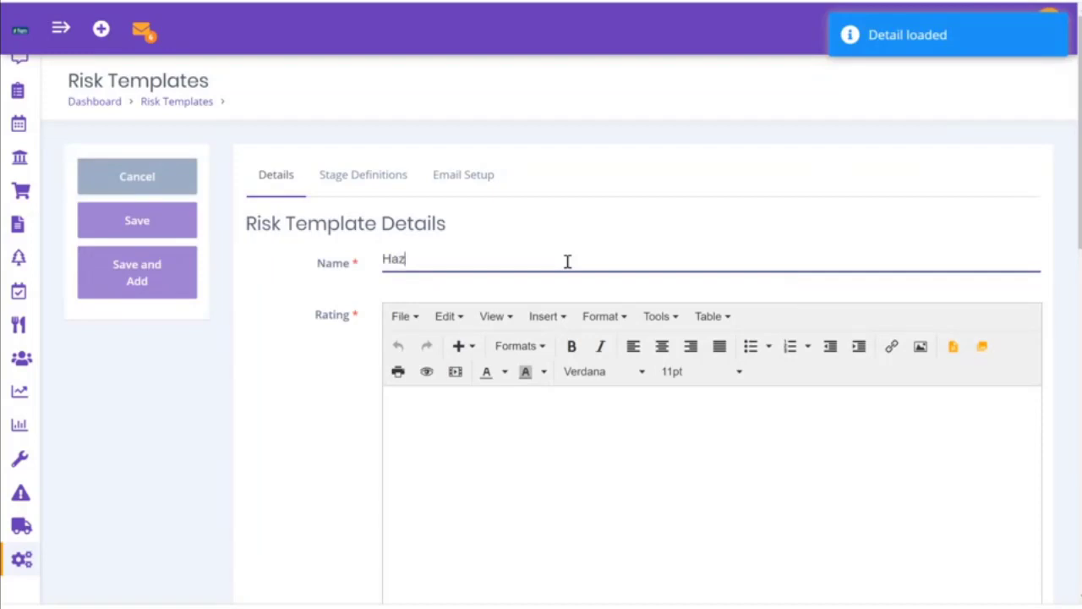
type("ard Regist")
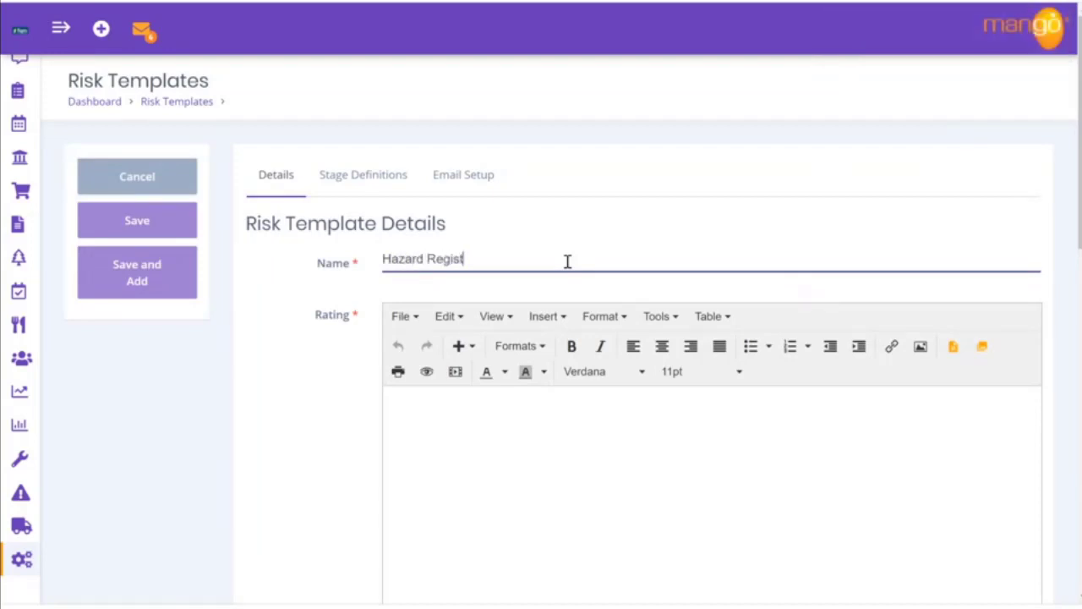
type("er Template")
Step: Enter the template's rating levels on separate lines: low, medium, high and critical
scroll(567, 262, "down", 2)
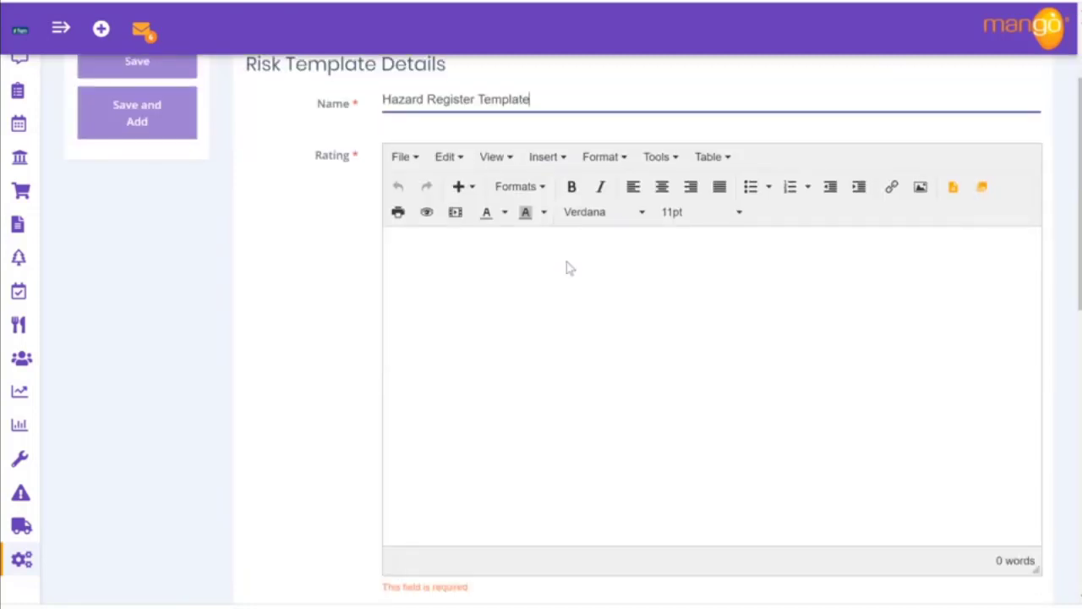
left_click(480, 316)
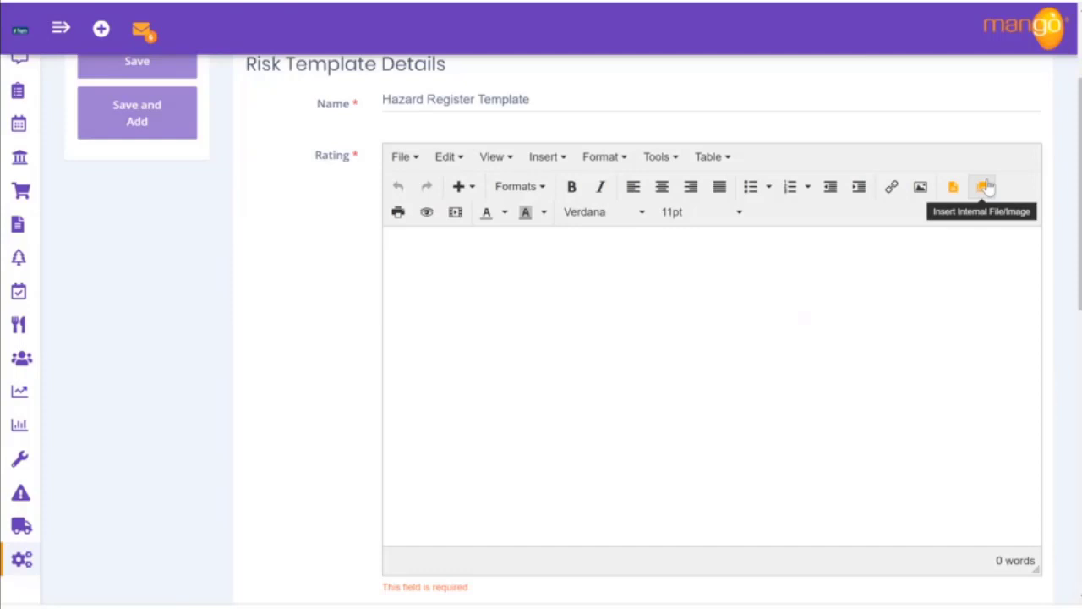
type("low")
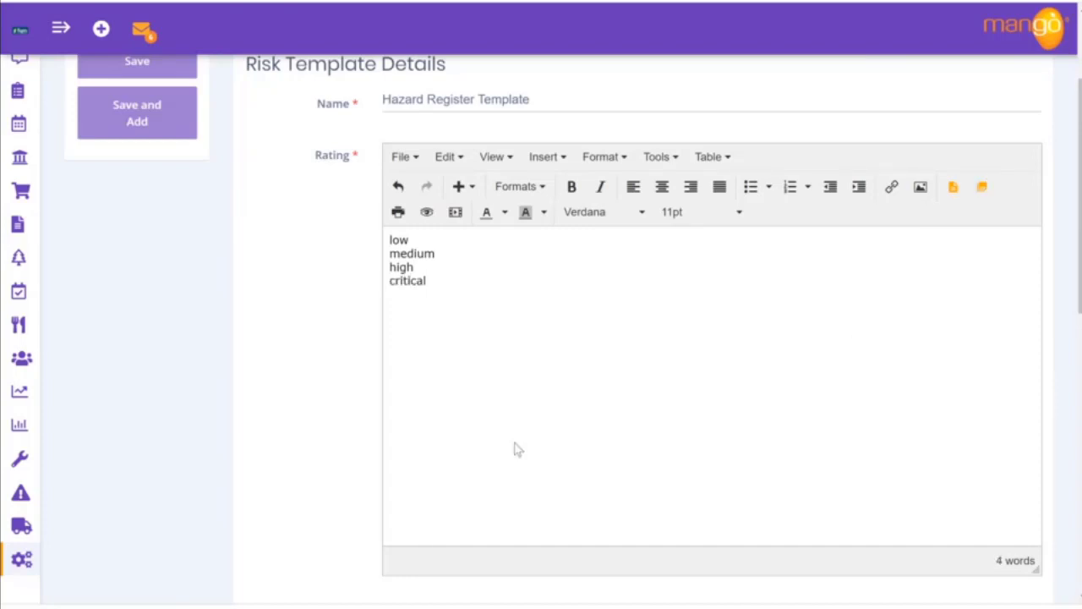
Step: Set the template's workflow abbreviation to "HR"
scroll(515, 448, "down", 4)
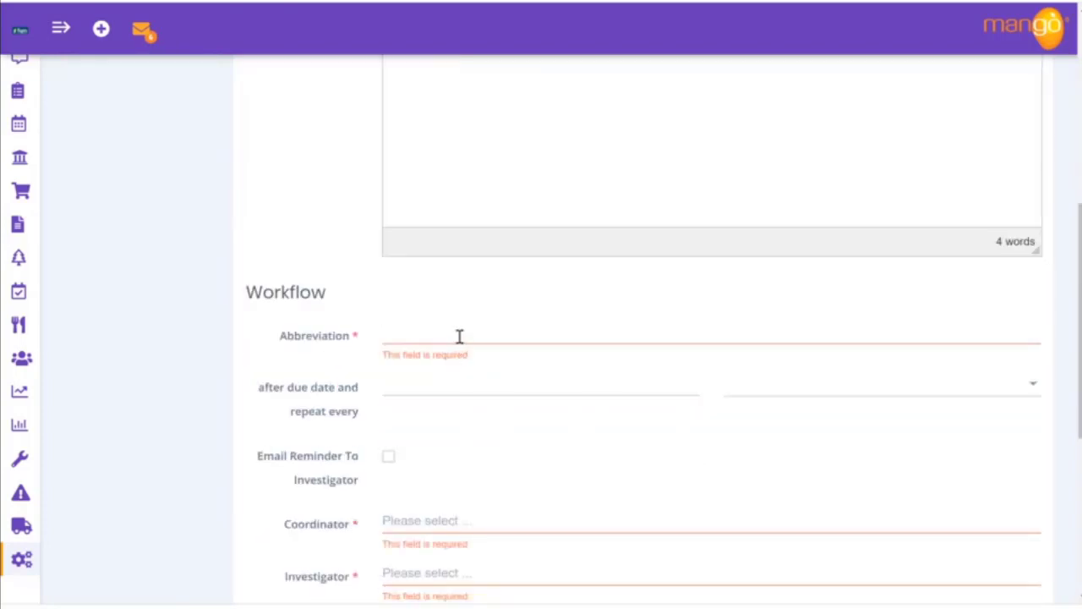
left_click(460, 334)
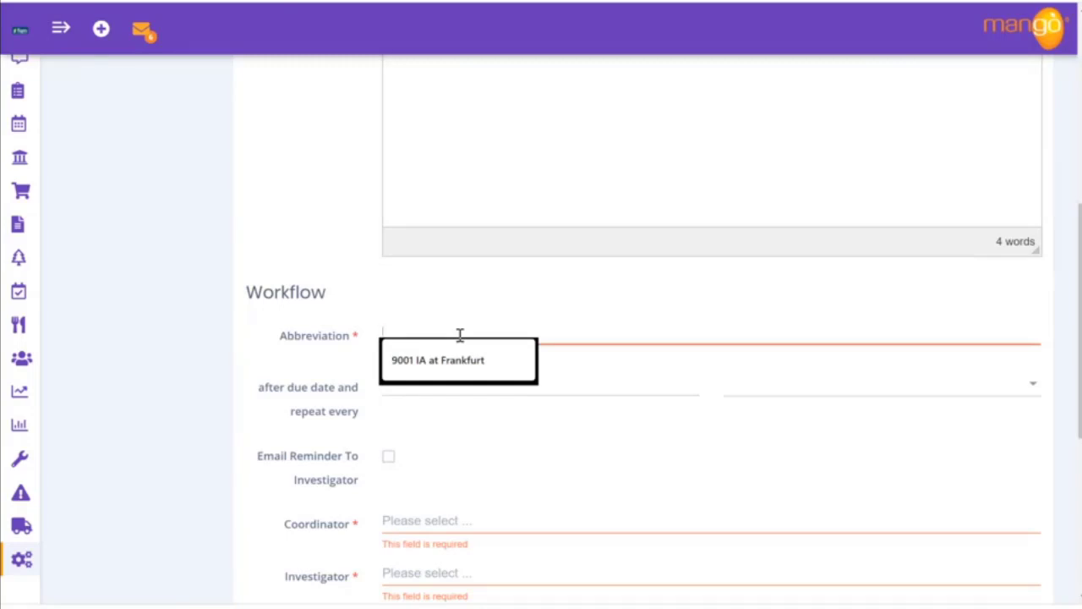
type("HR")
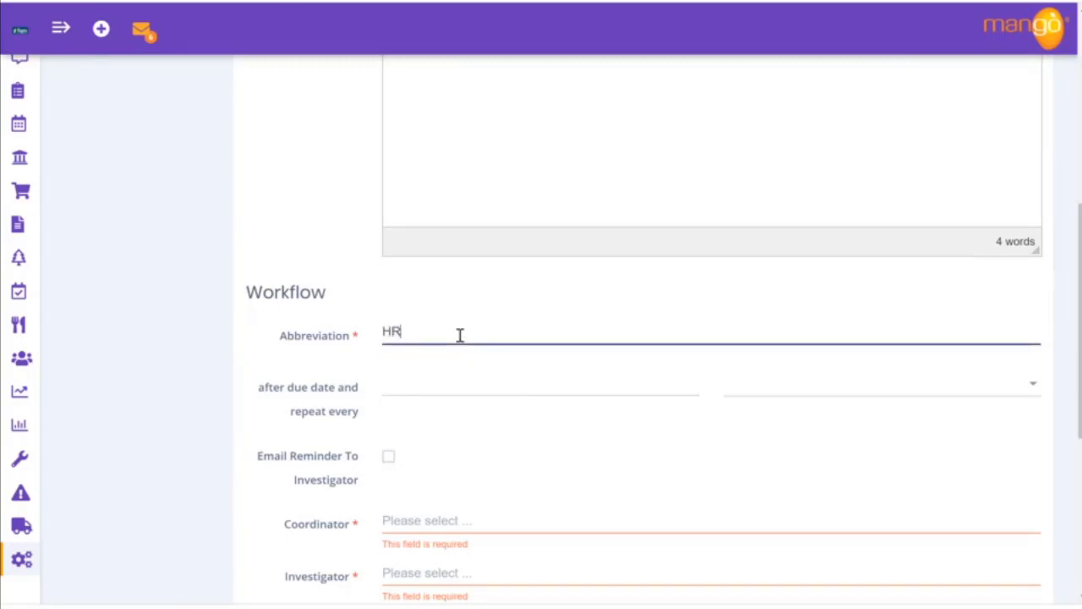
Step: Assign the same person as the template's coordinator and investigator, and save the template
scroll(483, 473, "down", 2)
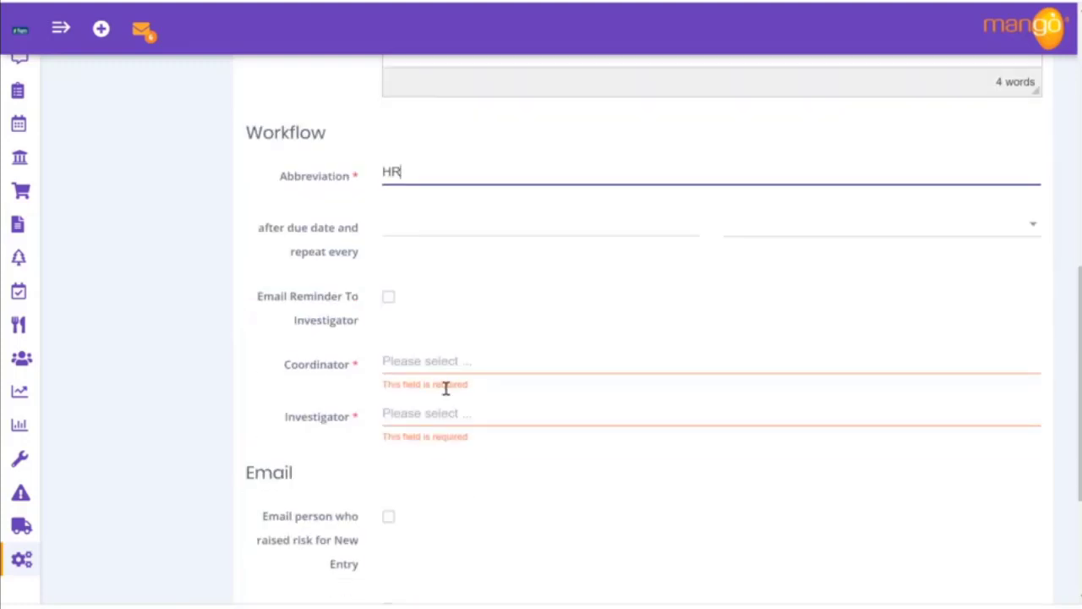
left_click(433, 362)
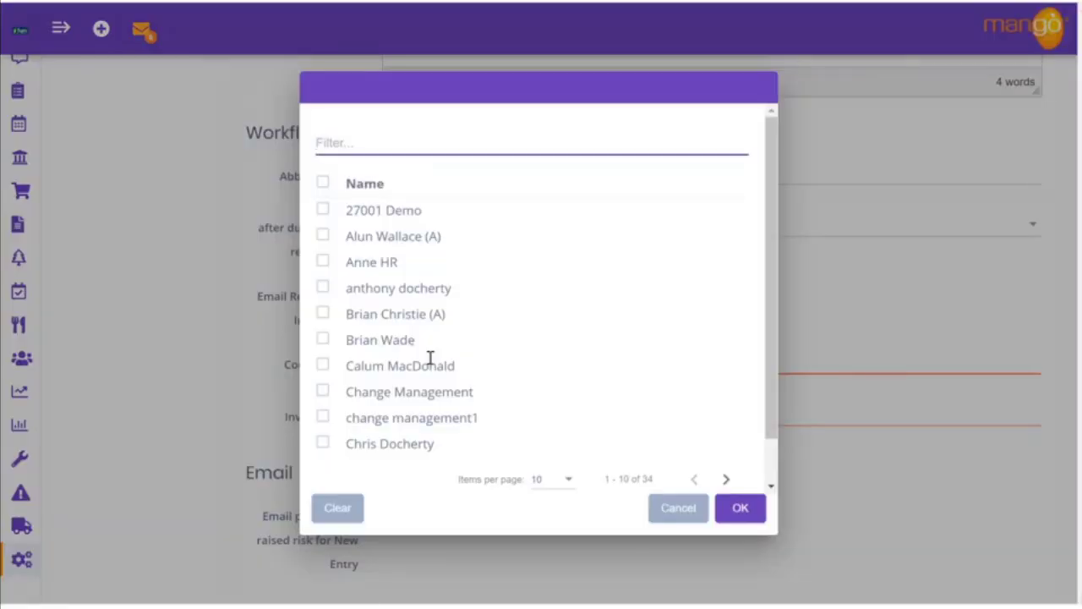
left_click(322, 443)
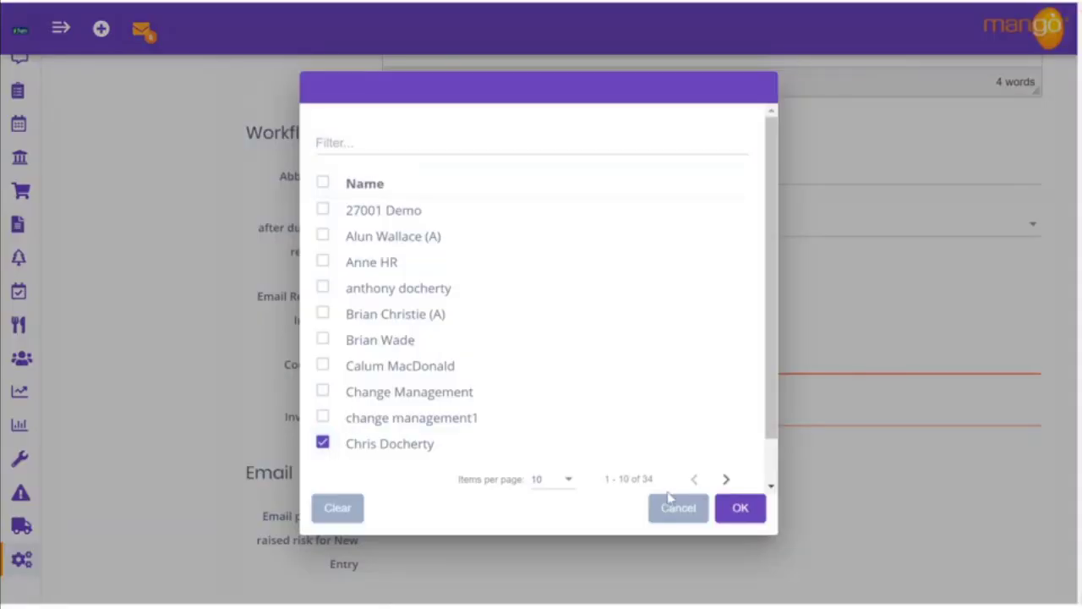
left_click(741, 508)
left_click(466, 417)
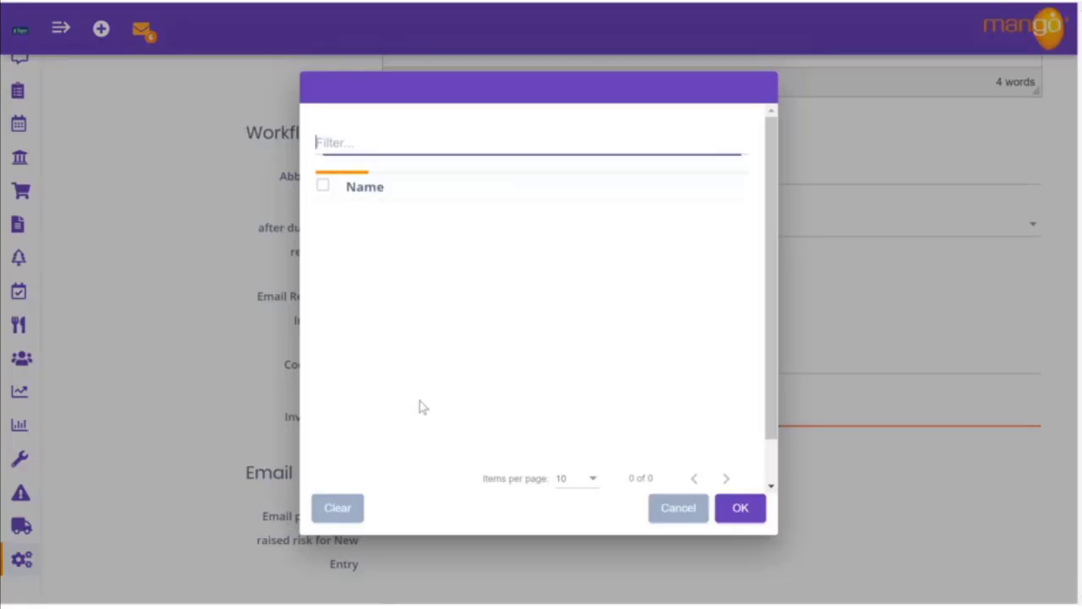
left_click(322, 442)
left_click(752, 518)
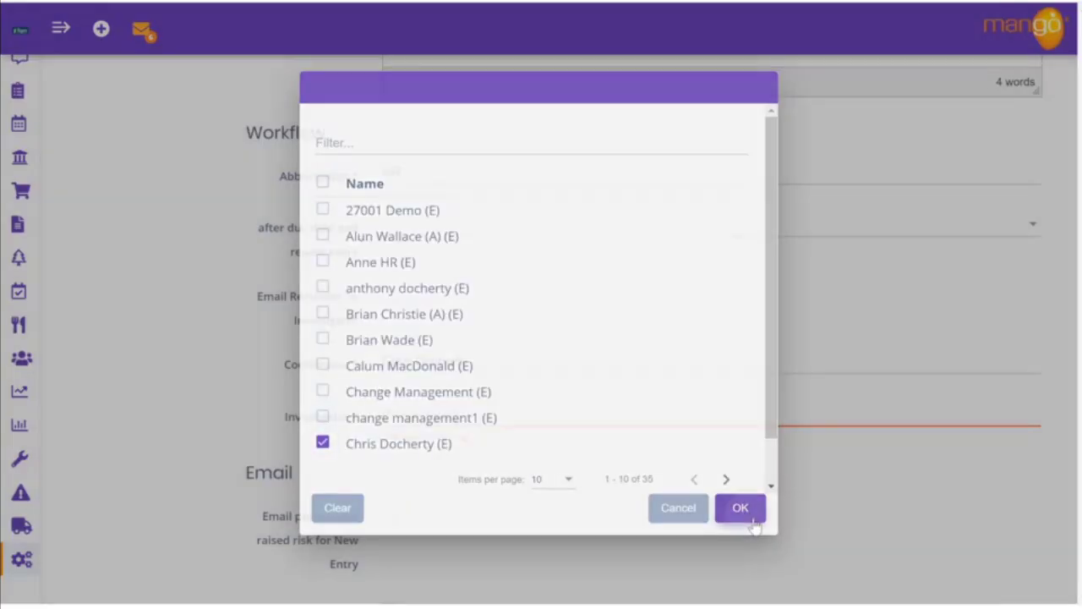
scroll(696, 503, "down", 2)
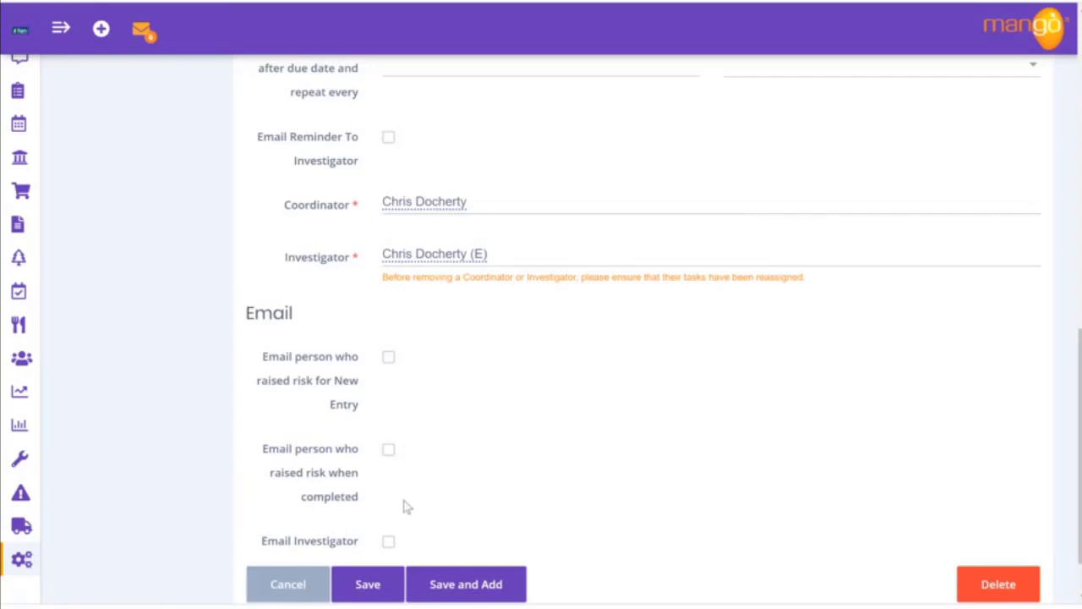
left_click(368, 585)
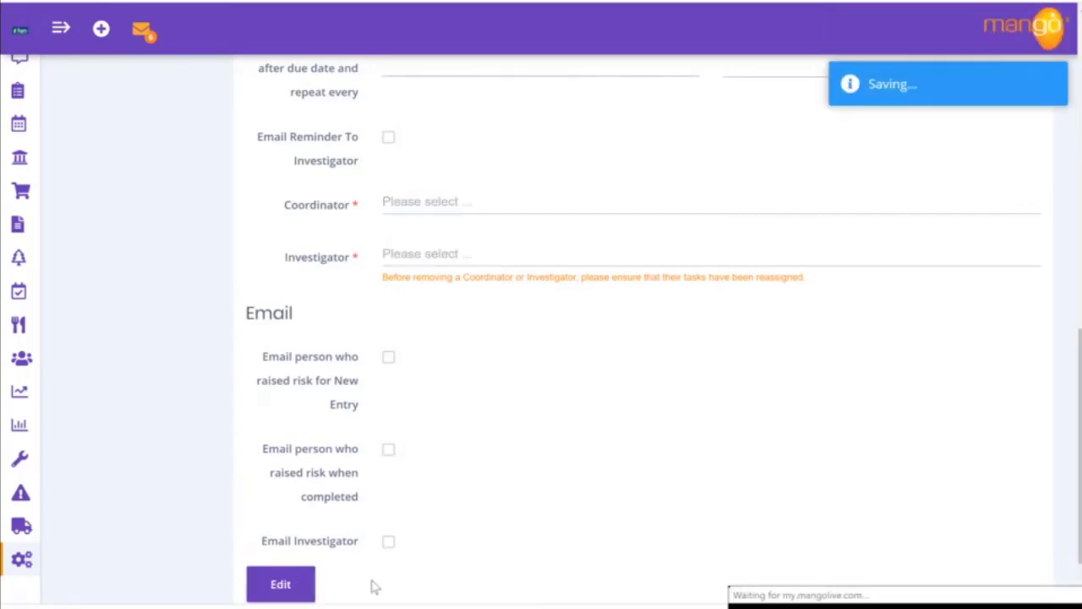
Step: Open the Hazard Register Template's fields for editing
scroll(478, 385, "up", 6)
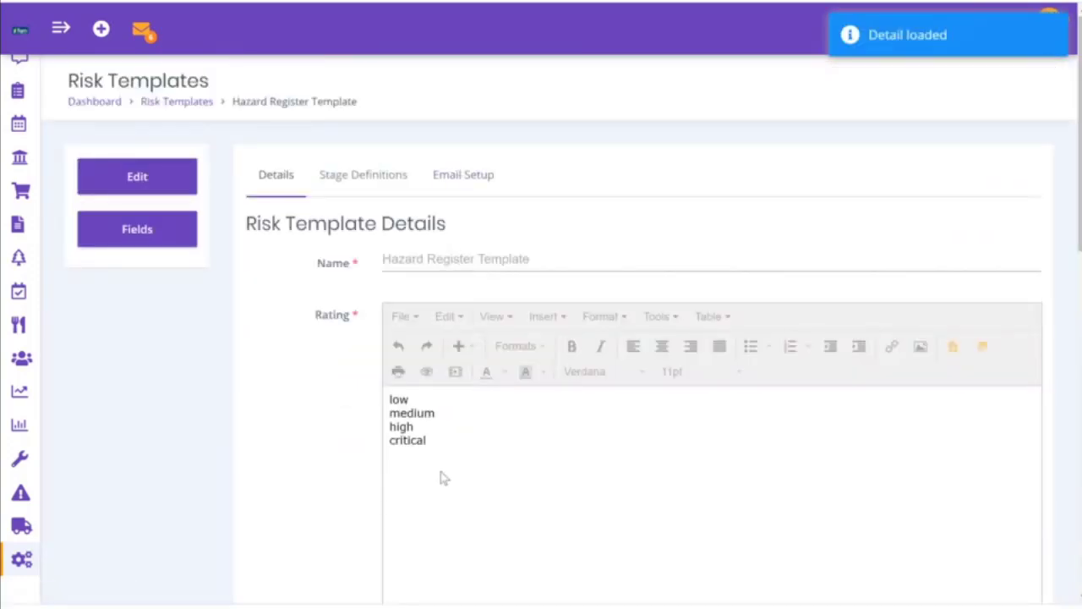
left_click(151, 241)
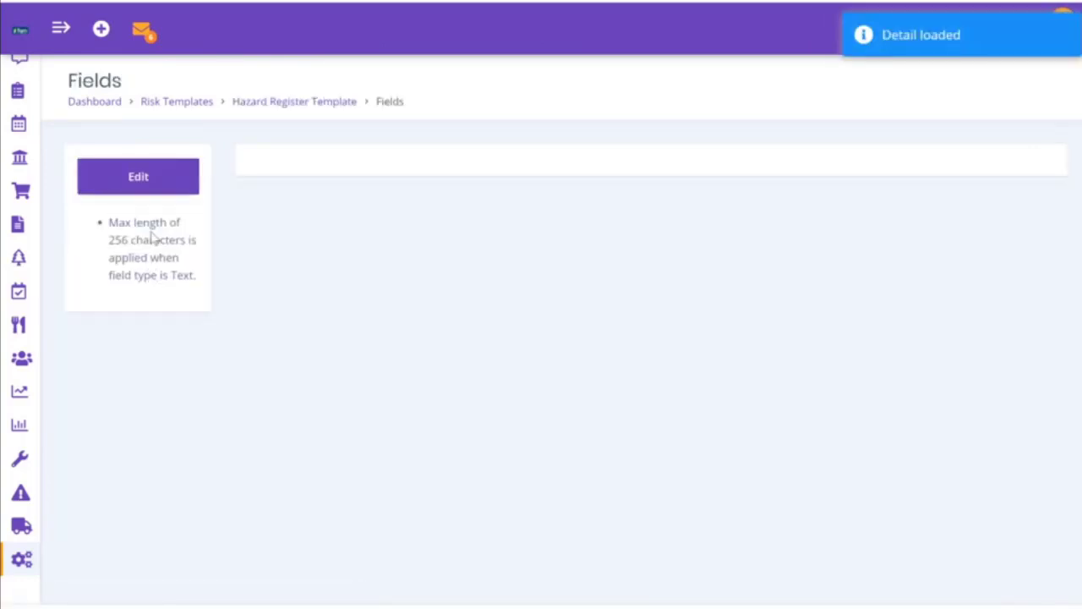
left_click(140, 178)
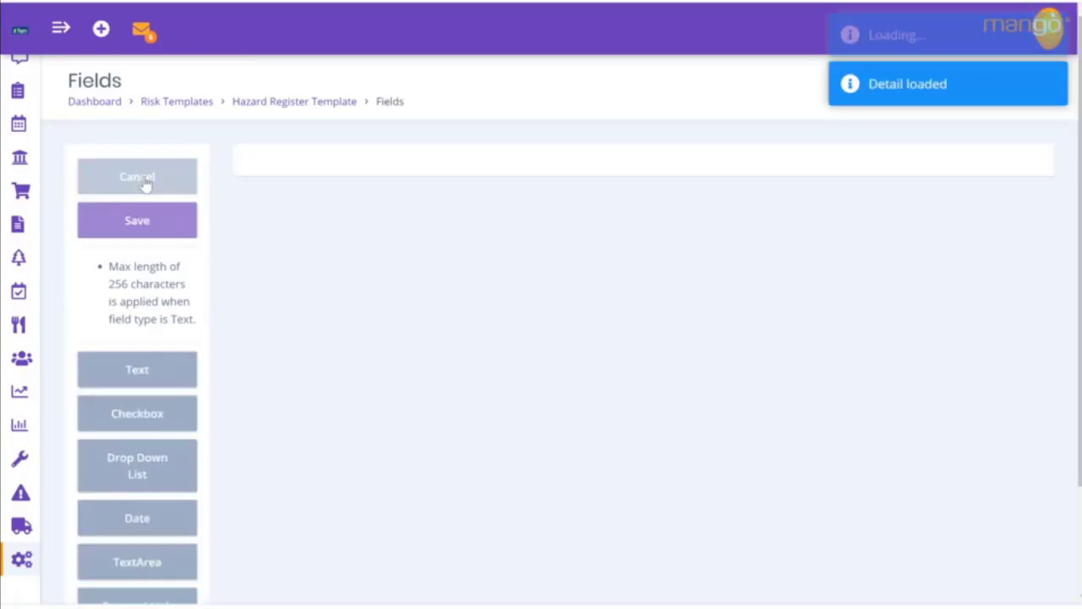
Step: Add a Text field to the Hazard Register Template
scroll(155, 389, "down", 1)
scroll(153, 401, "down", 1)
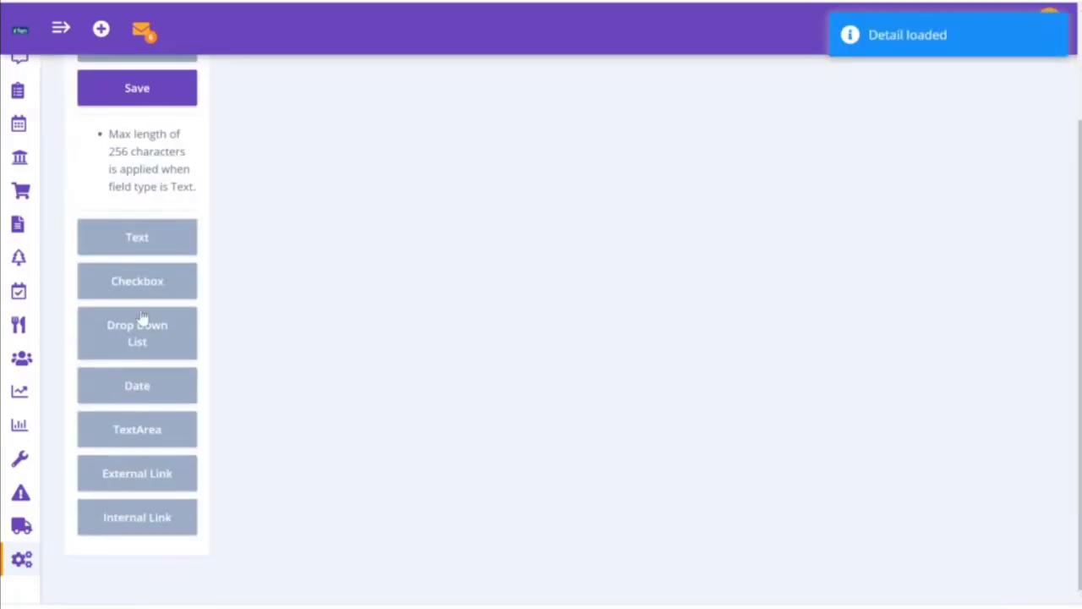
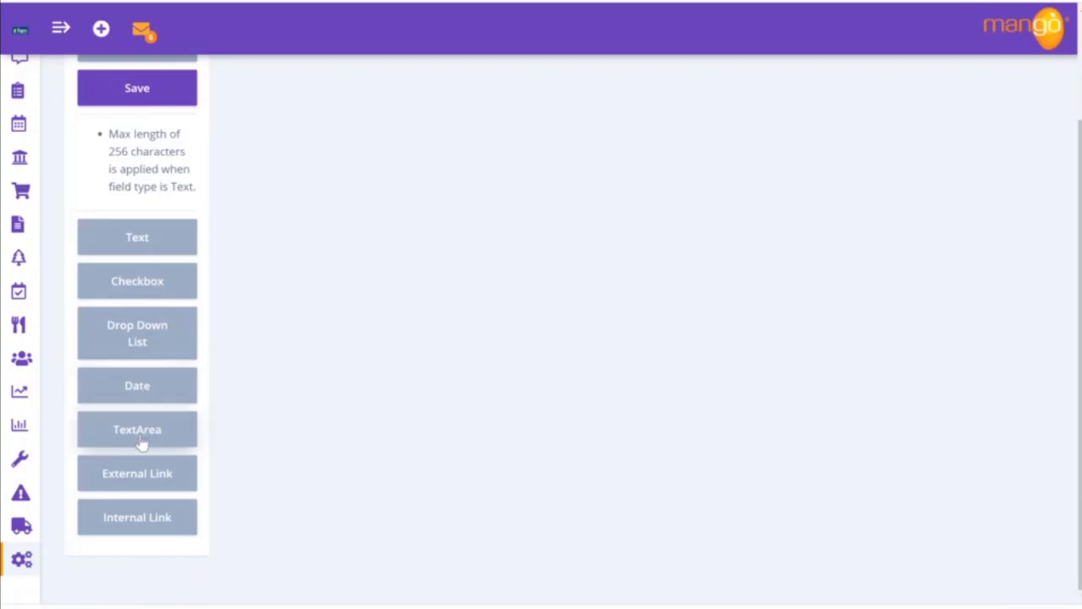
left_click(136, 246)
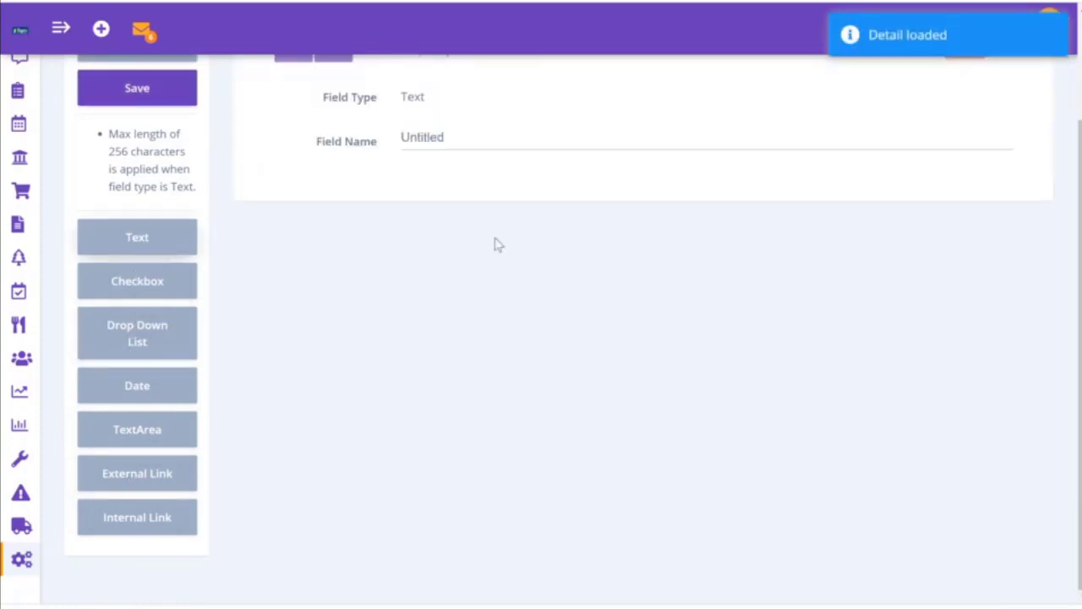
left_click_drag(502, 138, 382, 146)
scroll(442, 234, "up", 2)
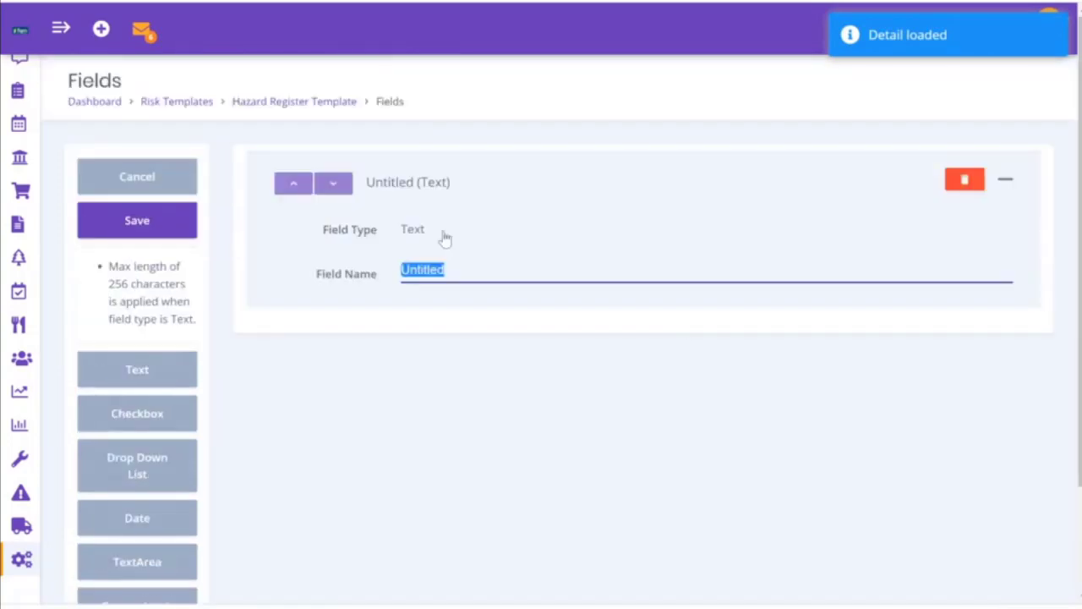
type("Hazad")
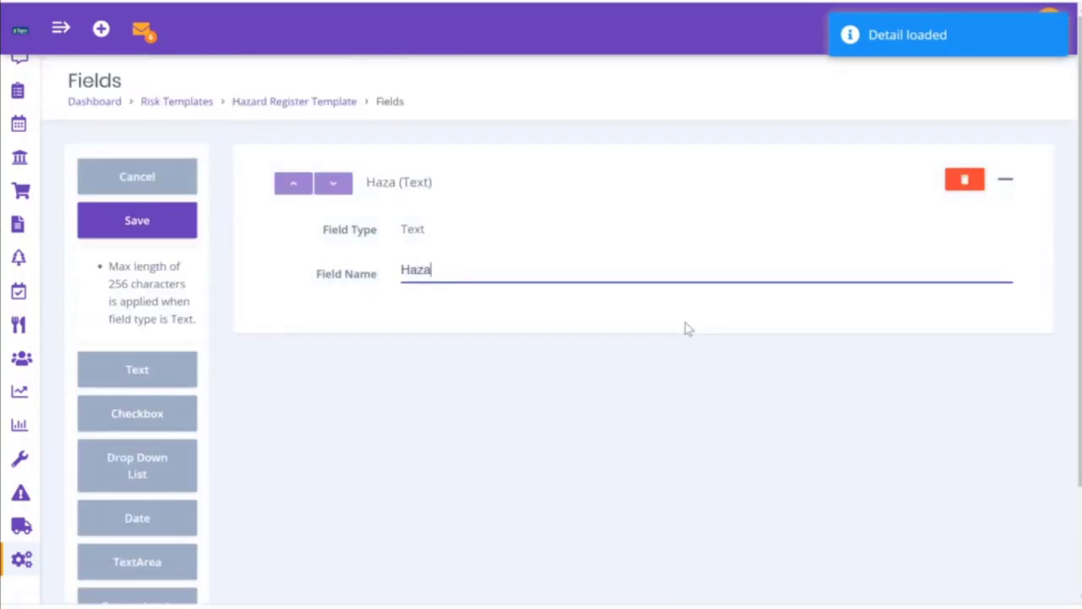
key("BackSpace")
key("BackSpace")
key("BackSpace")
key("BackSpace")
key("BackSpace")
Step: Name the new Text field "Observed Hazard"
type("Observed")
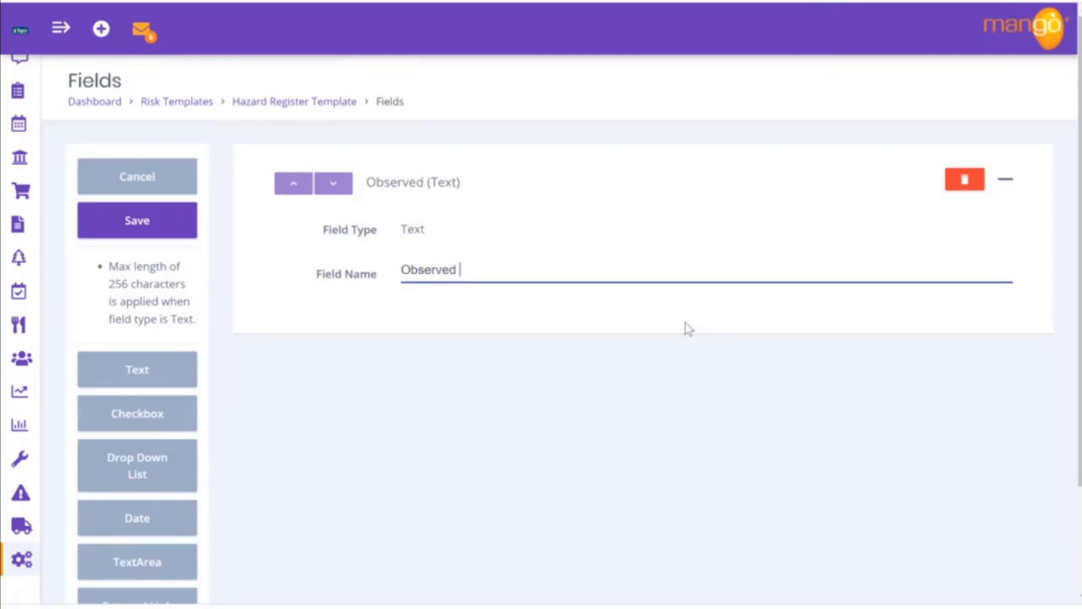
type(" Hard")
key("BackSpace")
key("BackSpace")
type("z")
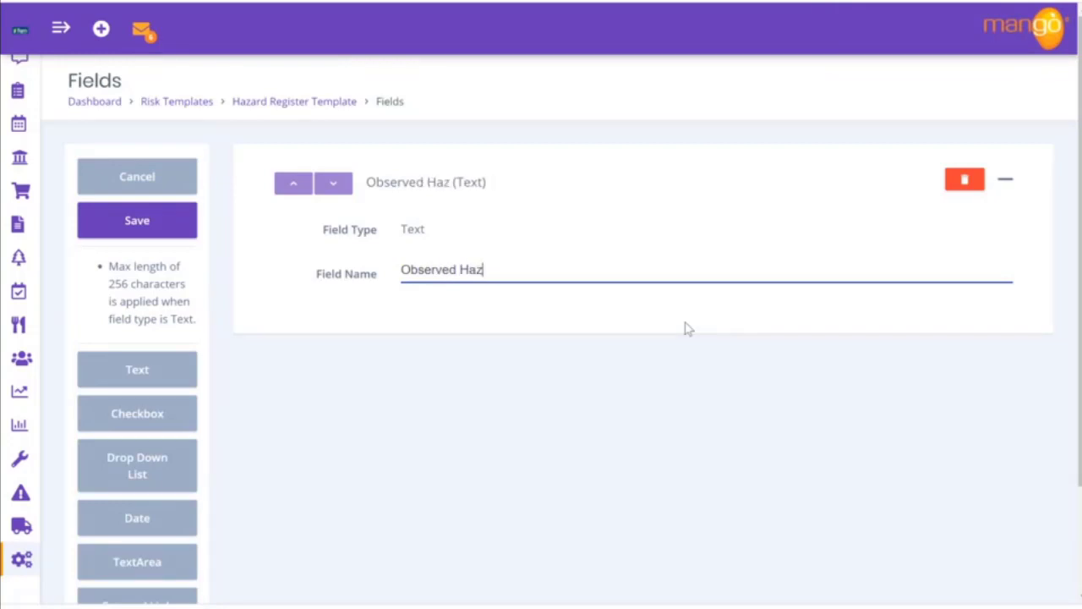
type("ard")
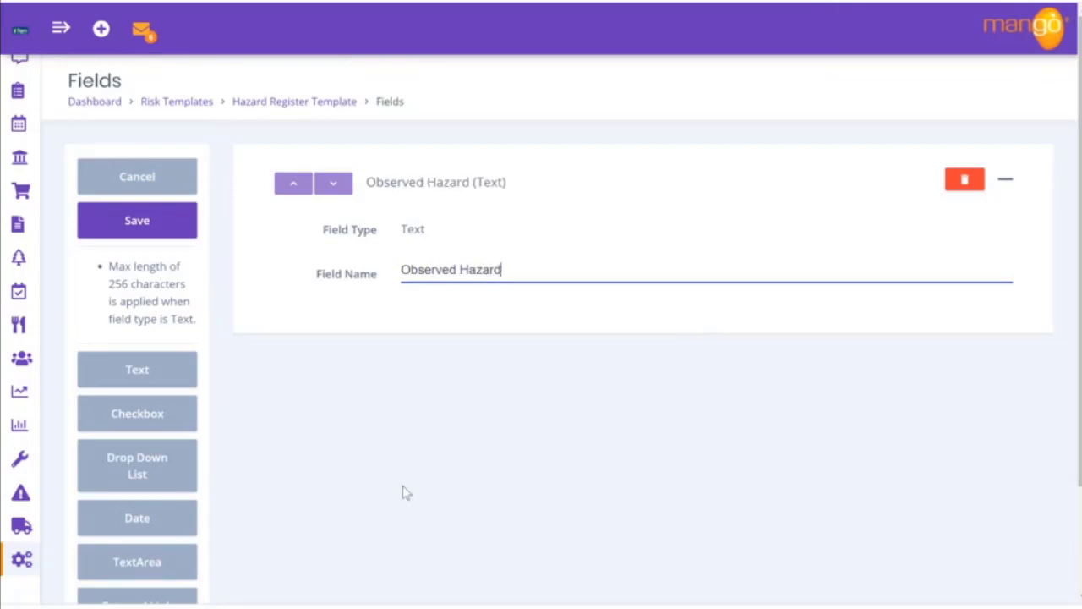
Step: Add a Drop Down List field named "Location" below the Observed Hazard field
scroll(238, 393, "down", 1)
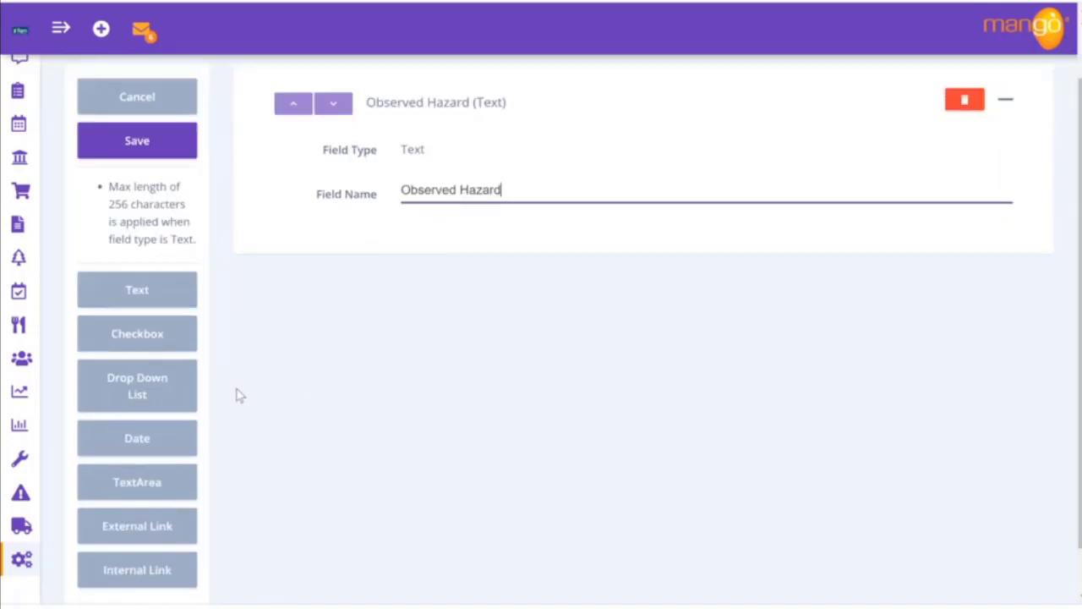
left_click(137, 410)
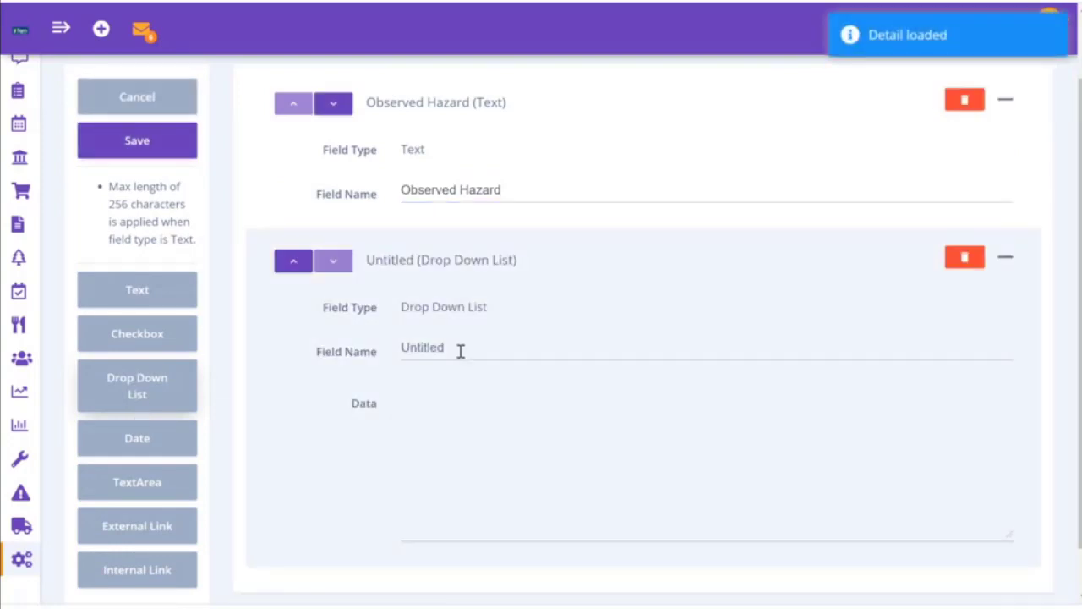
left_click_drag(461, 351, 369, 355)
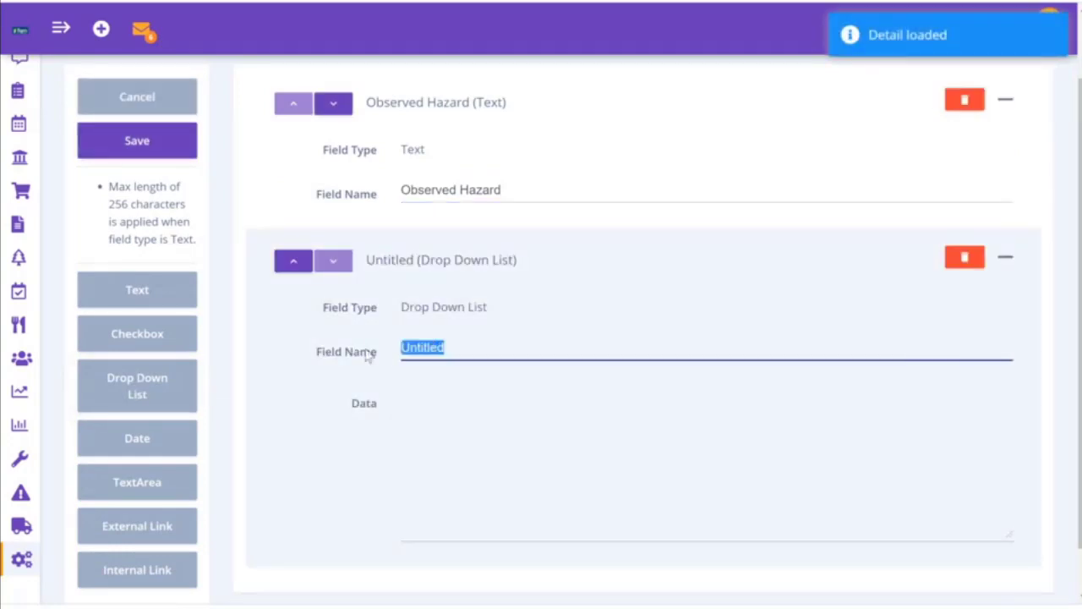
type("Location")
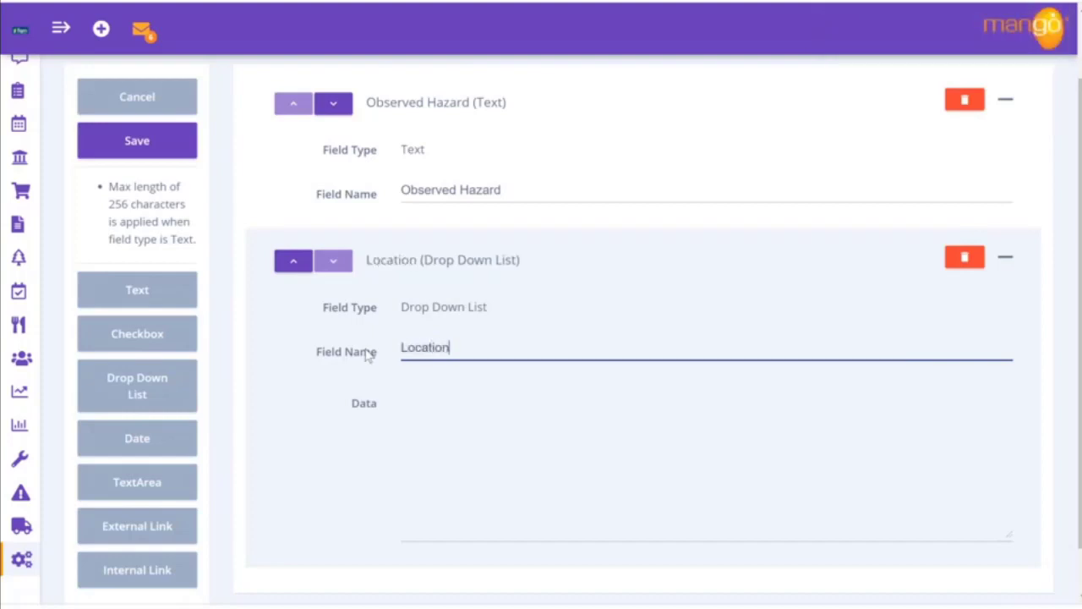
Step: Enter the Location list's options on separate lines: Glasgow, Edinburgh, Frankfurt and Paris
left_click(447, 415)
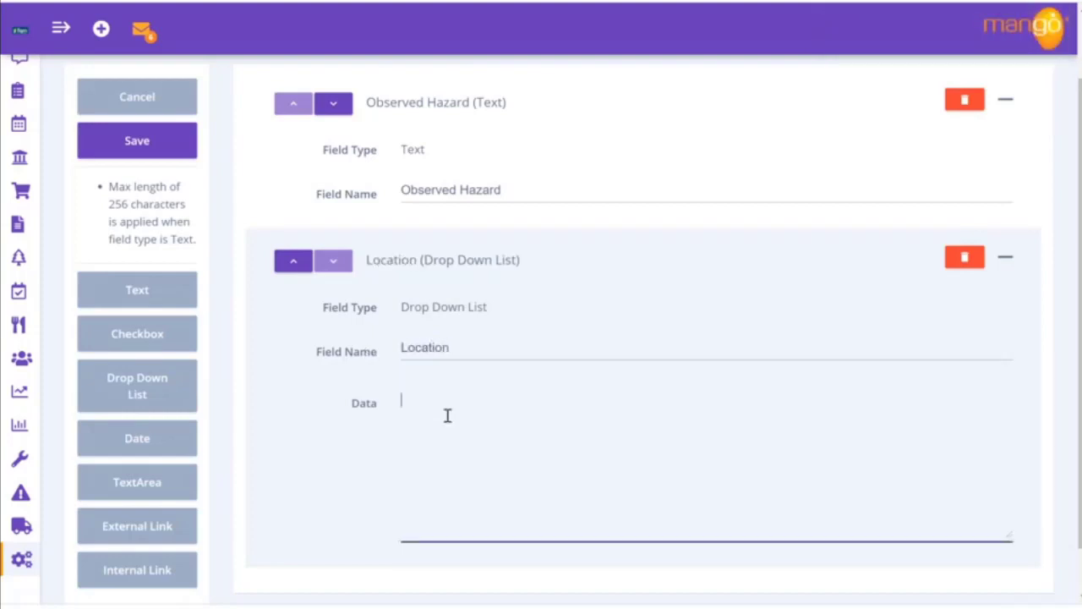
type("Glasgow ")
type("Edinb")
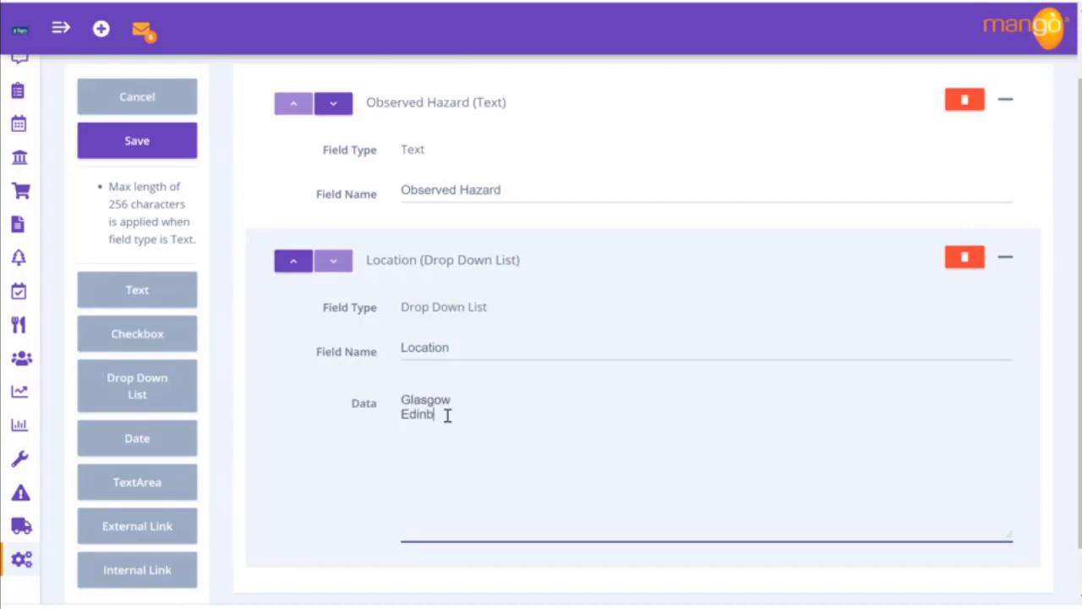
type("urgh ")
type("Frankfurt ")
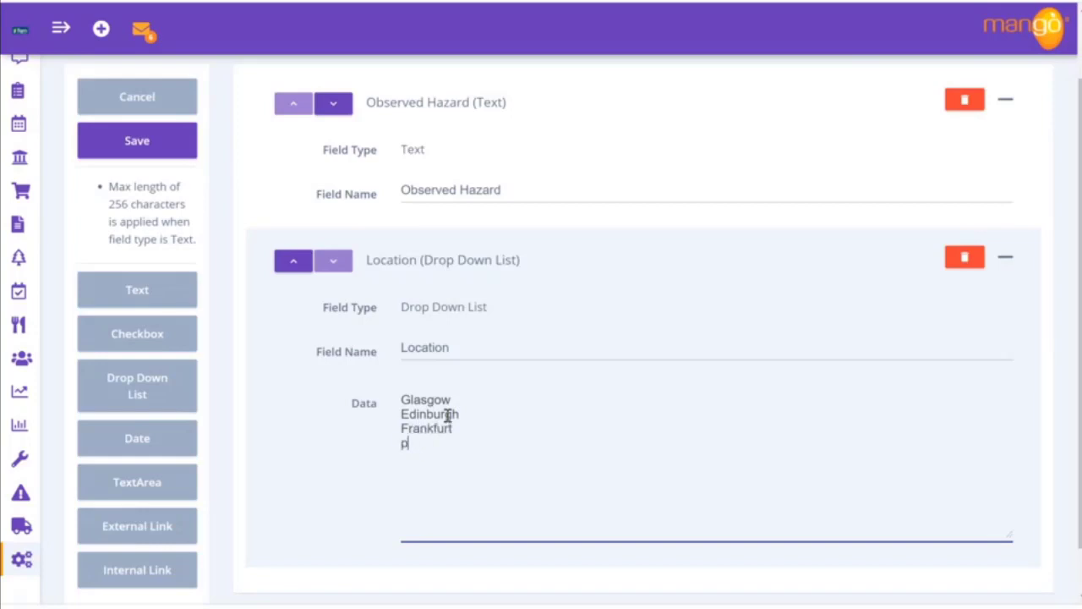
type("Paris")
Step: Add a Checkbox field named "New Risk" to the template
scroll(448, 414, "down", 1)
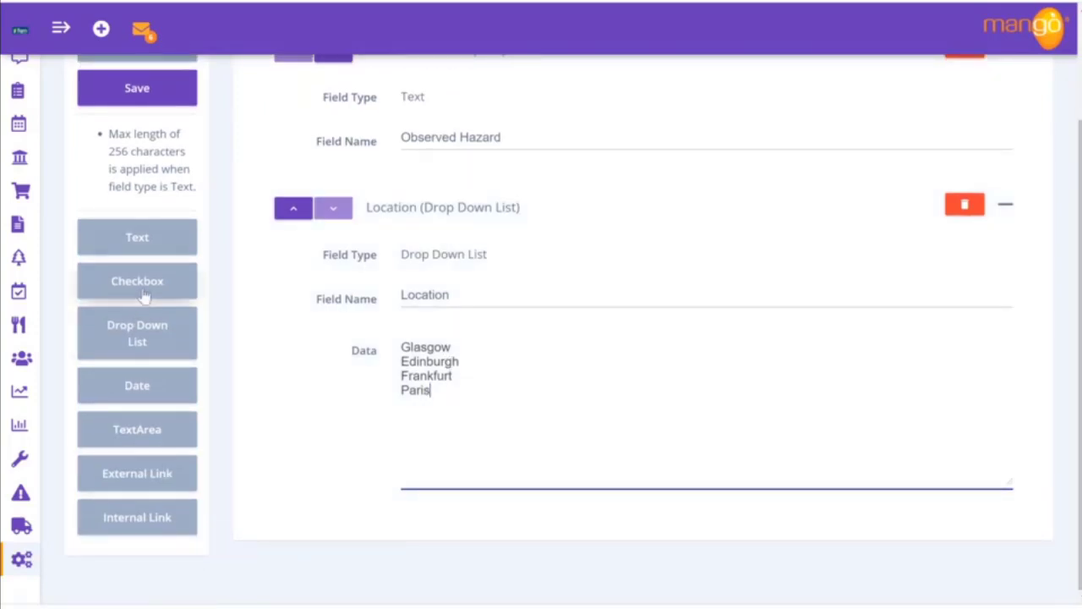
left_click(142, 295)
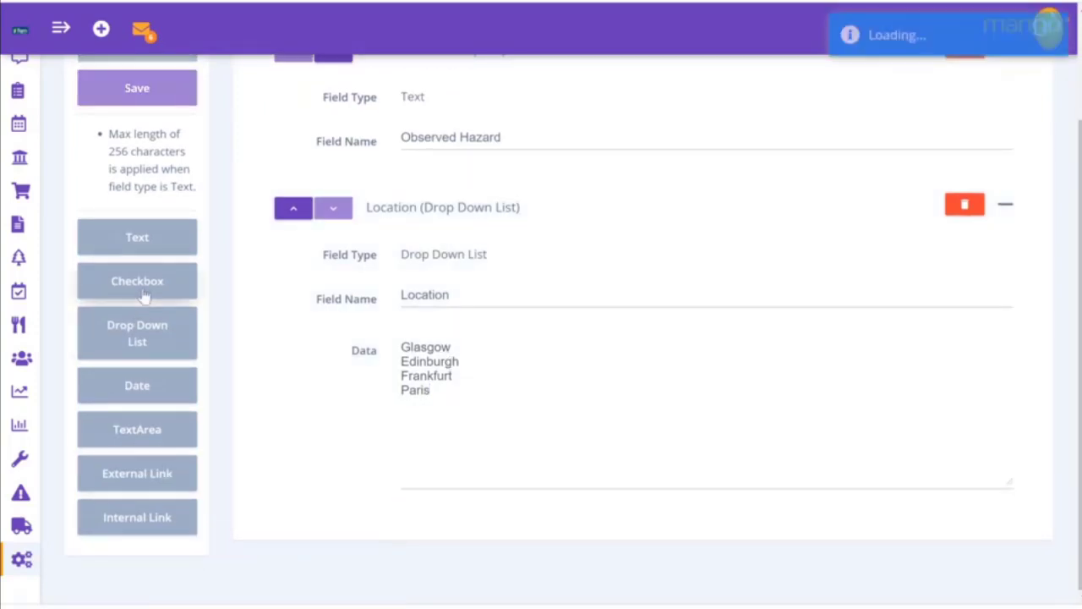
scroll(466, 466, "down", 3)
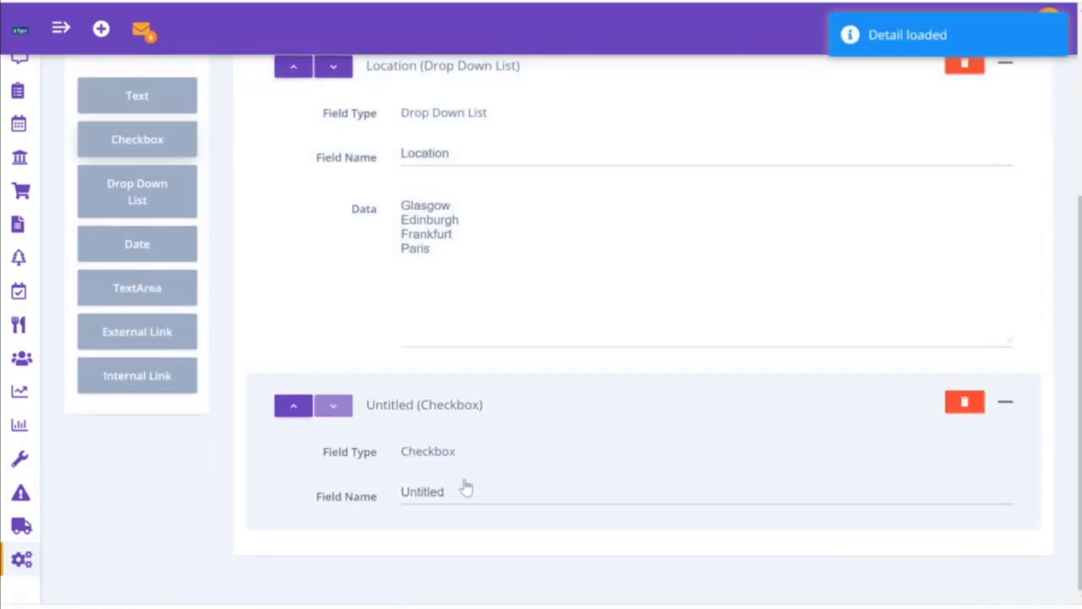
left_click_drag(460, 490, 379, 500)
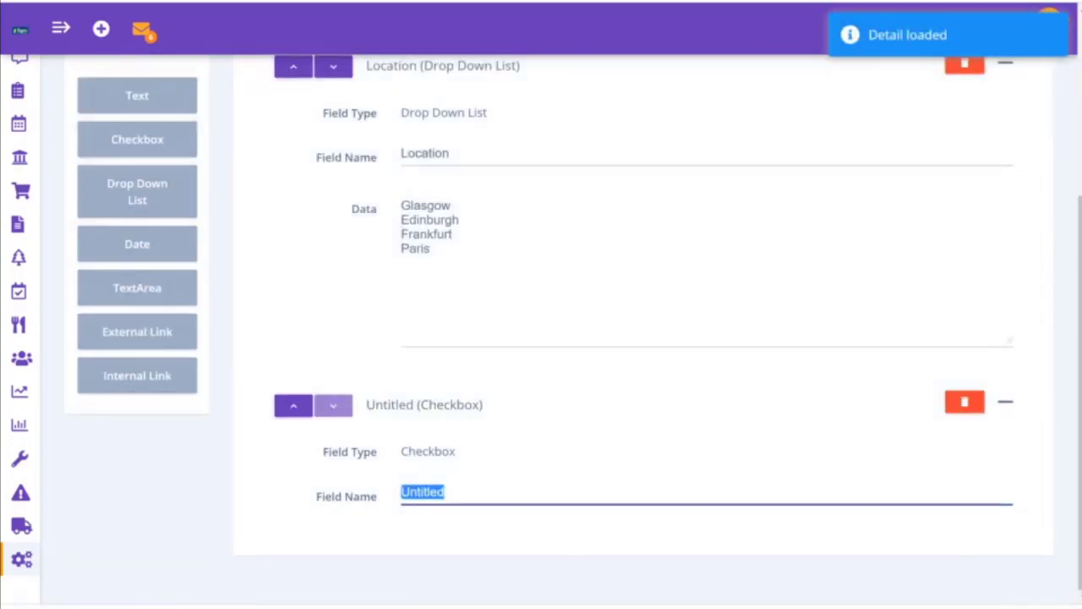
type("New Risk")
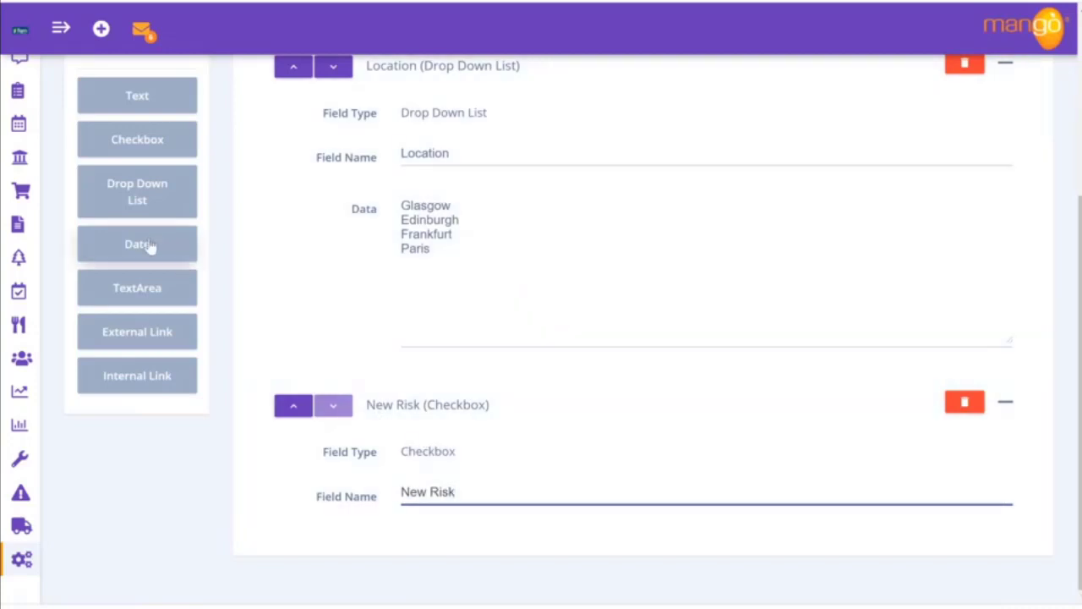
Step: Add a Date field named "Date" below the New Risk checkbox
left_click(150, 245)
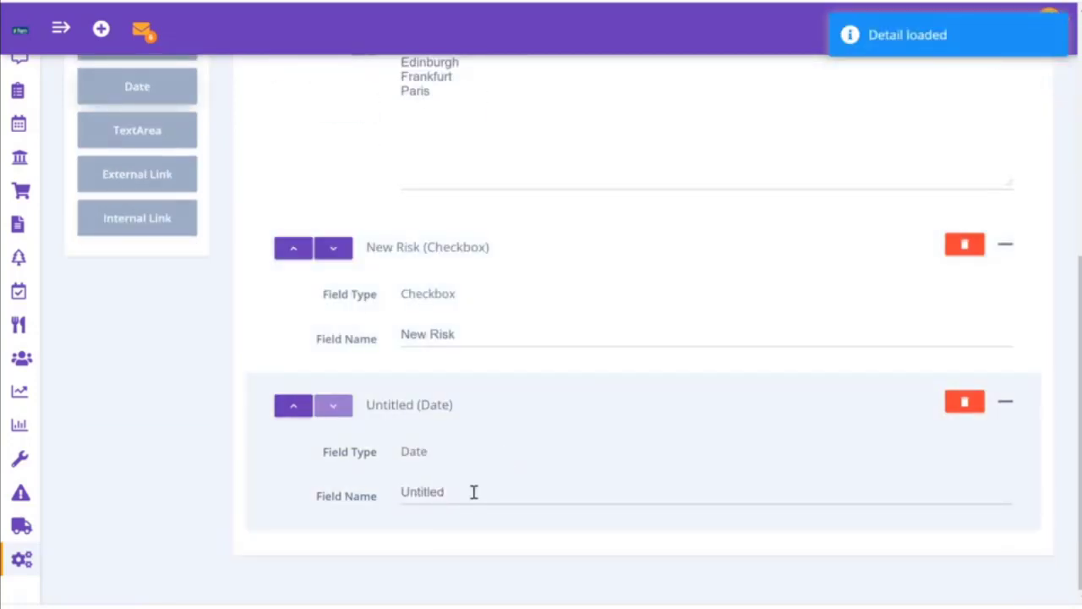
left_click(474, 493)
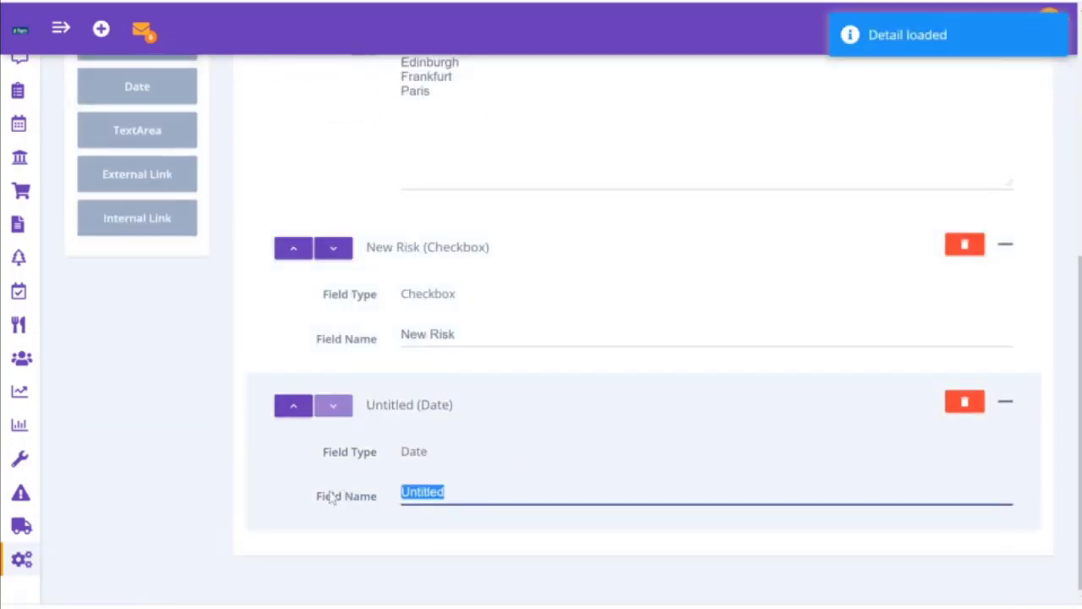
type("Date")
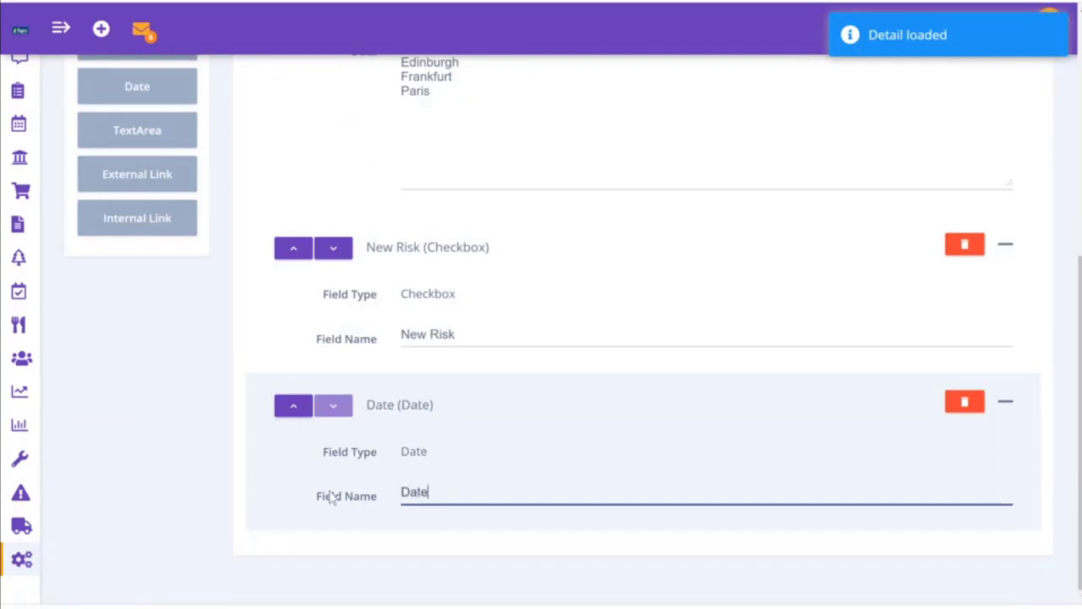
Step: Add a TextArea field below the Date field and clear its default name
scroll(510, 437, "up", 2)
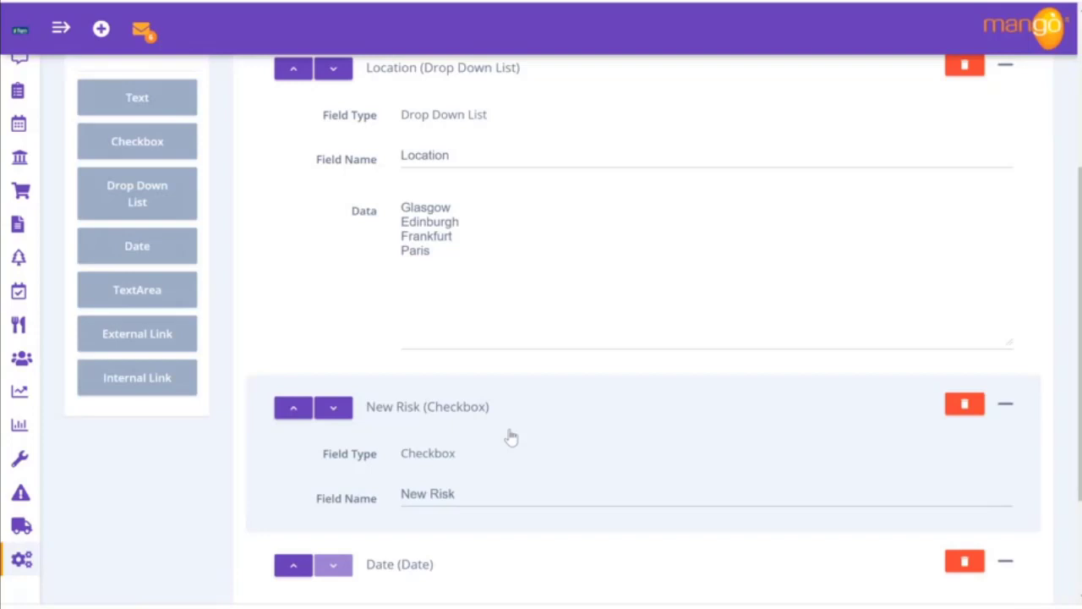
left_click(135, 291)
scroll(483, 459, "down", 4)
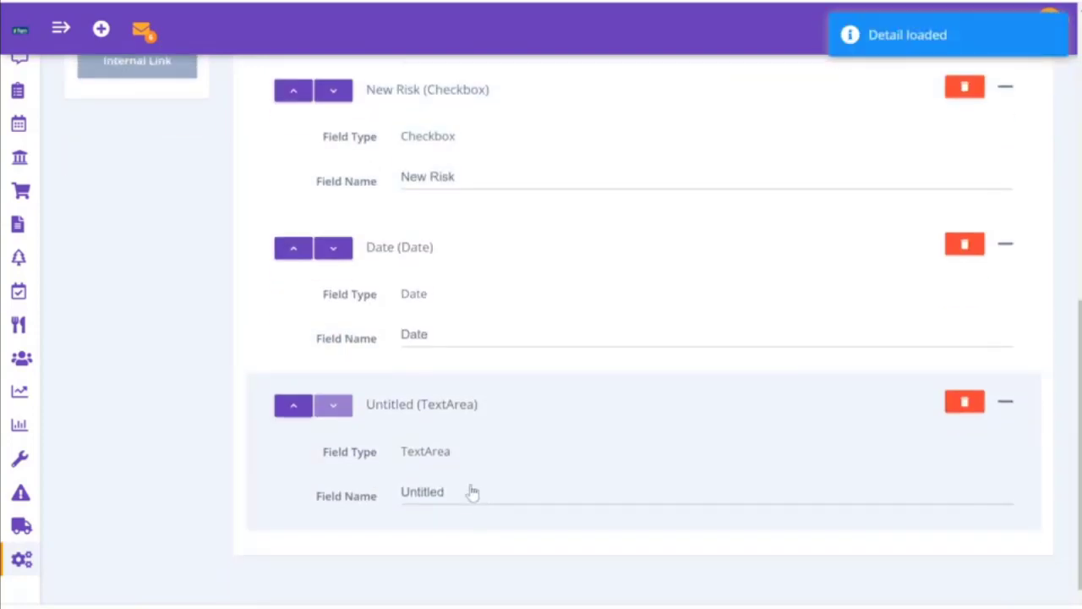
left_click(474, 491)
key("BackSpace")
key("BackSpace")
key("BackSpace")
key("BackSpace")
key("BackSpace")
key("BackSpace")
key("BackSpace")
key("BackSpace")
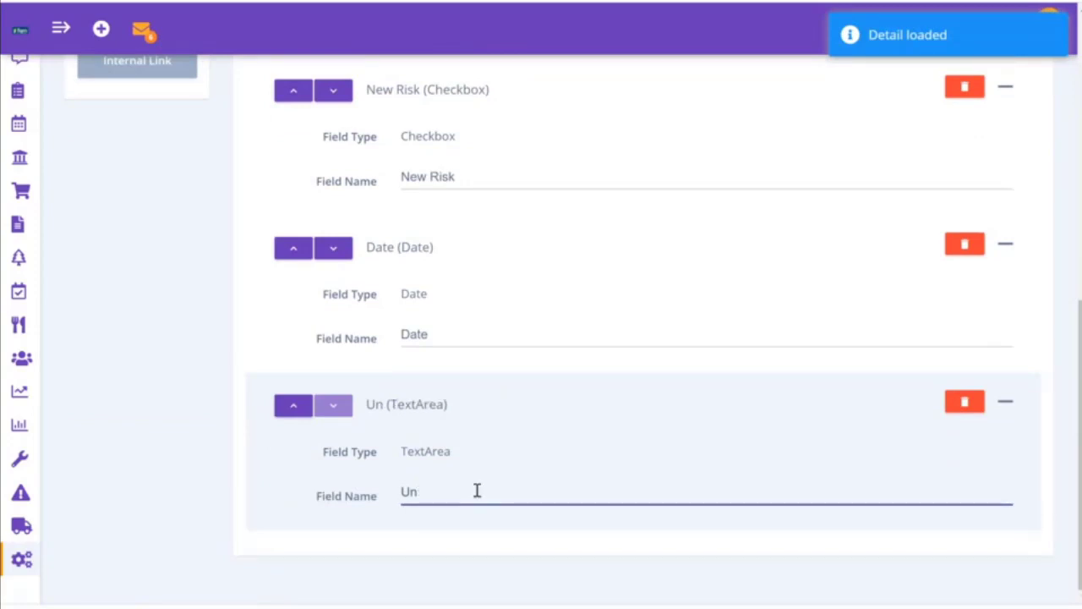
type("List up ")
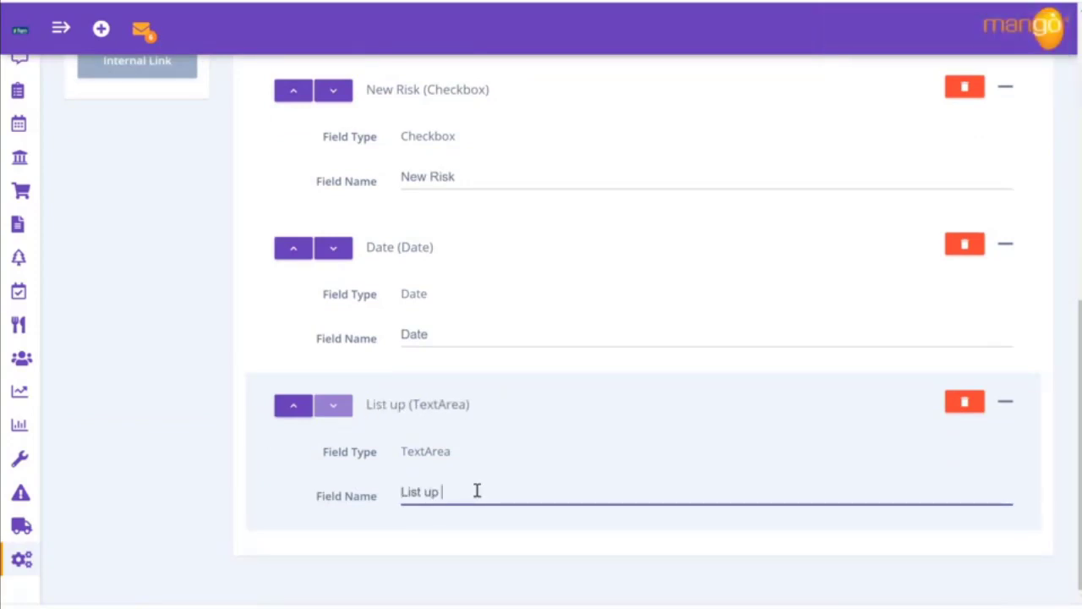
type("a;; exis")
key("BackSpace")
key("BackSpace")
key("BackSpace")
key("BackSpace")
key("BackSpace")
key("BackSpace")
key("BackSpace")
key("BackSpace")
key("BackSpace")
key("BackSpace")
key("BackSpace")
key("BackSpace")
key("BackSpace")
key("BackSpace")
key("BackSpace")
key("BackSpace")
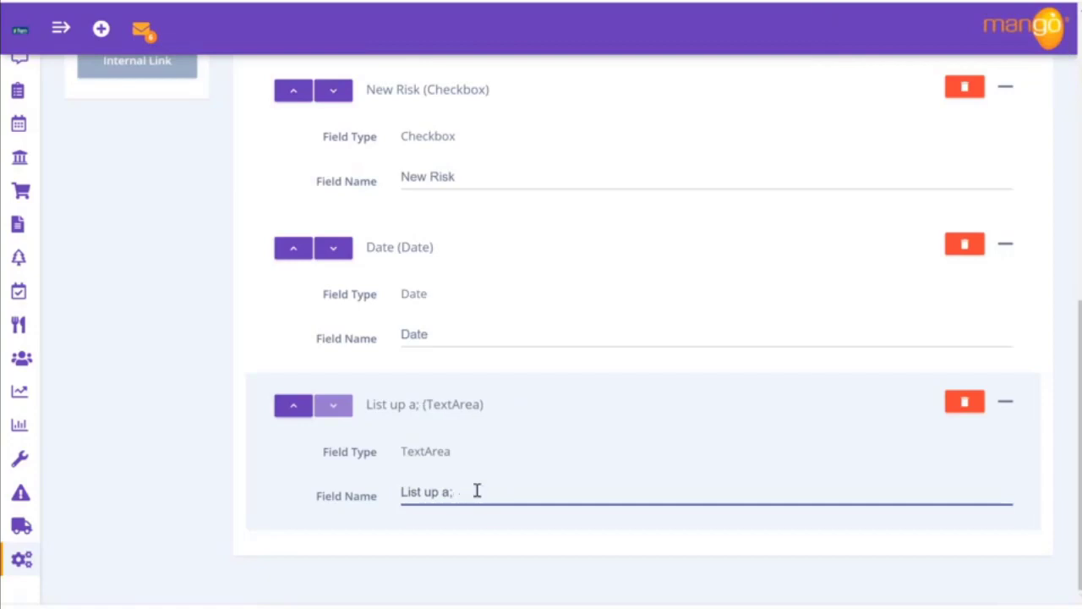
Step: Name the new TextArea field "Existing Controls", with both words capitalised
type("existing")
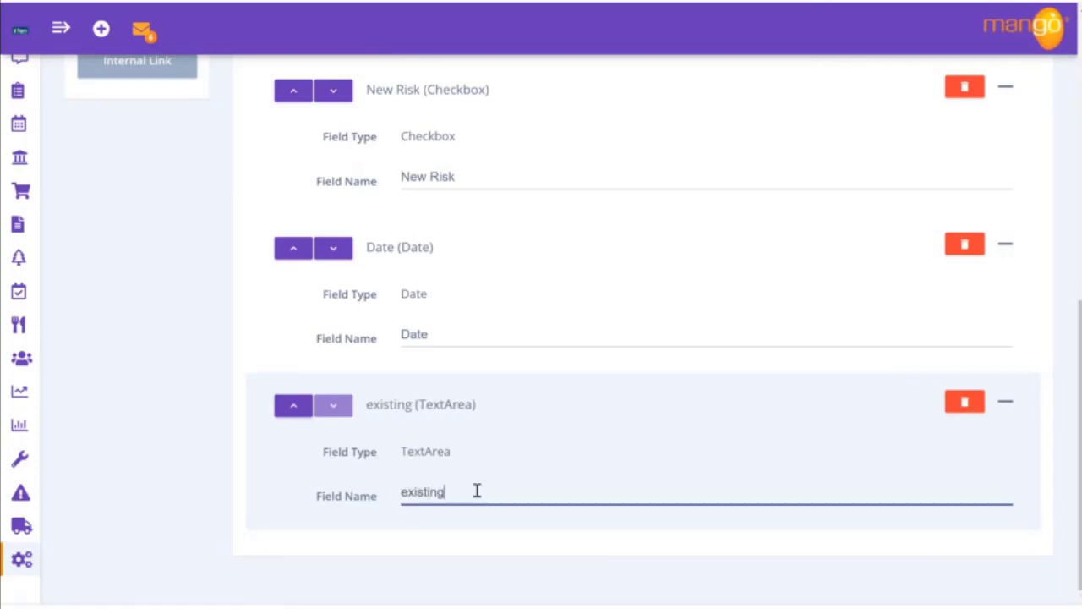
type(" controls")
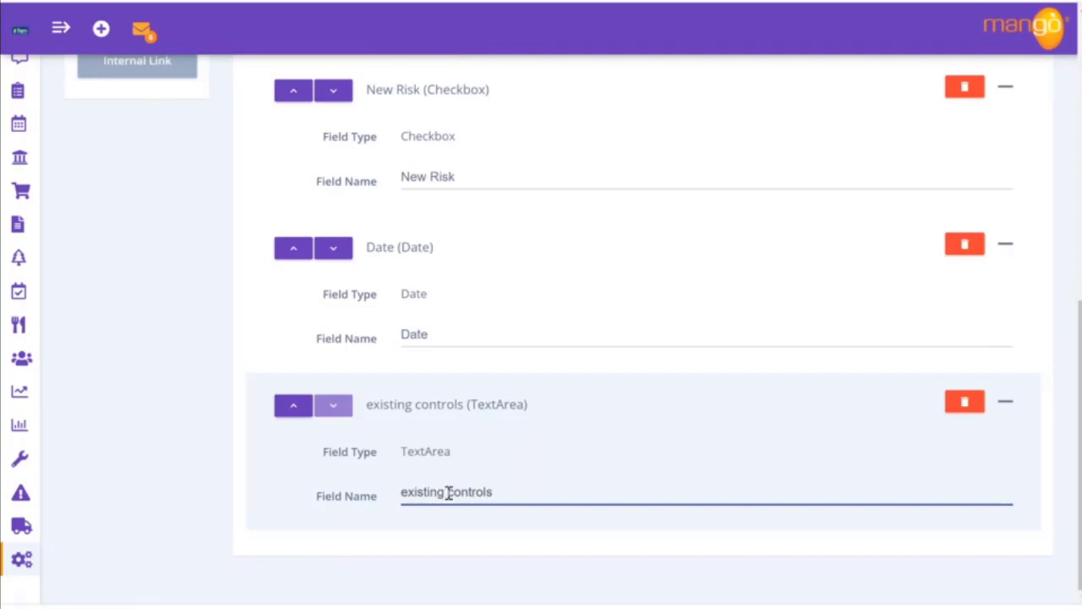
key("BackSpace")
type("C")
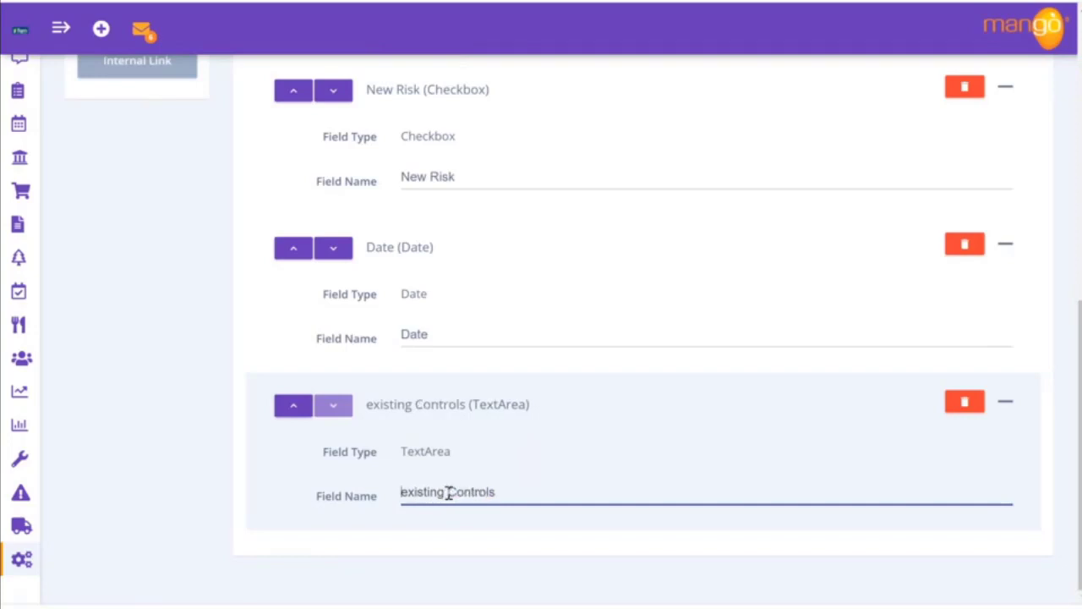
key("Delete")
type("E")
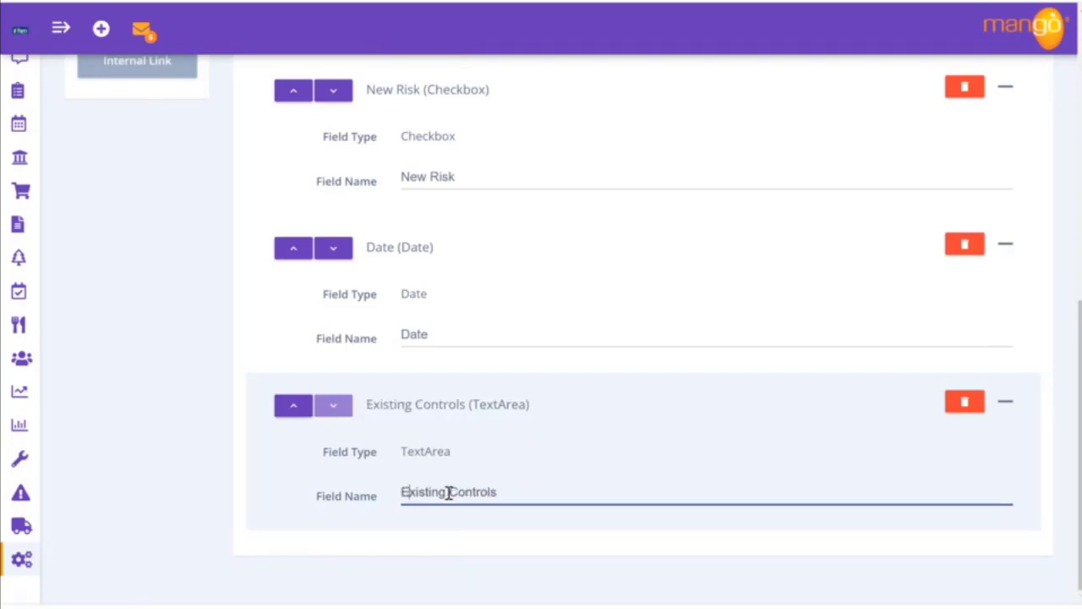
Step: Add a Drop Down List field named "Risk after Controls" below the Existing Controls field
scroll(449, 493, "up", 4)
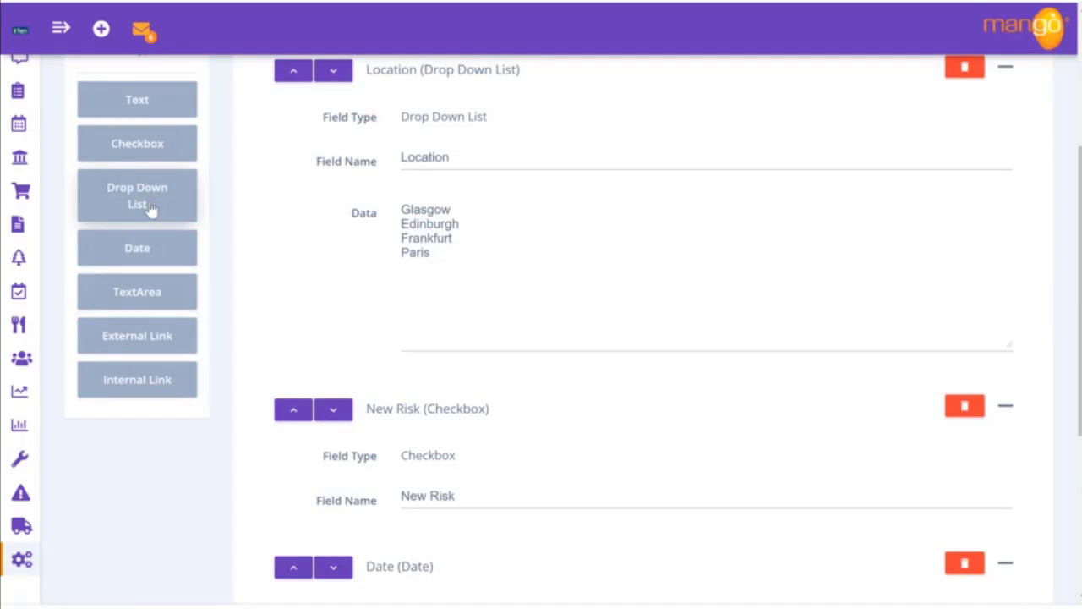
left_click(137, 197)
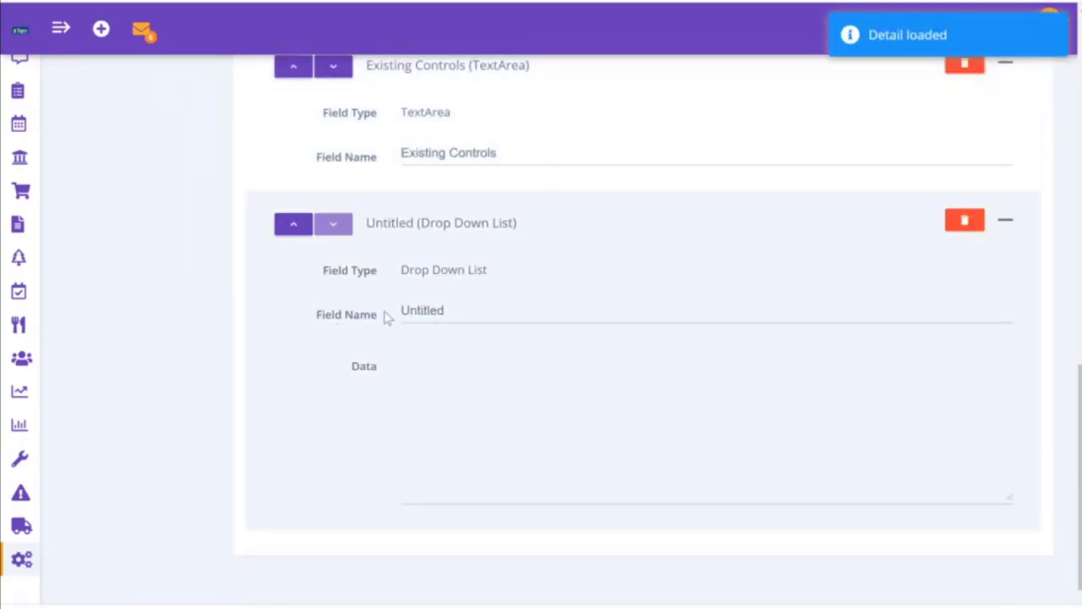
left_click_drag(464, 312, 395, 320)
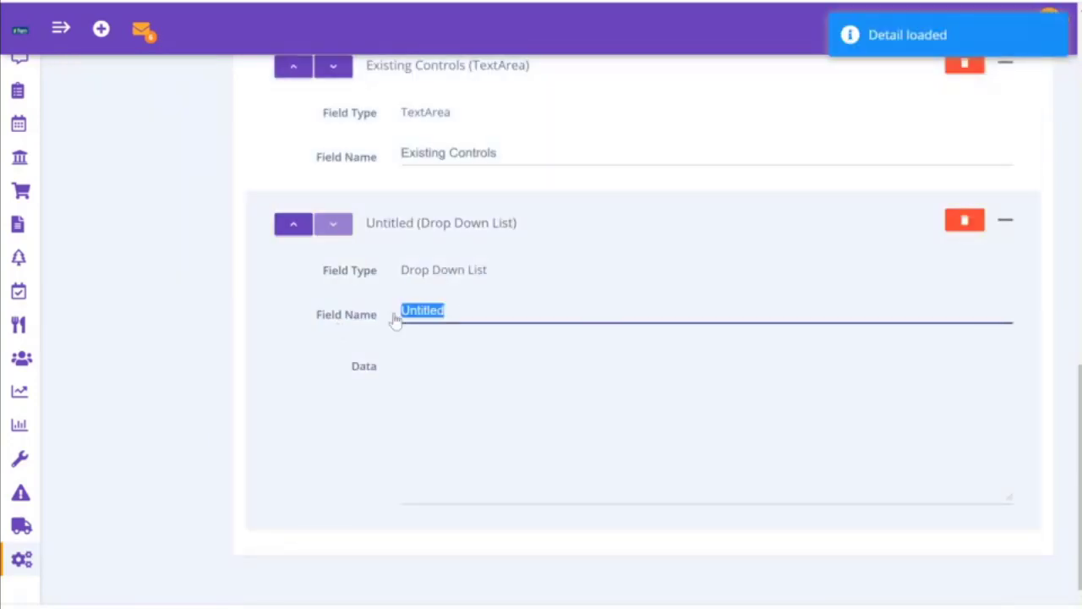
type("Risk after")
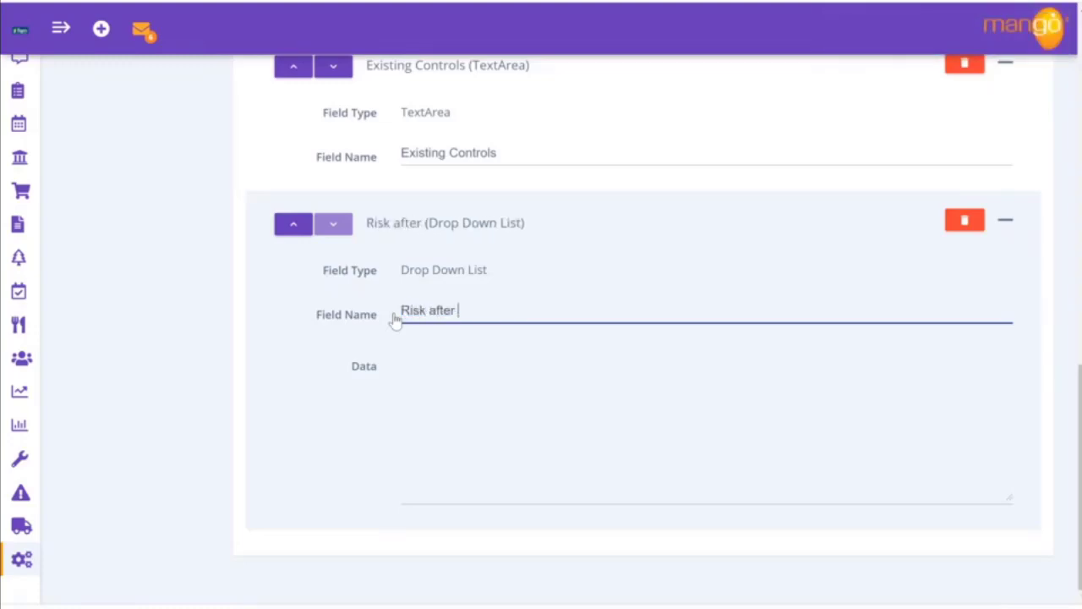
type(" Controls")
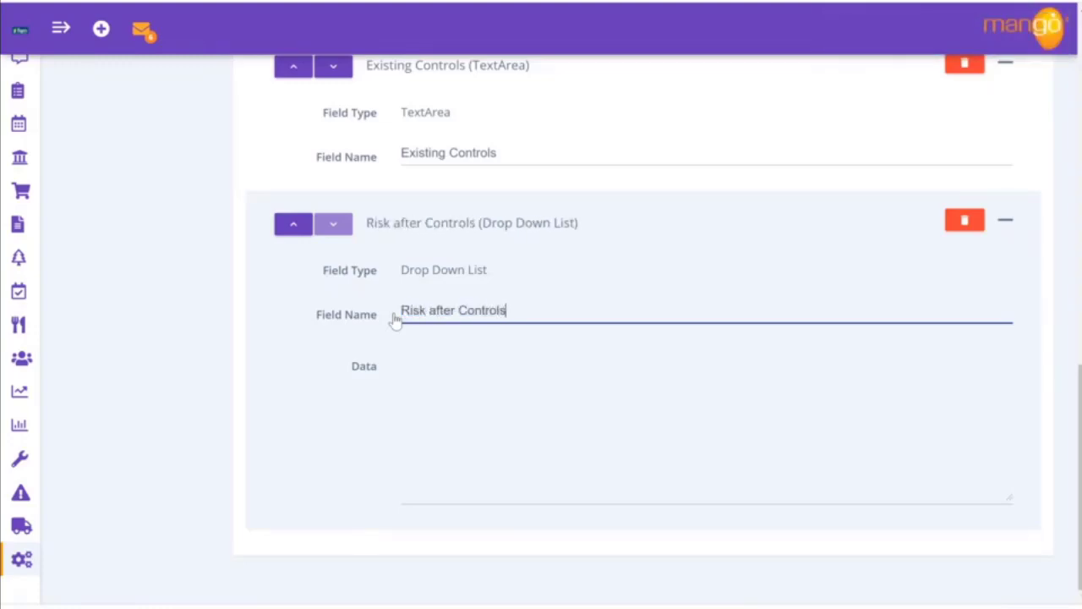
Step: Enter the Risk after Controls options low, medium, high and critical on separate lines, and save the template's fields
left_click(449, 357)
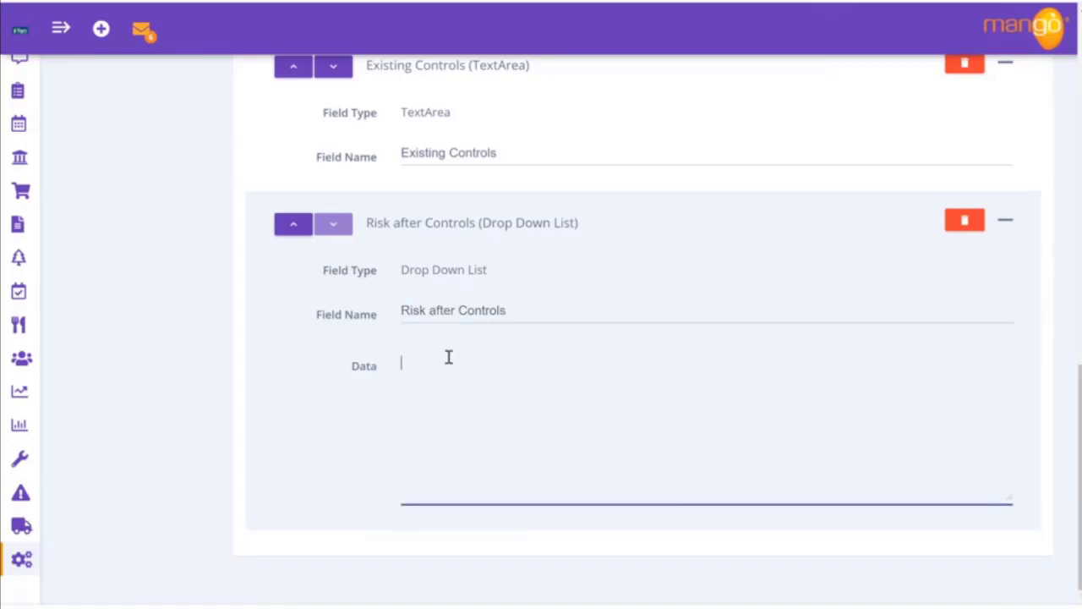
type("low ")
type("medium")
key("Return")
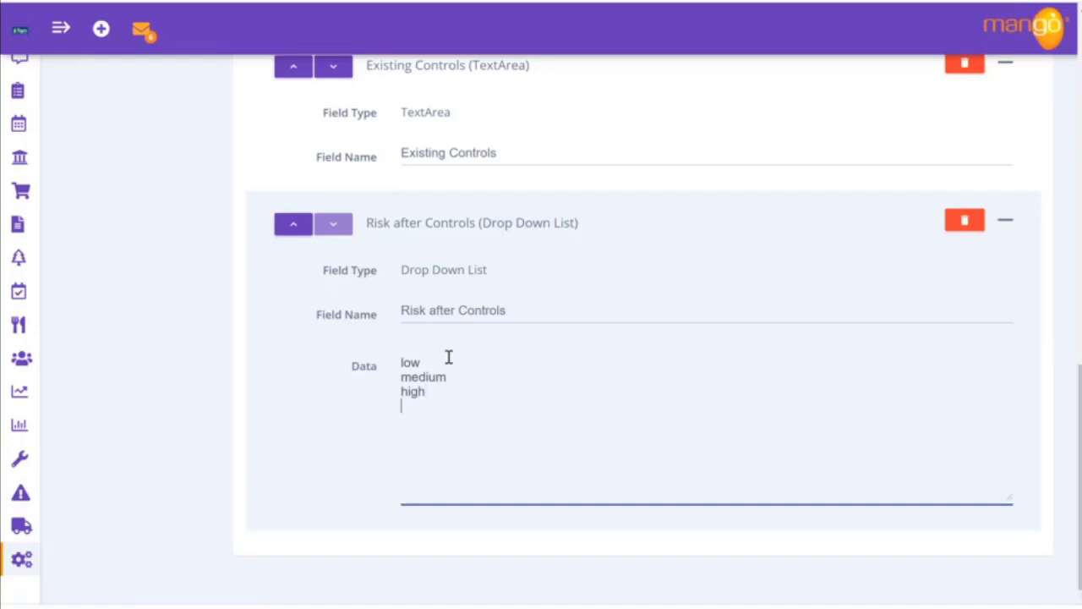
type("high critic")
scroll(449, 357, "up", 10)
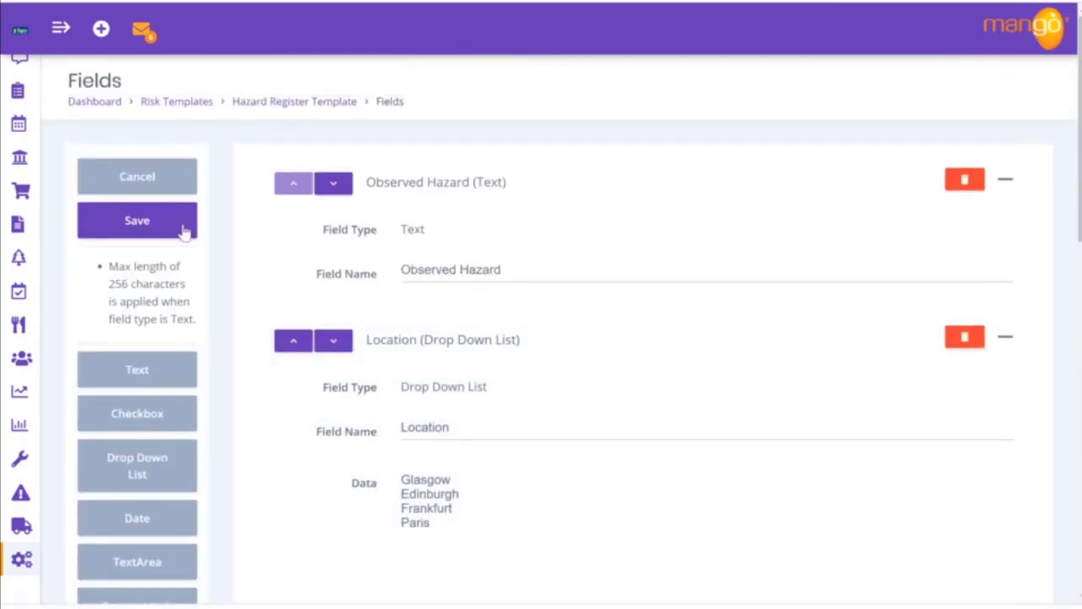
left_click(183, 231)
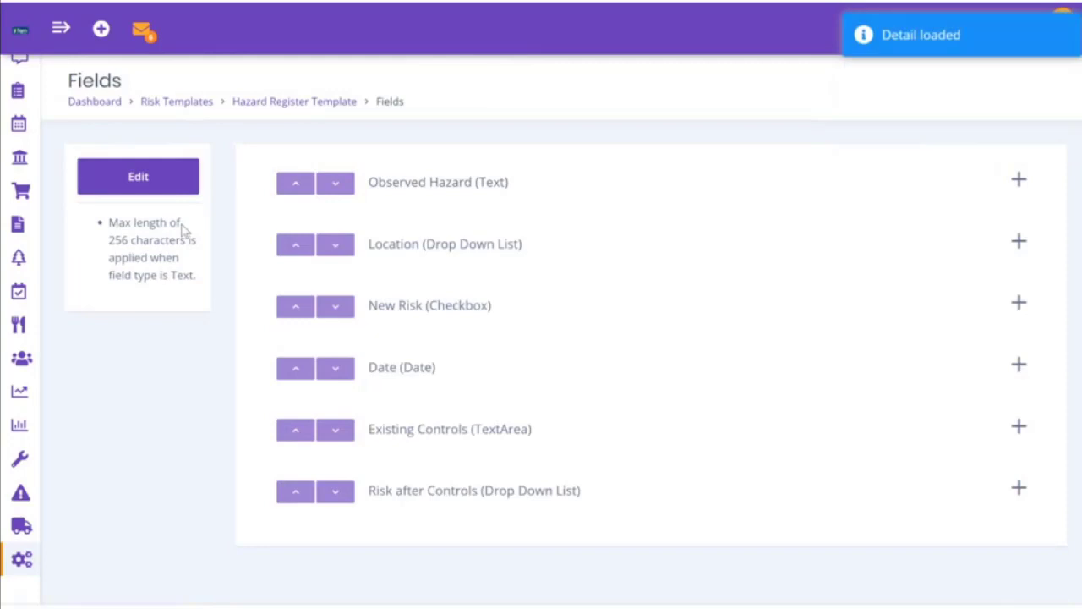
Step: Return to the Hazard Register Template's details and review its rating and workflow settings
left_click(343, 103)
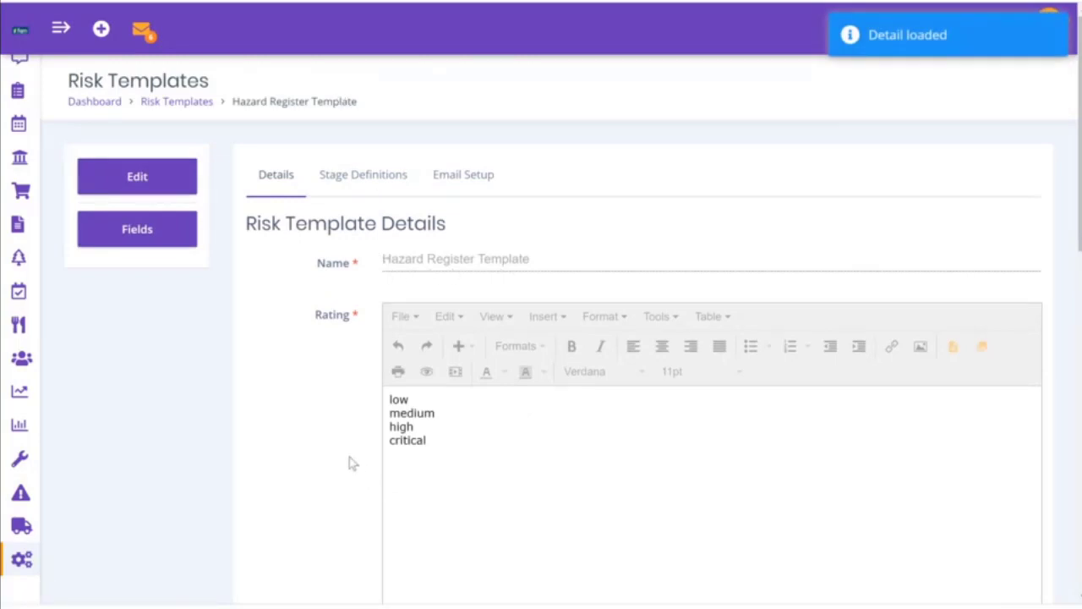
scroll(353, 463, "down", 4)
scroll(353, 463, "down", 4)
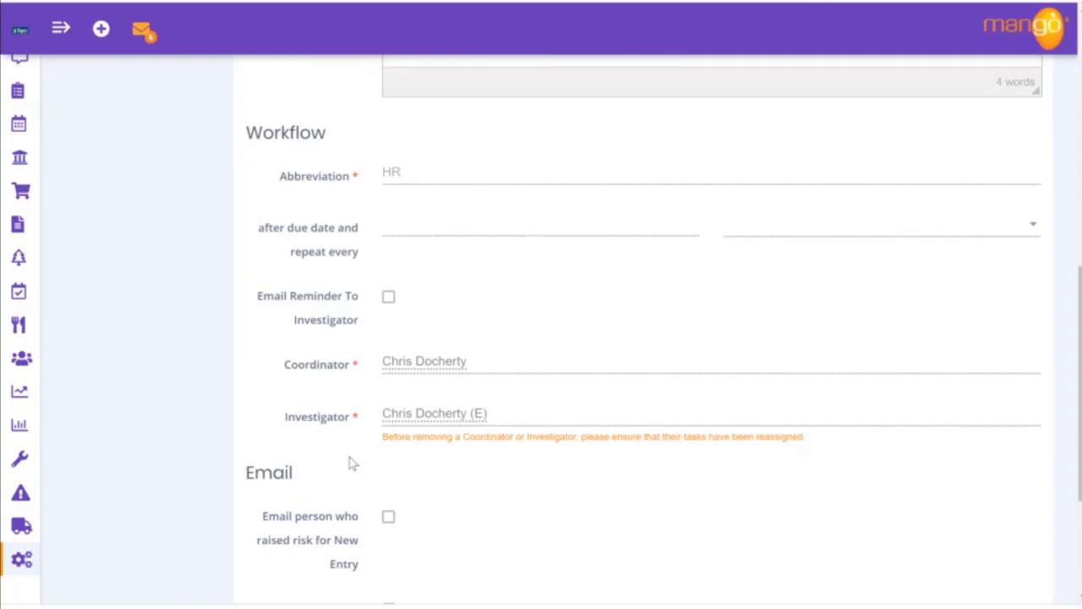
scroll(353, 463, "up", 10)
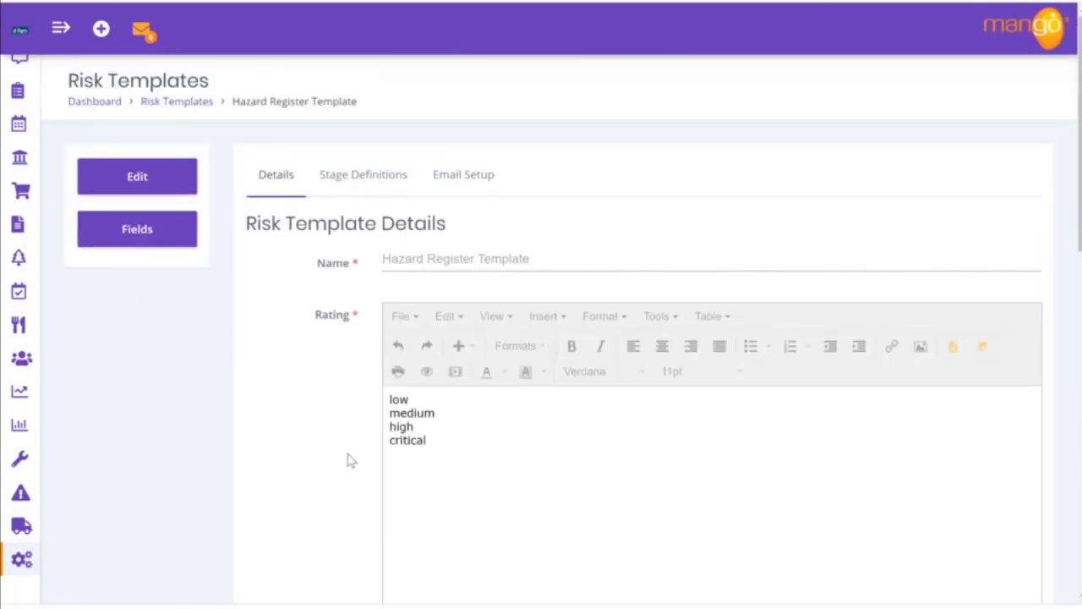
left_click(58, 29)
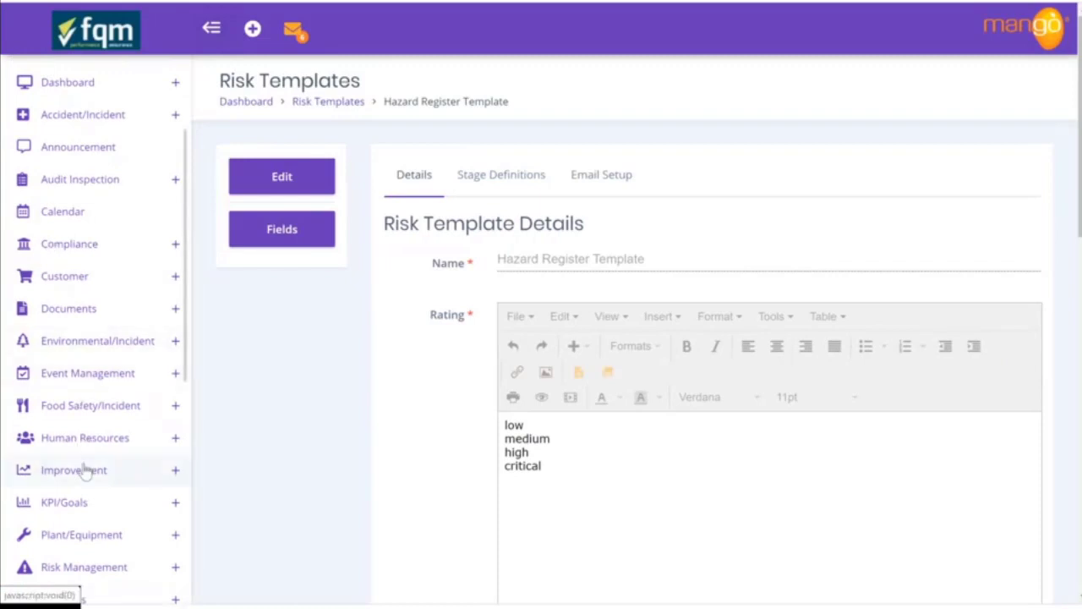
scroll(85, 468, "down", 5)
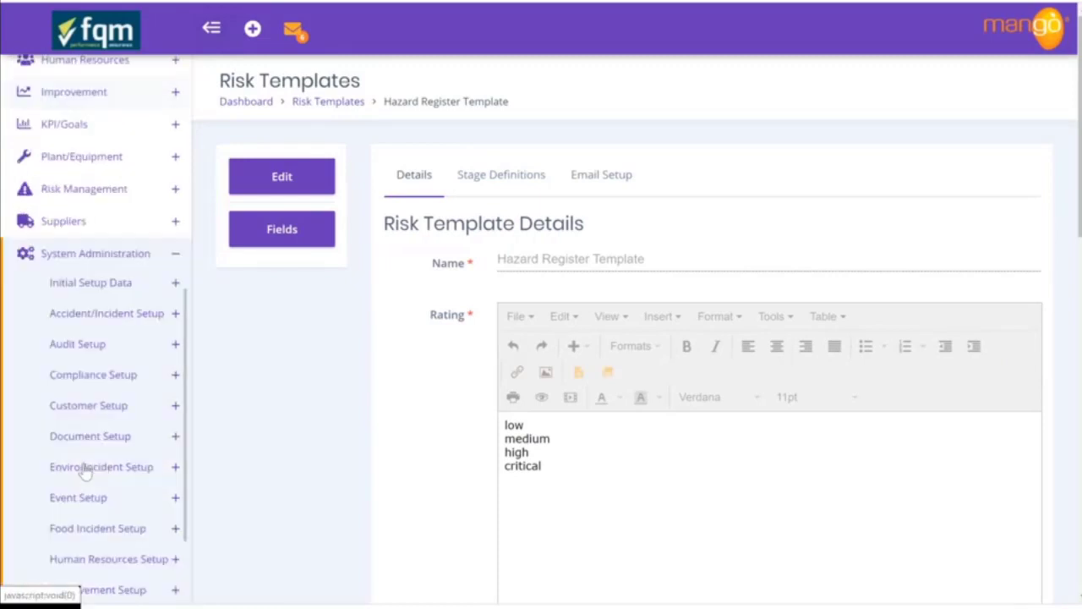
left_click(252, 30)
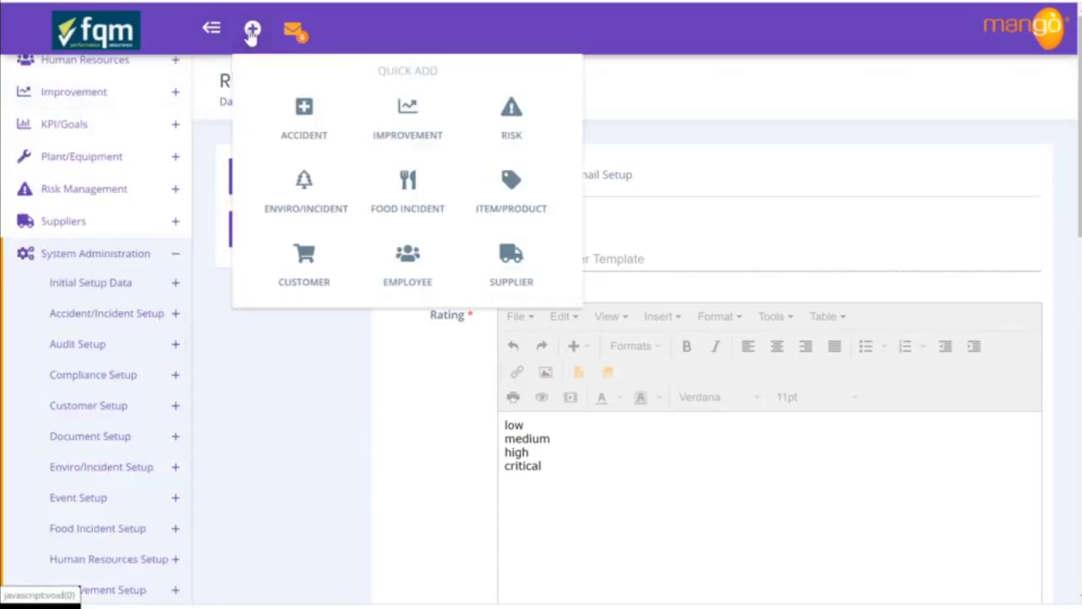
left_click(507, 116)
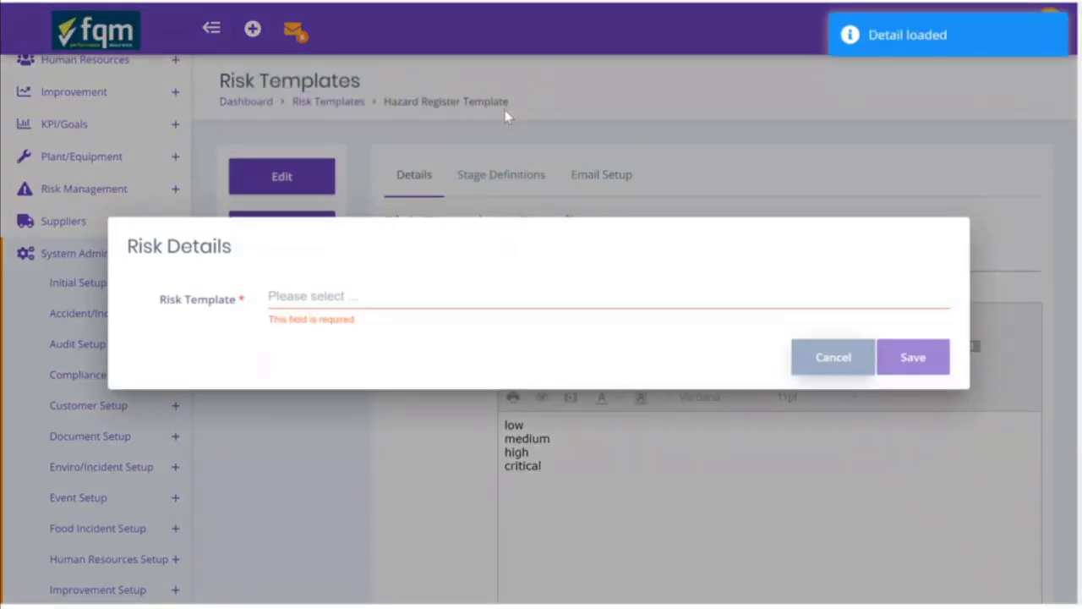
left_click(449, 297)
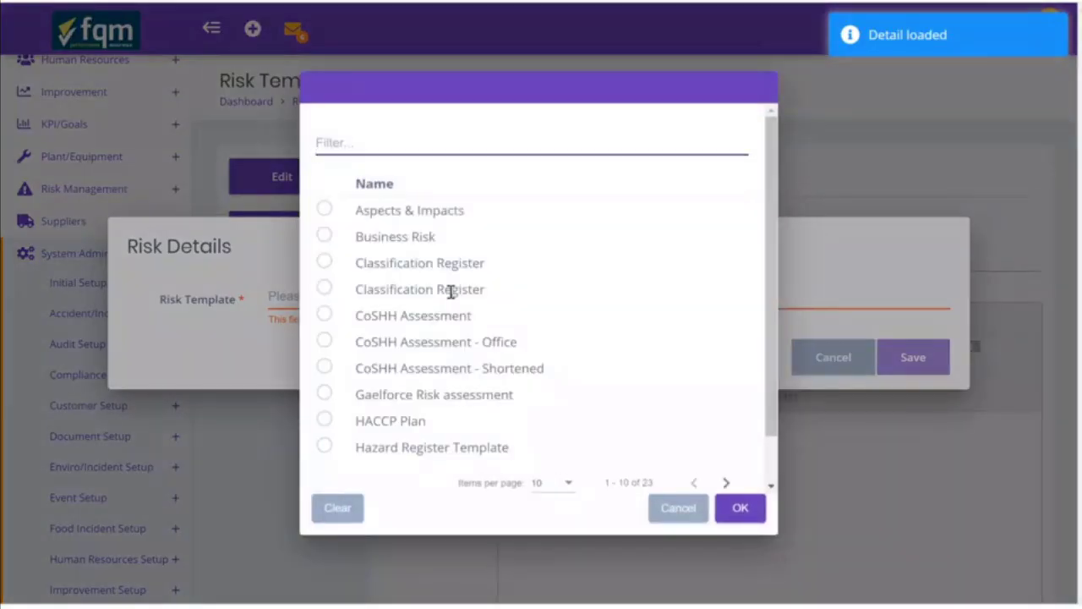
left_click_drag(365, 449, 501, 448)
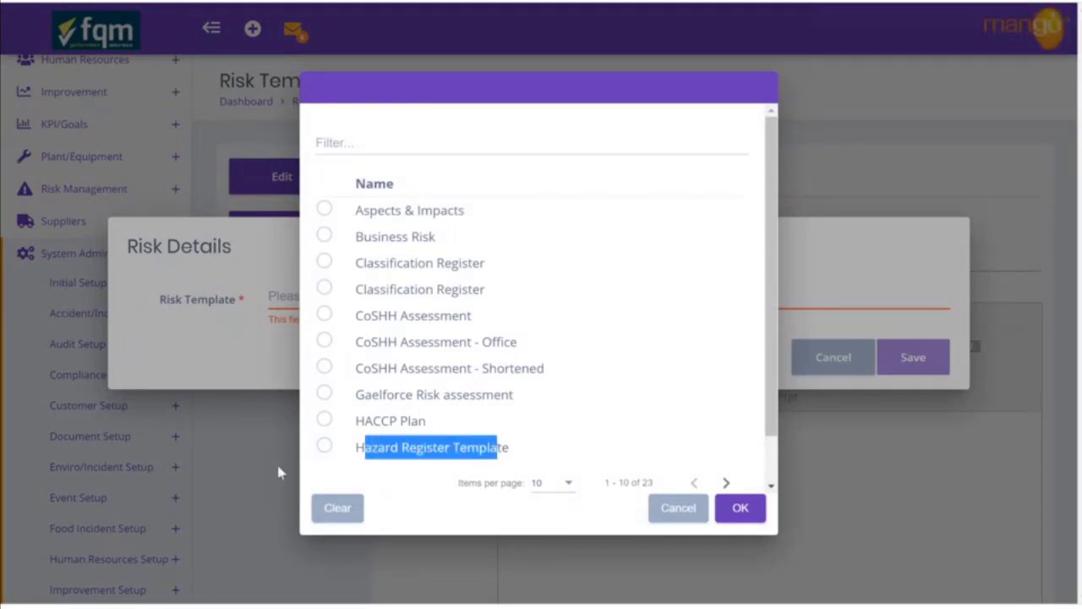
left_click(325, 445)
left_click(751, 519)
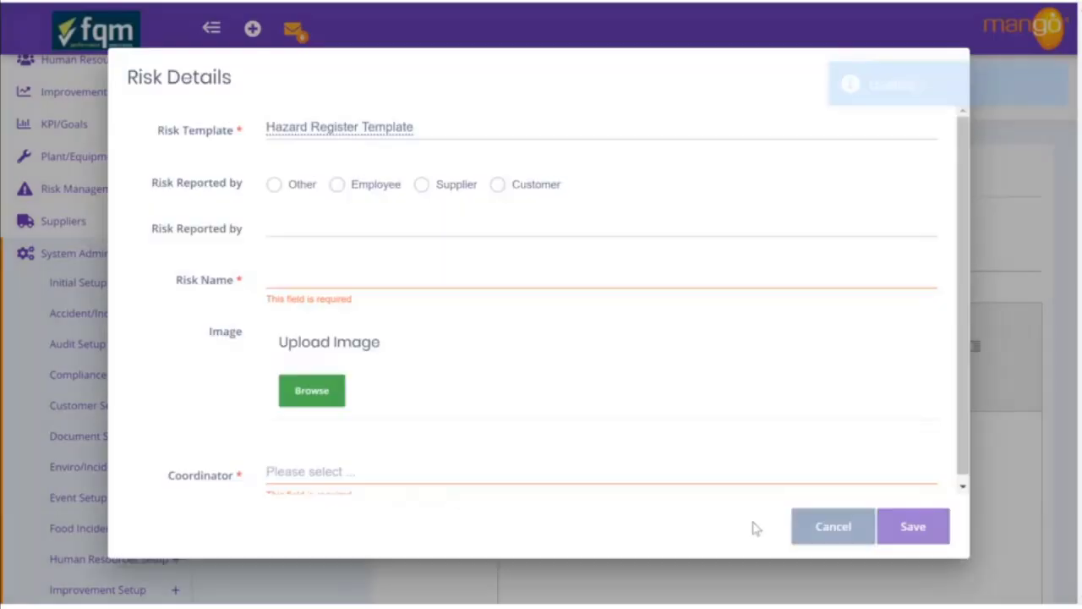
scroll(572, 340, "down", 1)
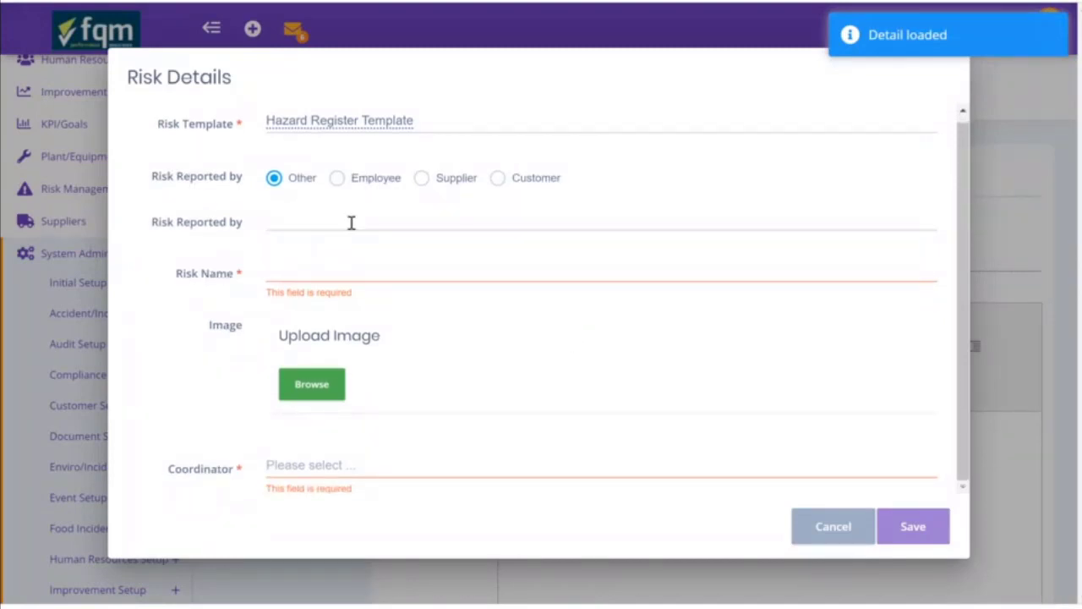
left_click(850, 532)
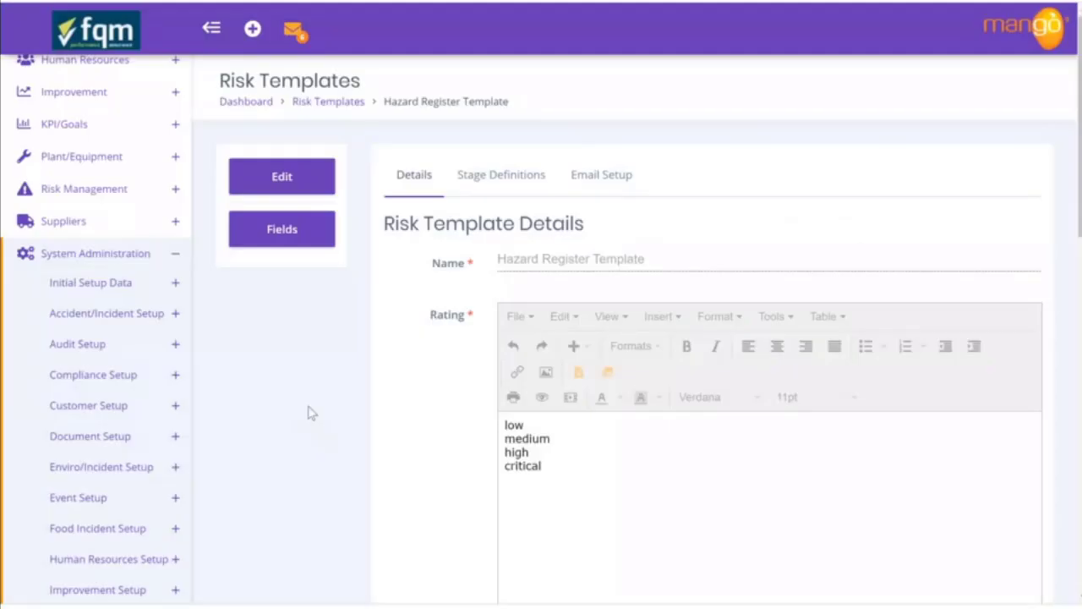
Step: Start a new risk under Manage Risks, based on the Hazard Register Template
left_click(85, 256)
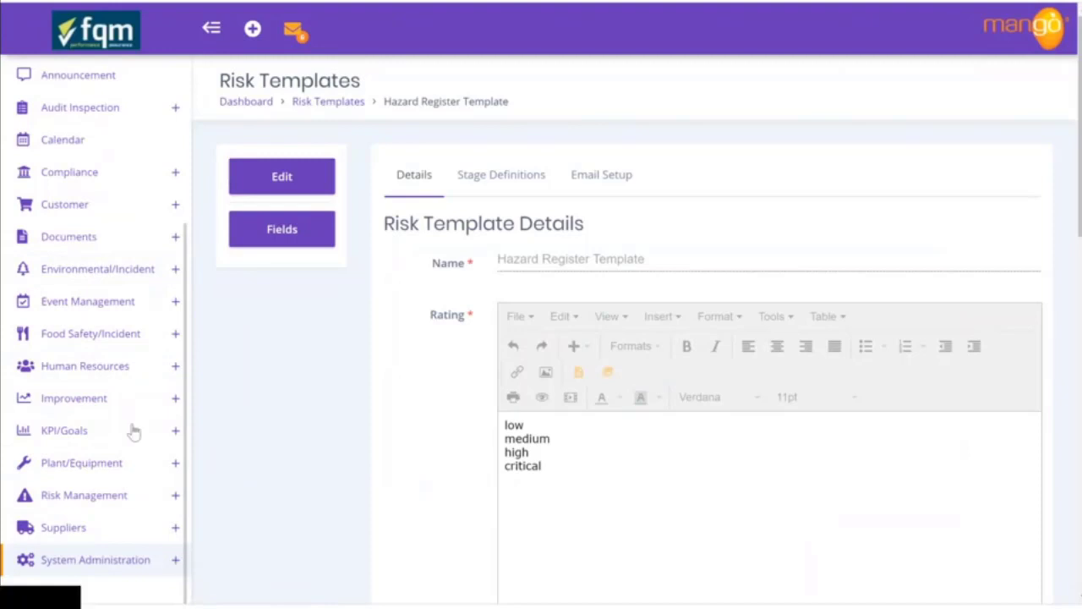
left_click(100, 498)
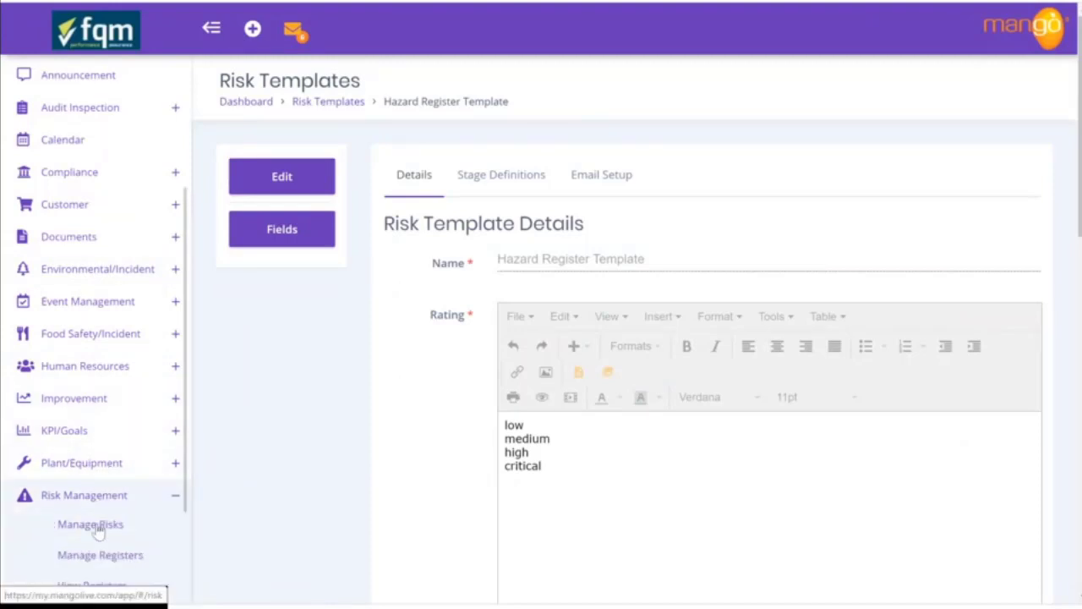
left_click(93, 526)
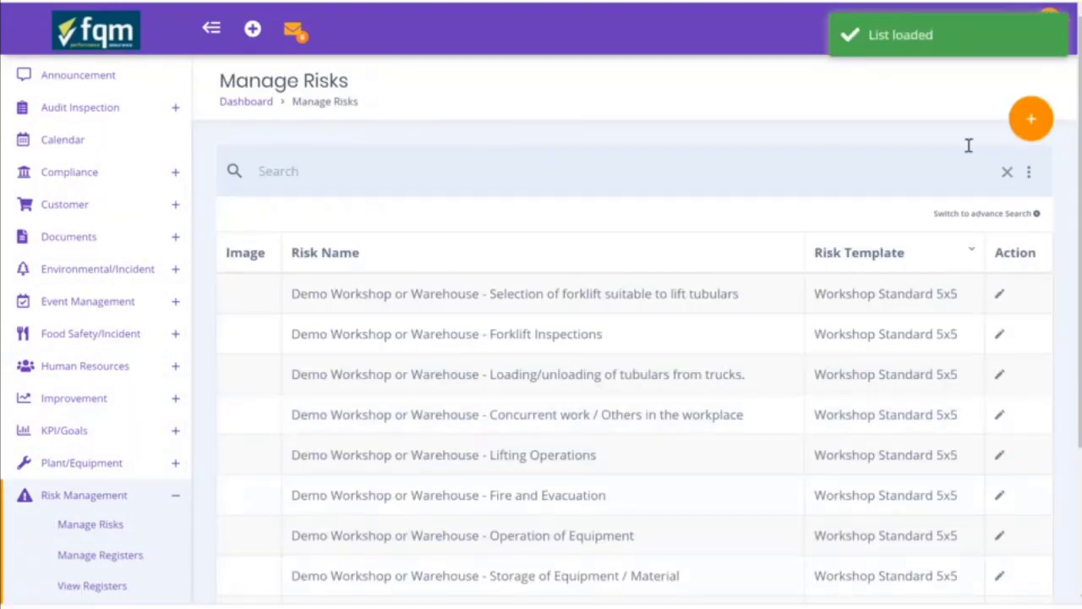
left_click(1031, 118)
left_click(545, 262)
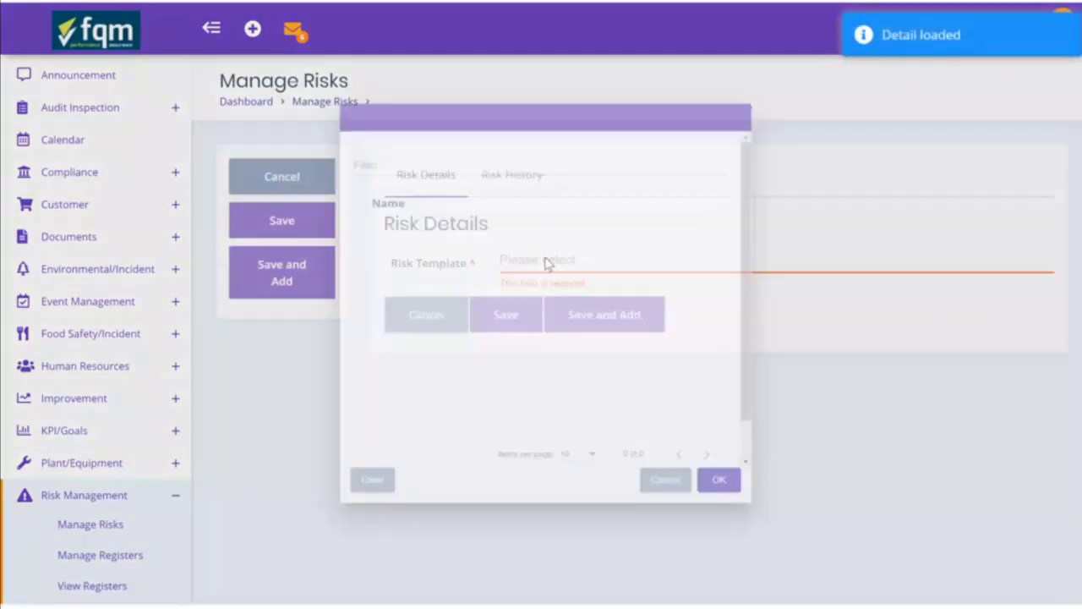
left_click(331, 446)
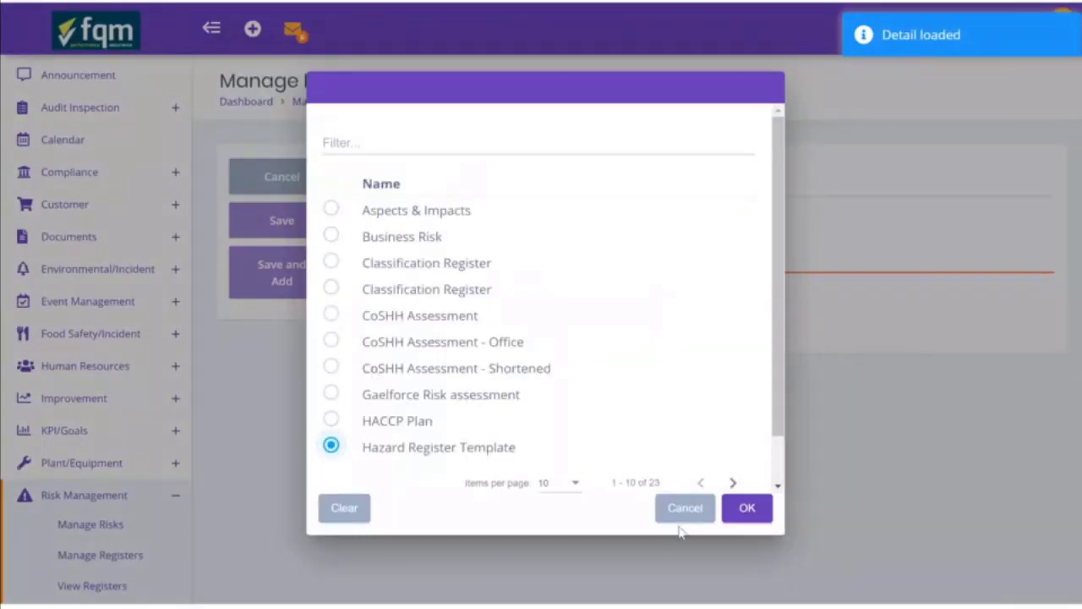
left_click(739, 510)
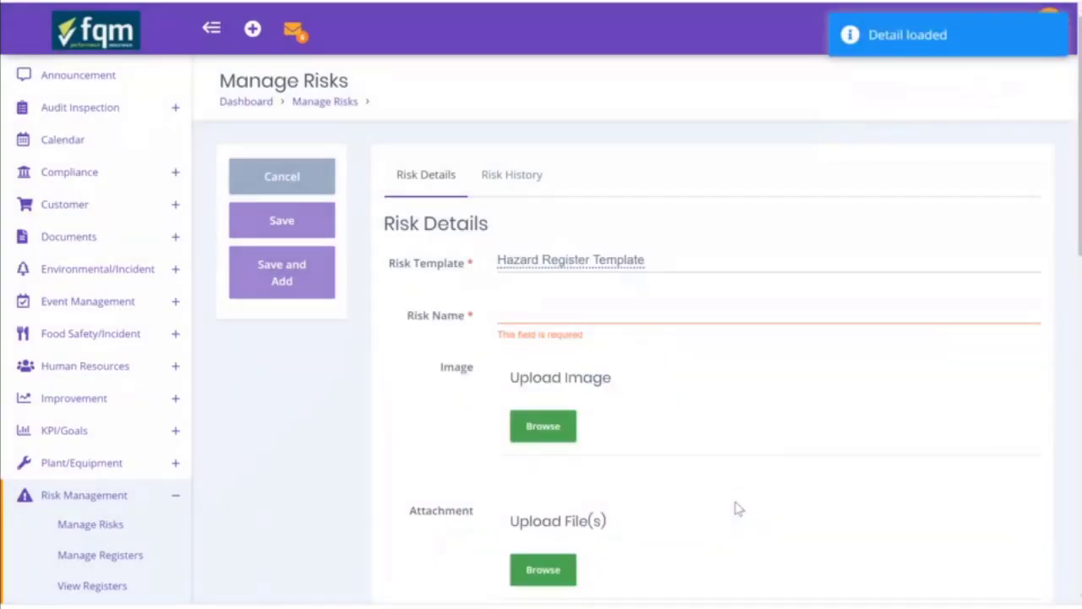
Step: Enter "Oil spill" as the Observed Hazard and set the Location to Frankfurt
scroll(739, 510, "down", 5)
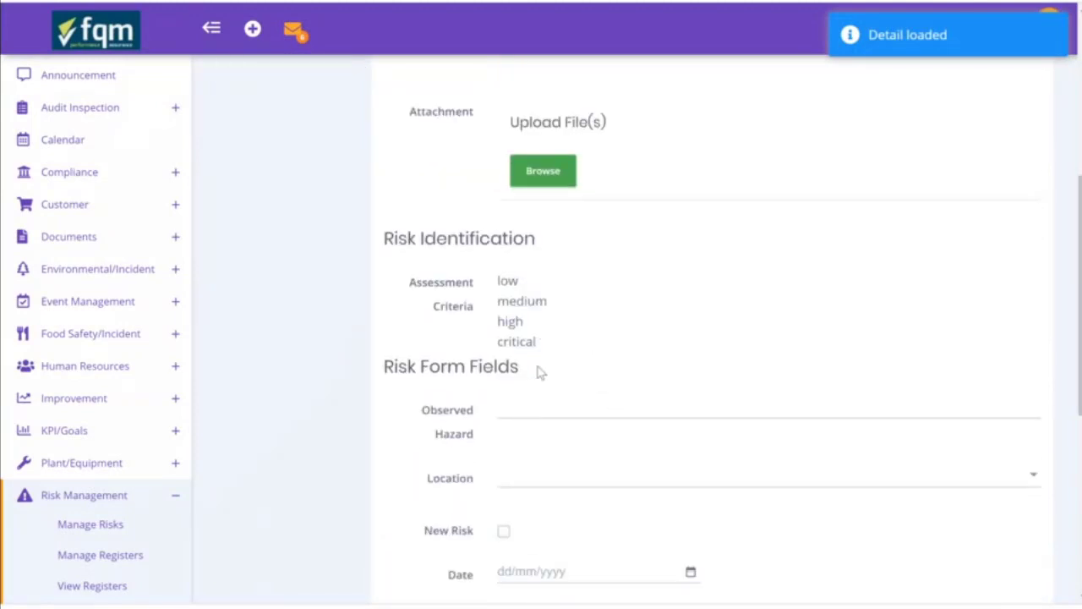
scroll(685, 445, "down", 3)
scroll(685, 445, "down", 3)
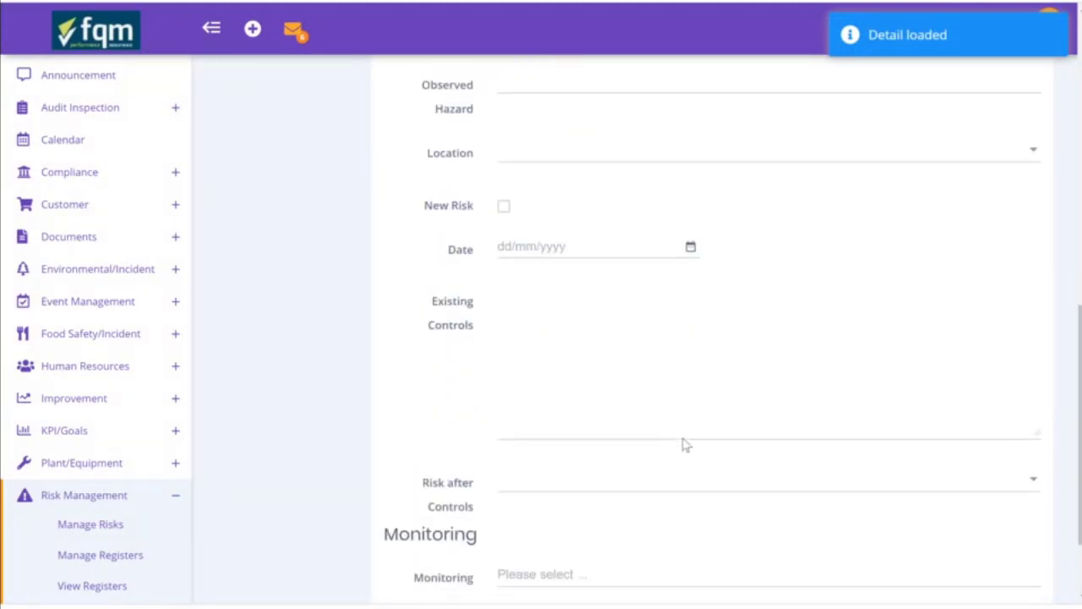
scroll(683, 442, "up", 5)
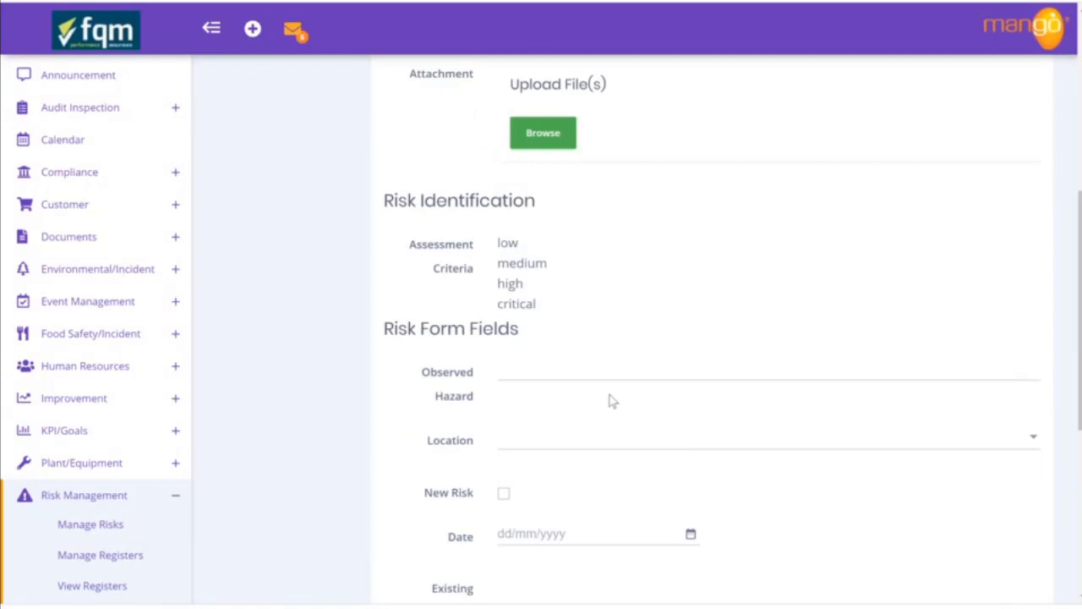
left_click(579, 362)
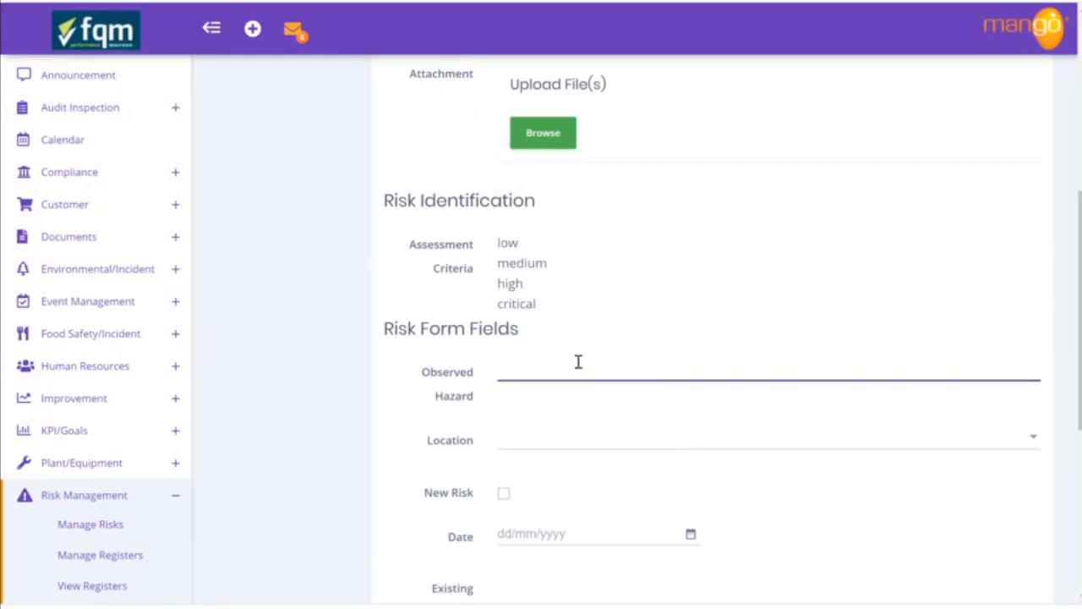
scroll(578, 362, "up", 5)
scroll(577, 362, "down", 5)
left_click(648, 437)
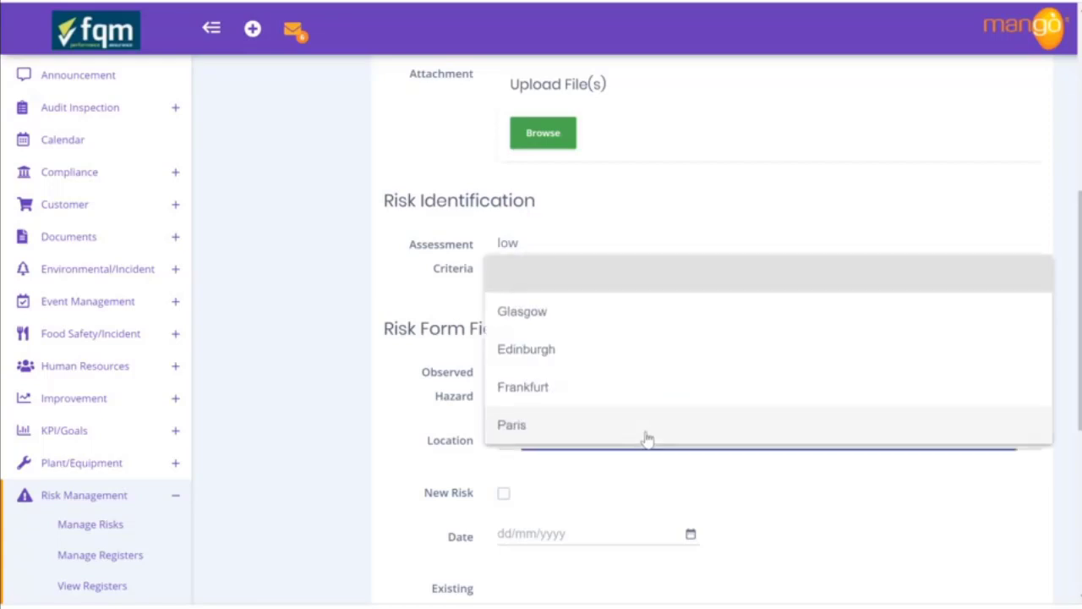
left_click(532, 401)
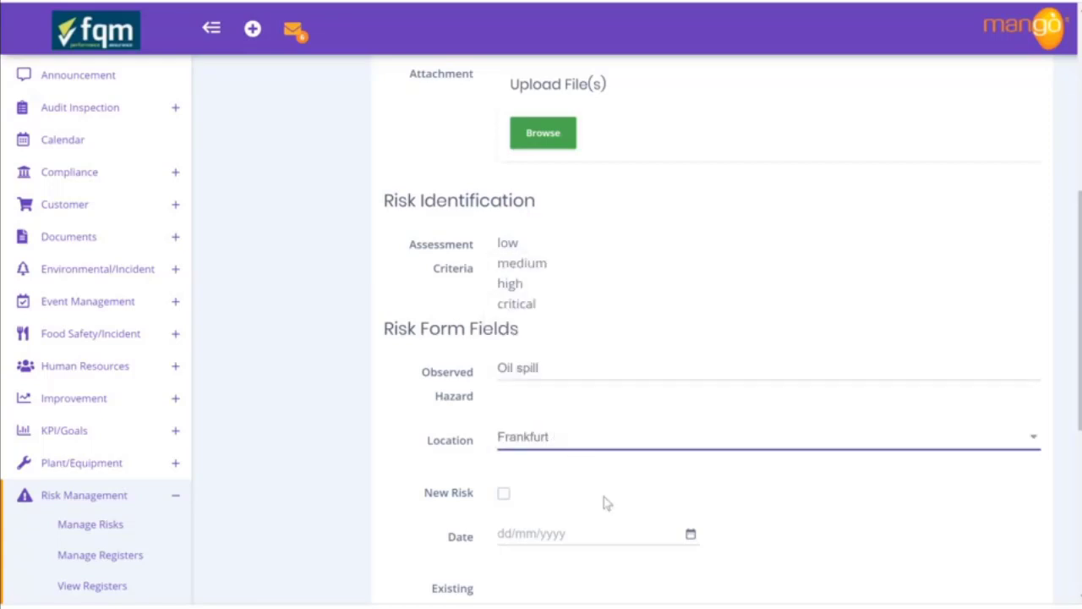
Step: Mark the hazard as a New Risk and set its date to 24/04/2020
scroll(604, 503, "down", 2)
left_click(504, 335)
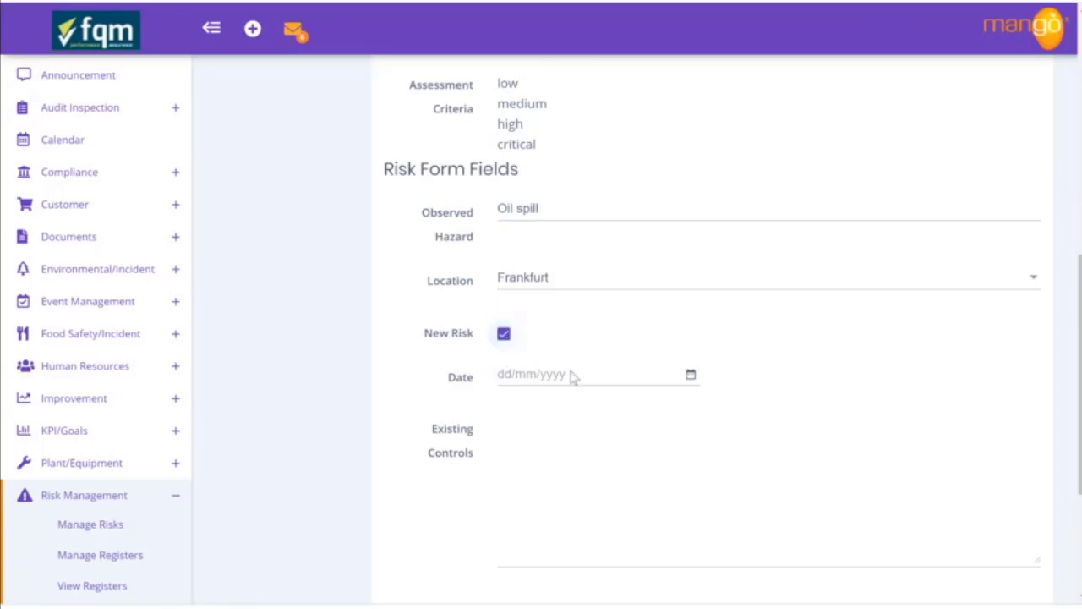
left_click(690, 376)
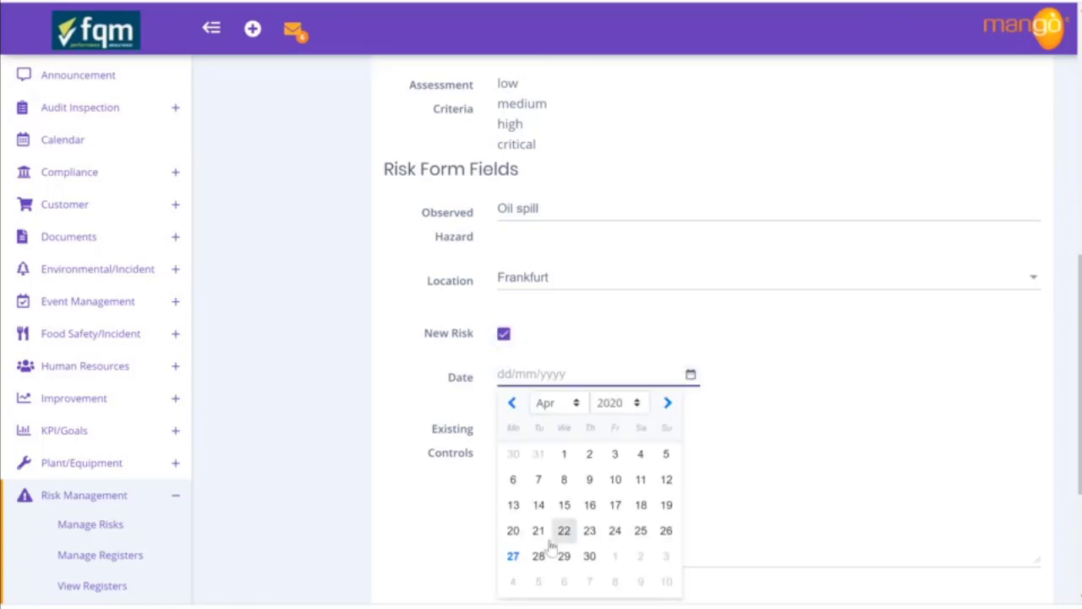
left_click(616, 530)
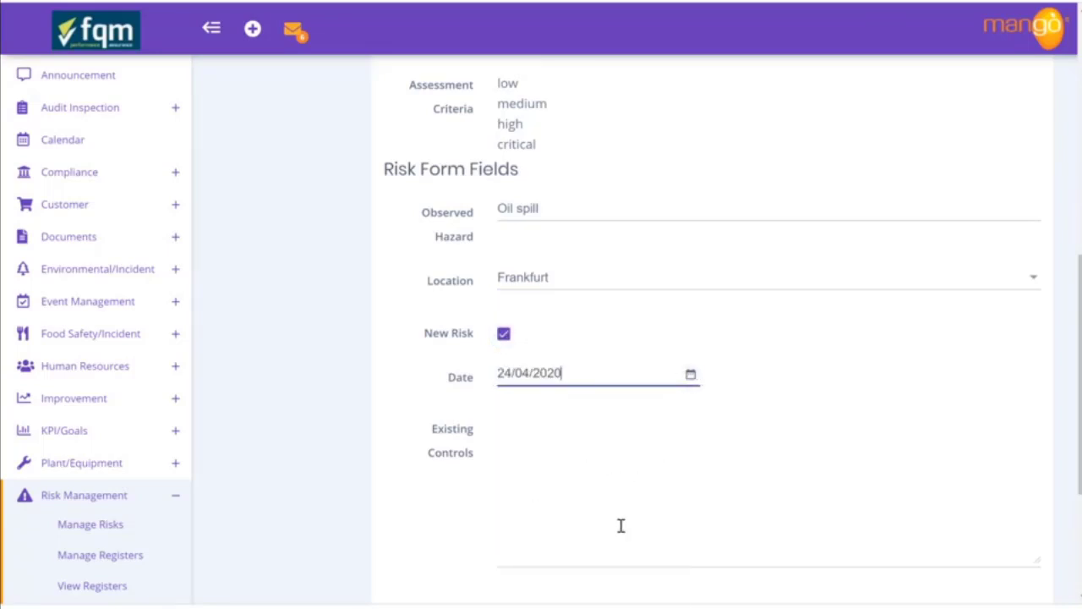
Step: Fill in Existing Controls with "No controls for spills in place. Also equipment leaking"
left_click(621, 525)
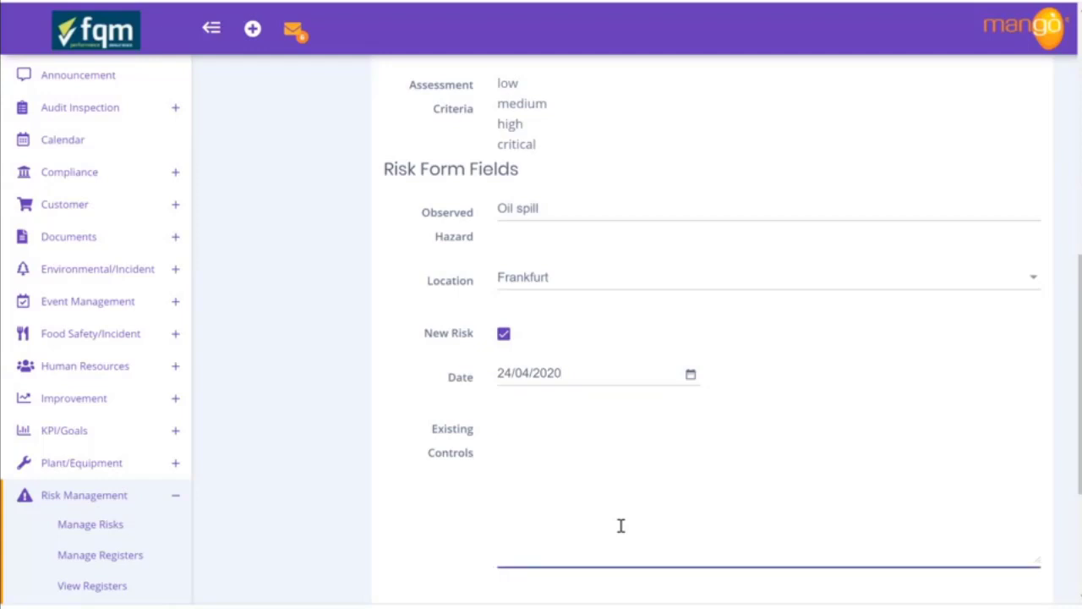
type("No controls for spills ")
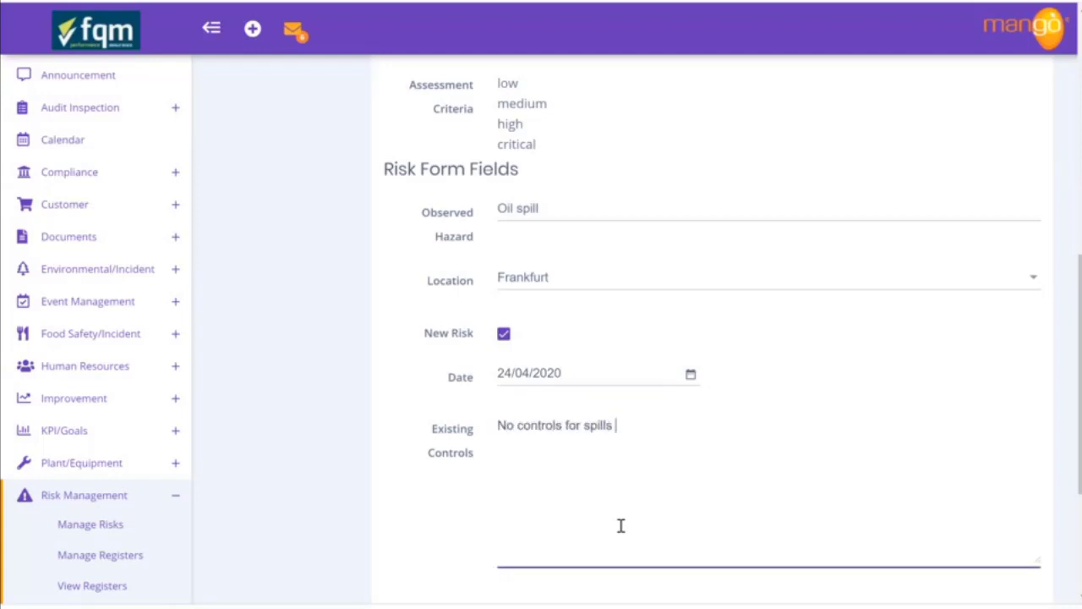
type("in place. Also equi")
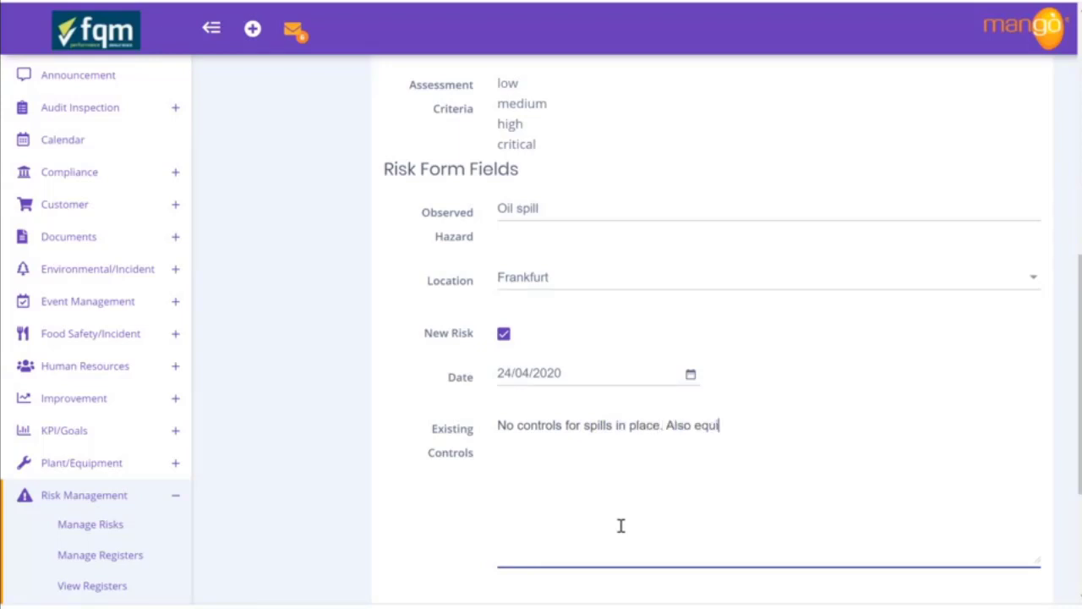
type("pment teaking")
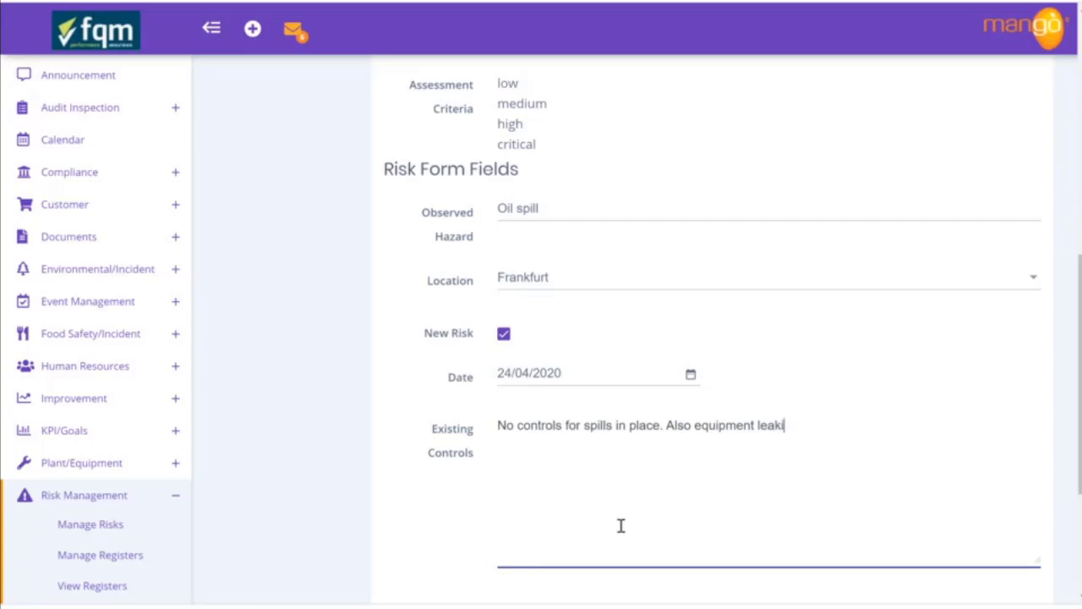
scroll(621, 526, "down", 2)
scroll(621, 526, "down", 1)
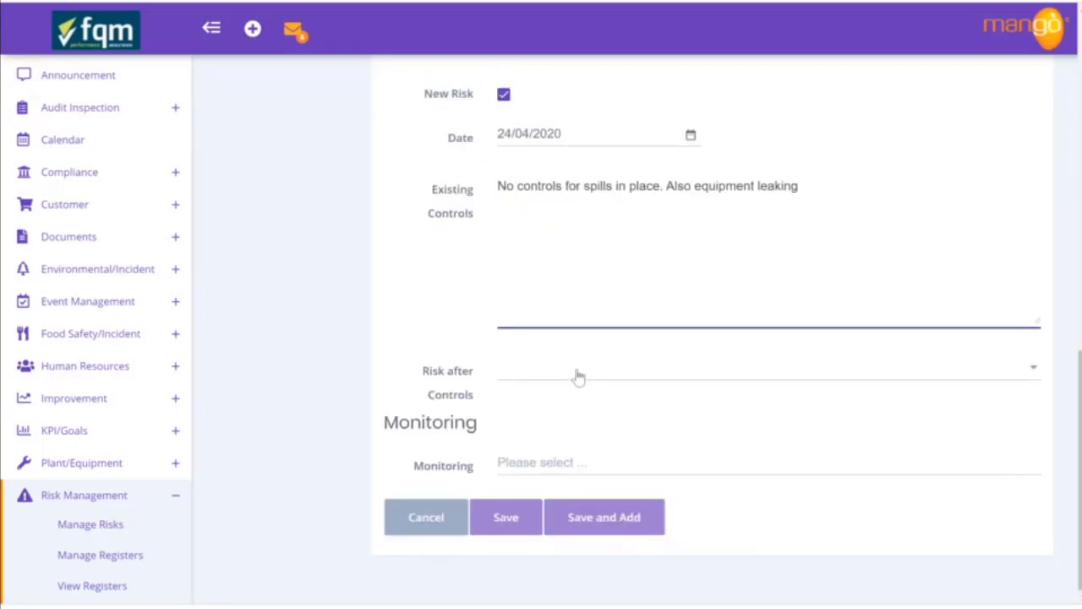
Step: Append "Proposed new controls are:" to Existing Controls, followed by the list line "- equipment maintenance program", spelled correctly
type("Proposed new contr")
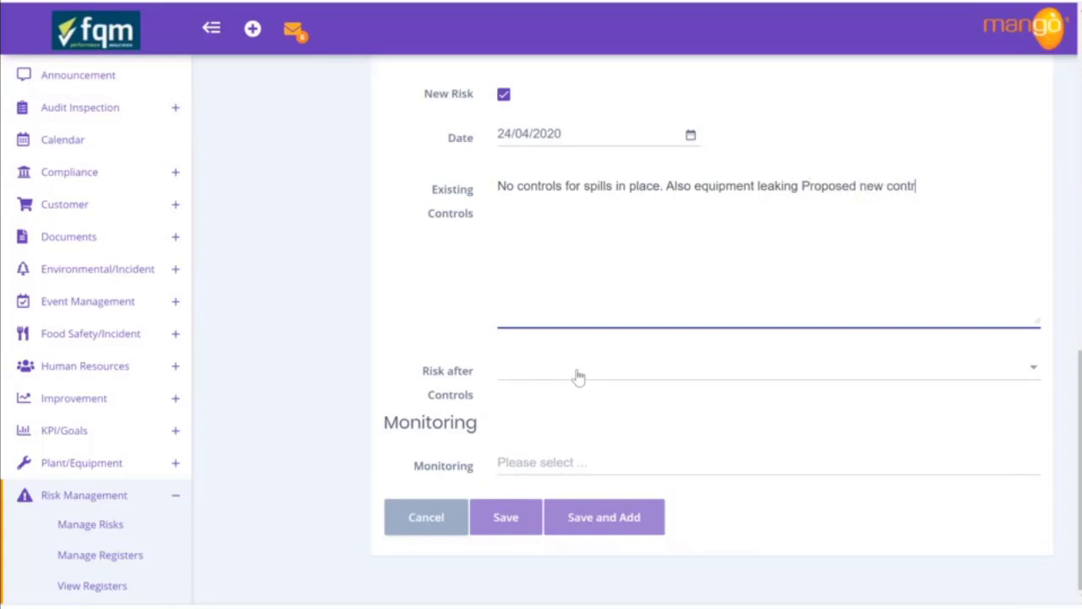
type("ols are:")
key("Return")
type("- equipment maintan")
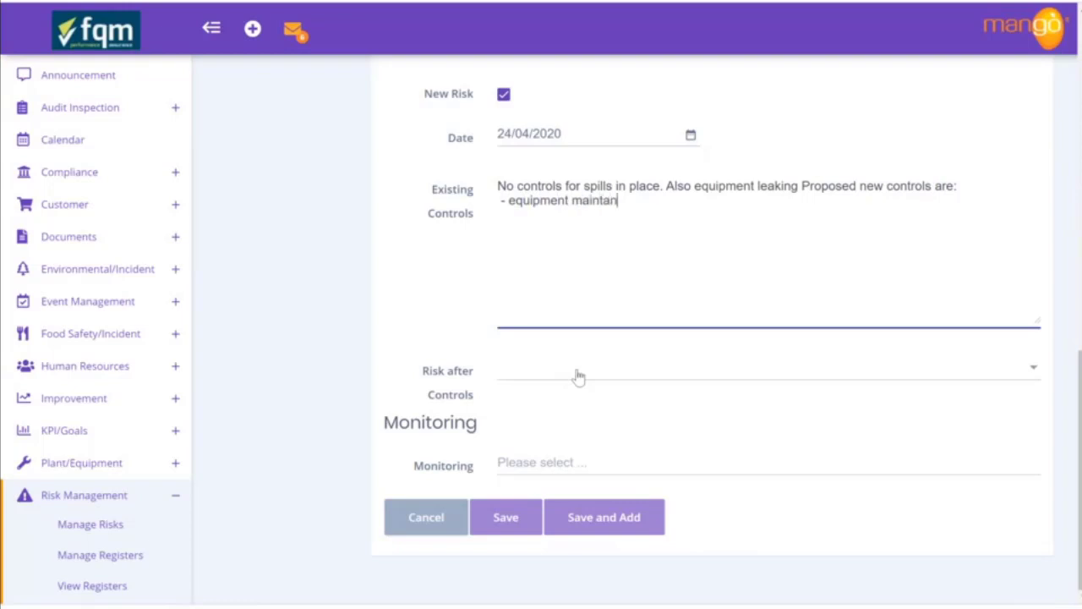
key("BackSpace")
type("inance program")
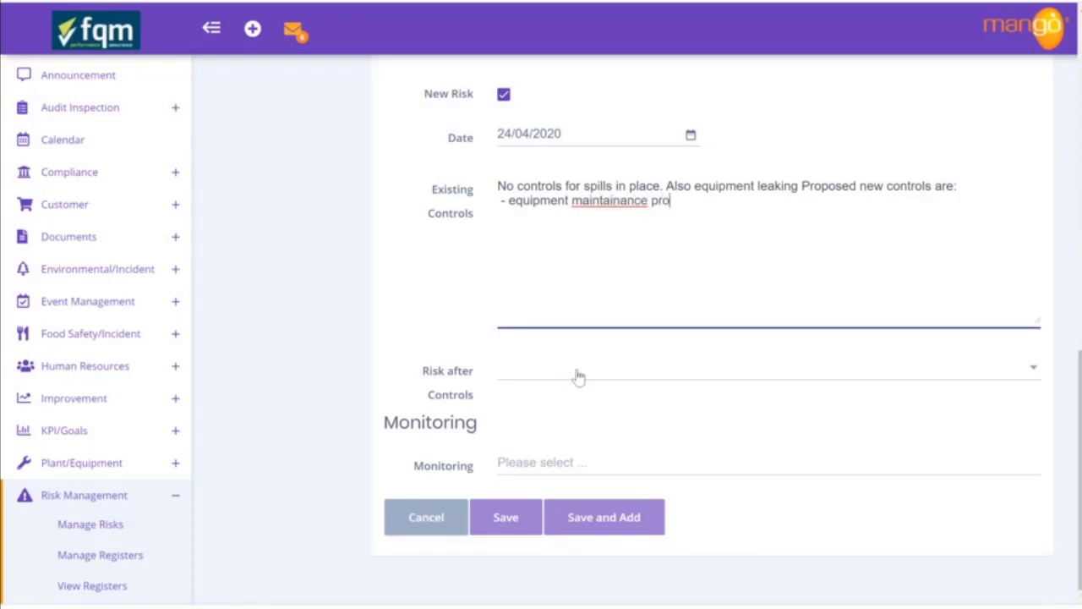
right_click(577, 202)
left_click(582, 210)
left_click(718, 207)
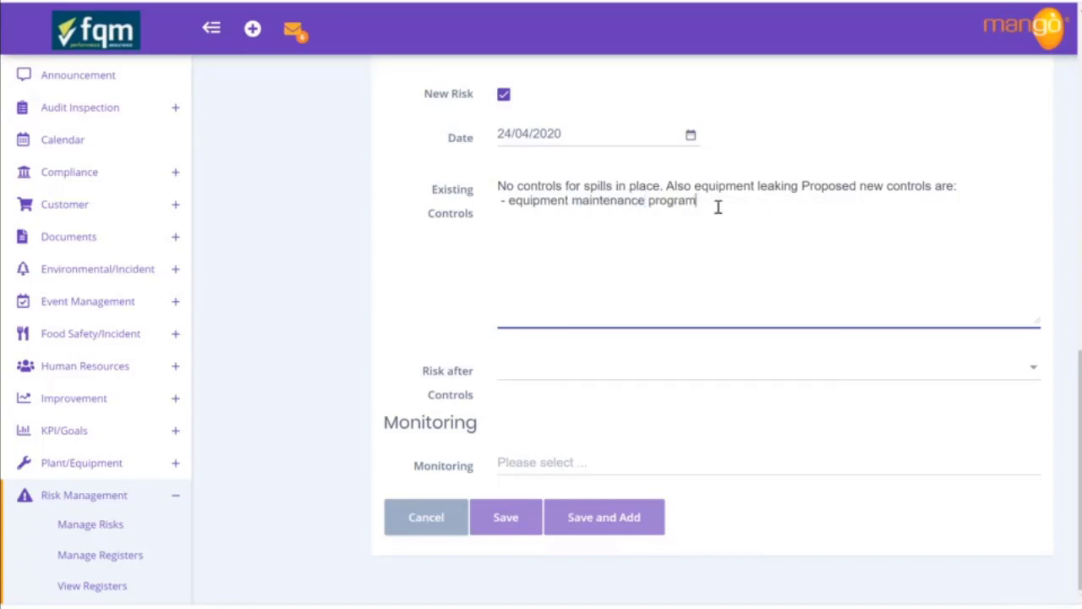
Step: Add the list lines "- Spill training", "- Spill kits" and two "- etc" entries to Existing Controls
key("Return")
type("- Spill training")
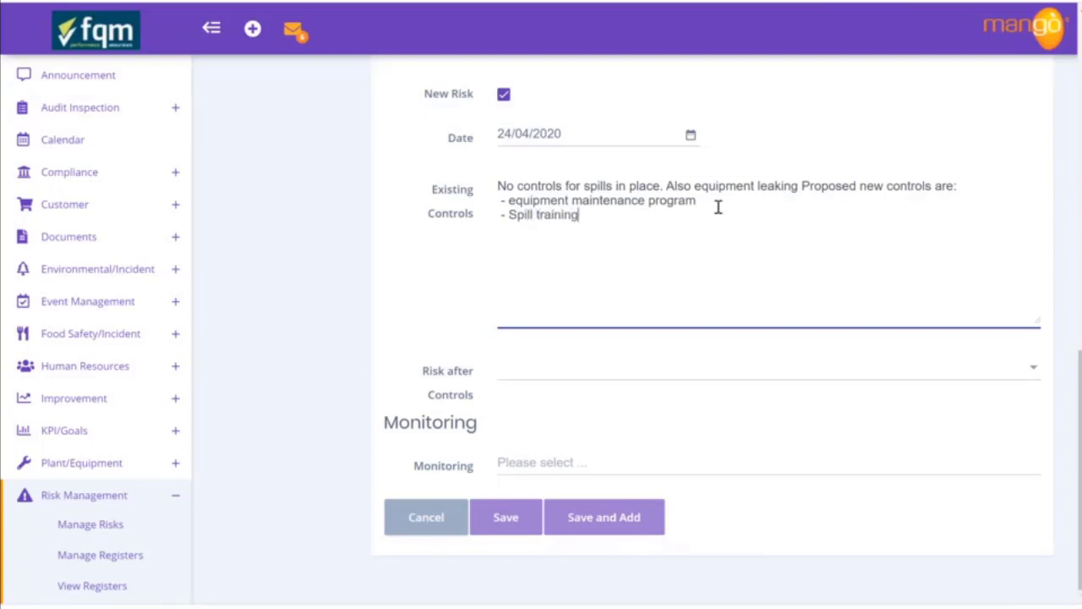
key("Return")
type("- Spill kist")
key("BackSpace")
key("BackSpace")
type("ts")
key("Return")
type("- etc")
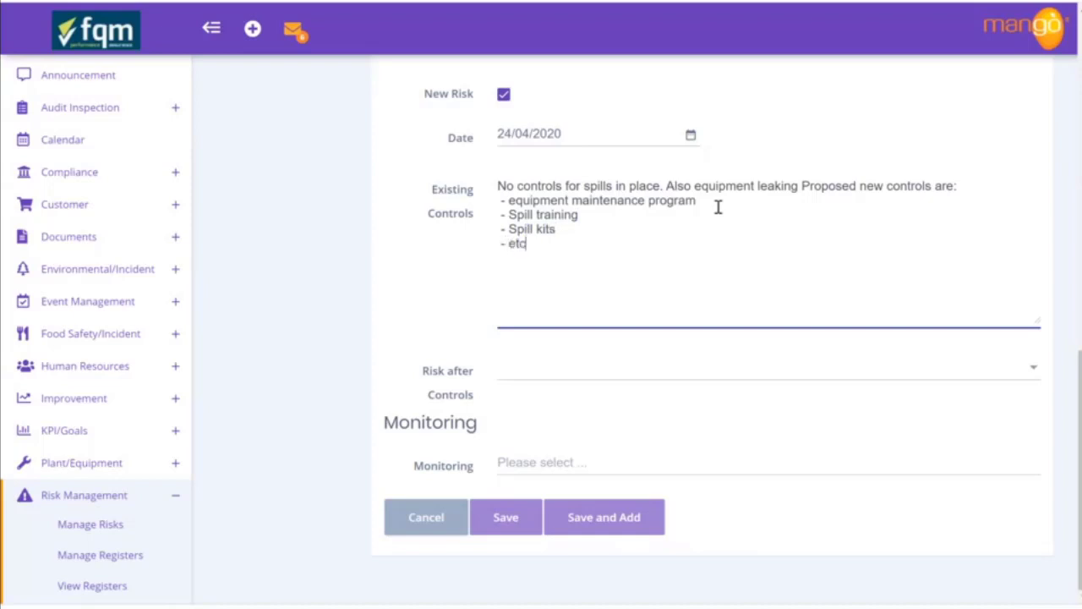
key("Return")
type("- etc")
Step: Set Risk after Controls to medium and choose Risk Assessment Review as the risk's monitoring
left_click(614, 379)
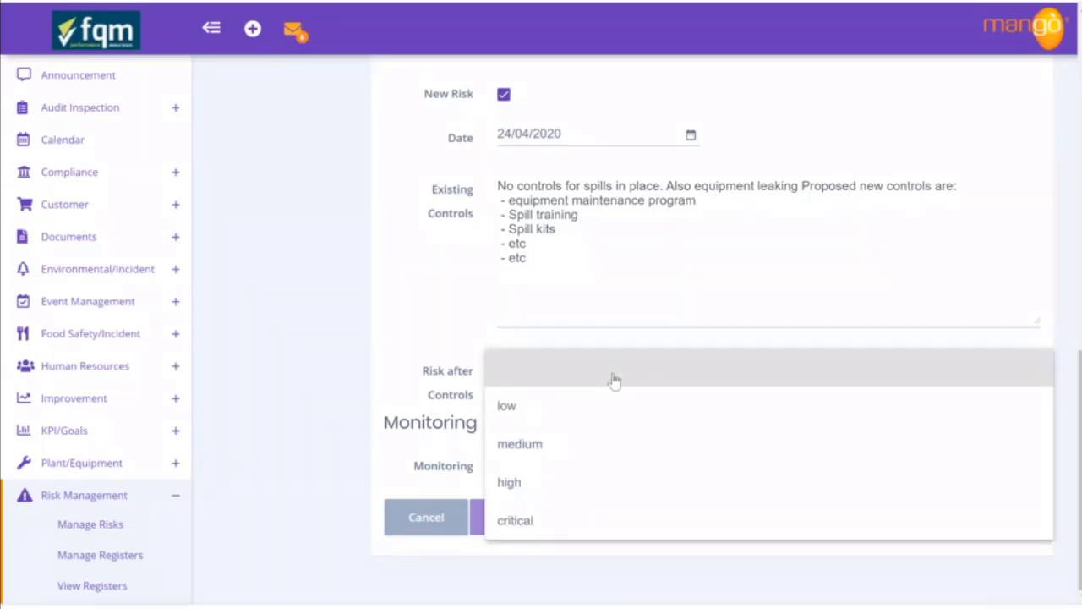
left_click(551, 457)
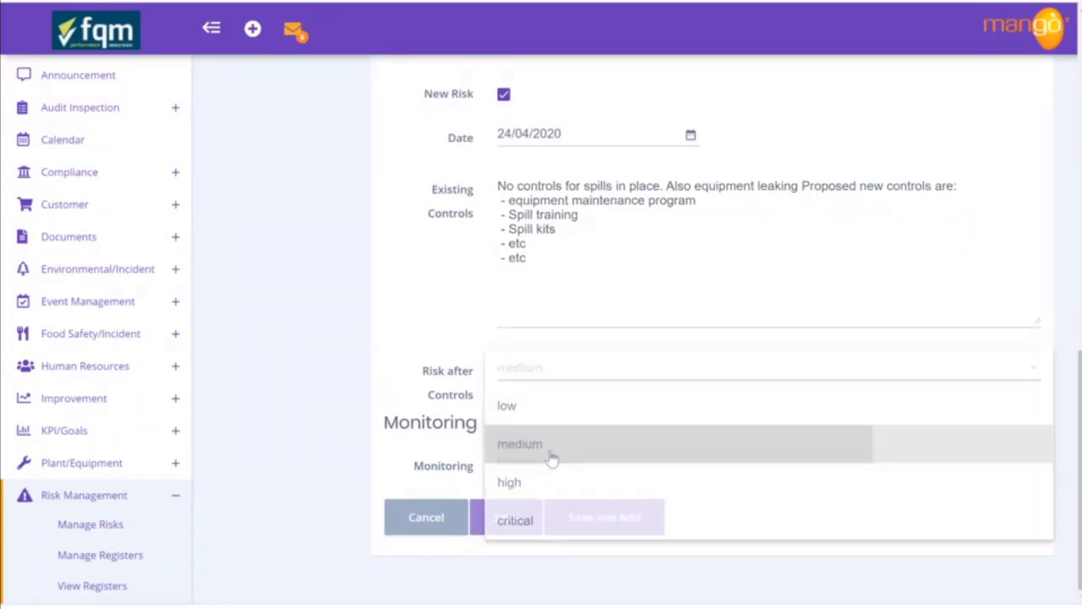
left_click(550, 463)
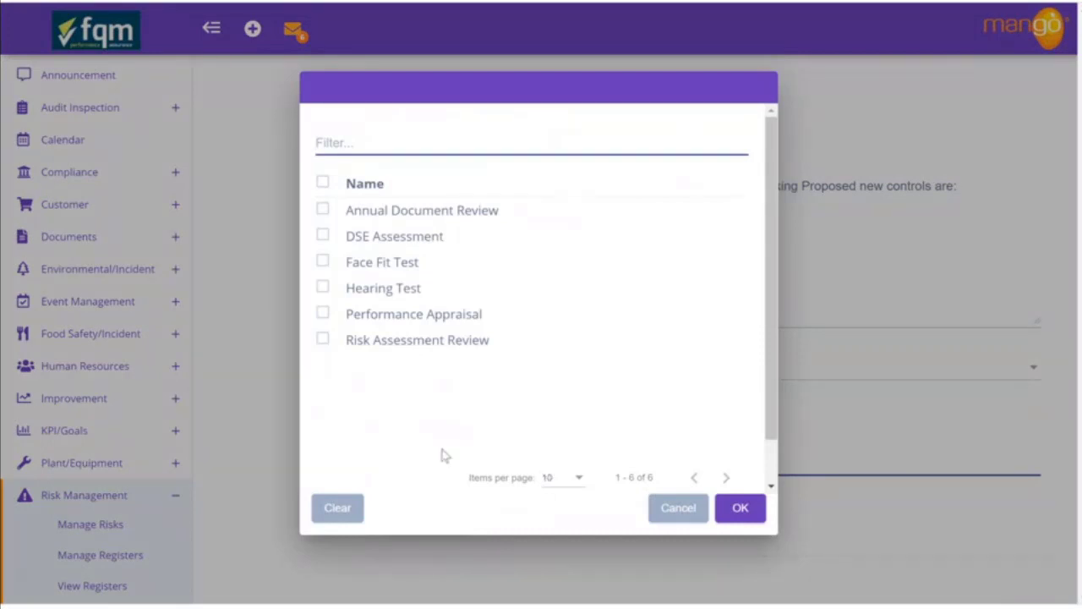
left_click(324, 341)
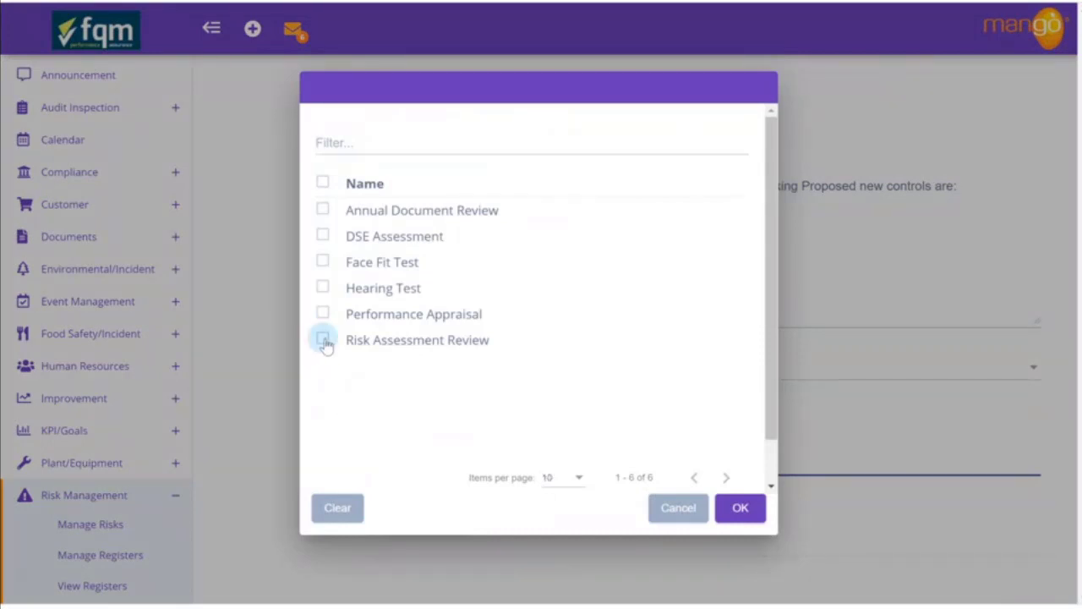
left_click(753, 509)
Step: Name the risk "Oil Spill Management" and save it
left_click(499, 521)
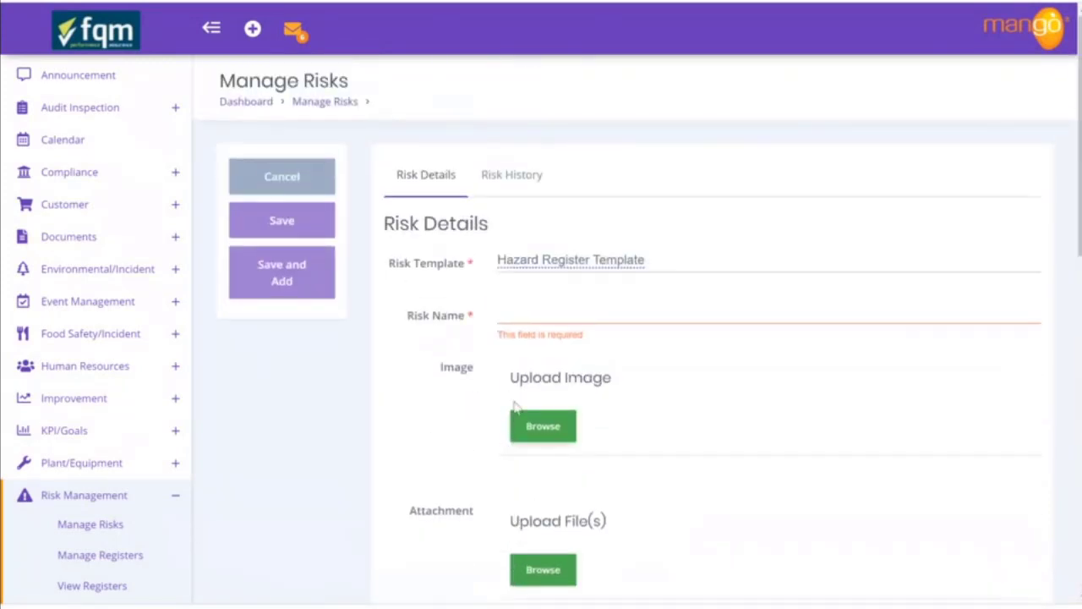
left_click(555, 306)
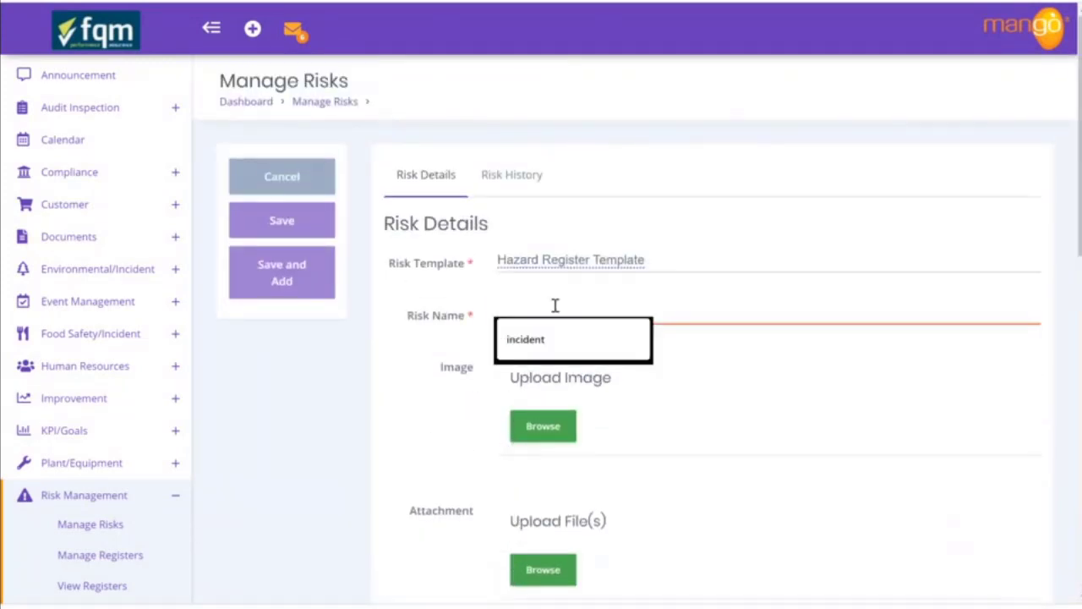
type("Oil Spil")
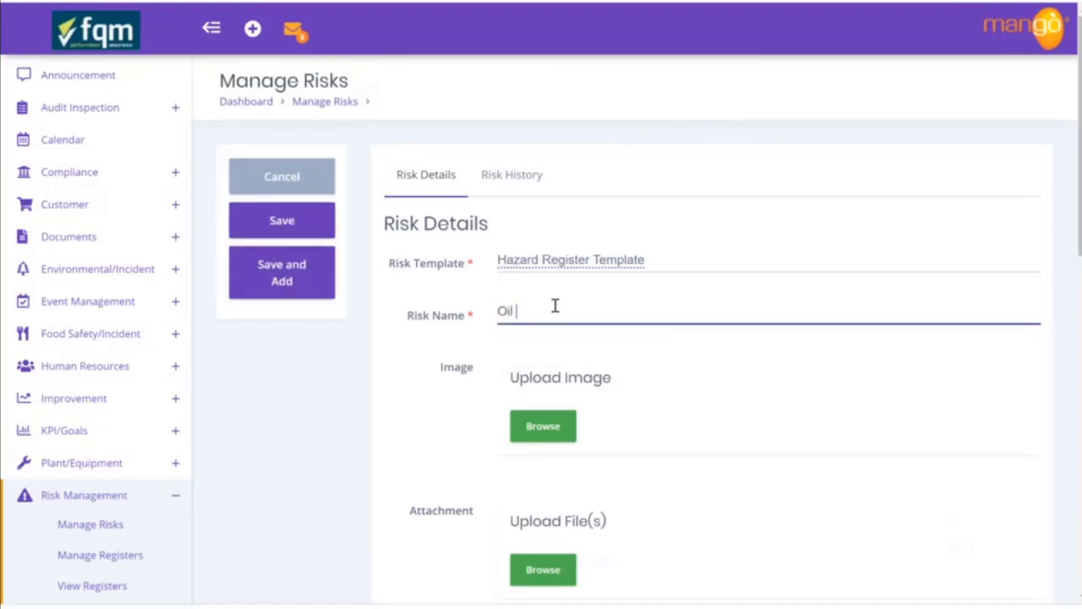
type("l Management")
left_click(315, 234)
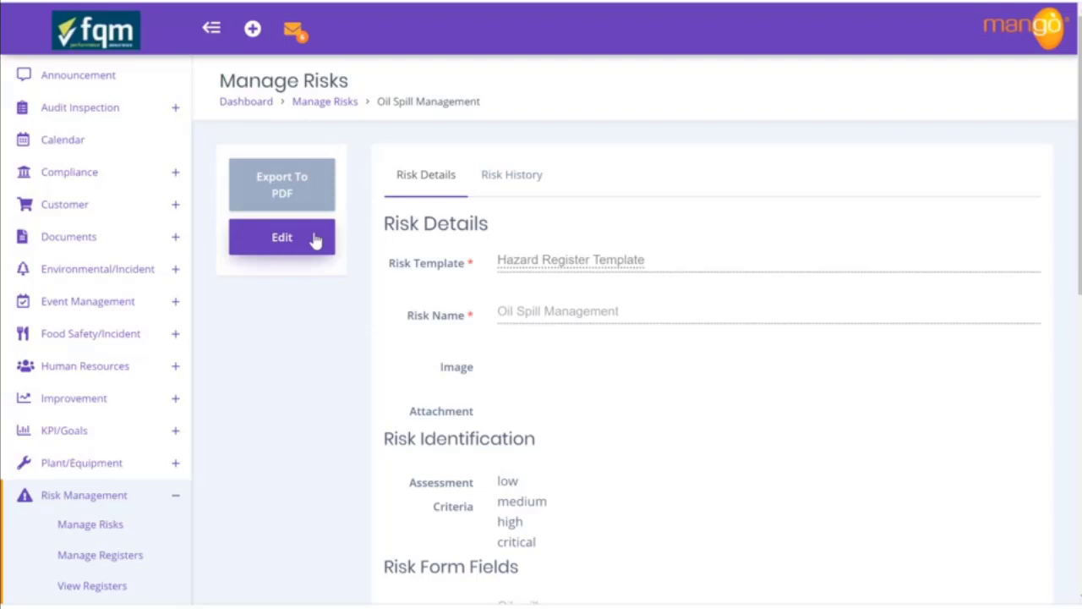
left_click(127, 505)
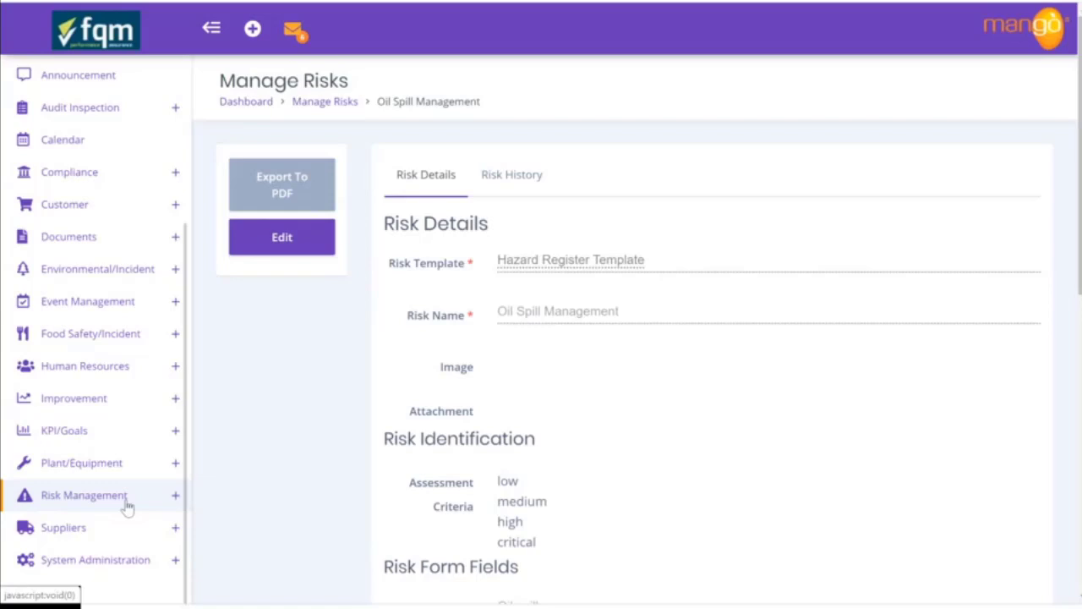
Step: Open the "Waste disaposal" risk under My Risks and examine its risk details, assessment criteria matrix and form fields
left_click(127, 499)
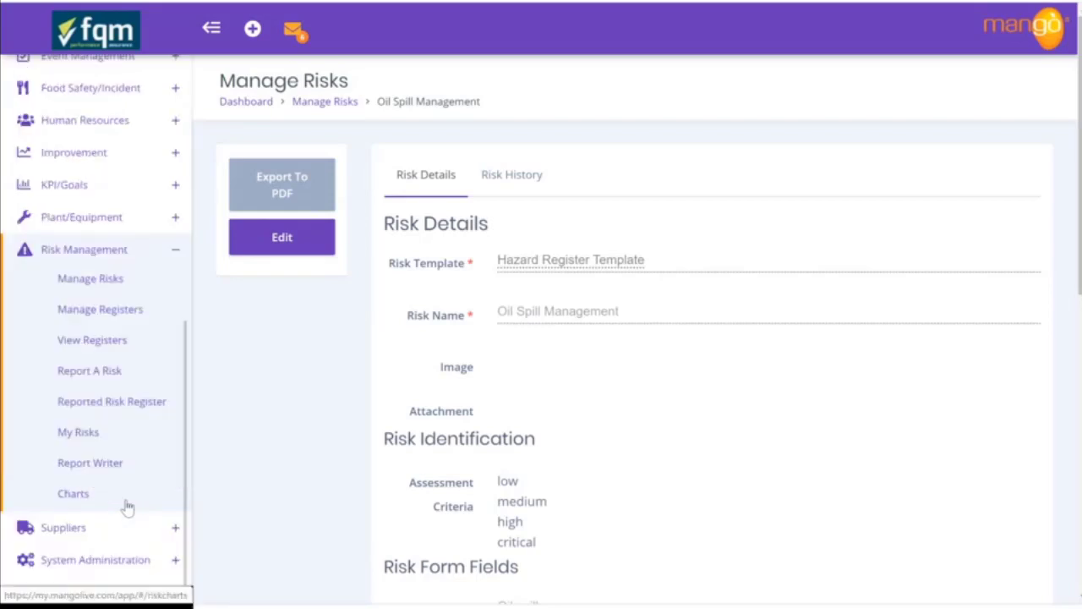
left_click(74, 442)
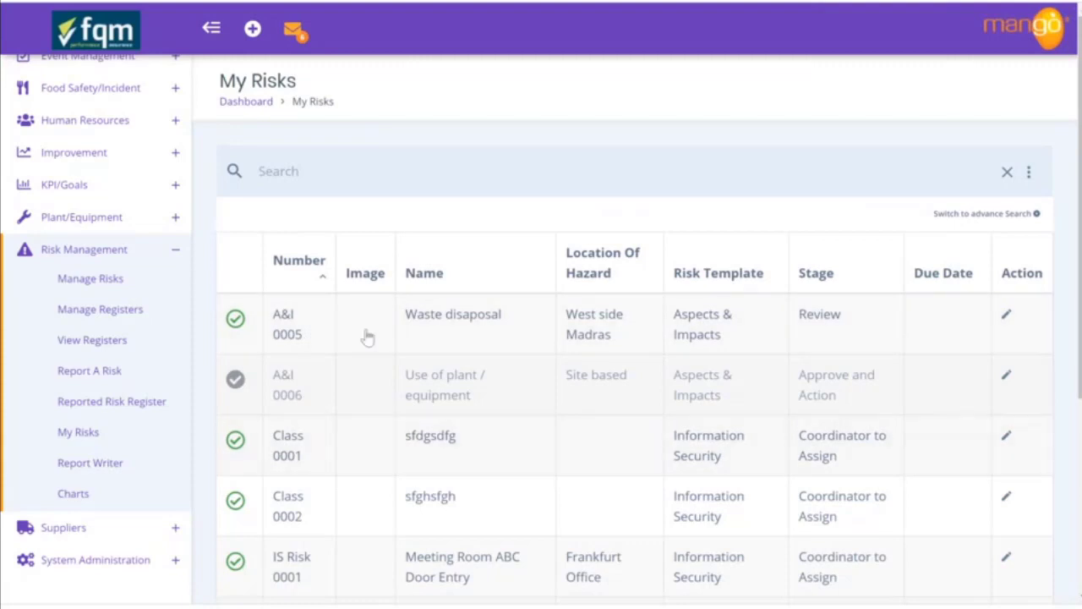
left_click(291, 326)
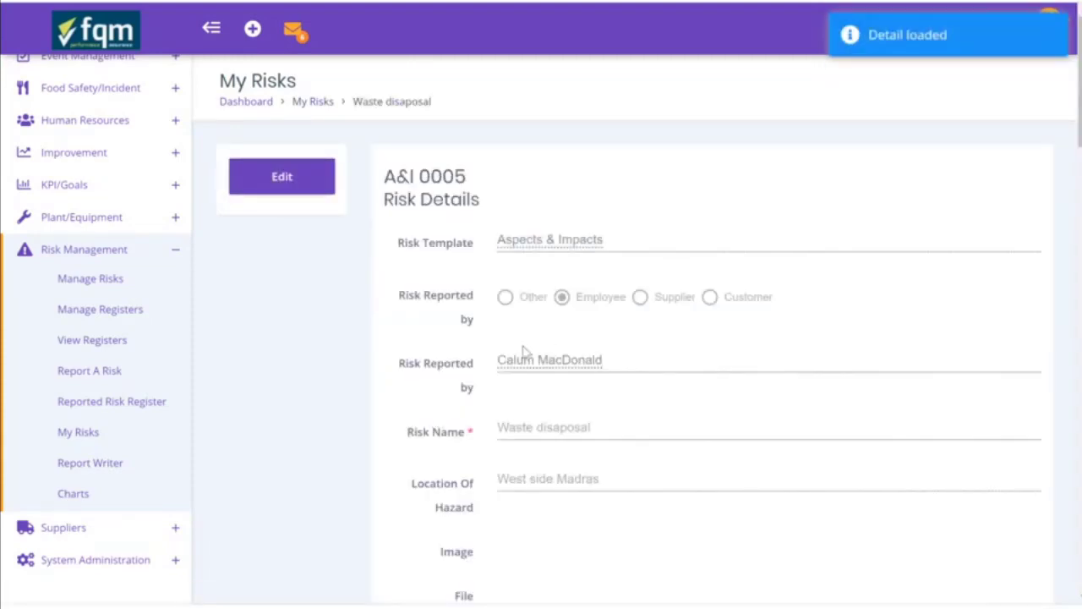
scroll(525, 381, "down", 6)
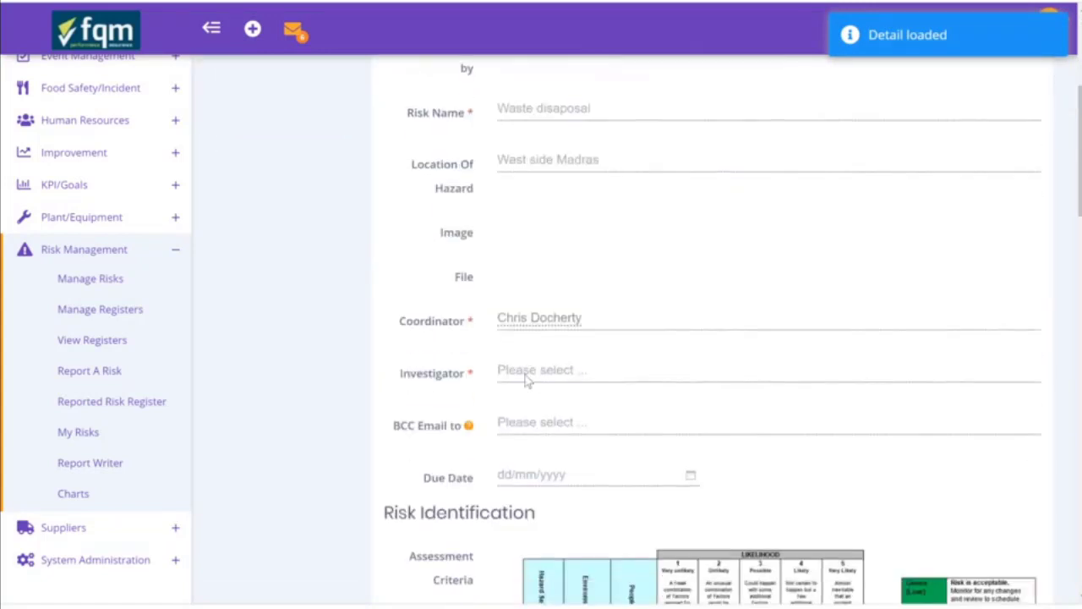
scroll(525, 377, "down", 2)
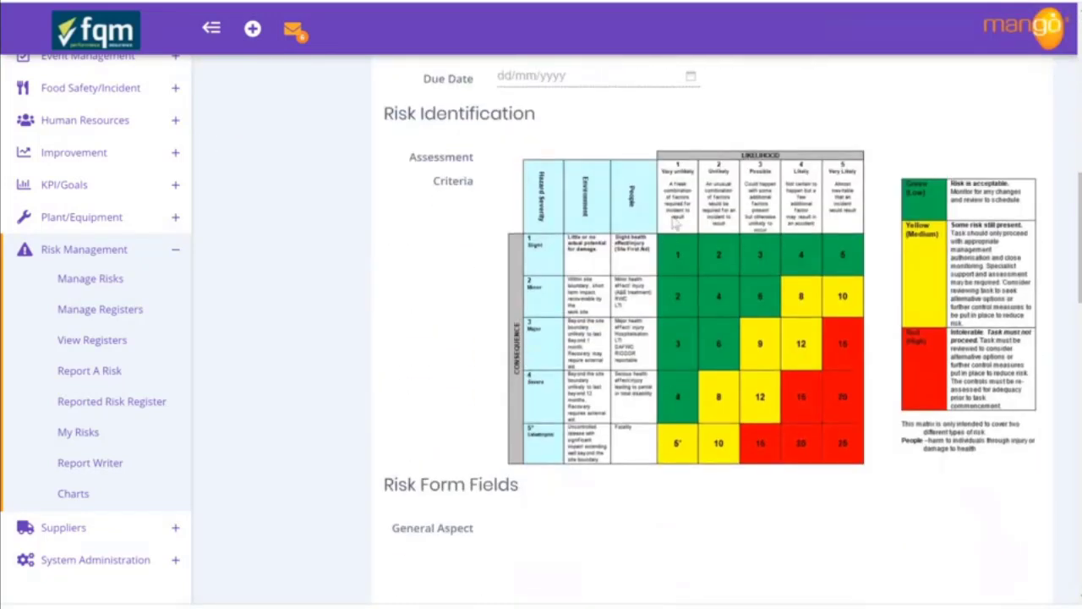
scroll(675, 203, "down", 3)
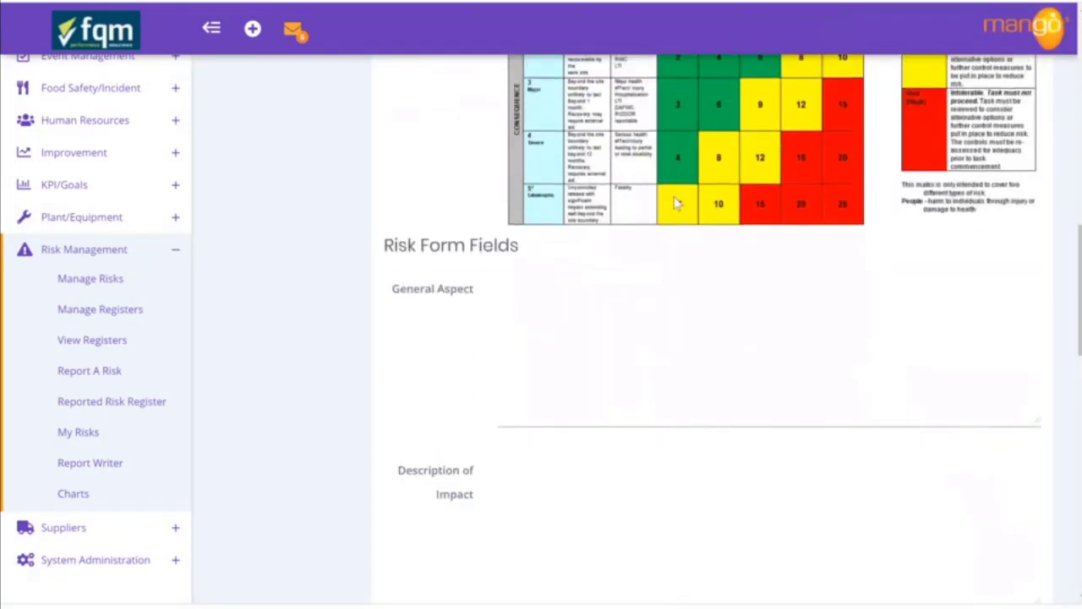
scroll(675, 203, "up", 10)
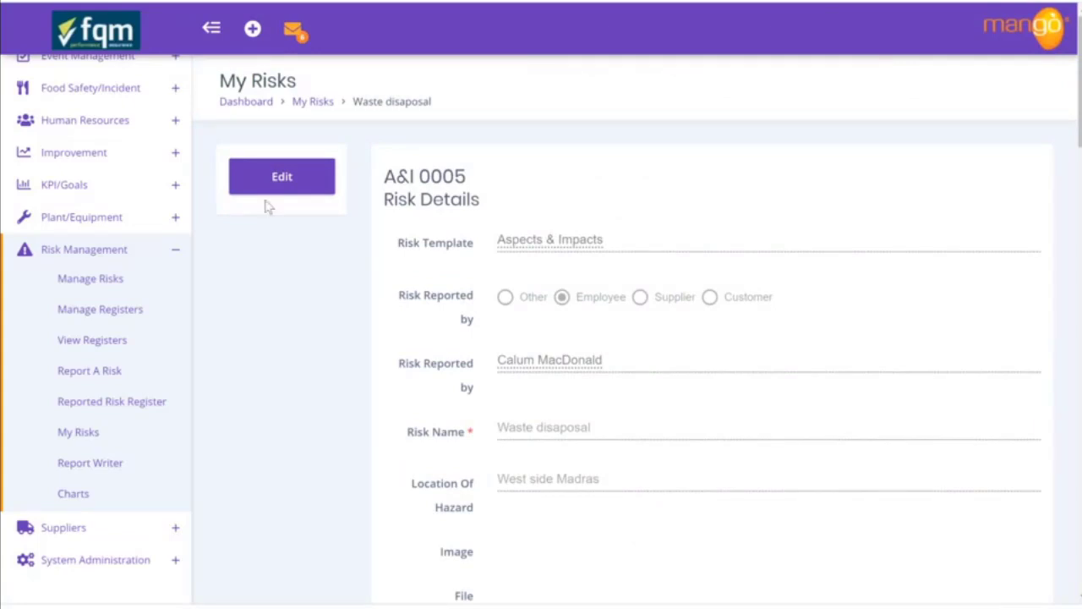
left_click(130, 255)
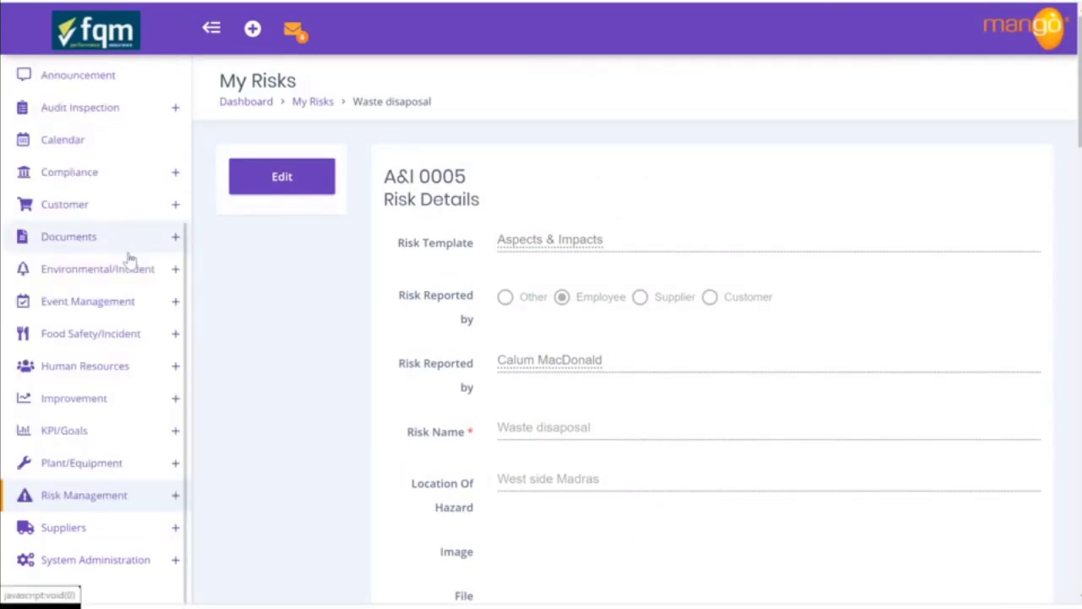